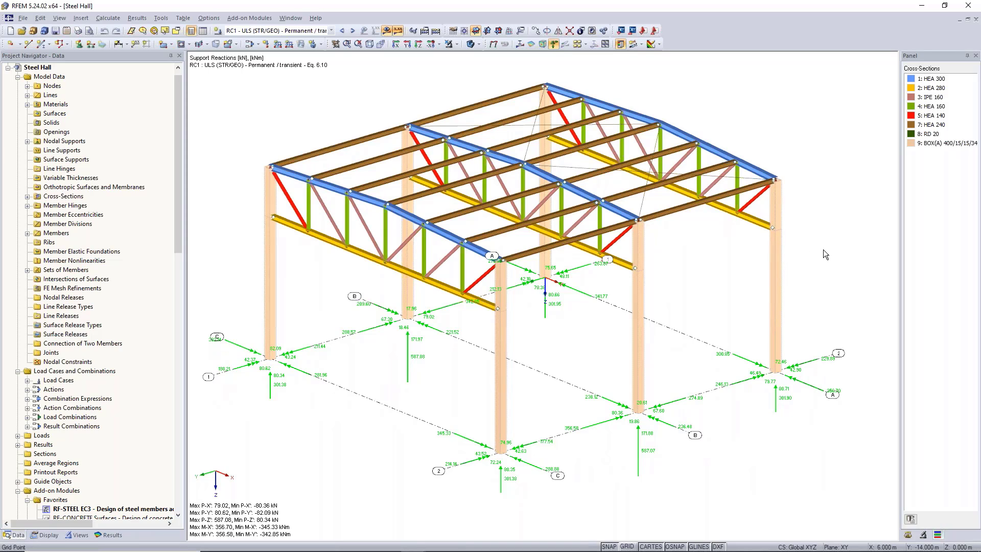
Examine the steel hall frame and its column-base support reactions from several angles, and locate the Import Support Reactions as Load command.
middle_click_drag(824, 250, 817, 251)
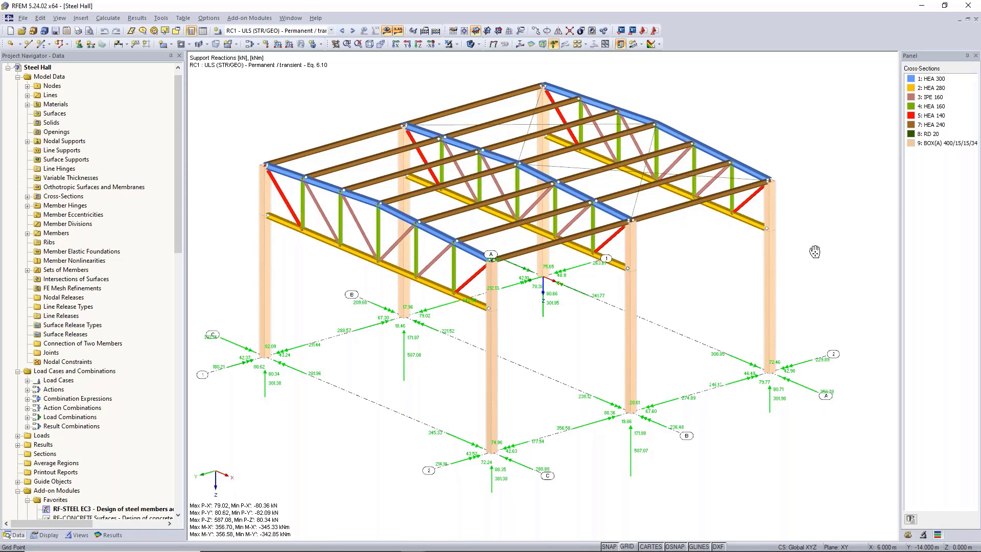
middle_click_drag(818, 249, 814, 252)
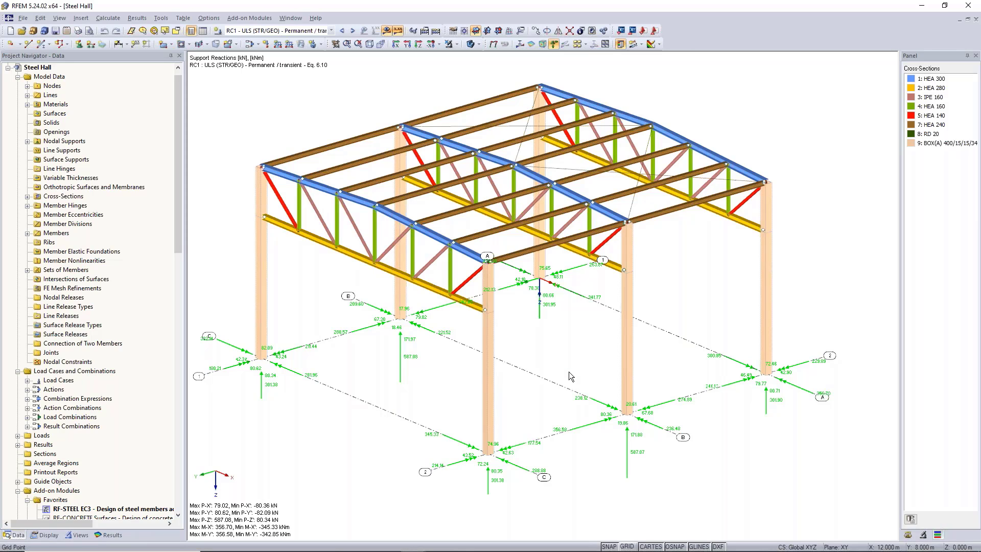
middle_click_drag(569, 372, 633, 383, "ctrl")
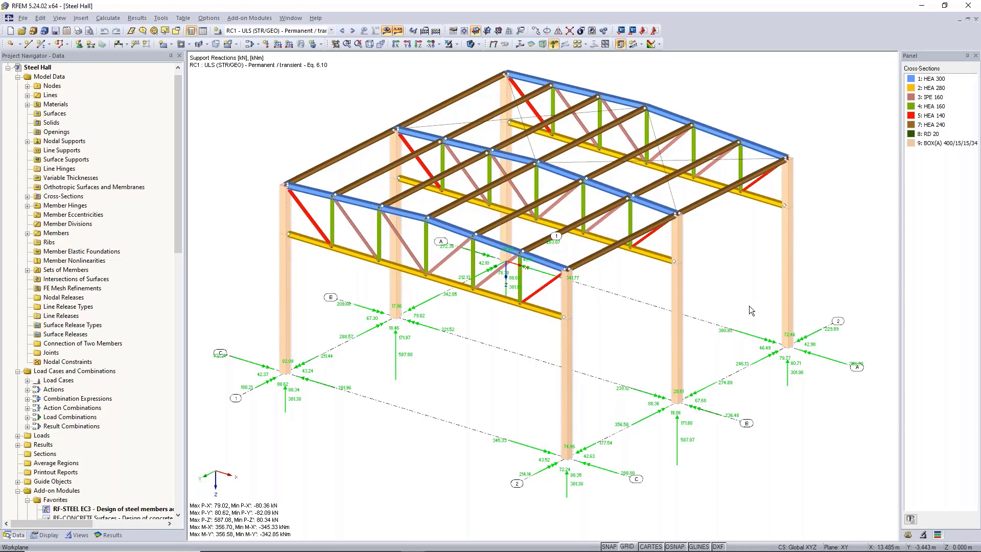
middle_click_drag(749, 306, 708, 307, "ctrl")
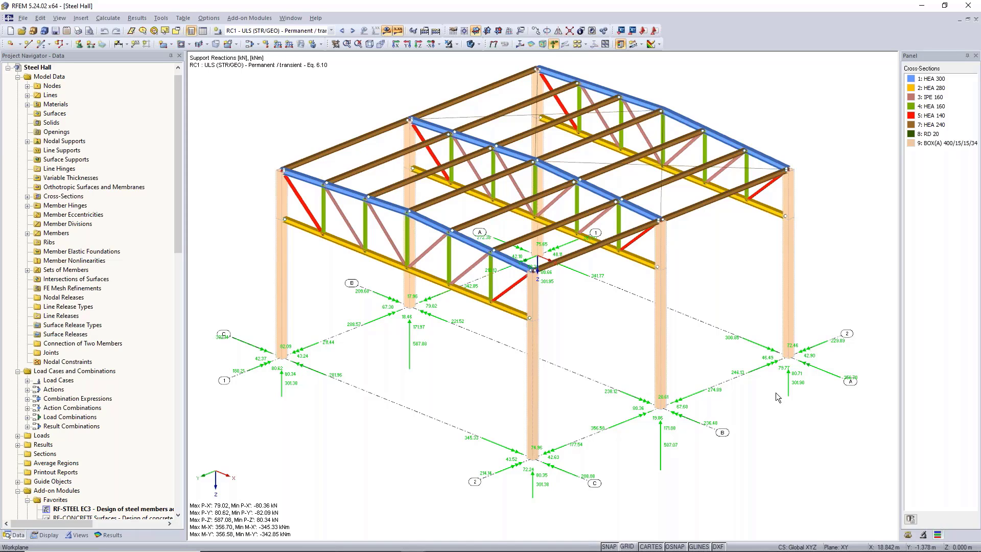
middle_click_drag(724, 383, 721, 390)
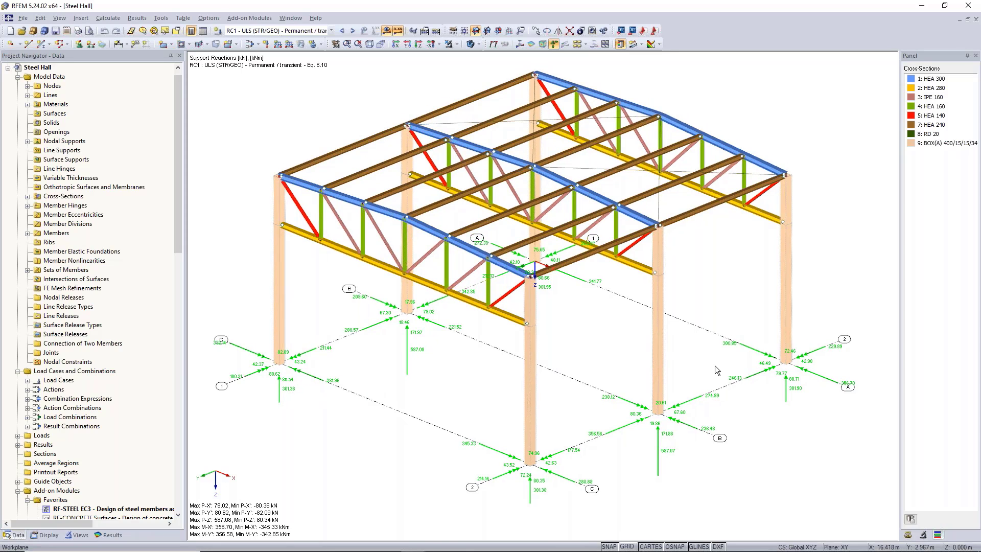
middle_click_drag(721, 379, 637, 387, "ctrl")
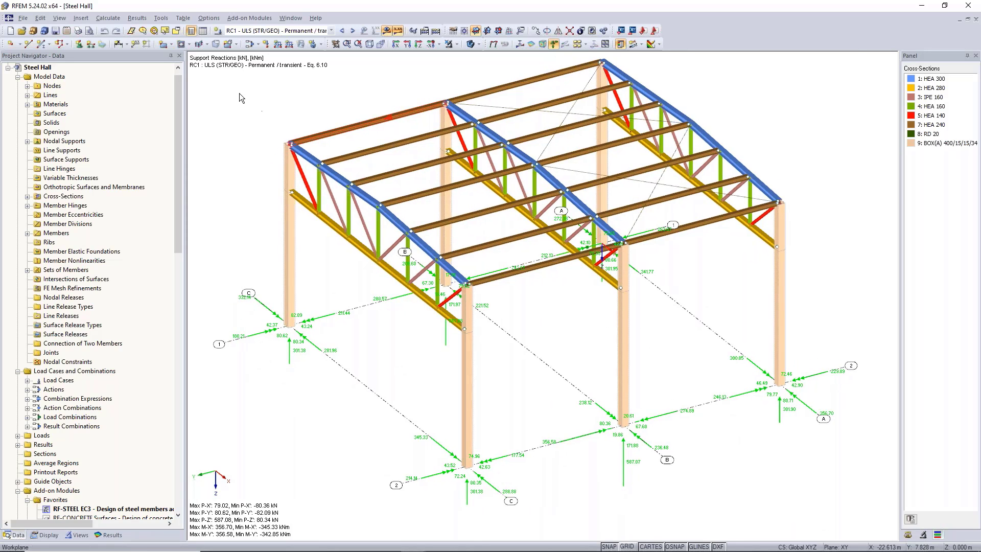
left_click(156, 18)
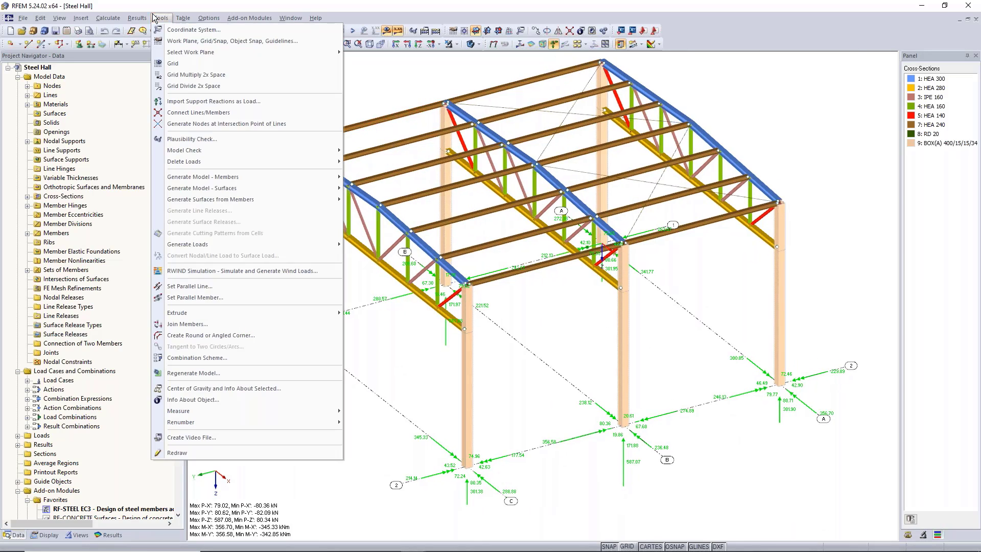
left_click(156, 18)
left_click(156, 18)
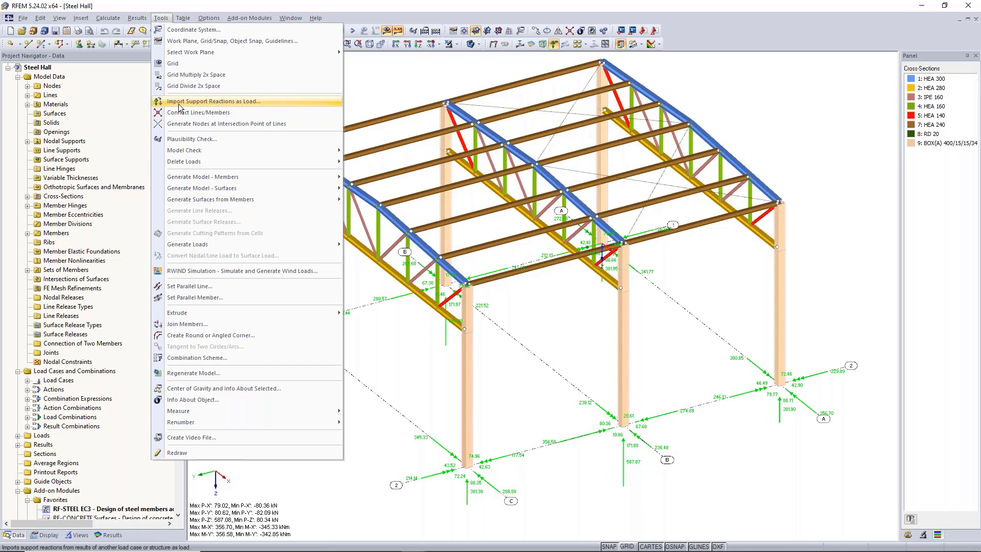
left_click(375, 96)
middle_click_drag(375, 397, 463, 404, "ctrl")
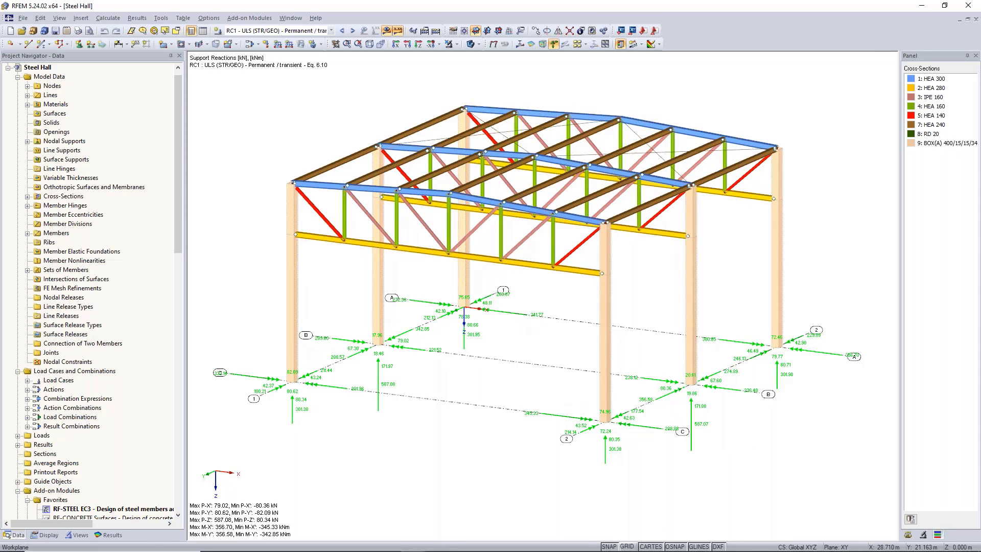
middle_click_drag(760, 450, 650, 507, "ctrl")
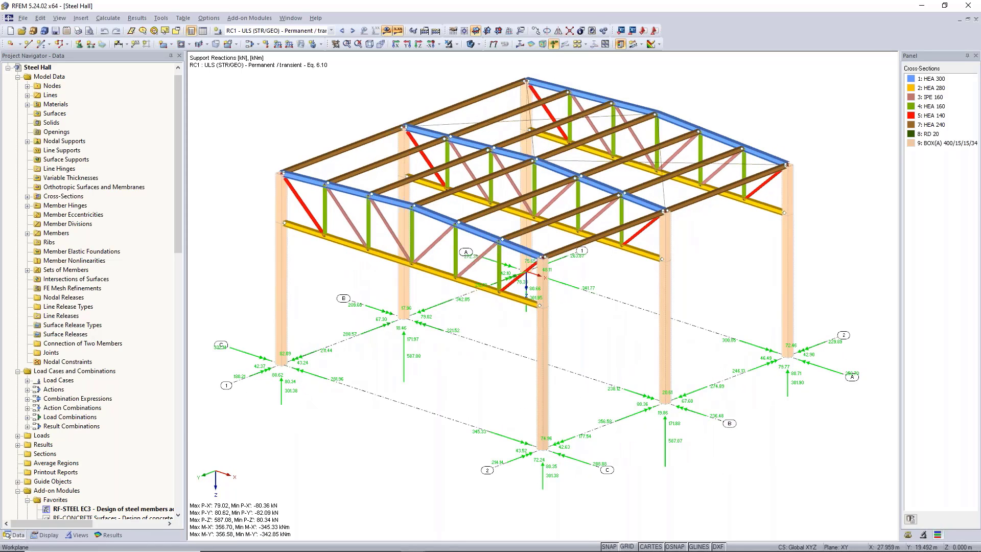
middle_click_drag(658, 400, 657, 392)
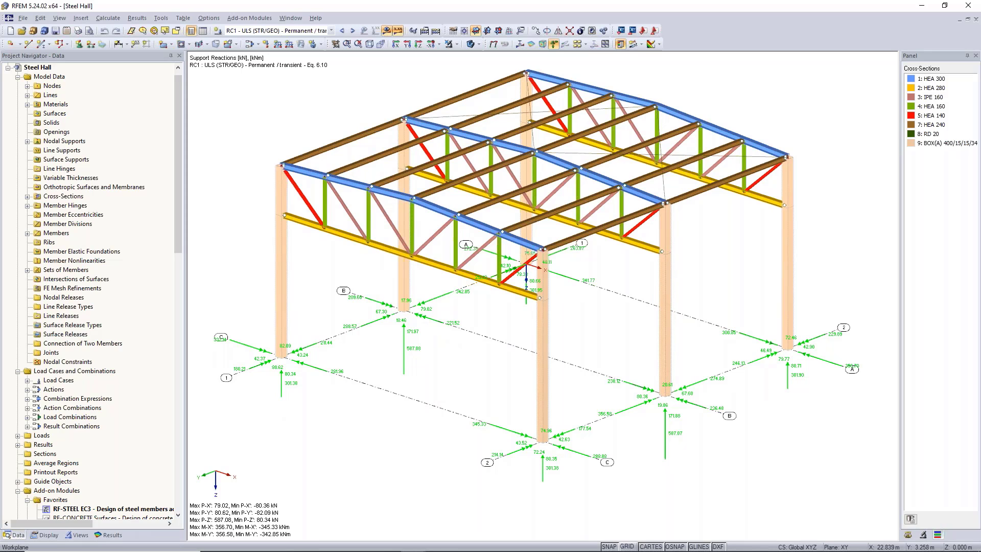
middle_click_drag(773, 408, 777, 403, "ctrl")
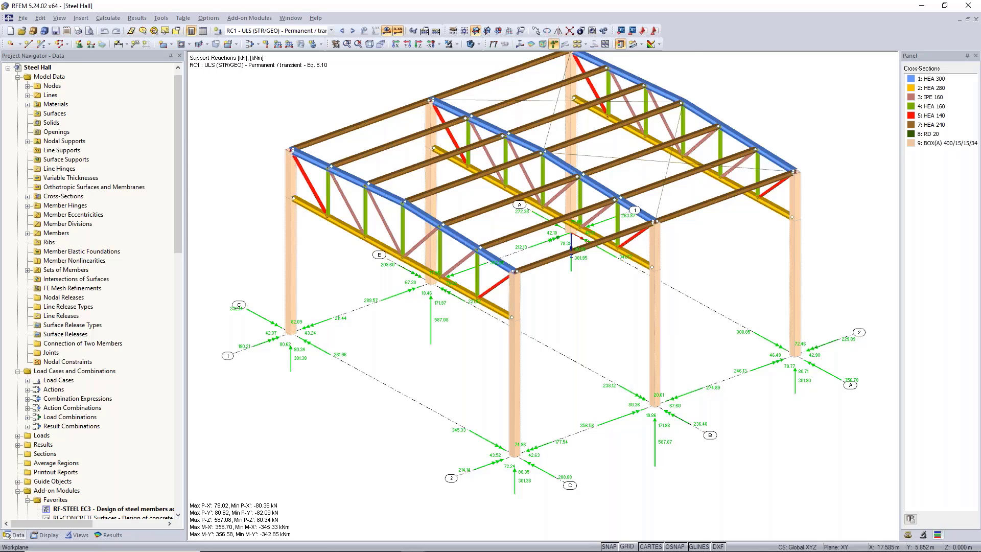
middle_click_drag(694, 379, 753, 376, "ctrl")
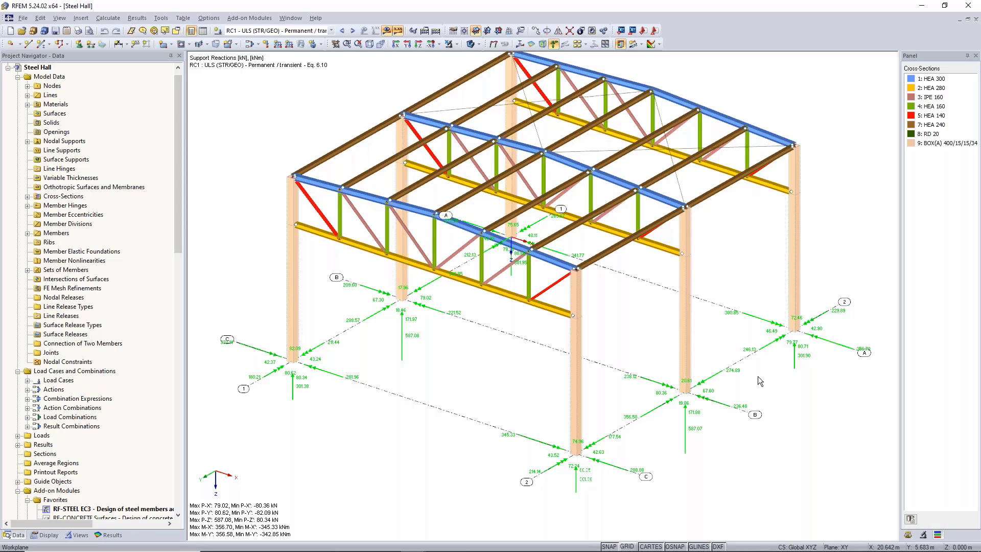
middle_click_drag(745, 278, 726, 290, "ctrl")
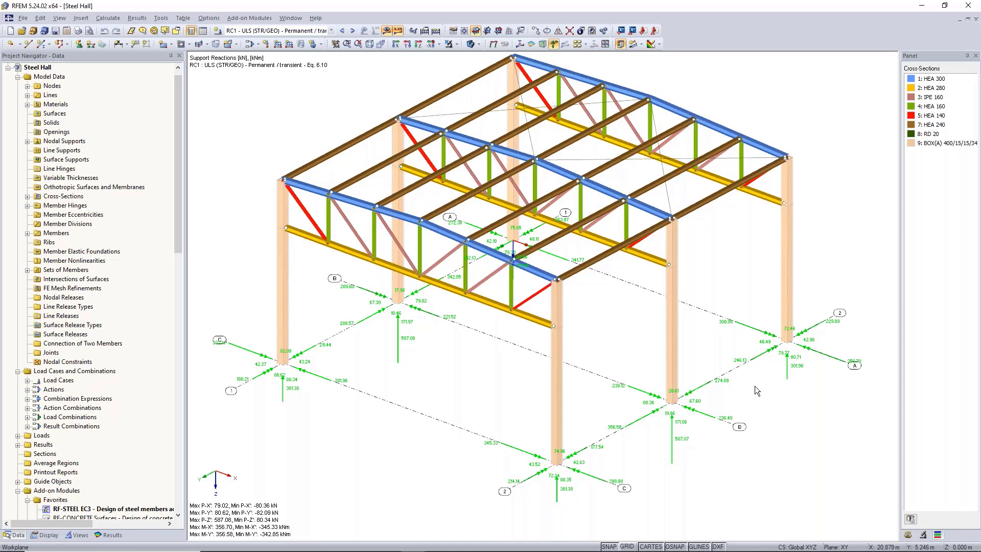
Switch to the open RFEM model Infoday 2020 - December.
mouse_move(548, 527)
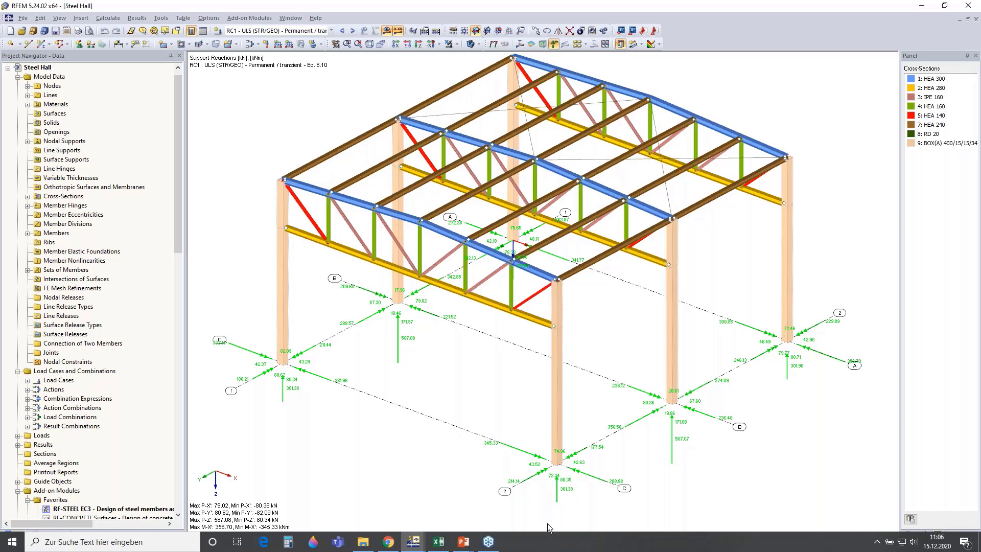
mouse_move(414, 546)
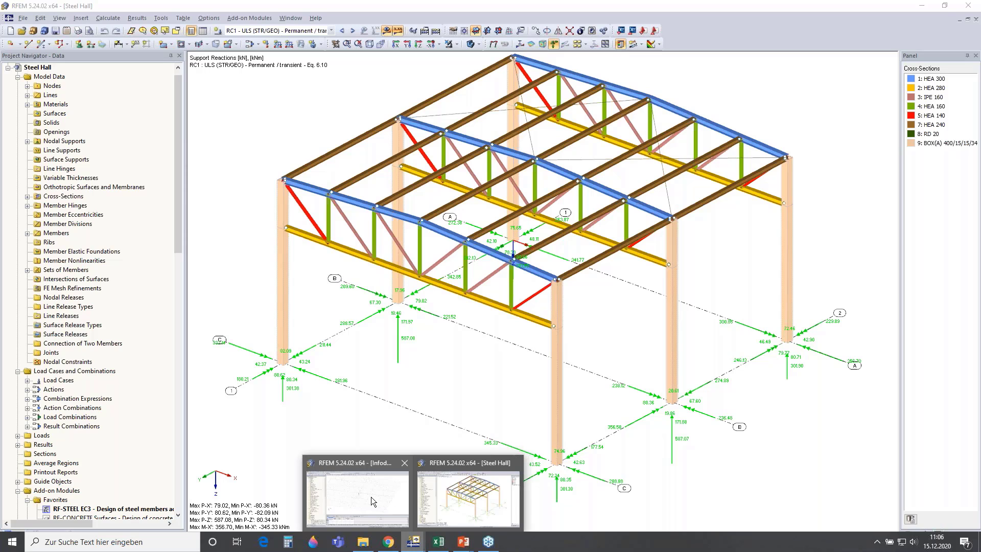
left_click(355, 494)
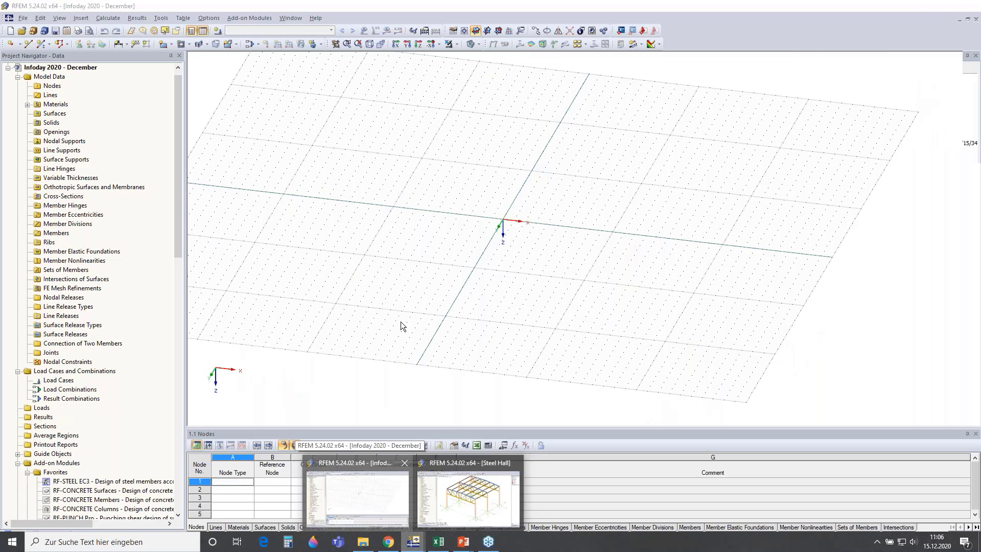
scroll(429, 286, "down", 3)
scroll(453, 252, "up", 3)
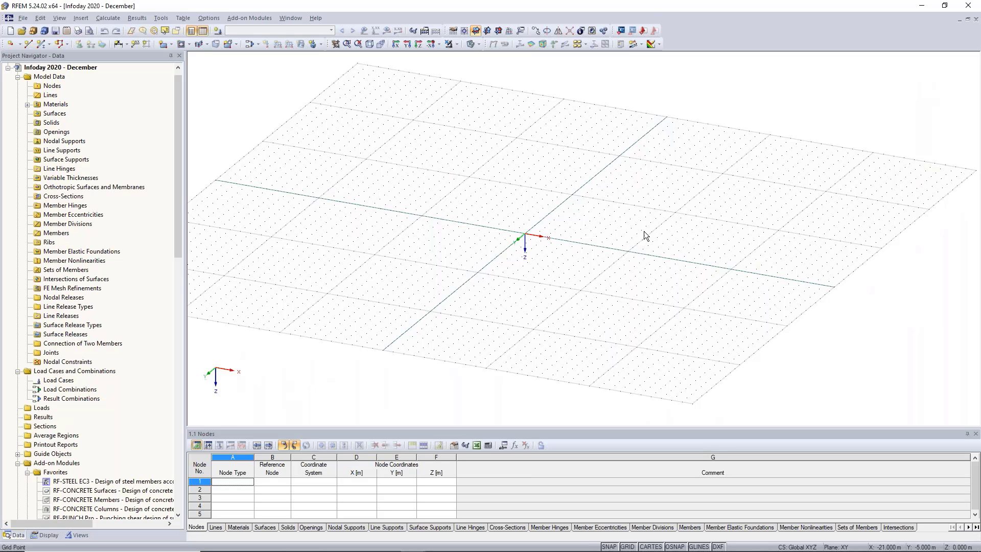
middle_click_drag(633, 230, 656, 232)
scroll(625, 230, "up", 2)
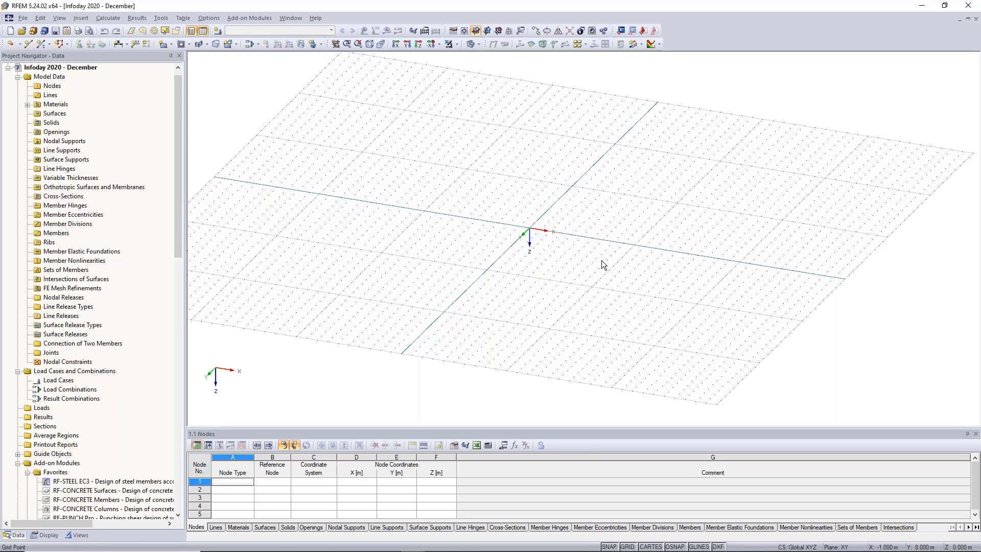
middle_click_drag(639, 295, 520, 239)
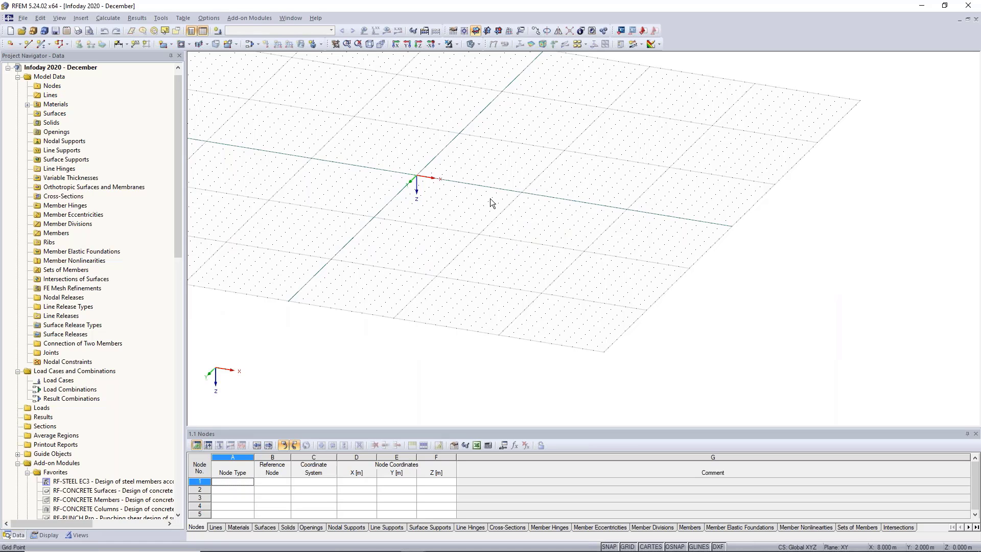
left_click_drag(179, 137, 179, 125)
middle_click_drag(387, 135, 444, 153)
middle_click_drag(414, 165, 402, 137, "ctrl")
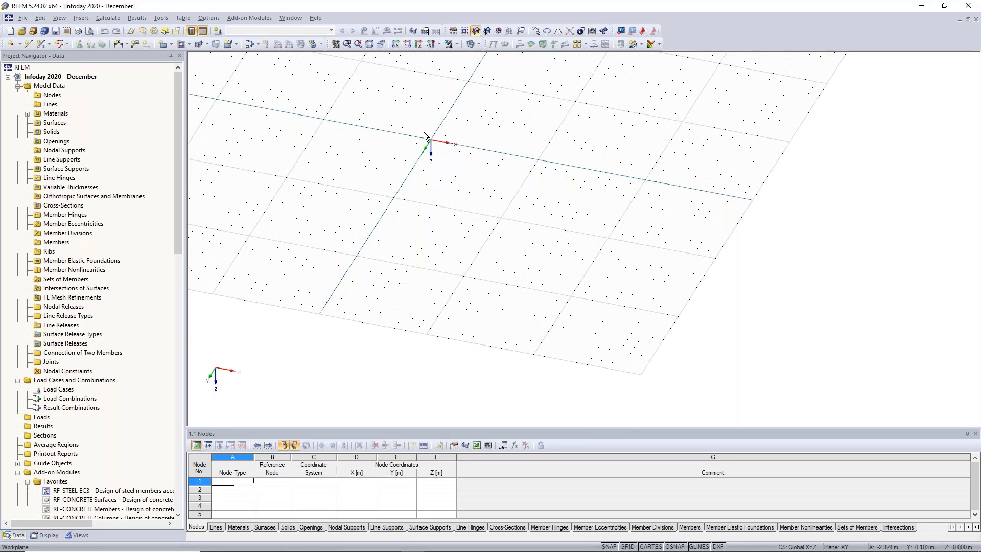
middle_click_drag(415, 135, 398, 136)
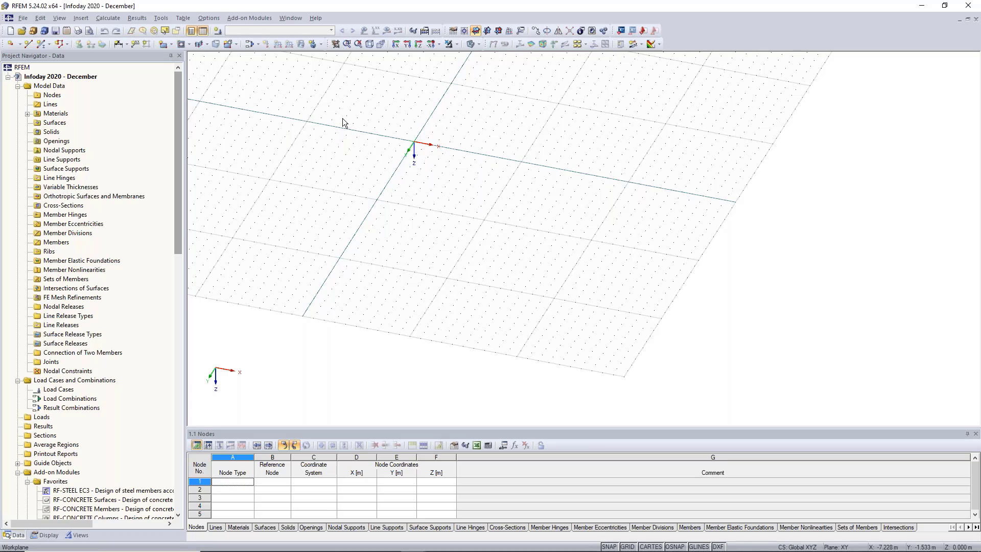
Set up a DXF import as a background layer into the existing model, keeping the detail settings as they are.
left_click(25, 16)
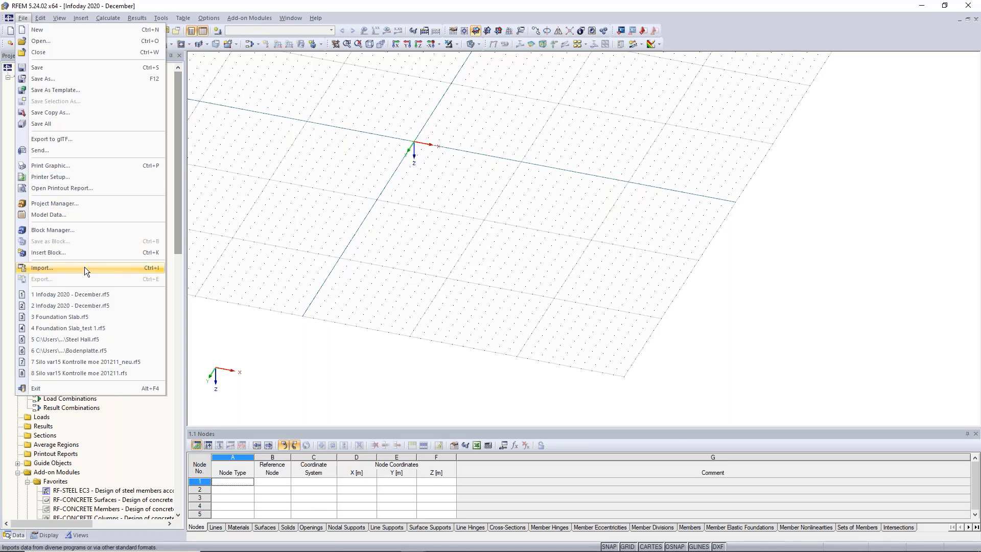
key("Return")
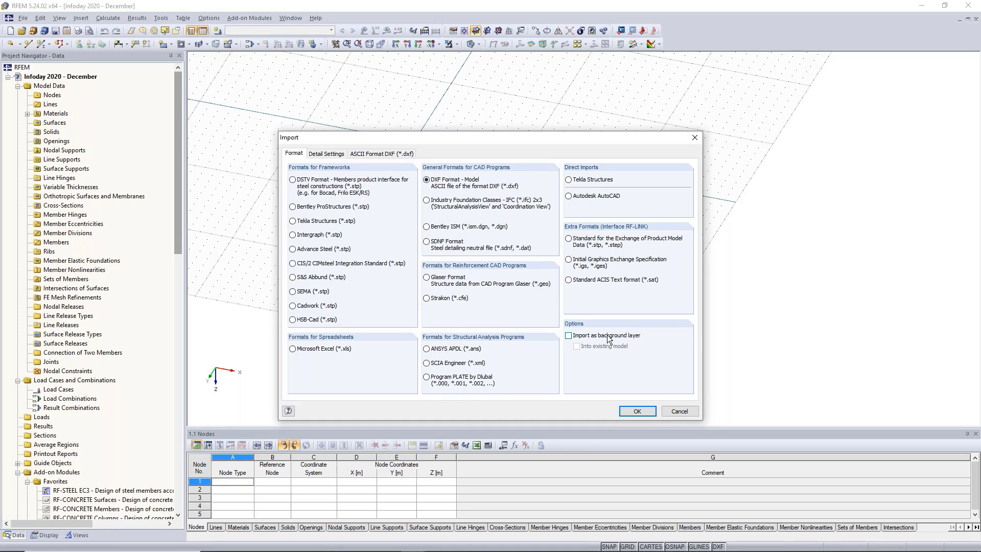
left_click(569, 335)
left_click(593, 347)
left_click(339, 153)
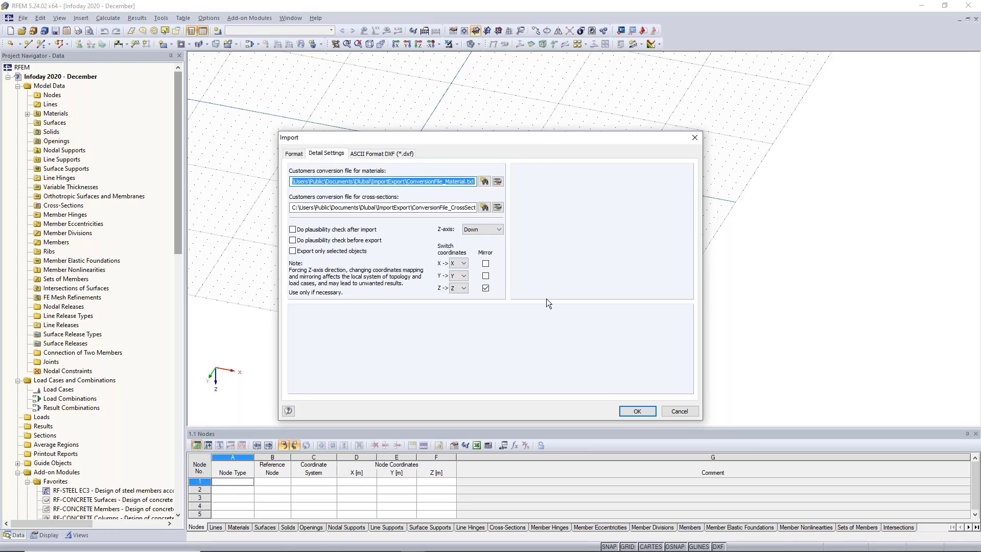
left_click(637, 413)
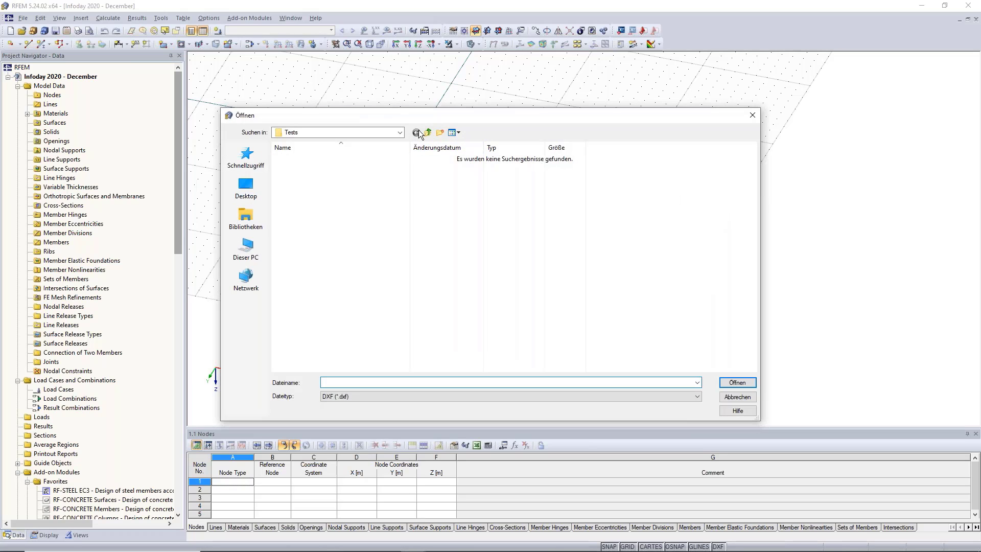
Import the file Foundation Slab.dxf from the December folder.
left_click(430, 133)
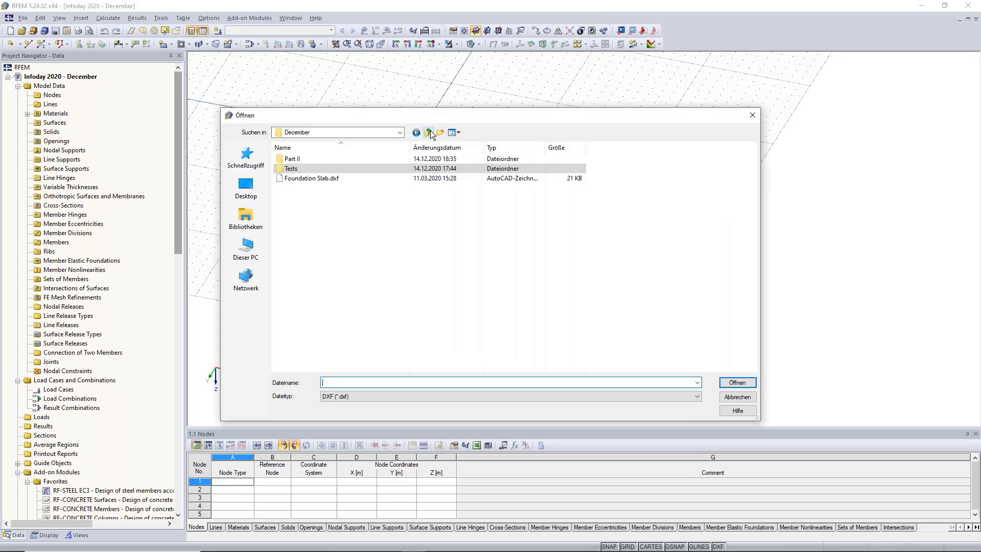
left_click(294, 179)
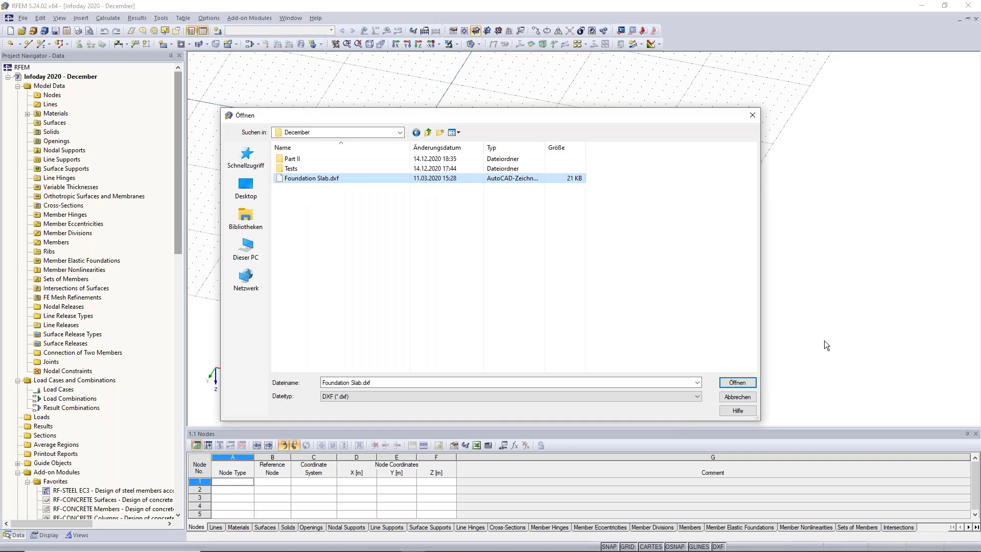
left_click(737, 383)
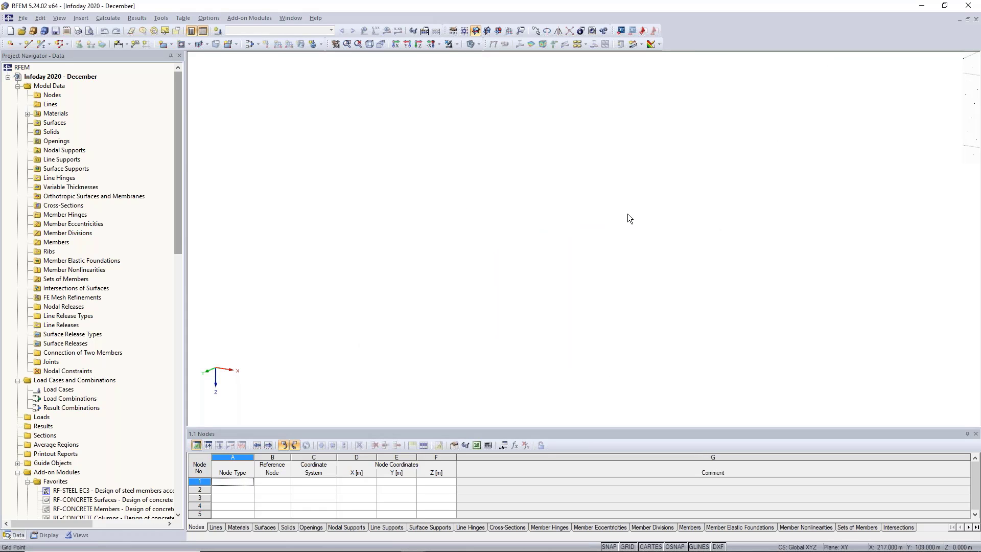
Hide the work plane grid and turn off grid snapping so that only the foundation slab drawing is used.
scroll(496, 175, "down", 2)
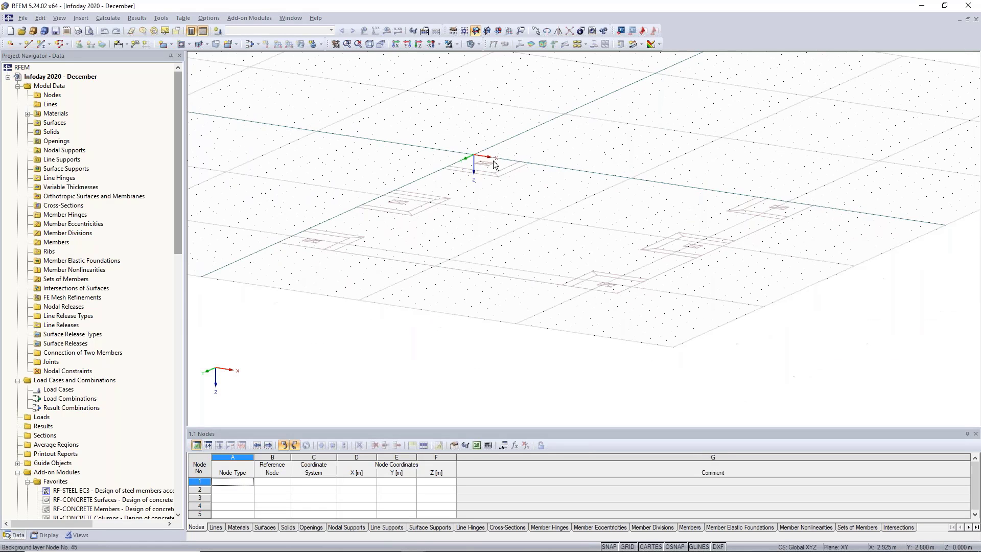
middle_click_drag(495, 168, 565, 276, "ctrl")
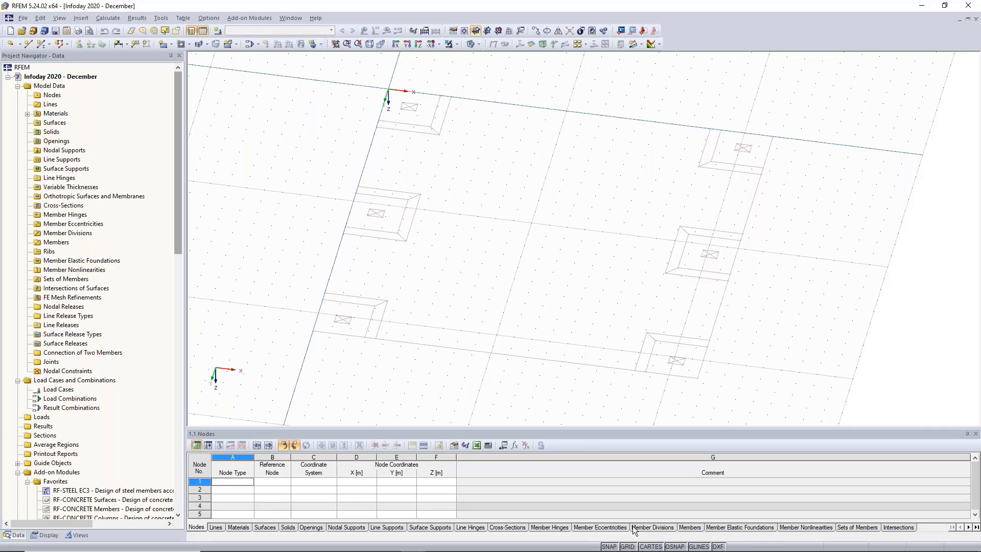
left_click(630, 546)
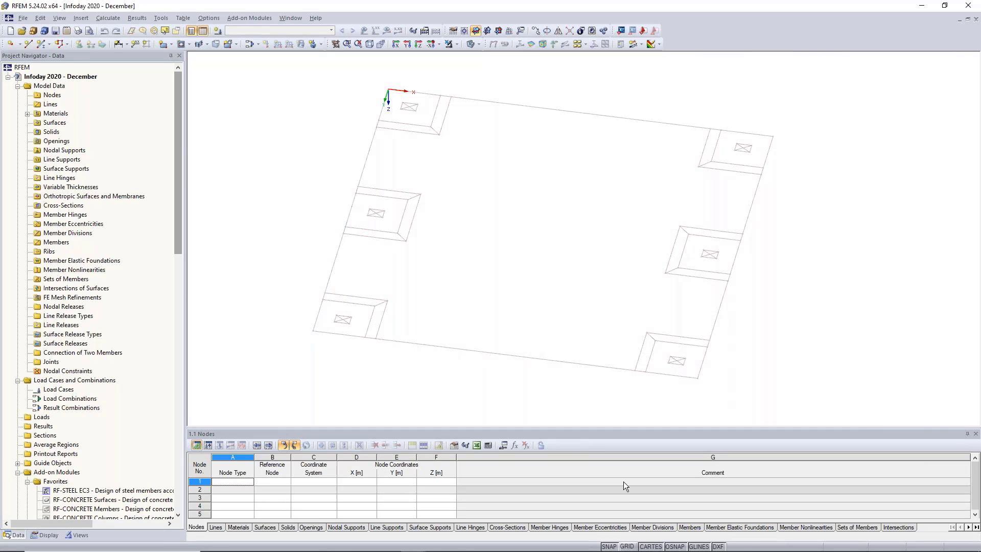
left_click(606, 547)
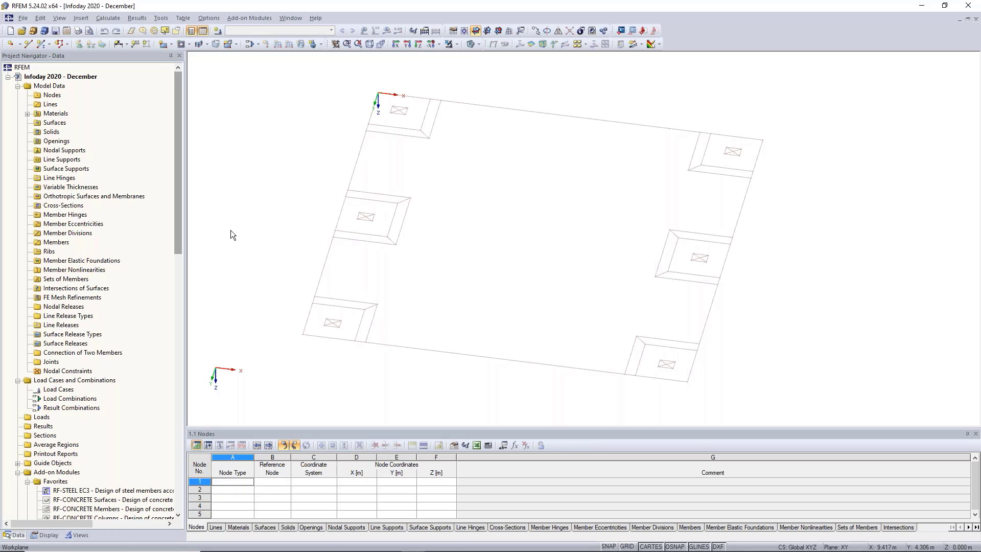
Locate the imported Foundation Slab background layer among the model's guide objects.
left_click(19, 463)
left_click(60, 448)
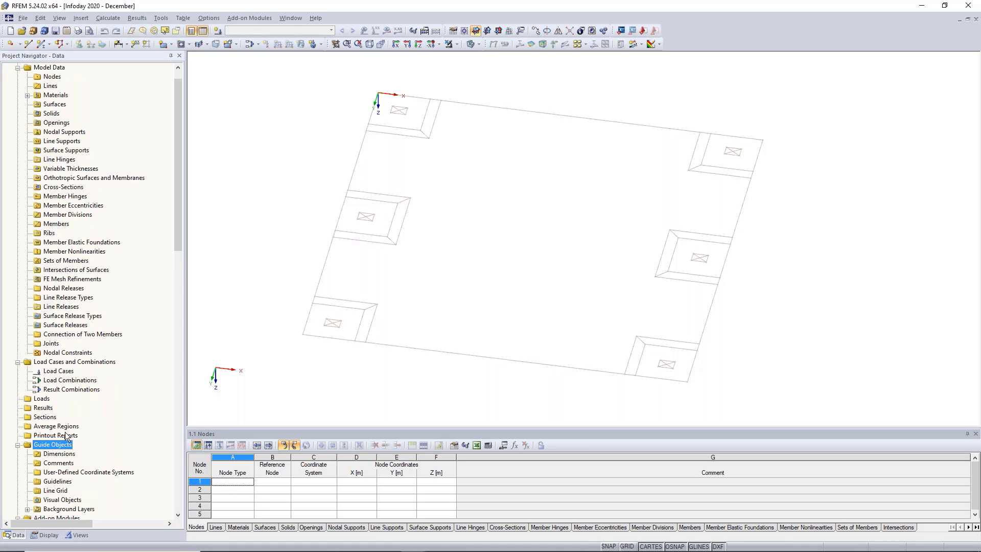
scroll(60, 450, "down", 2)
left_click(60, 455)
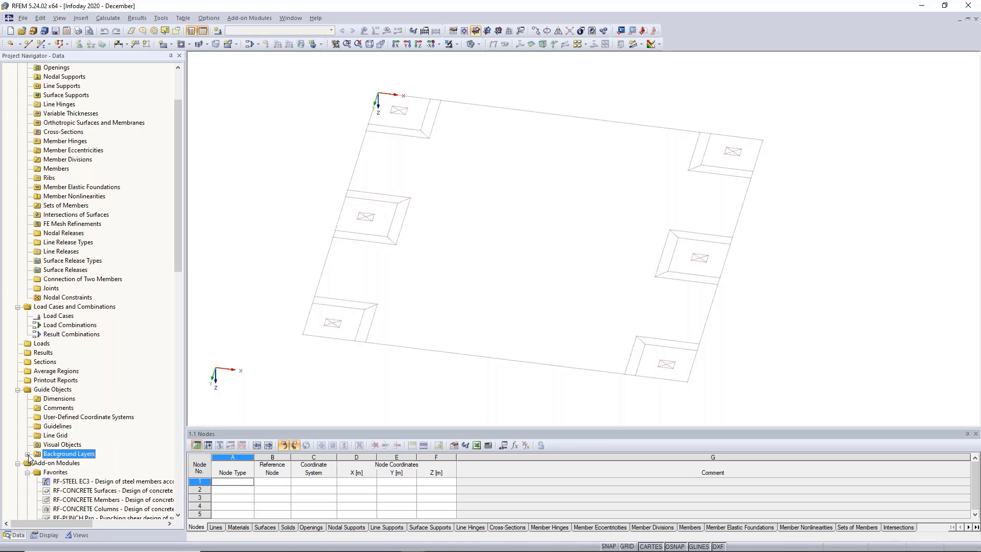
left_click(28, 454)
left_click(67, 463)
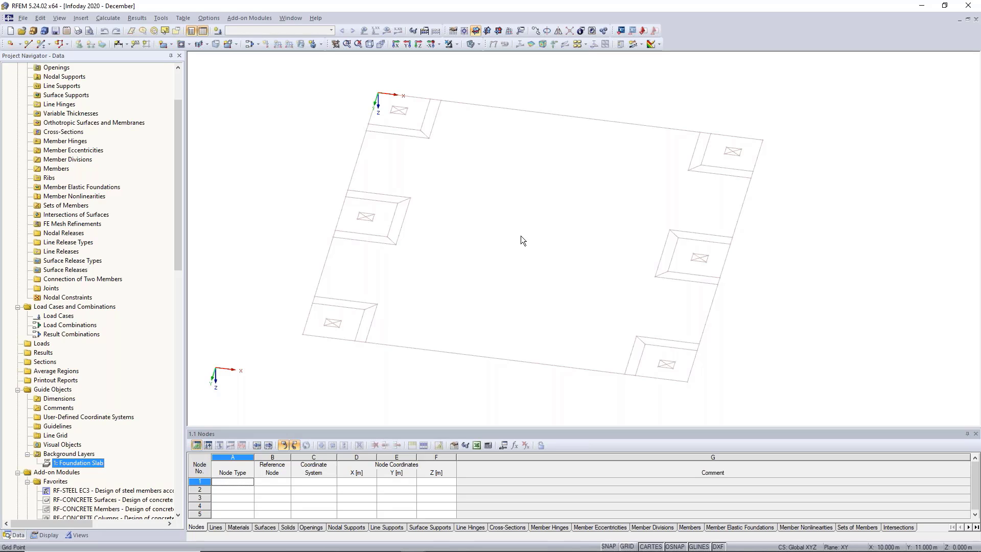
Examine the foundation slab drawing from several angles, including the foundations along both edges with their sloped transitions and crossed rectangles.
mouse_move(529, 234)
middle_mouse_down()
mouse_move(547, 230)
mouse_move(549, 243)
middle_mouse_up()
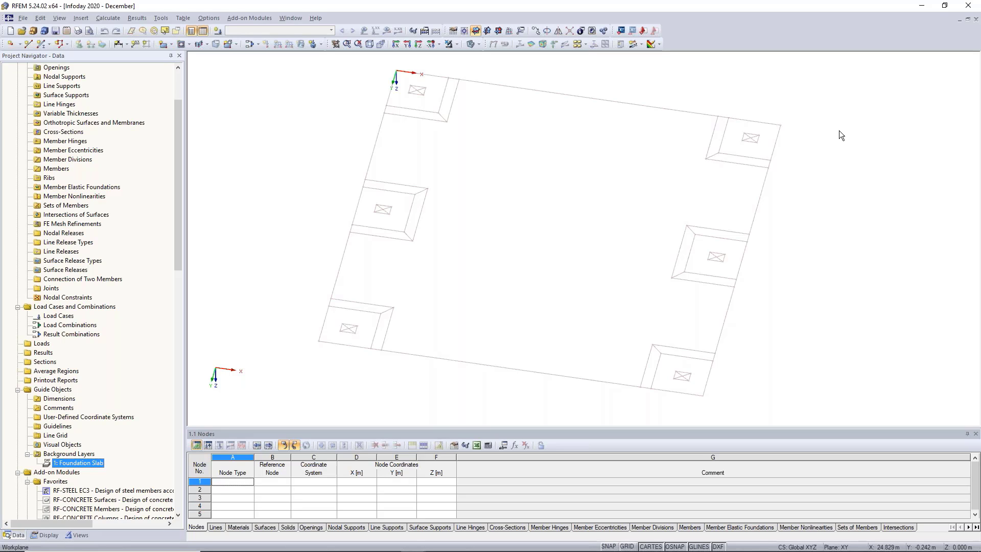
middle_click_drag(838, 134, 724, 118, "ctrl")
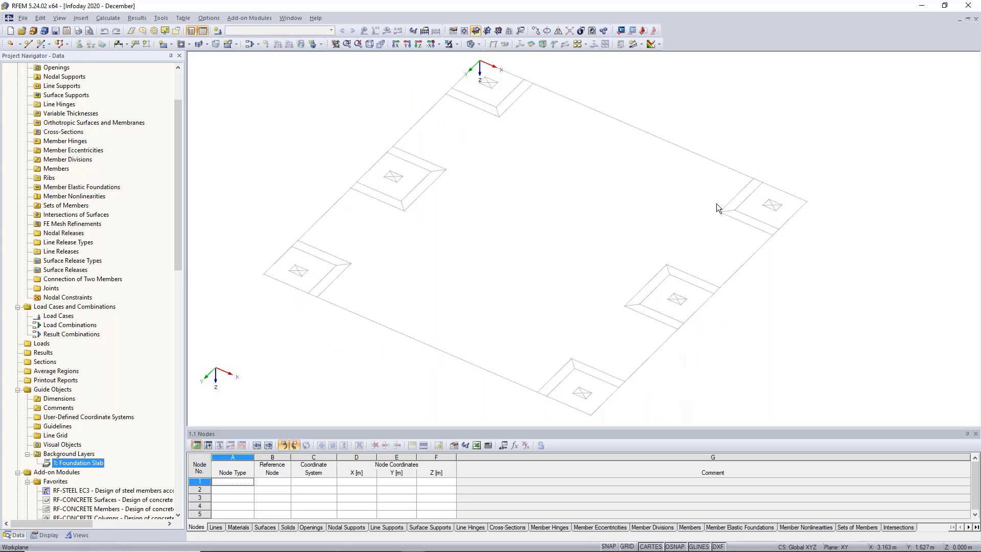
scroll(492, 81, "up", 2)
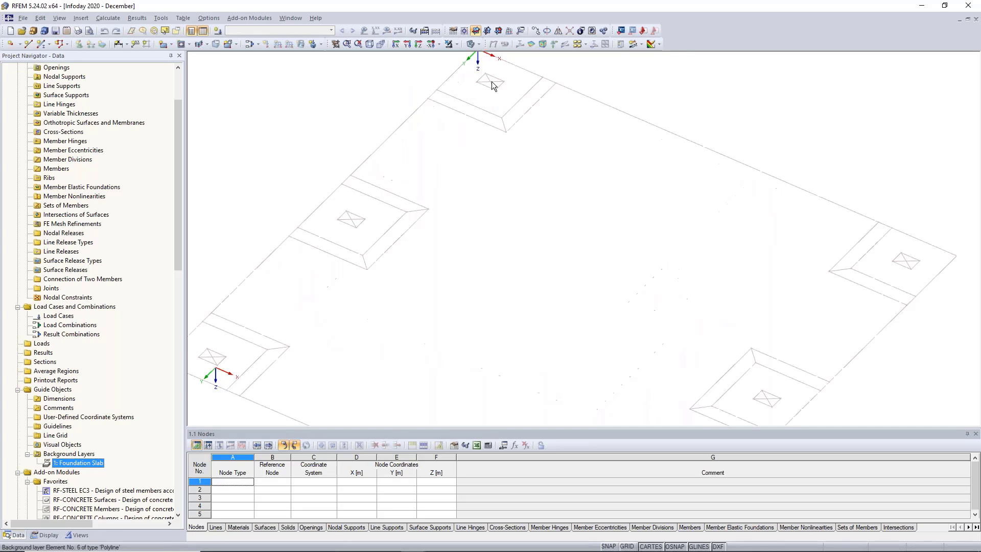
scroll(492, 82, "up", 1)
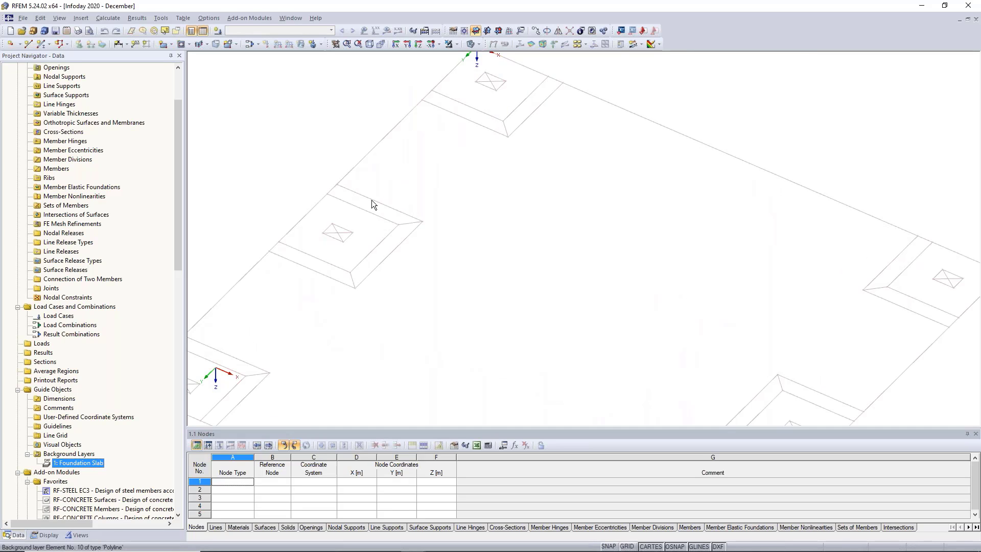
middle_click_drag(336, 234, 229, 199)
middle_click_drag(721, 329, 793, 271)
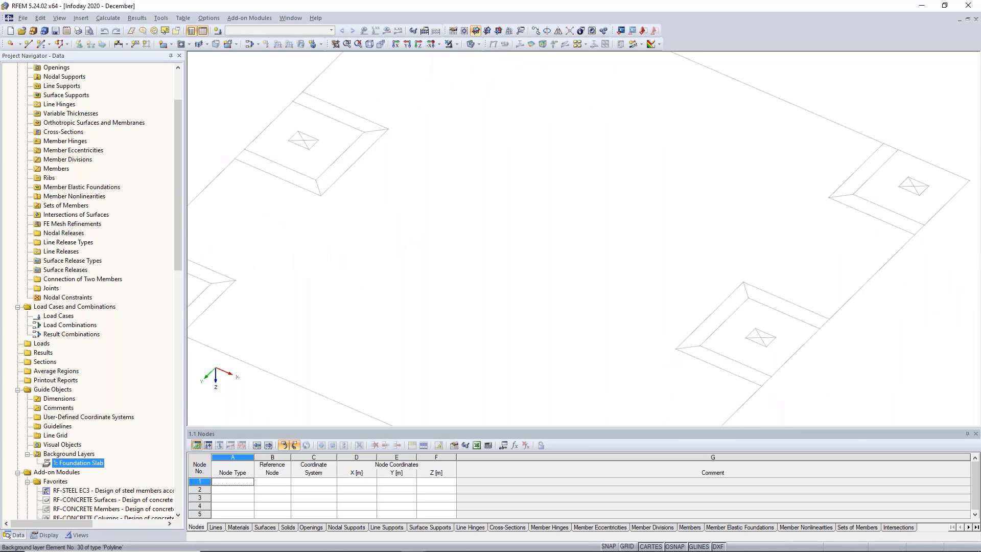
middle_click_drag(818, 309, 885, 267)
middle_click_drag(706, 265, 658, 389)
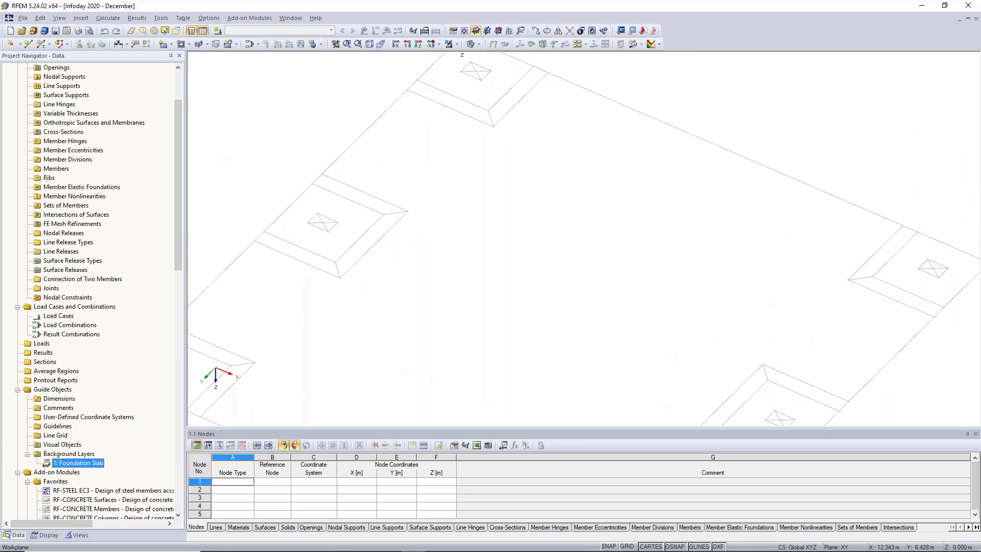
middle_click_drag(648, 209, 722, 194, "ctrl")
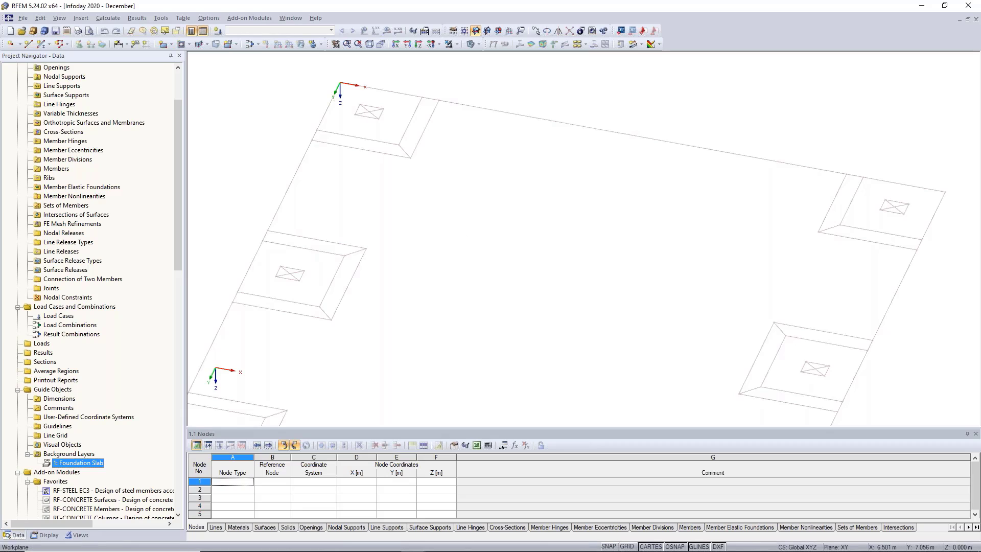
middle_click_drag(387, 126, 415, 118)
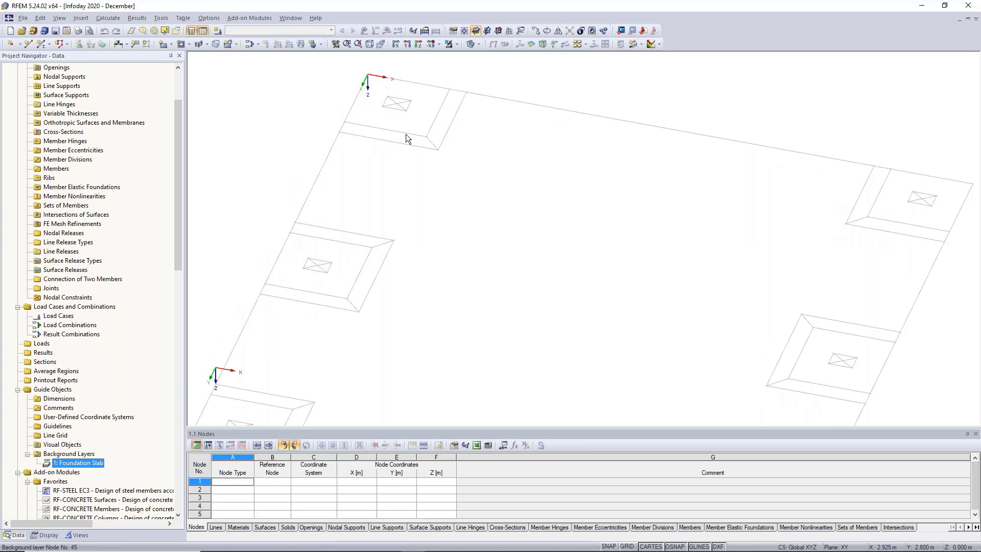
mouse_move(510, 176)
middle_mouse_down()
mouse_move(512, 187)
mouse_move(524, 184)
middle_mouse_up()
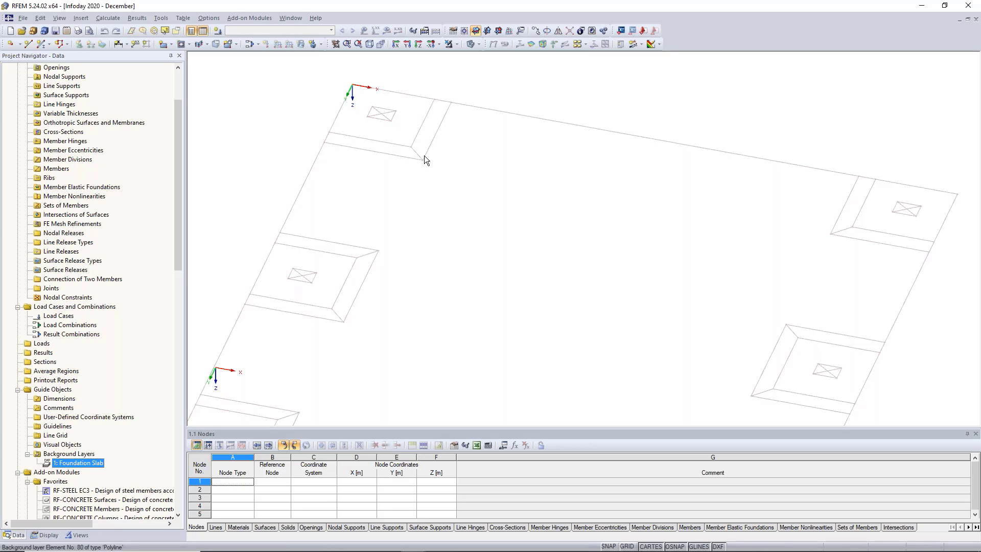
scroll(547, 179, "down", 2)
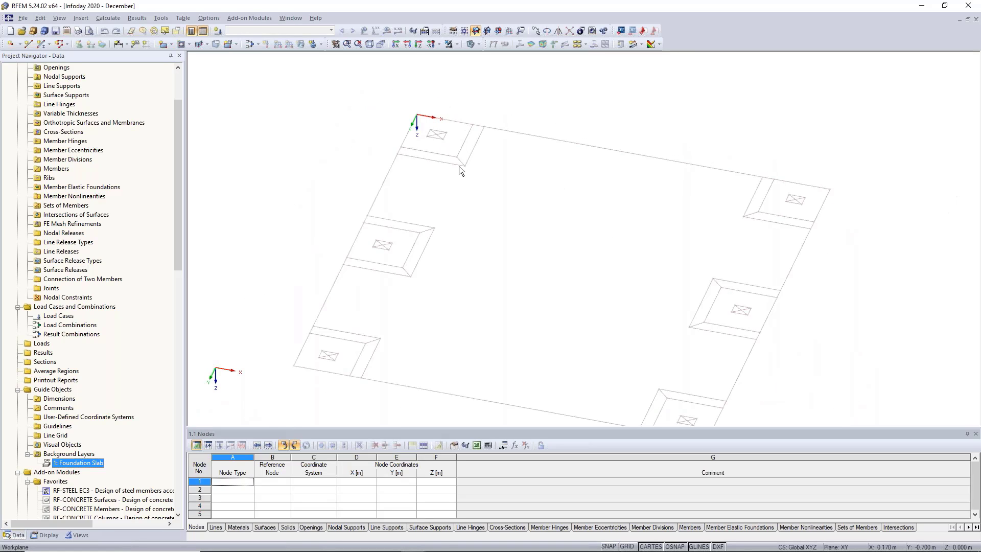
middle_click_drag(424, 124, 415, 101)
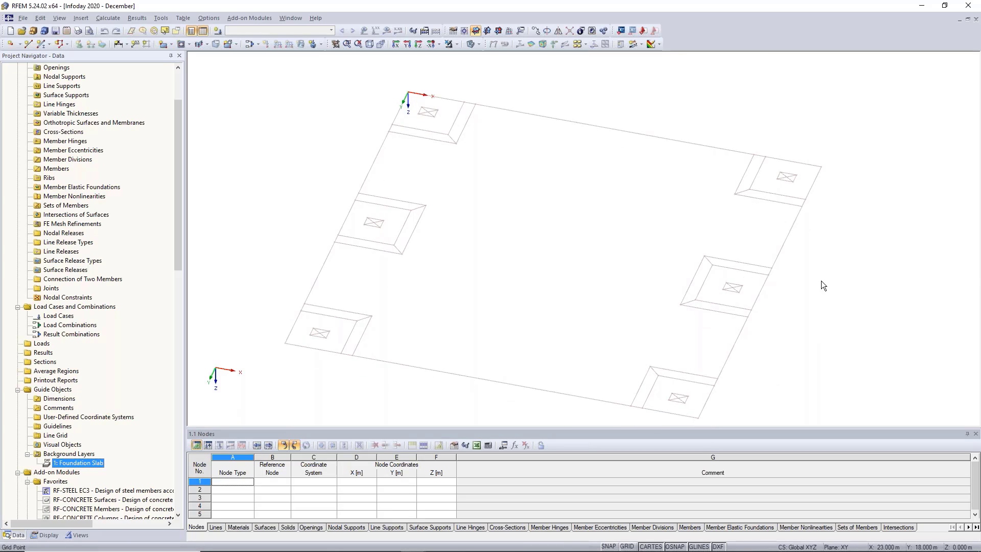
middle_click_drag(894, 288, 892, 282)
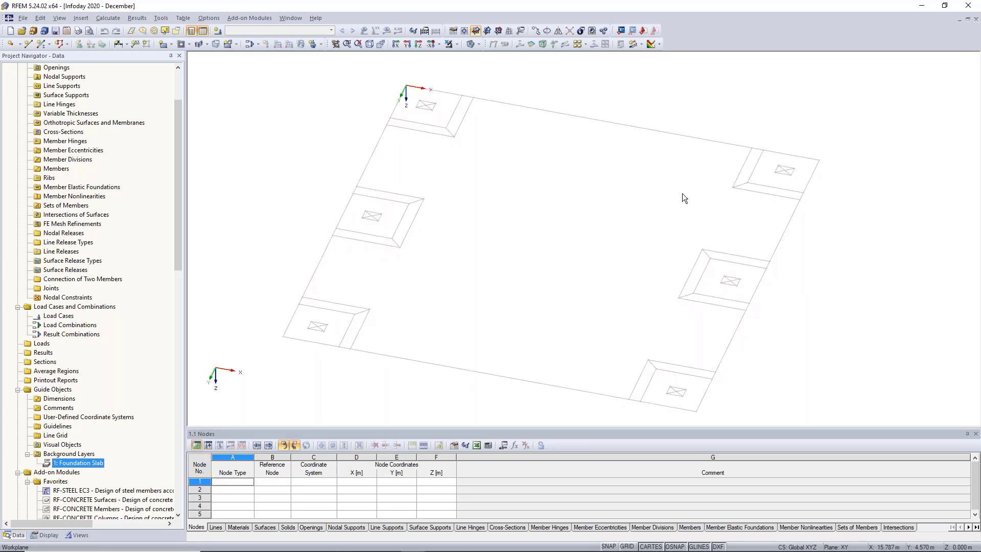
mouse_move(667, 197)
middle_mouse_down("ctrl")
mouse_move(681, 167)
mouse_move(674, 180)
middle_mouse_up("ctrl")
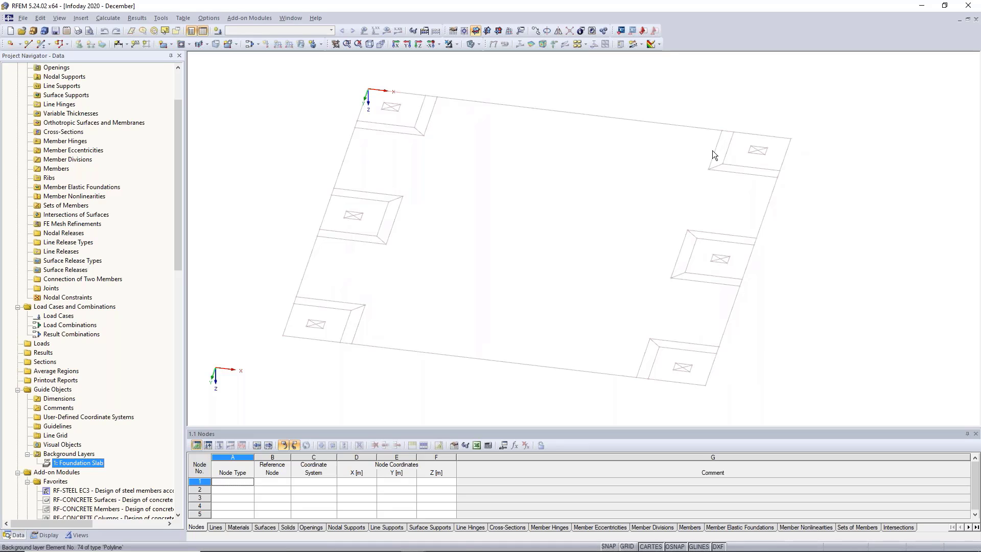
middle_click_drag(674, 140, 673, 146)
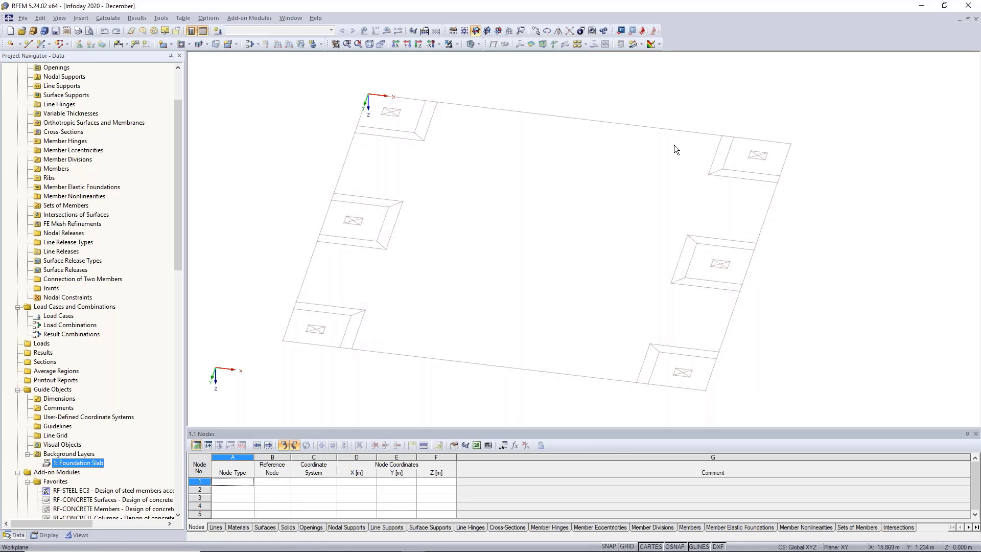
Create a rectangular Concrete C25/30 surface 1000 mm thick and 2.925 by 2.800 m, from the origin to the corner foundation's inner outline corner.
left_click_drag(178, 153, 164, 112)
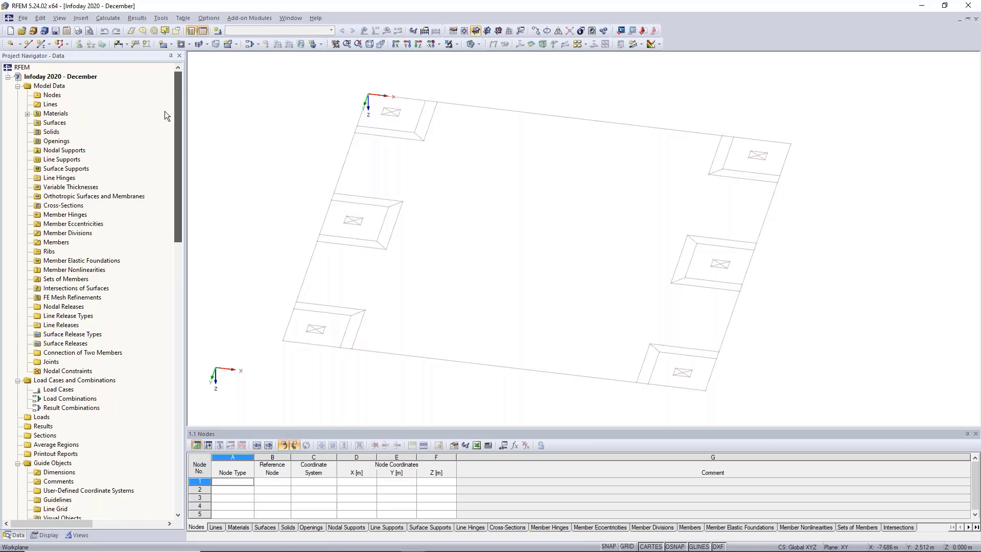
left_click(28, 114)
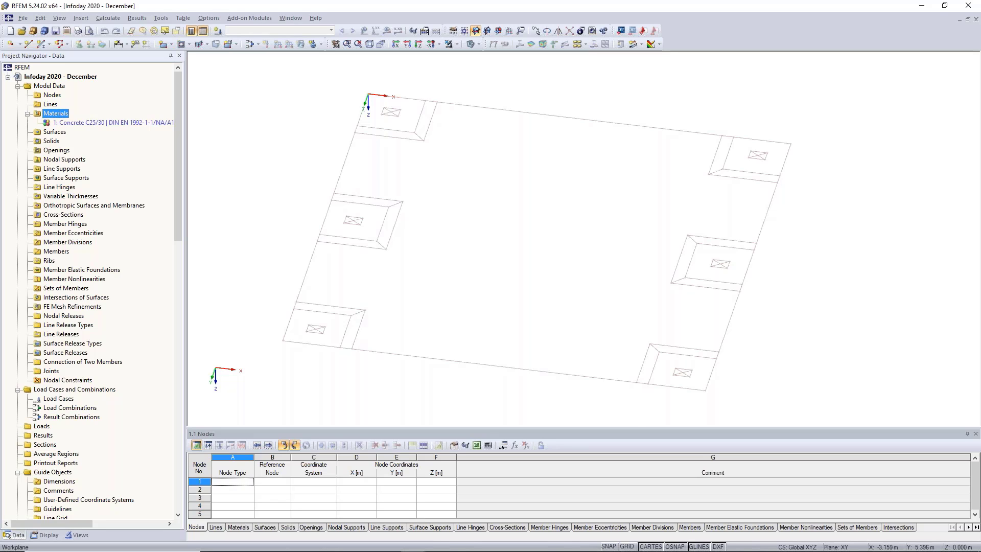
middle_click_drag(287, 146, 296, 213)
scroll(371, 113, "up", 3)
scroll(371, 113, "up", 2)
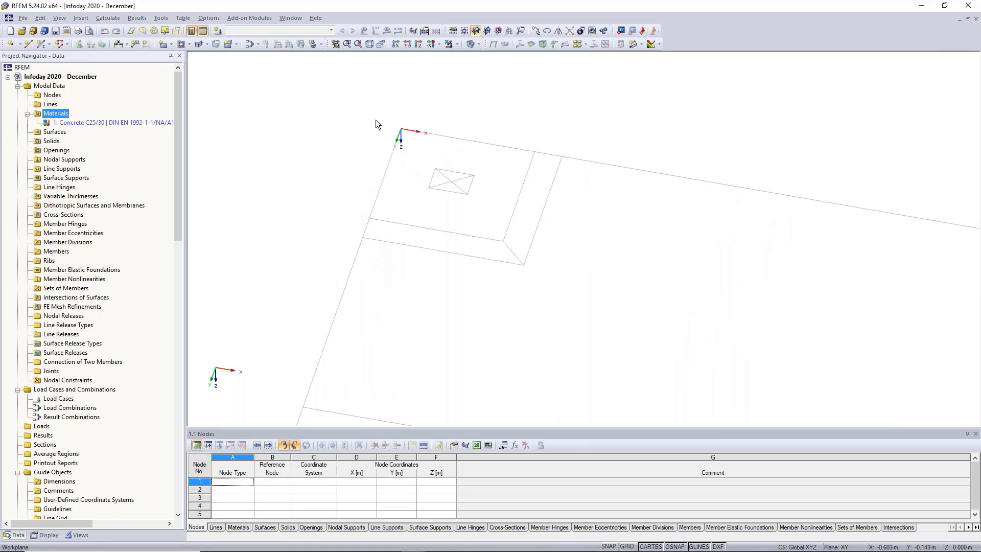
scroll(378, 127, "up", 1)
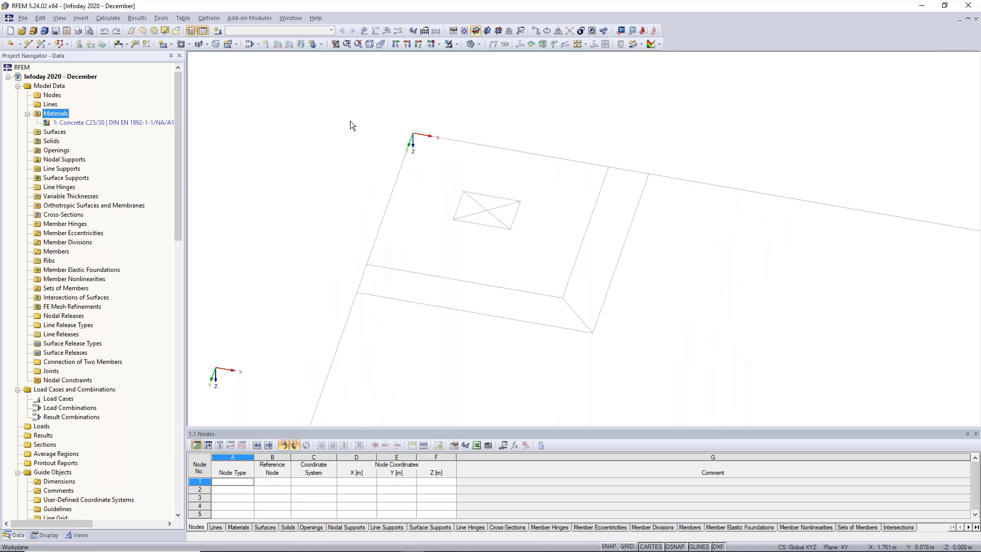
left_click(164, 46)
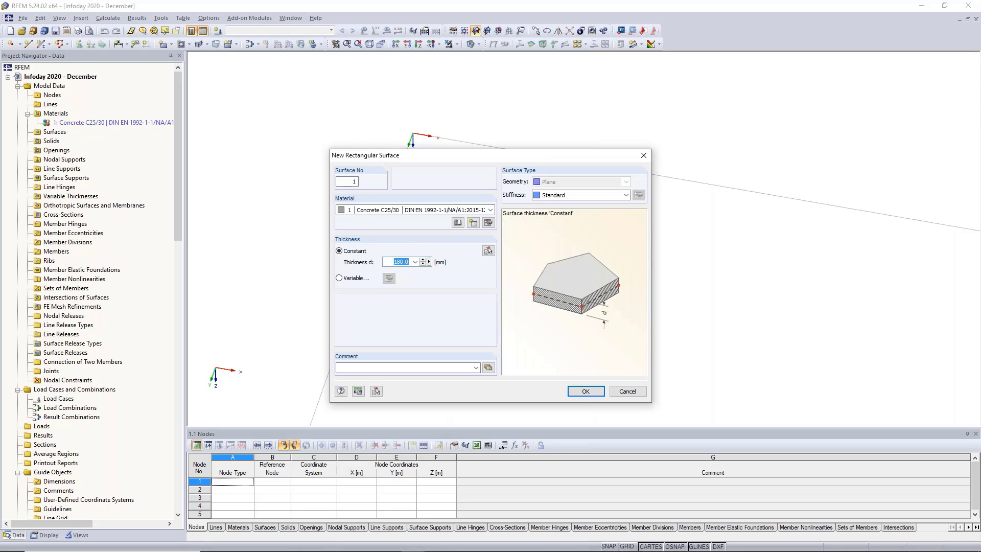
type("1000")
left_click(592, 391)
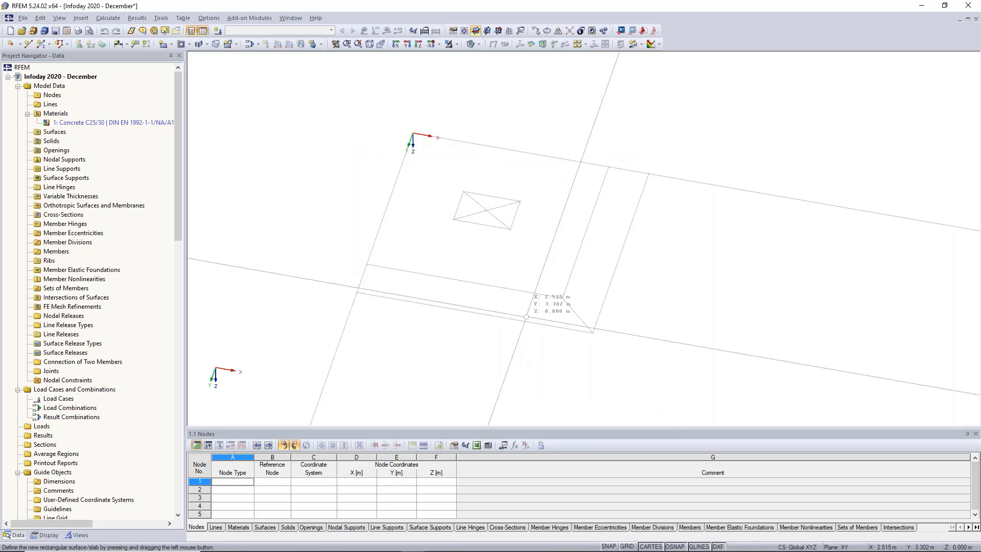
left_click_drag(419, 132, 562, 298)
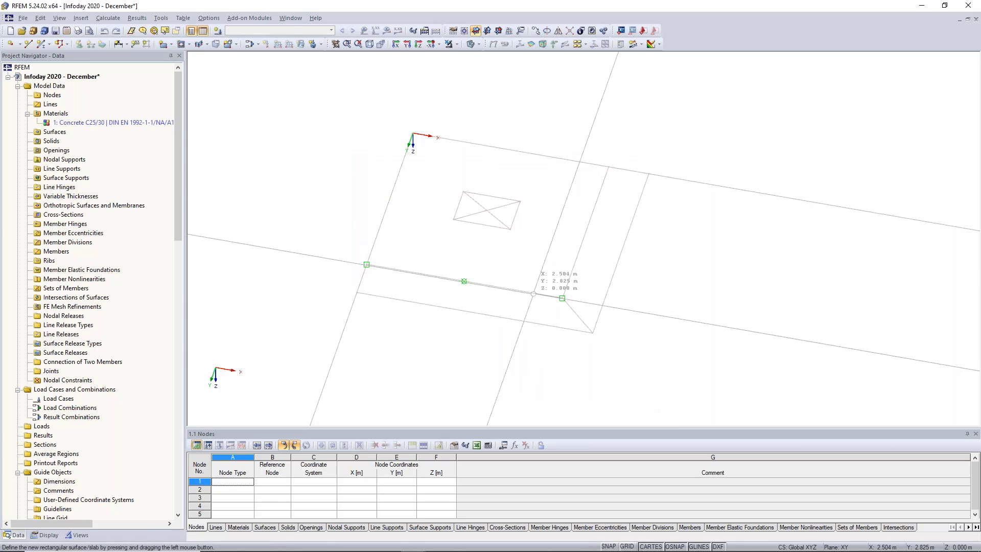
left_click_drag(413, 133, 562, 298)
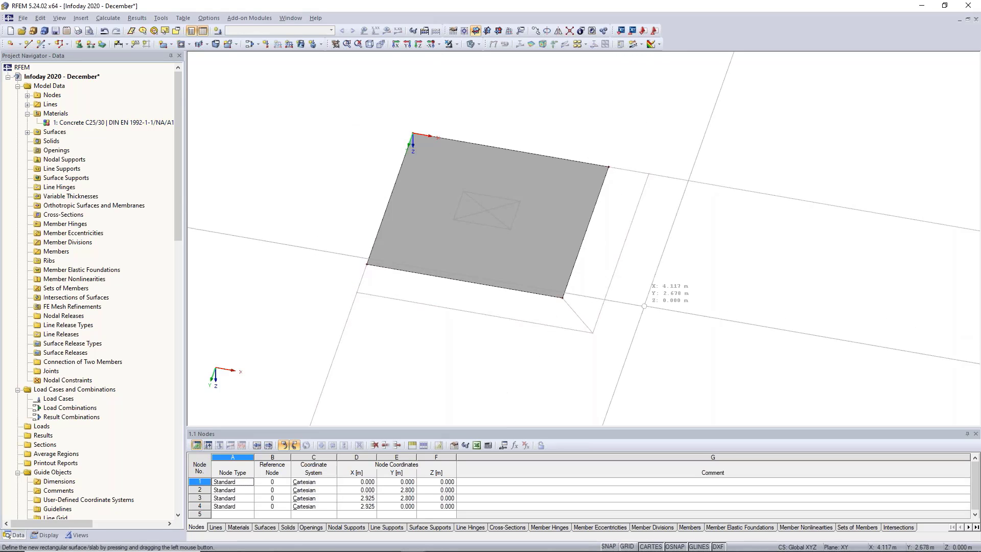
key("Escape")
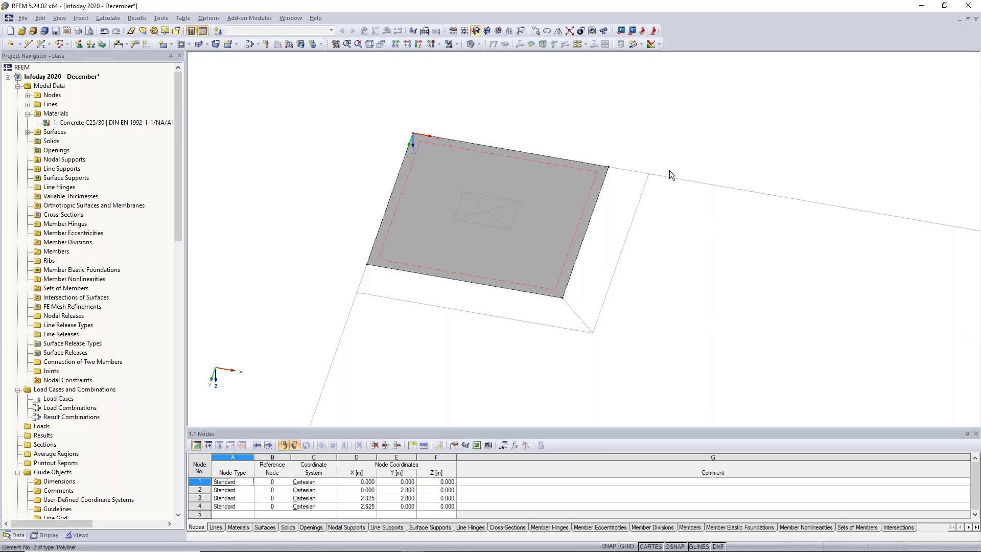
Using wireframe display, cut a rectangular opening along the crossed rectangle starting at X 1.000, Y 1.000 m, and restore the solid transparent display.
middle_click_drag(541, 151, 473, 135)
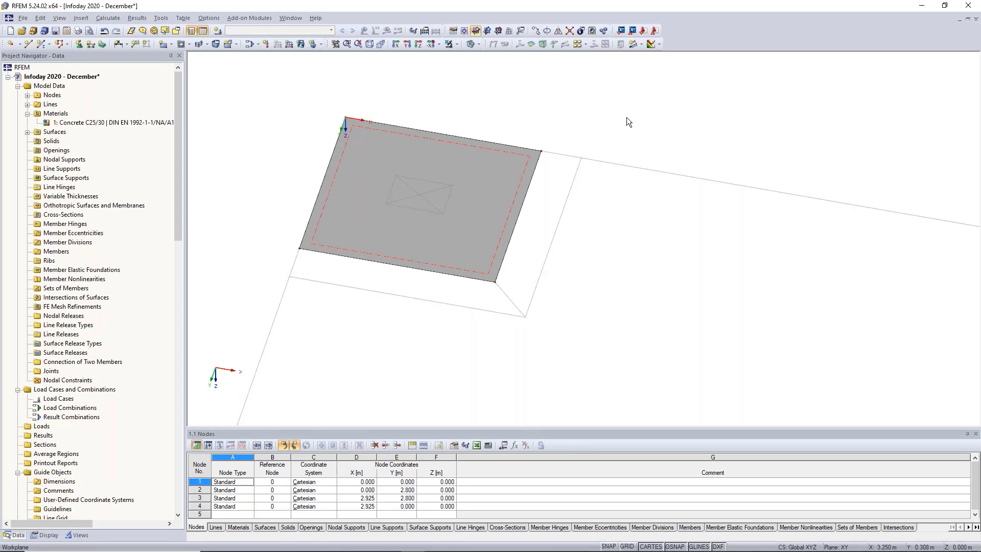
middle_click_drag(455, 122, 479, 120)
scroll(480, 119, "up", 1)
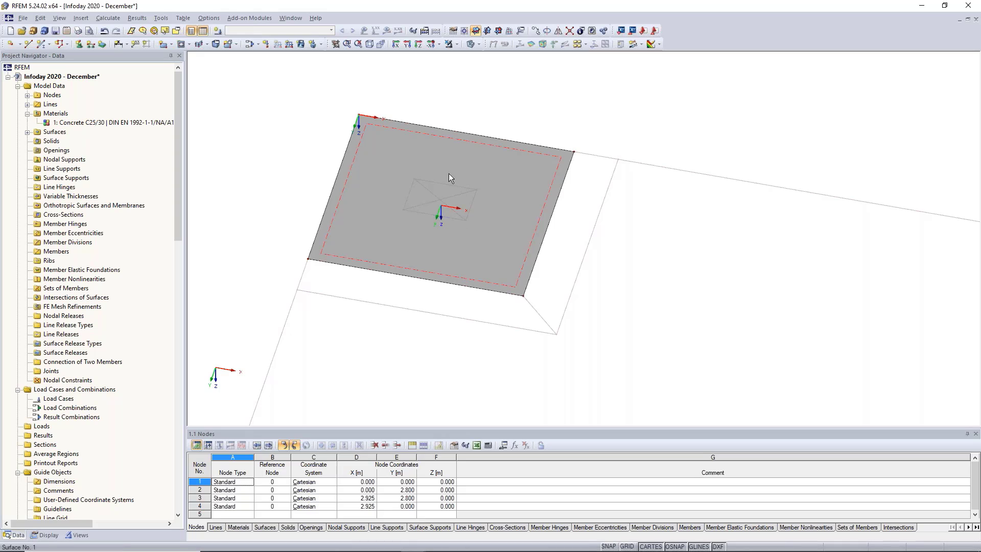
left_click(480, 45)
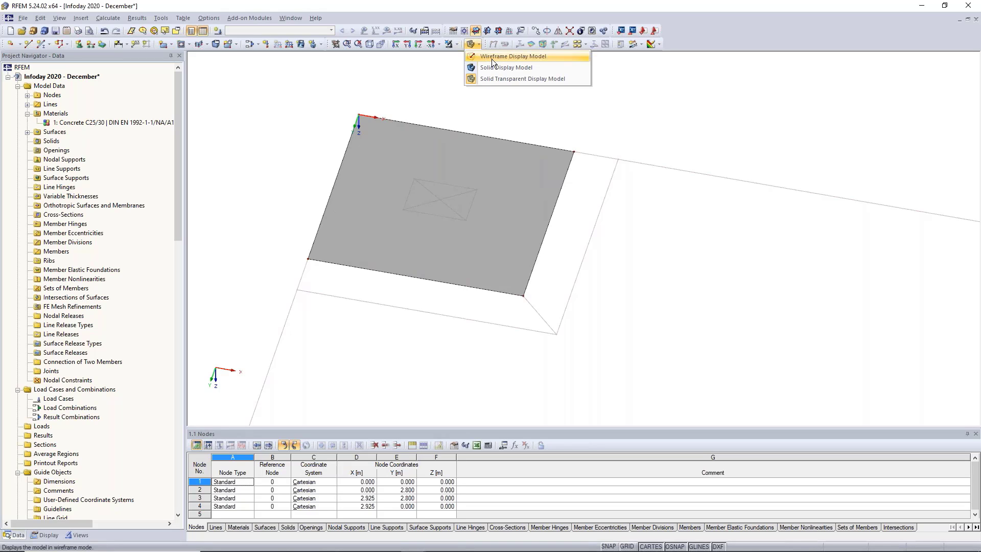
left_click(492, 58)
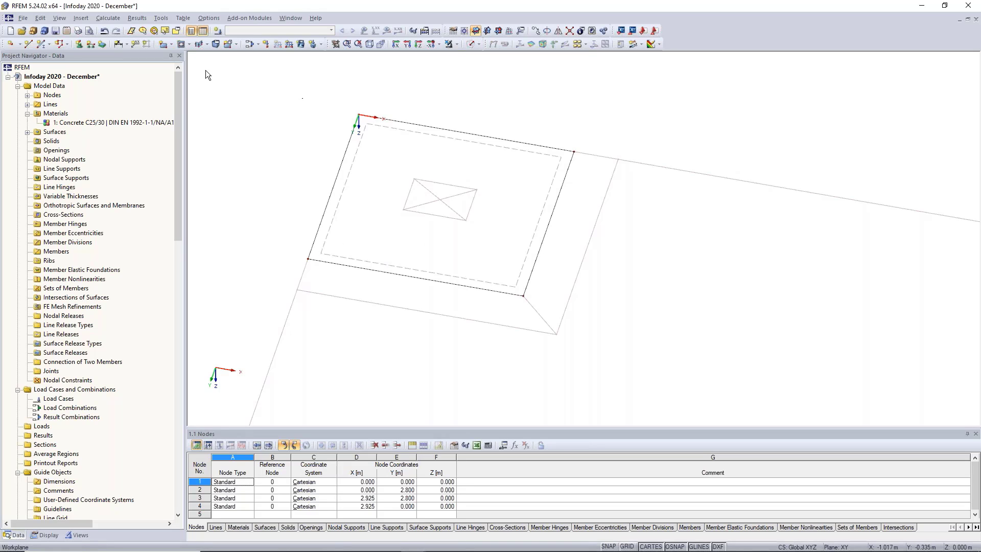
left_click(181, 46)
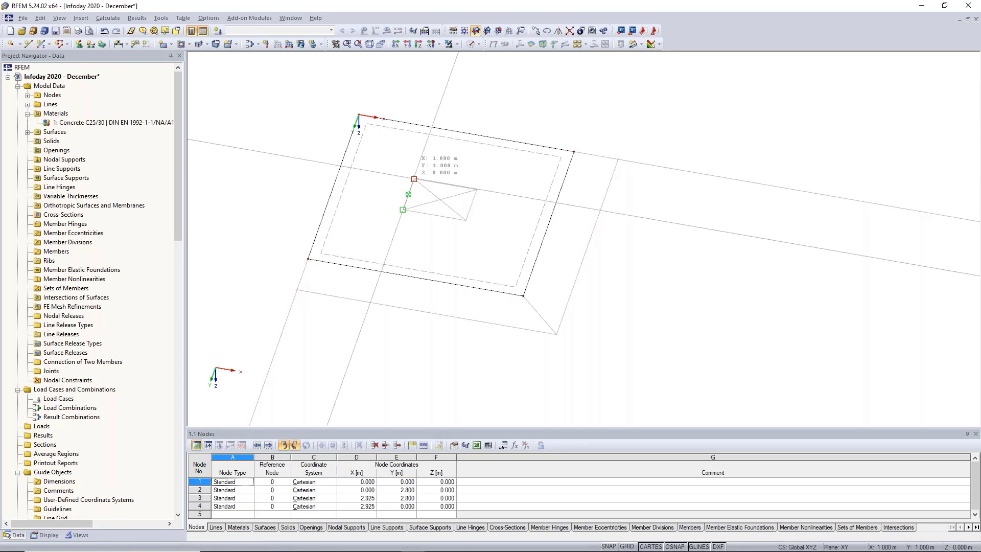
left_click(414, 179)
left_click(467, 220)
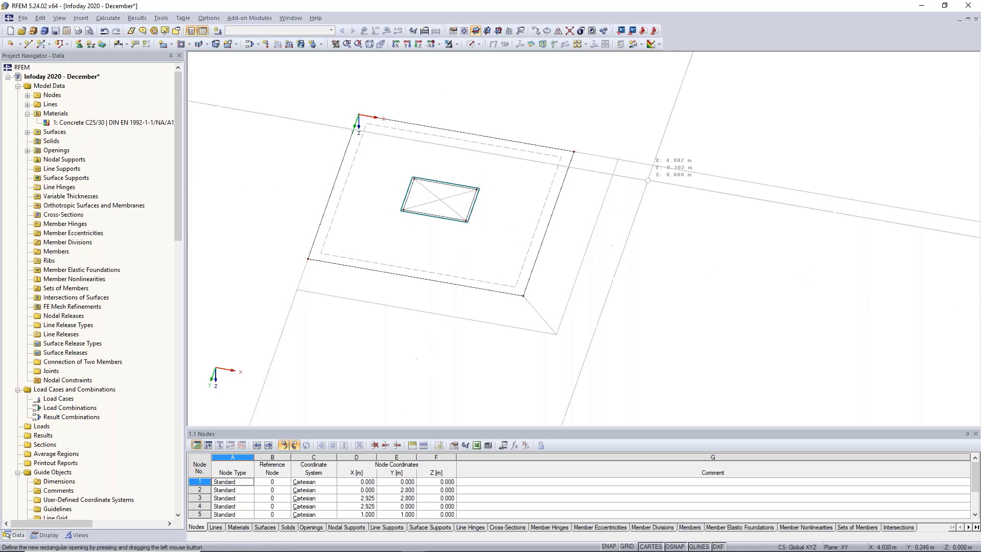
left_click(480, 45)
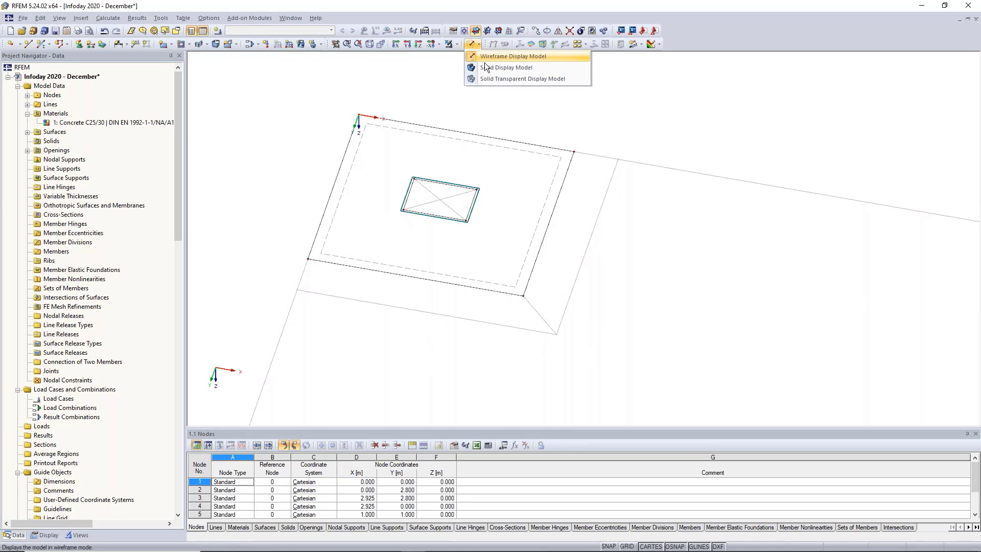
left_click(511, 81)
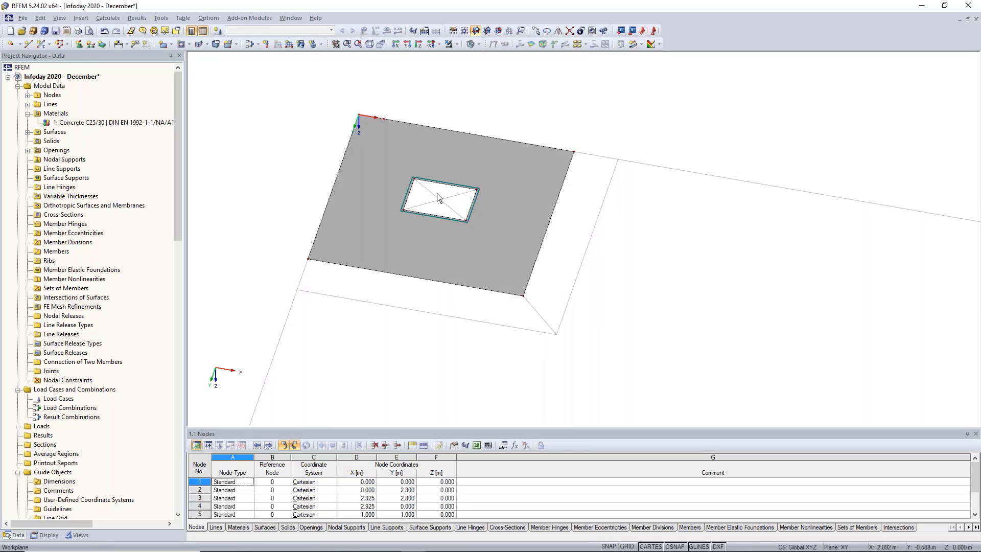
Create a surface with Rigid stiffness bounded by the edge lines of the rectangular opening in the corner foundation.
left_click(171, 45)
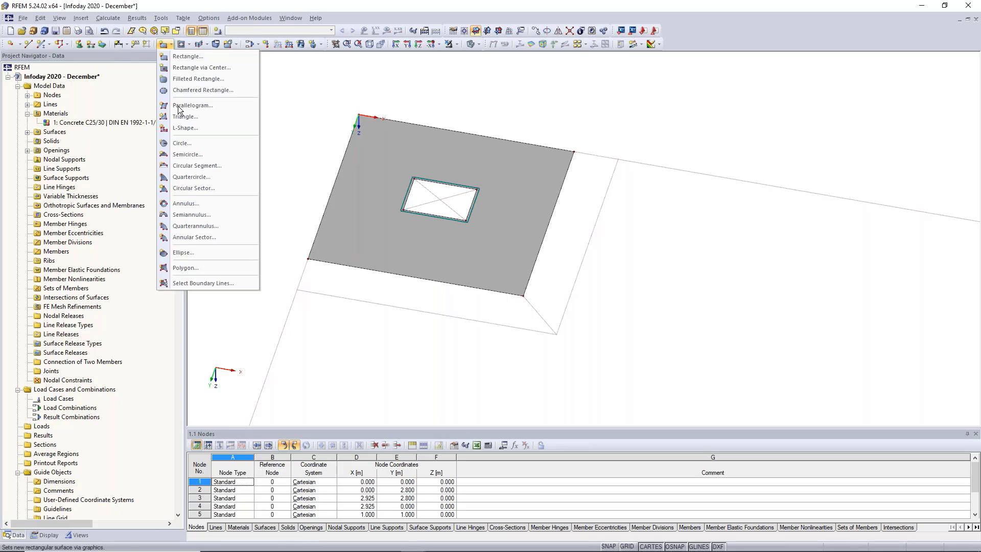
left_click(199, 283)
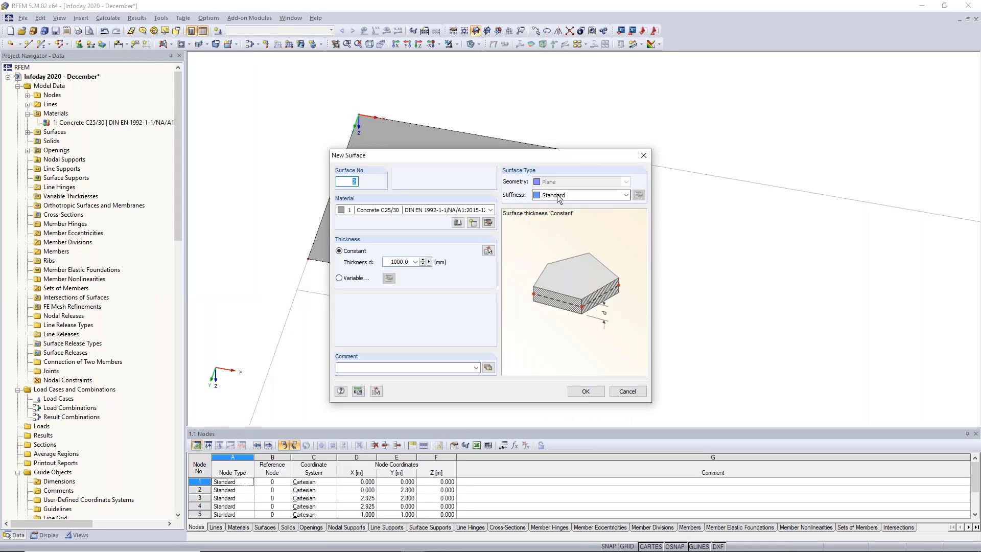
left_click(559, 196)
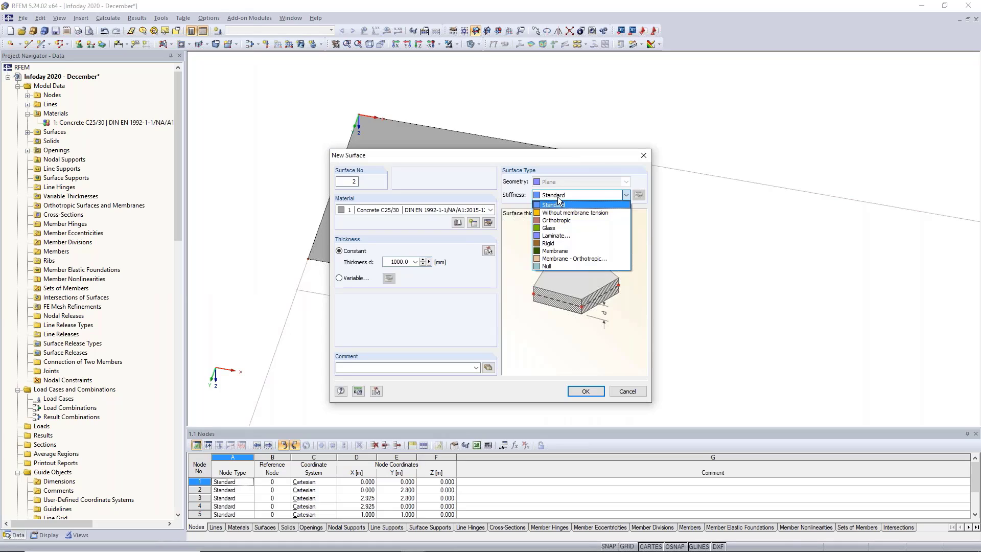
left_click(566, 244)
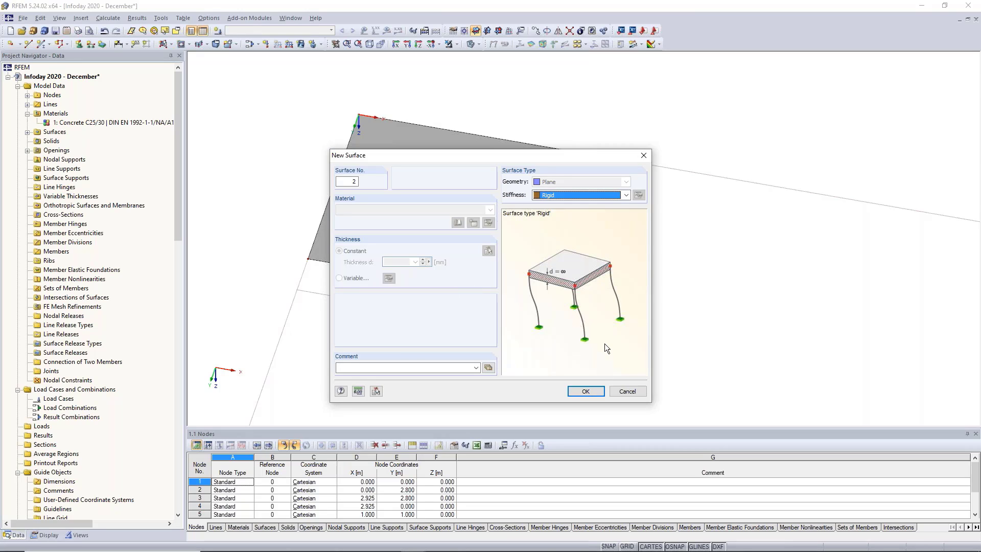
left_click(588, 392)
left_click(478, 207)
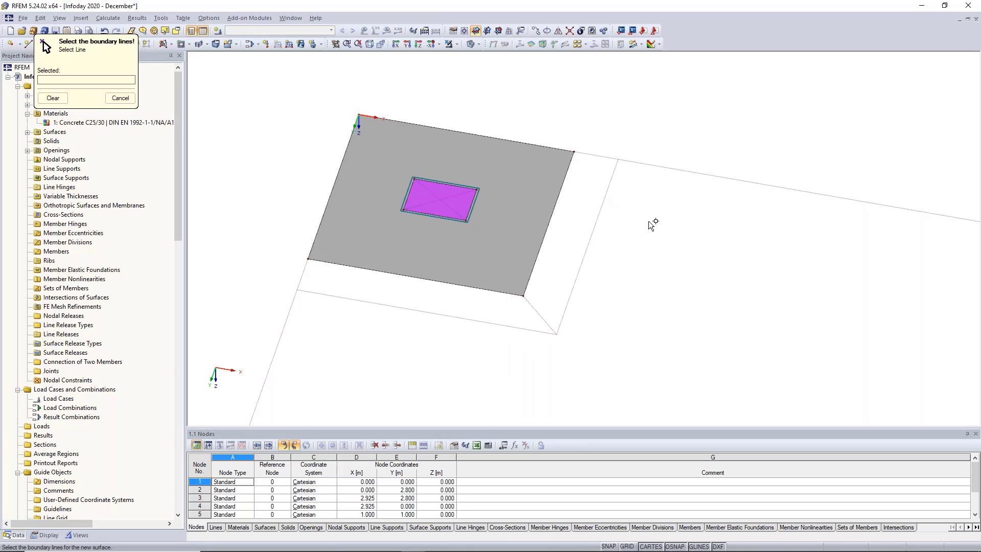
key("Escape")
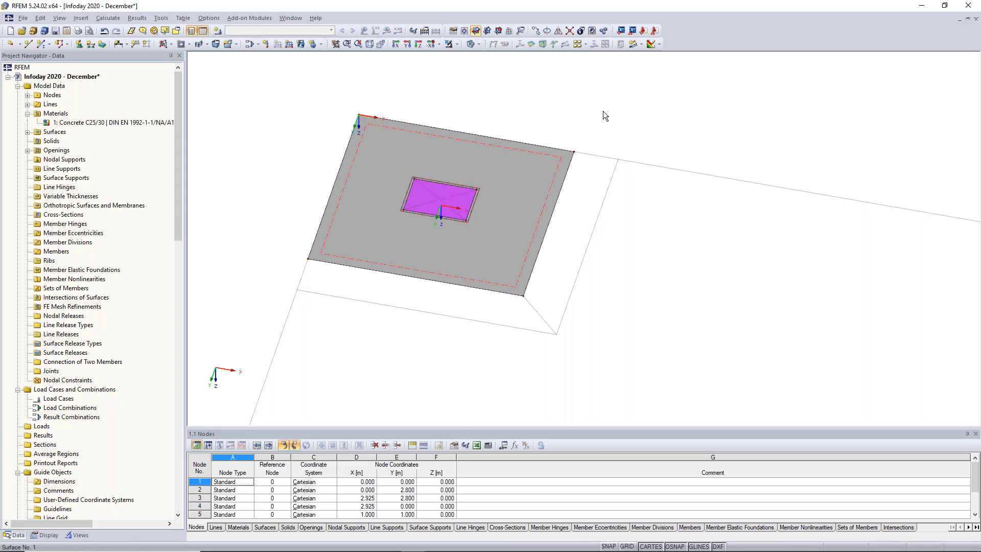
Place a node at the intersection of the crossed rectangle's diagonals, in the centre of the rigid surface.
middle_click_drag(617, 104, 611, 119)
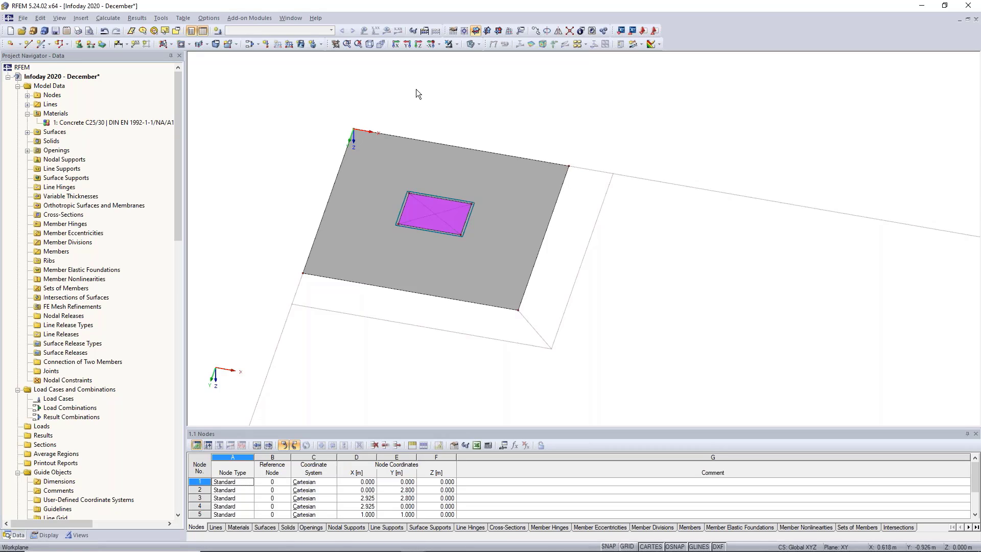
left_click(12, 44)
middle_click_drag(670, 225, 662, 193)
scroll(654, 207, "down", 1)
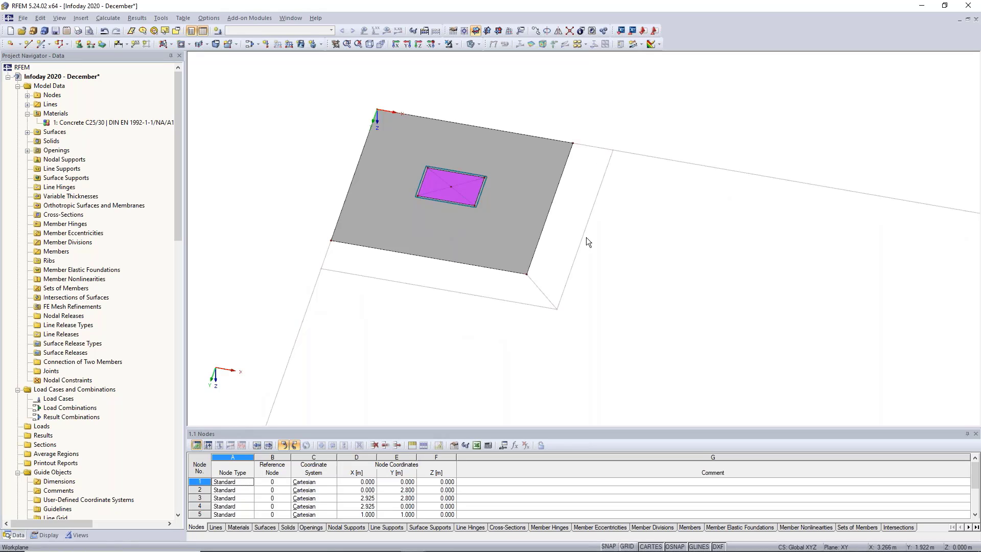
middle_click_drag(663, 268, 666, 265)
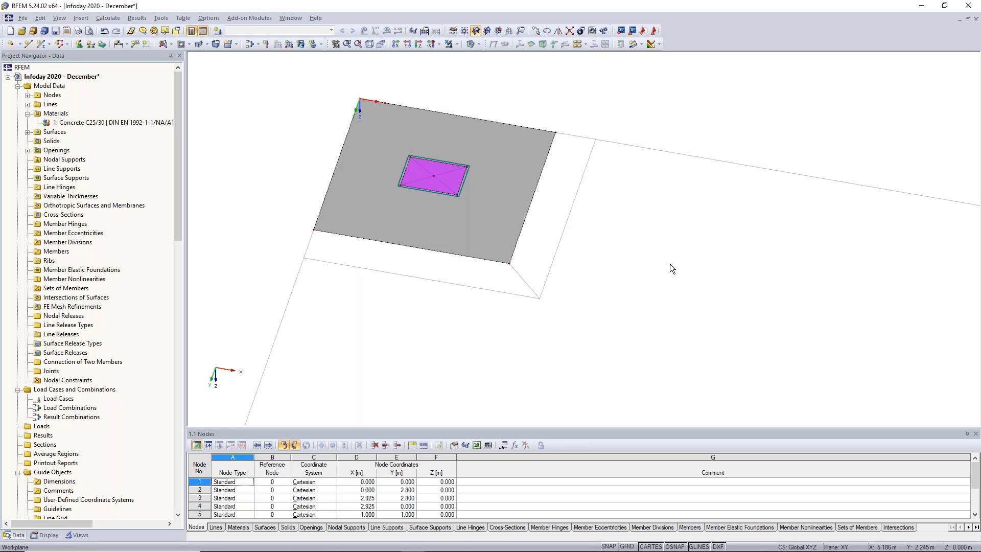
middle_click_drag(626, 257, 680, 259)
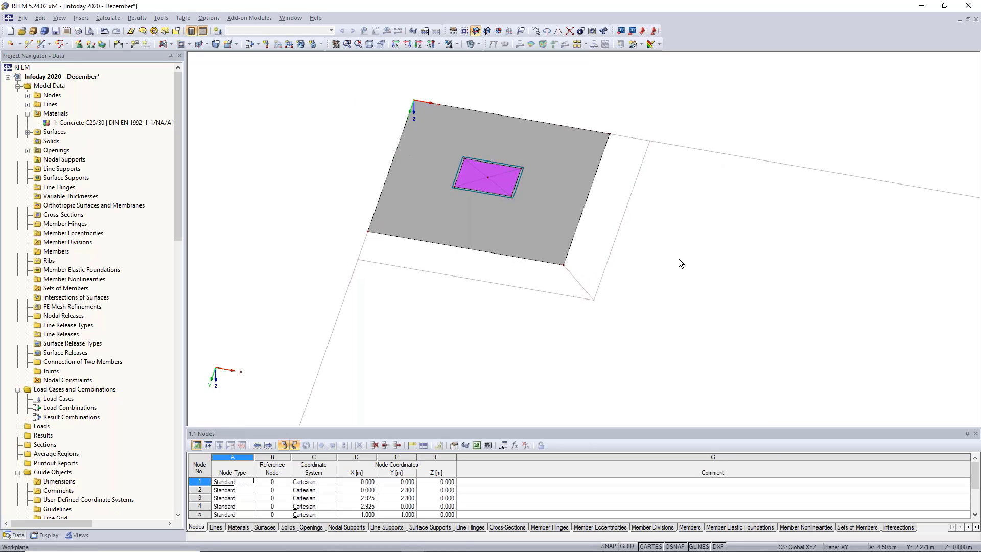
Trace the sloped transitions with lines through (0, 3.400), (3.525, 3.400) and (3.525, 0) m, including the corner diagonal to (2.925, 2.800) m.
left_click(29, 44)
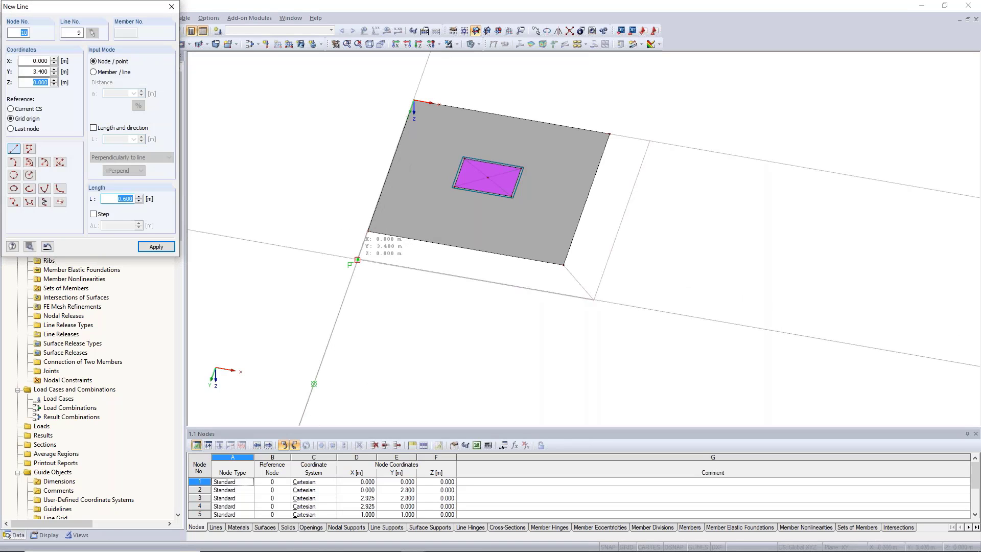
left_click(378, 259)
left_click(593, 300)
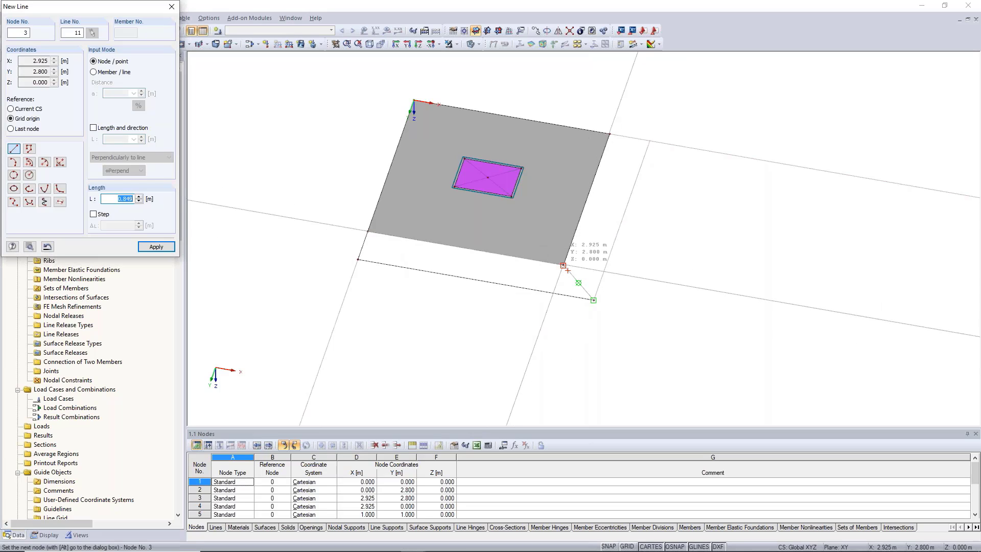
left_click(564, 265)
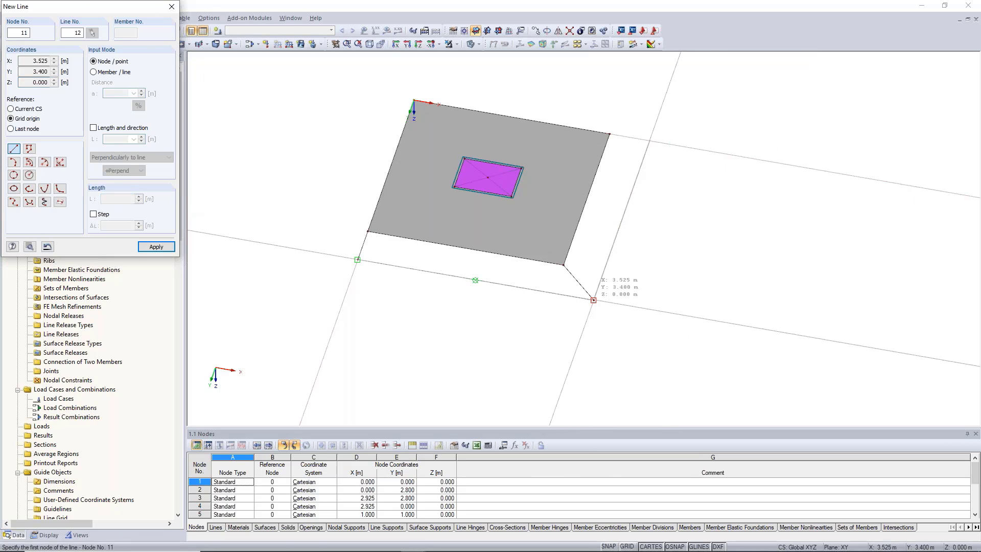
left_click(594, 300)
left_click(650, 141)
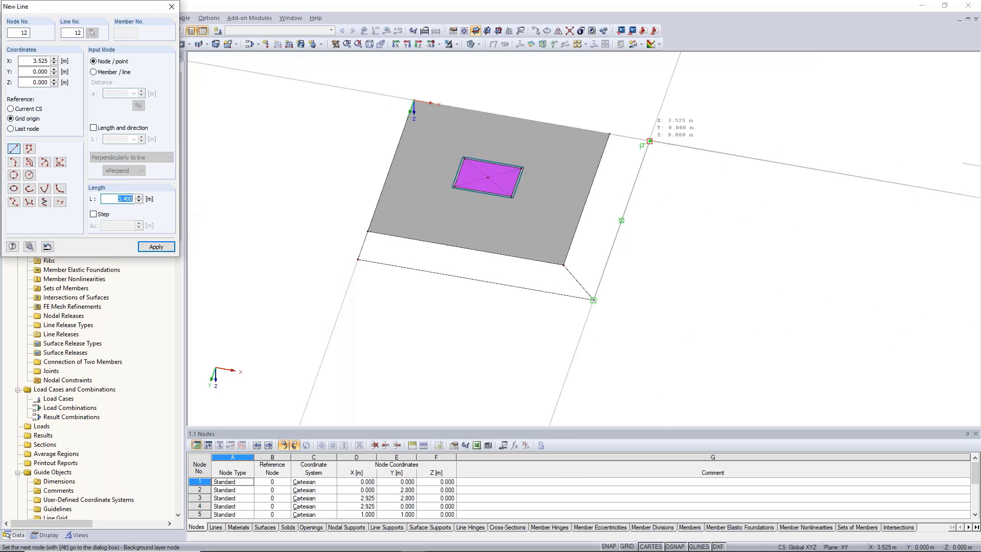
left_click(610, 134)
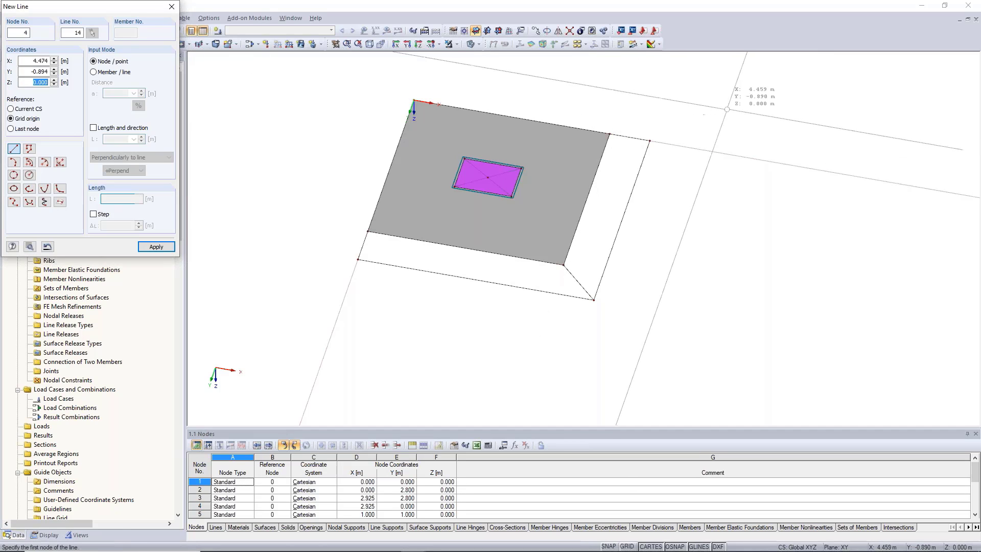
key("Escape")
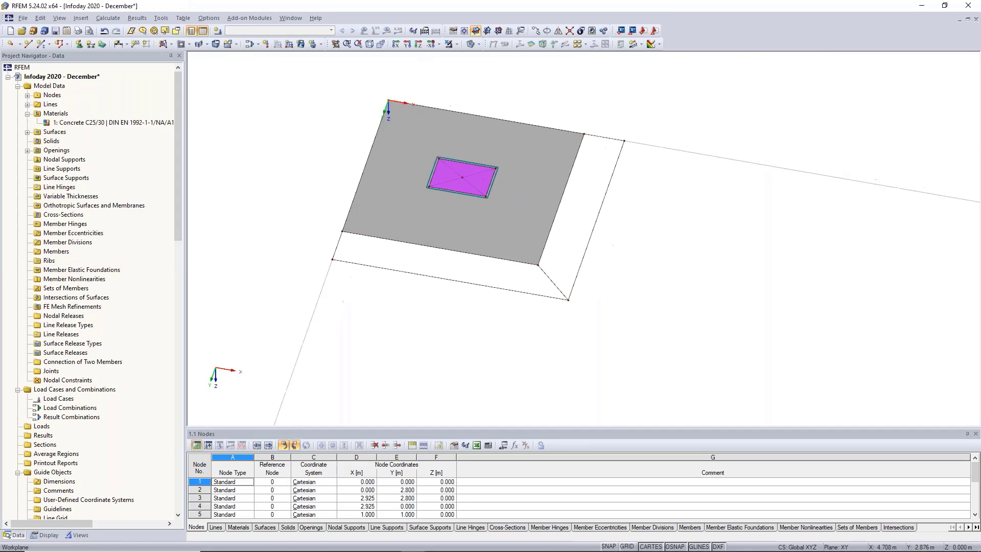
Start a boundary-line surface in Concrete C25/30 with Standard stiffness and open its variable thickness definition.
left_click(164, 43)
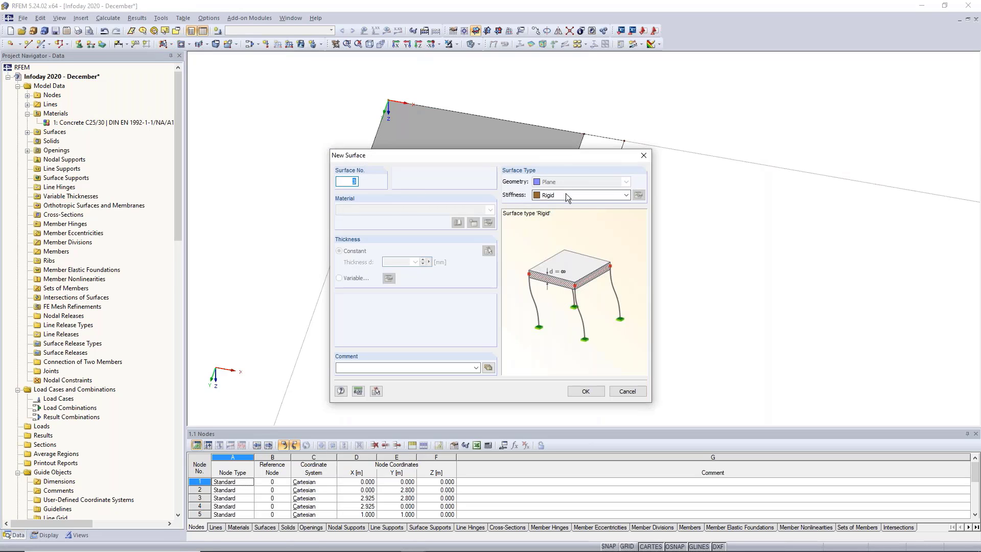
left_click(566, 195)
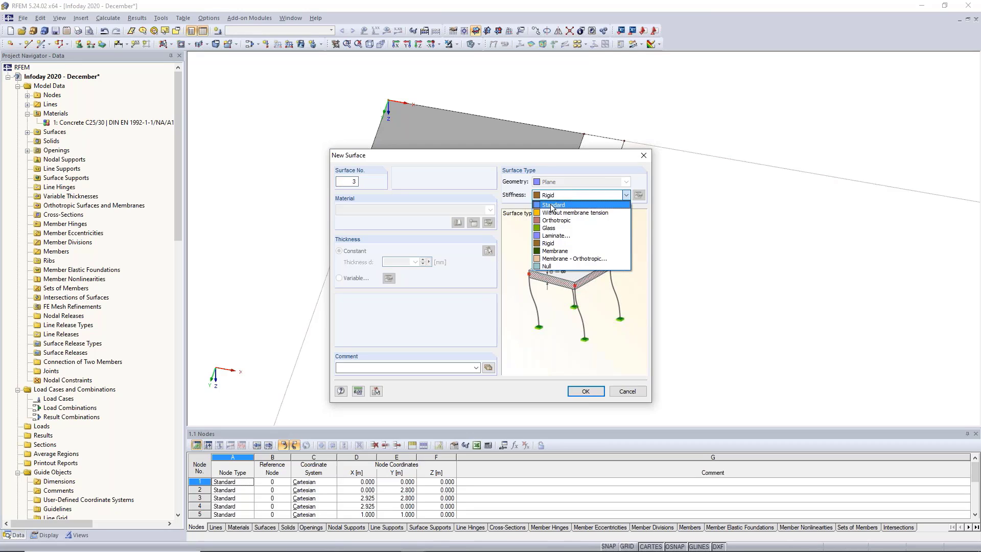
left_click(555, 205)
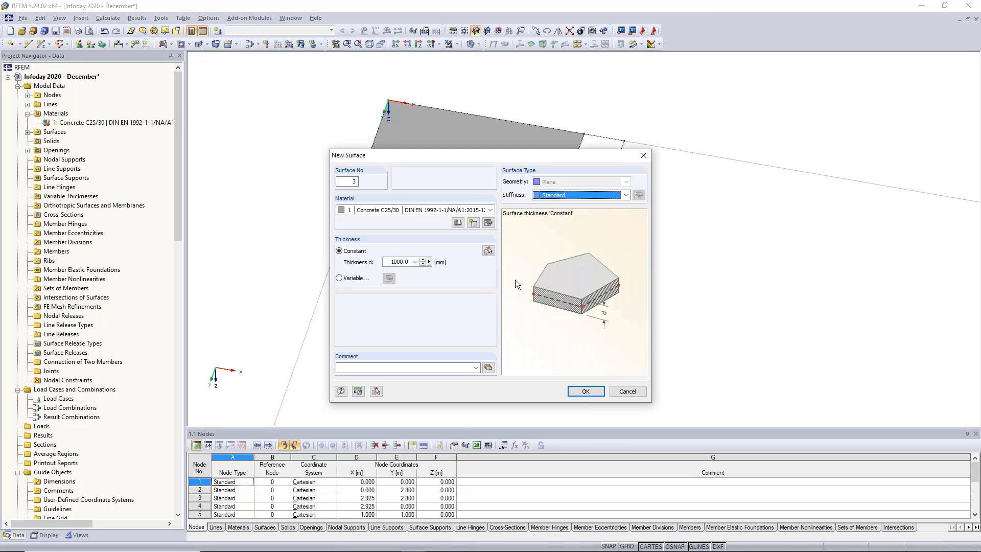
left_click(357, 279)
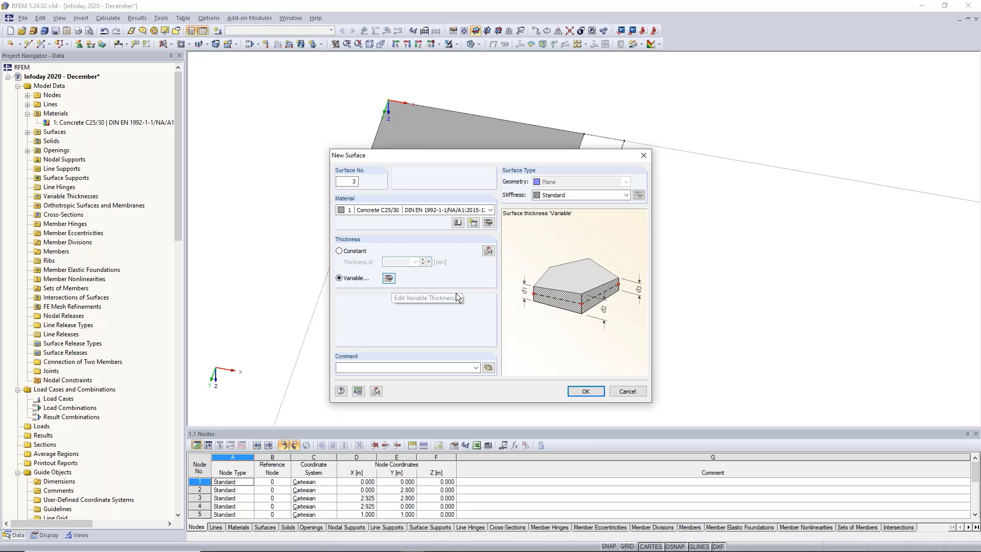
left_click(389, 278)
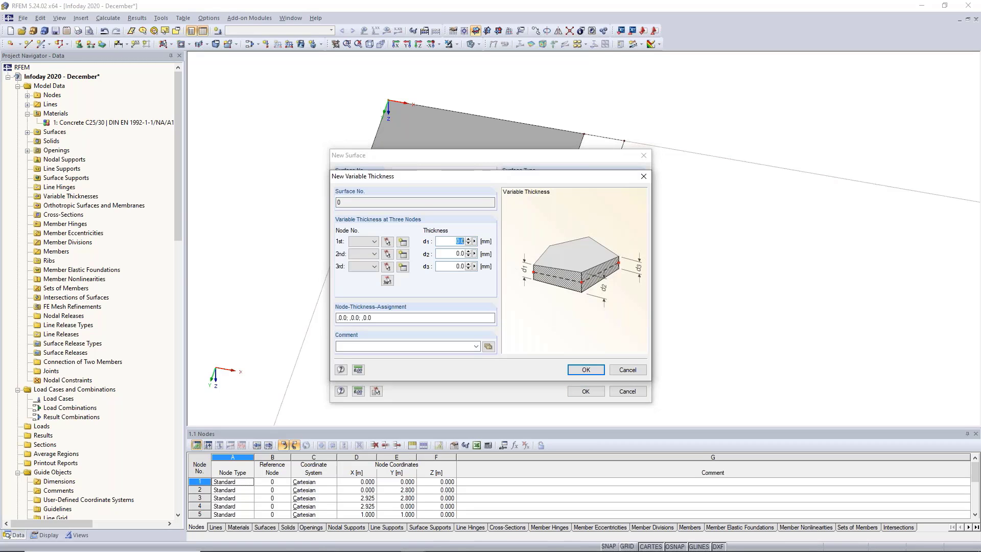
Define the variable thickness as 1000 mm at inner-edge nodes 3 and 2 and 400 mm at outer node 10.
type("1000")
key("Tab")
key("Tab")
left_click(453, 253)
type("1000")
key("Tab")
type("400")
left_click(451, 254)
left_click(388, 280)
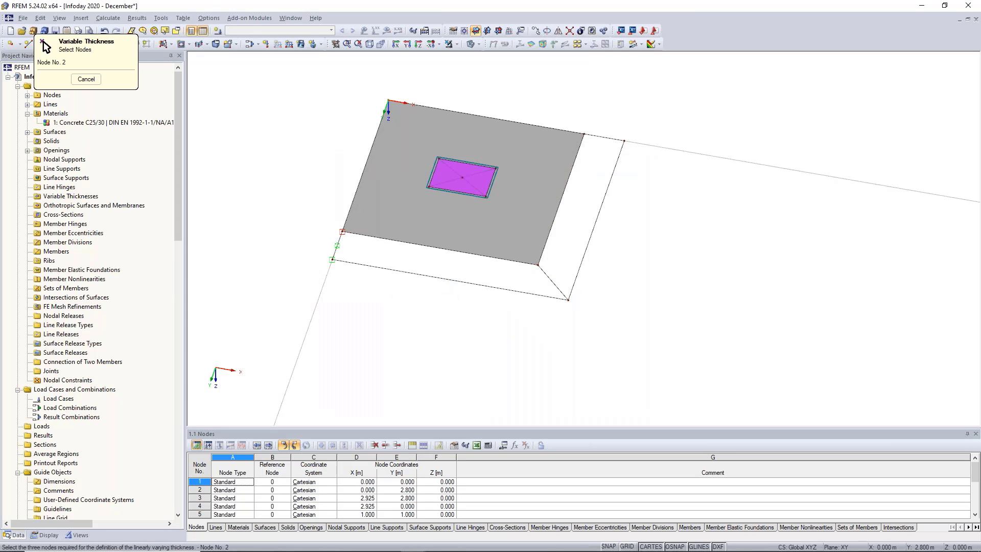
left_click(330, 259)
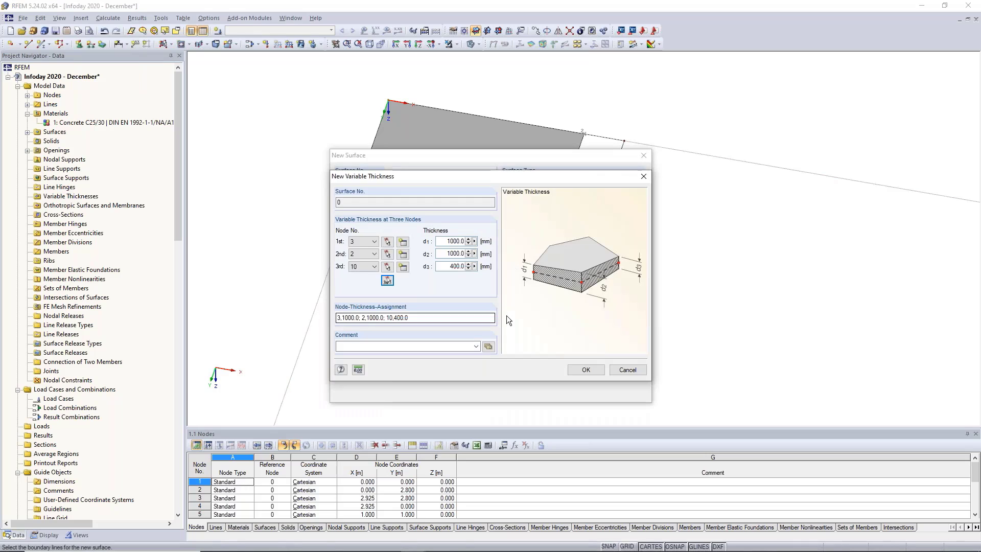
left_click(586, 370)
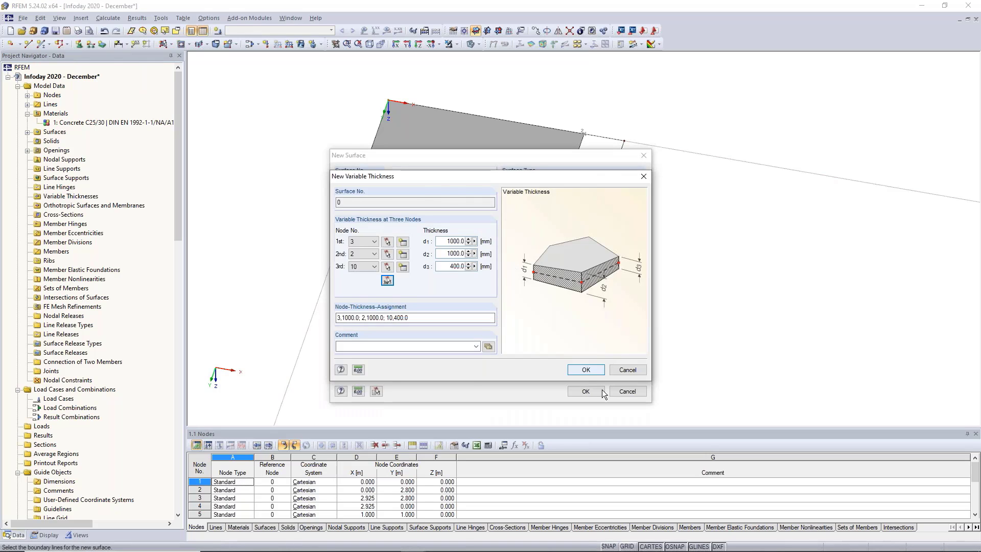
left_click(592, 392)
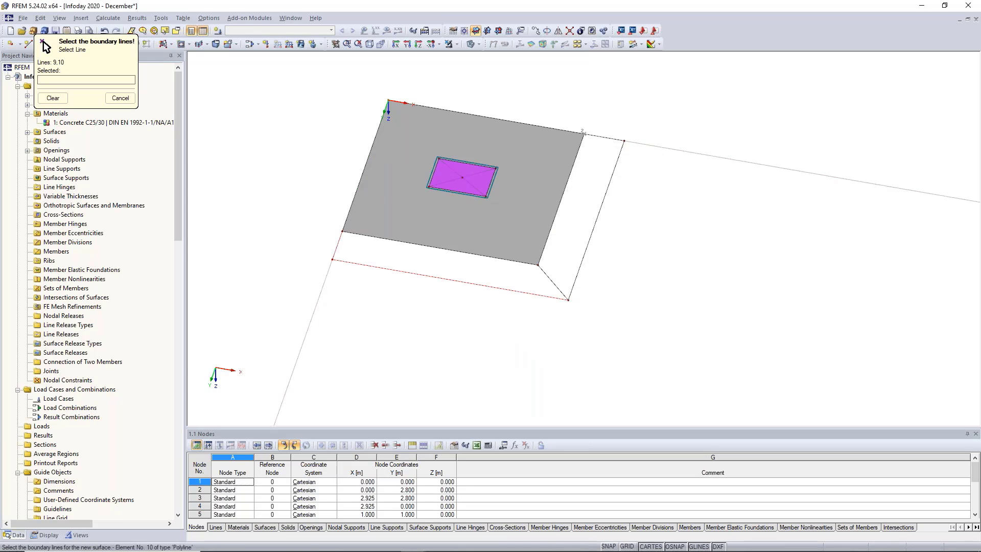
Create the two sloped transition surfaces from the boundary lines of the strips along the foundation's two inner edges.
left_click(529, 263)
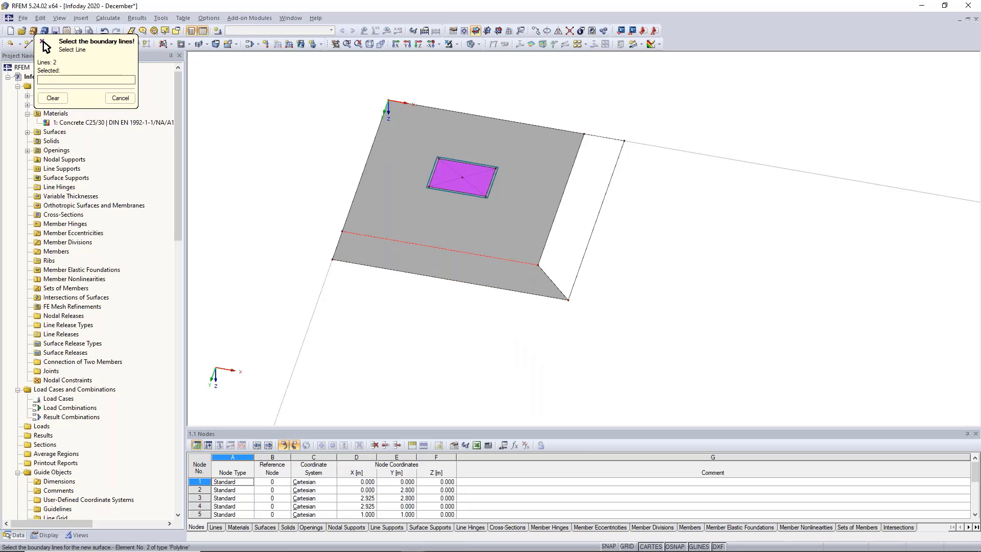
left_click(547, 276)
left_click(549, 235)
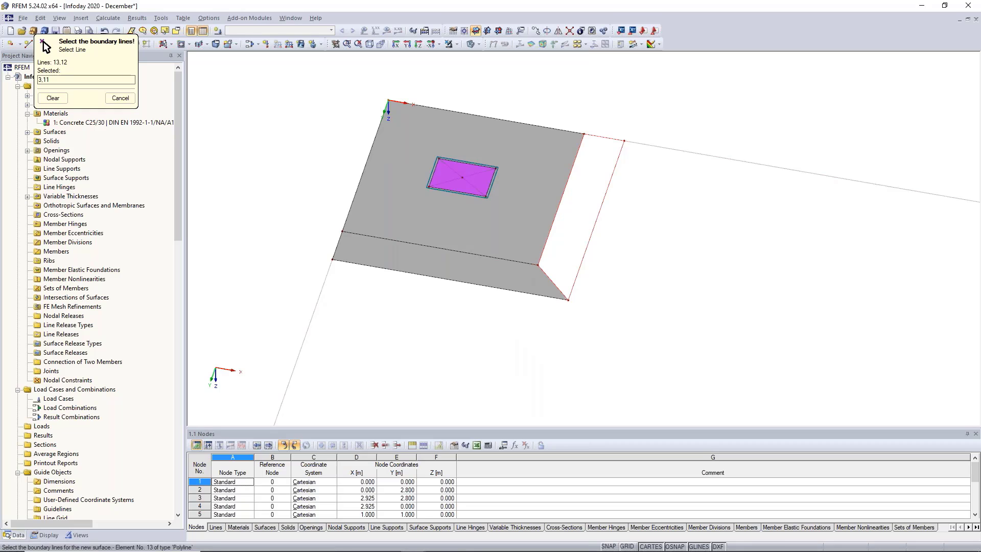
left_click(570, 295)
key("Escape")
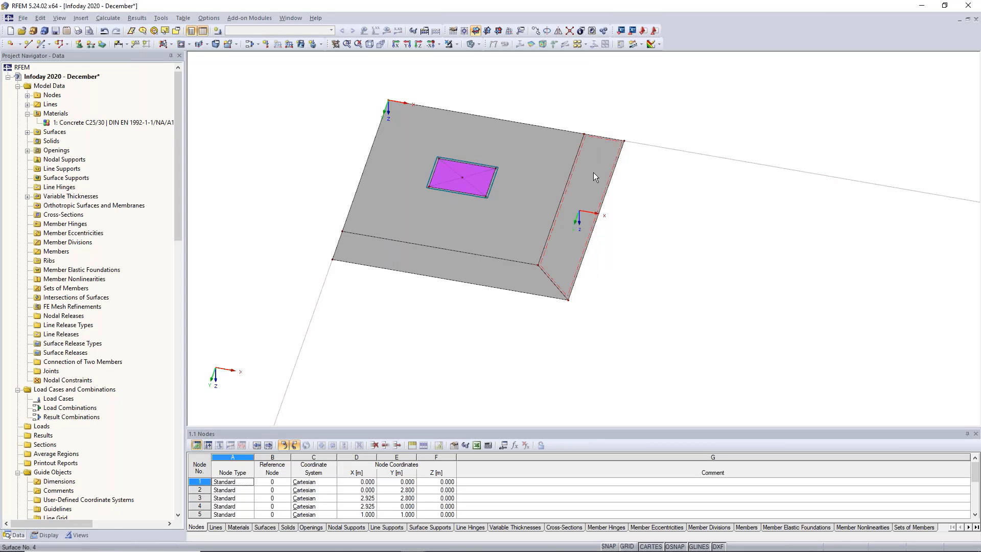
Reassign the variable thickness of surface 4 to nodes 4 and 3 at 1000 mm and node 11 at 400 mm.
double_click(593, 173)
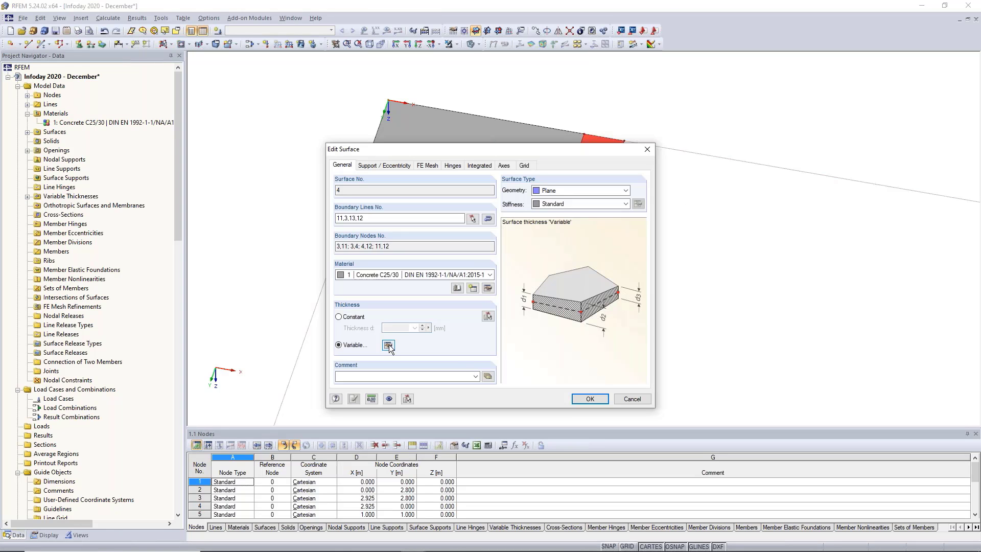
left_click(388, 345)
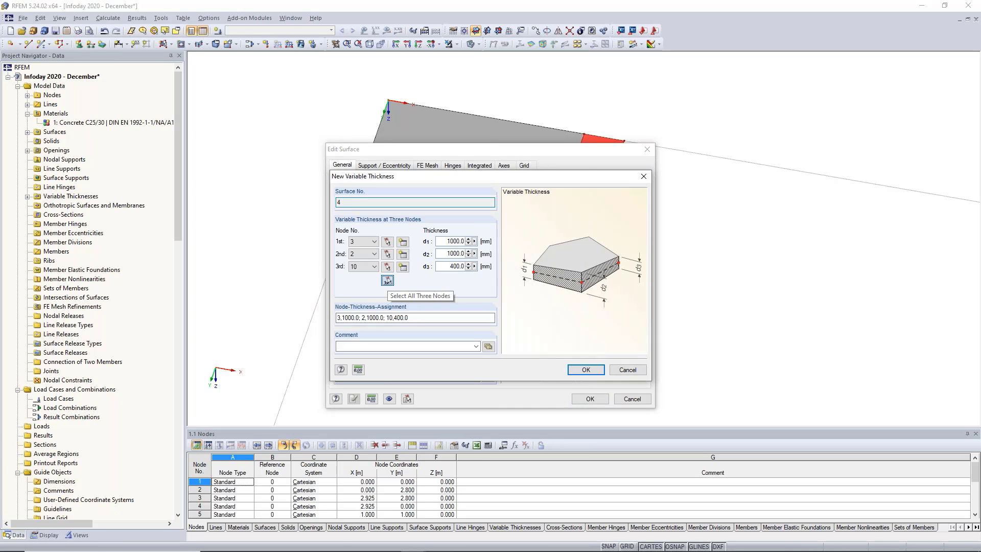
left_click(387, 280)
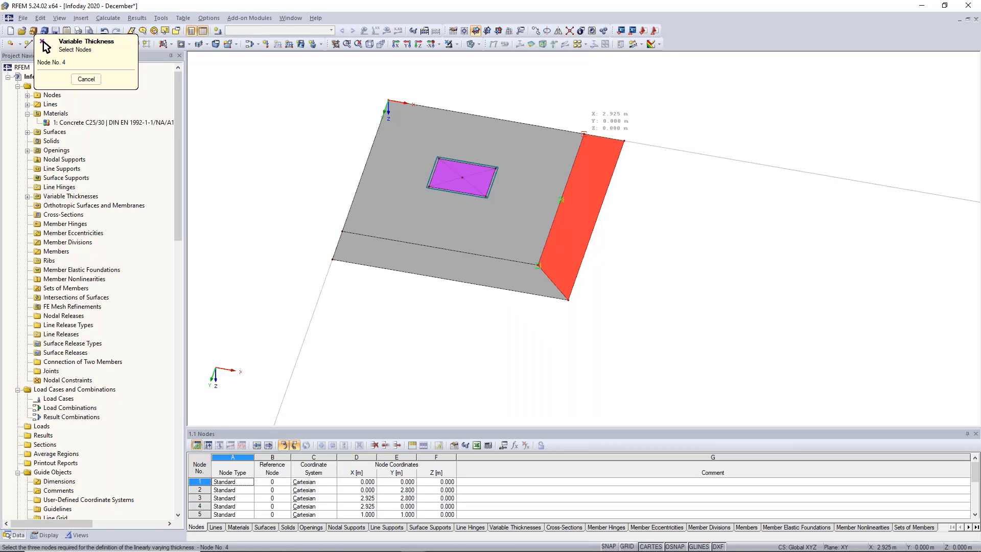
left_click(568, 301)
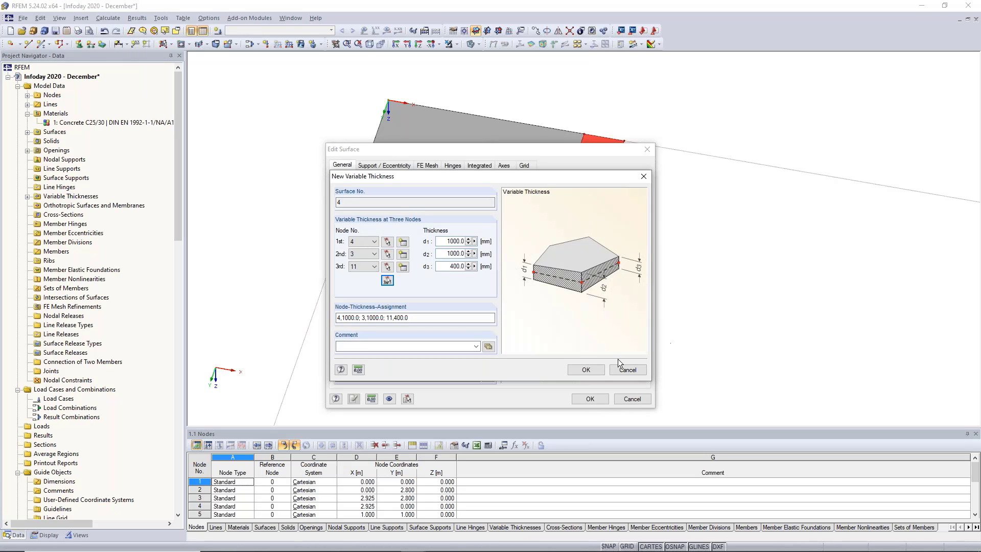
left_click(600, 369)
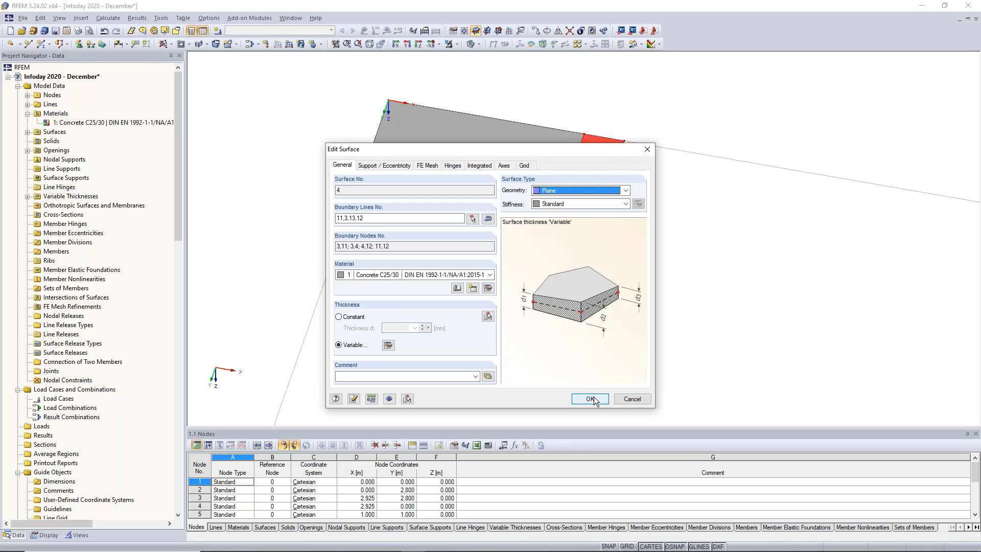
left_click(592, 399)
Colour the model by surface thickness to check the sloped transitions, and restore the standard colouring.
mouse_move(658, 262)
middle_mouse_down()
mouse_move(667, 272)
mouse_move(650, 275)
middle_mouse_up()
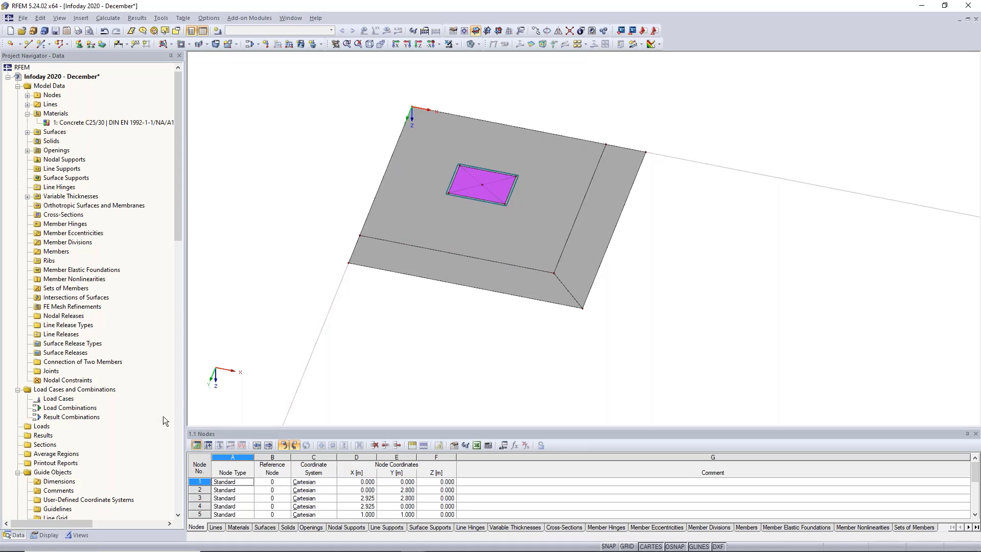
left_click(46, 535)
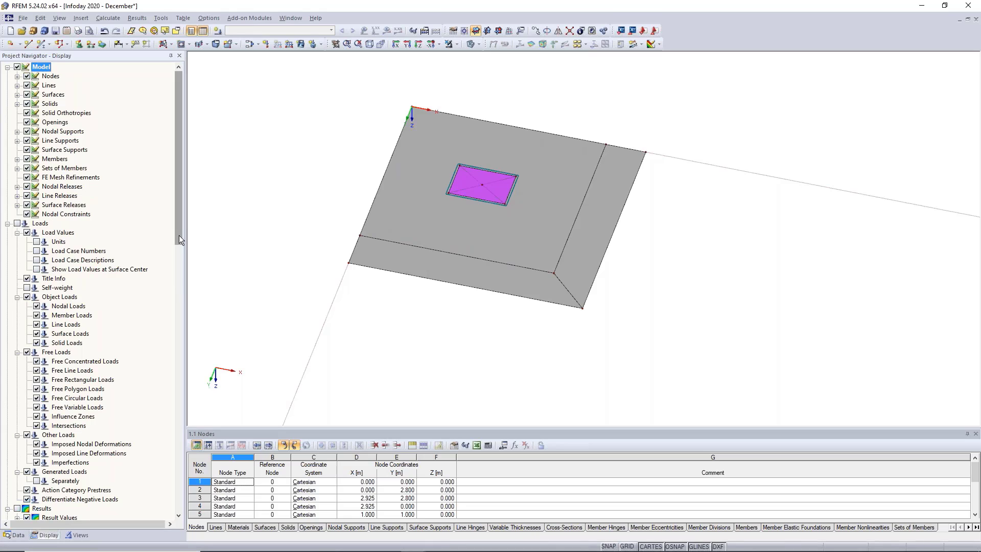
left_click_drag(179, 256, 188, 468)
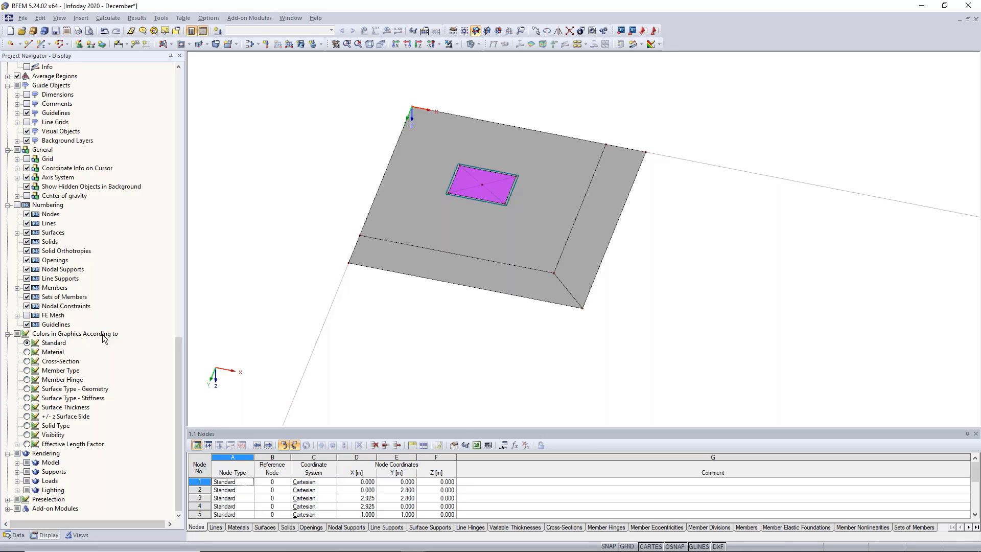
left_click(28, 407)
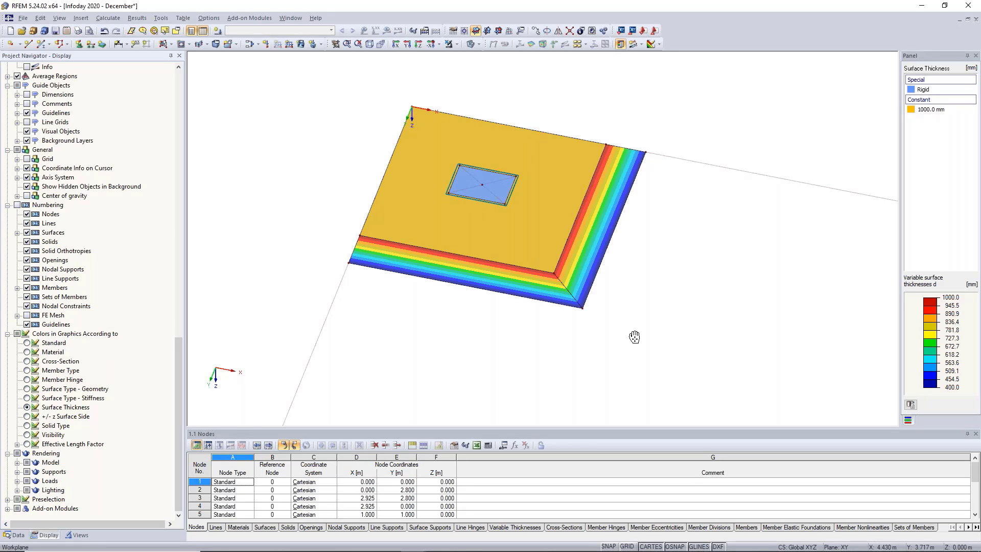
middle_click_drag(635, 330, 629, 328)
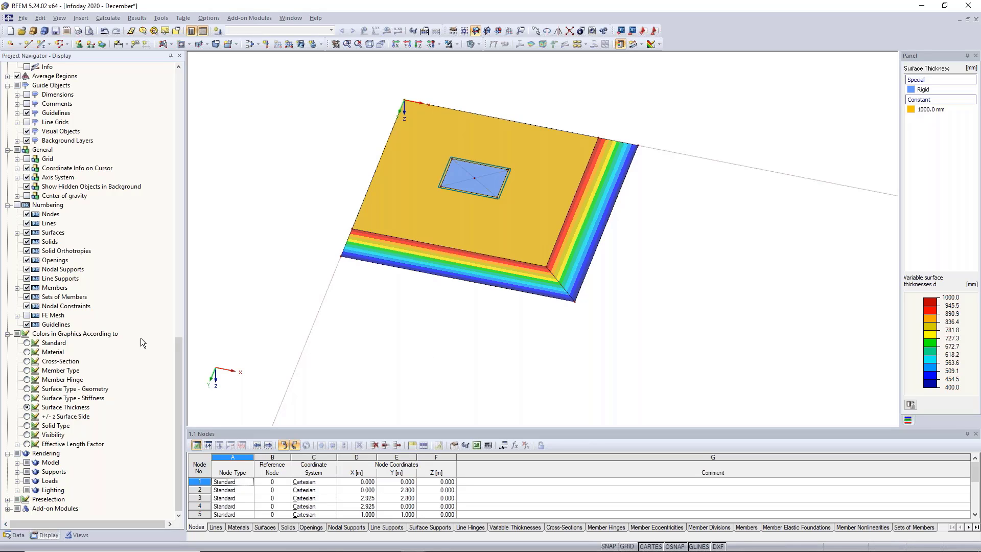
left_click(27, 343)
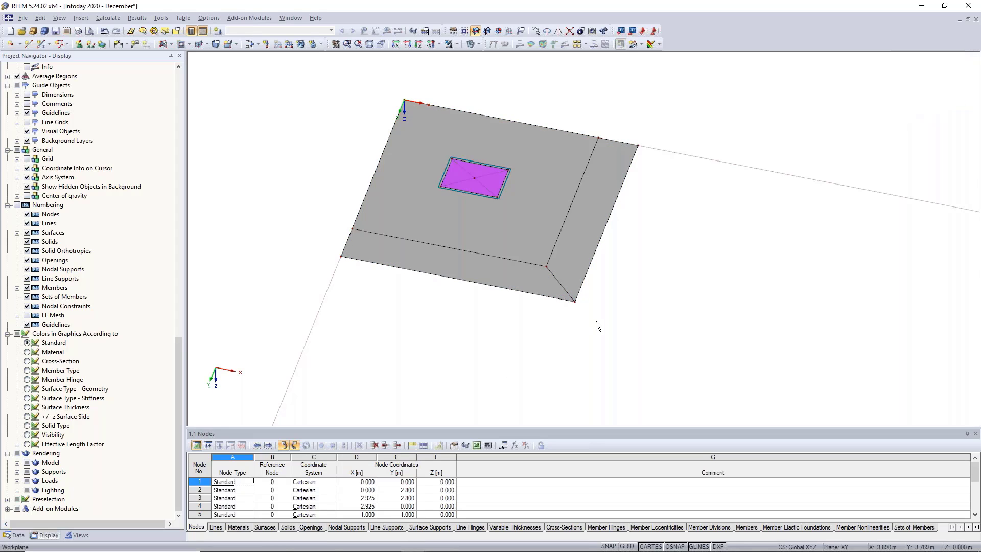
Create a 1000 mm thick rectangular Concrete C25/30 surface on the second foundation outline, from X 0.000, Y 9.300 to X 2.925, Y 12.300 m.
scroll(608, 276, "down", 2)
middle_click_drag(614, 209, 627, 102)
scroll(620, 212, "down", 1)
middle_click_drag(621, 211, 601, 164)
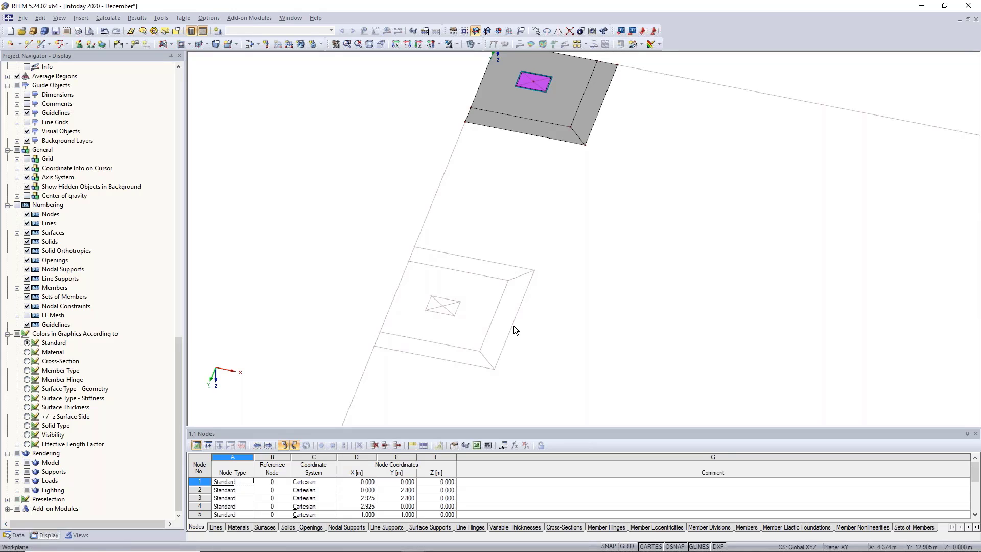
scroll(501, 324, "up", 2)
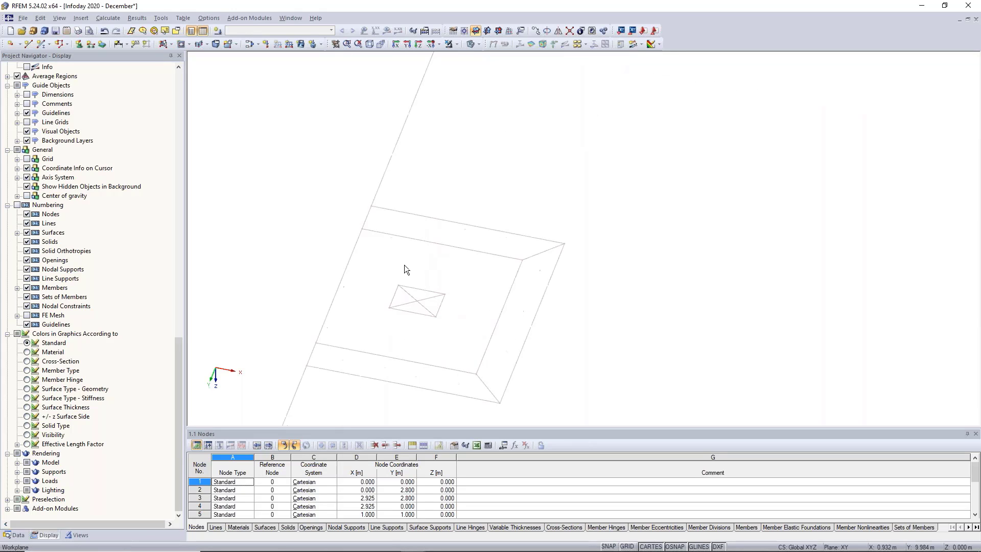
left_click(170, 45)
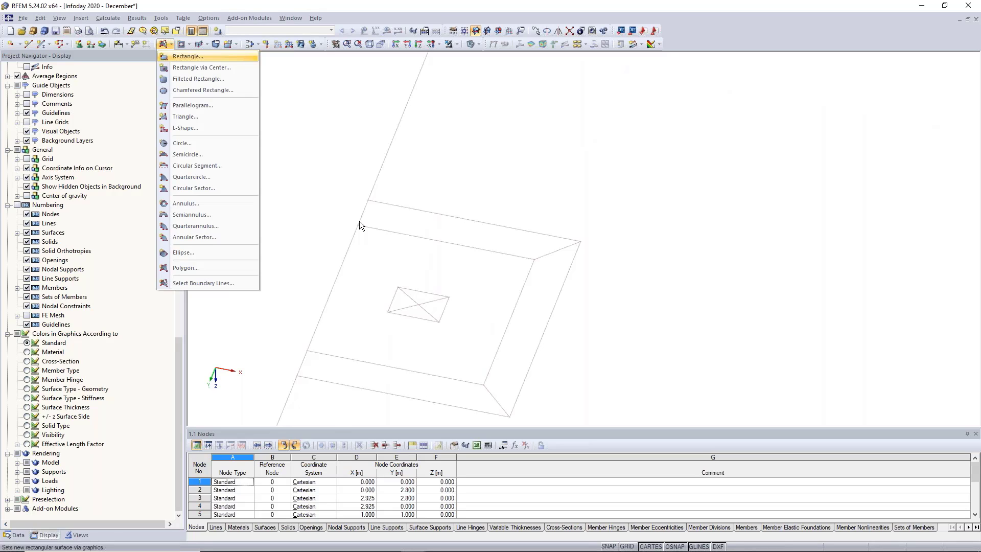
double_click(401, 262)
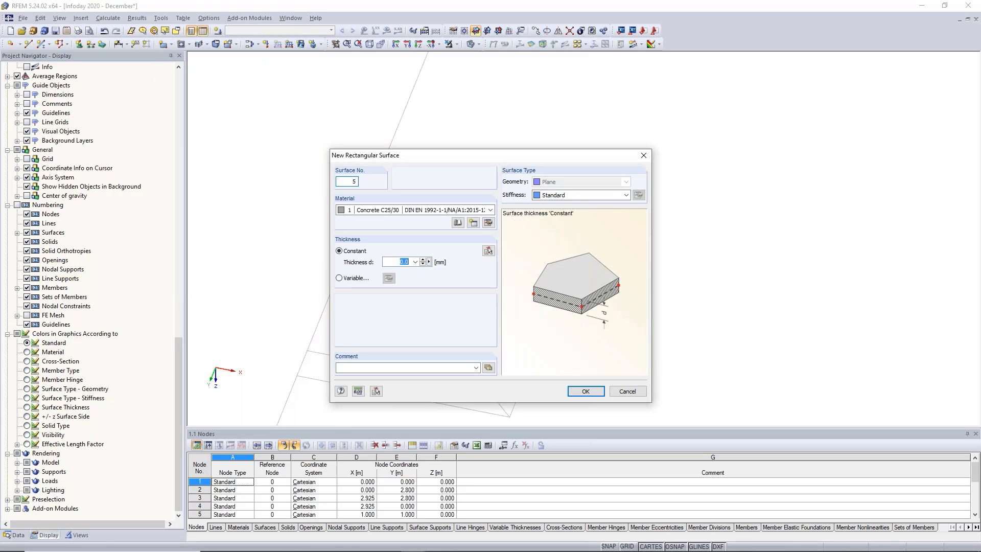
type("100")
left_click(585, 391)
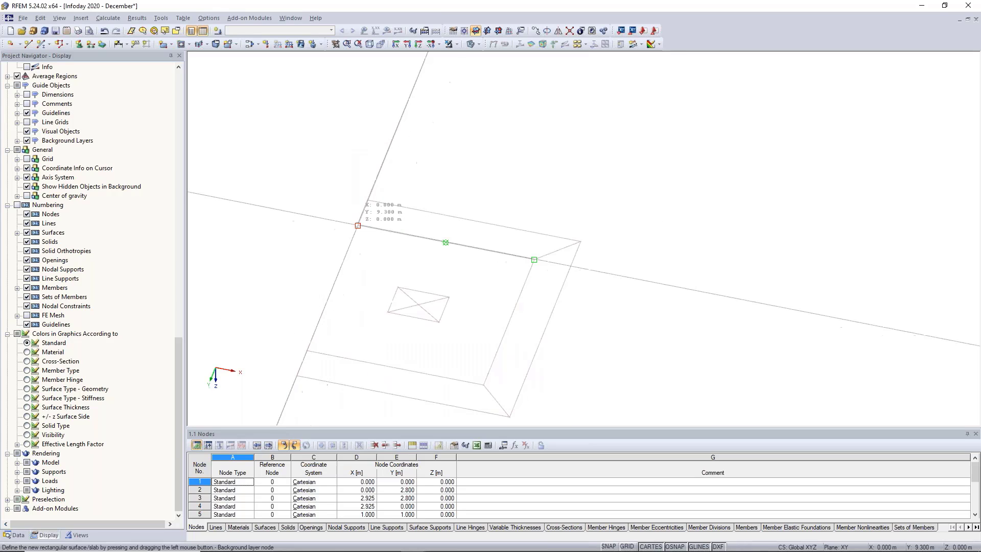
left_click_drag(358, 225, 484, 384)
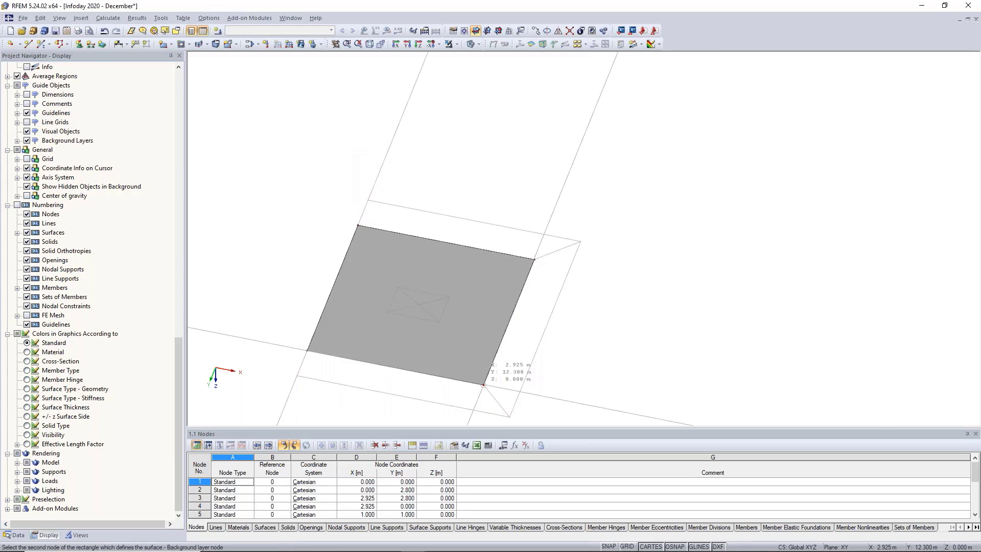
Cut a rectangular opening in the second foundation surface along the column outline of the background layer.
left_click(181, 44)
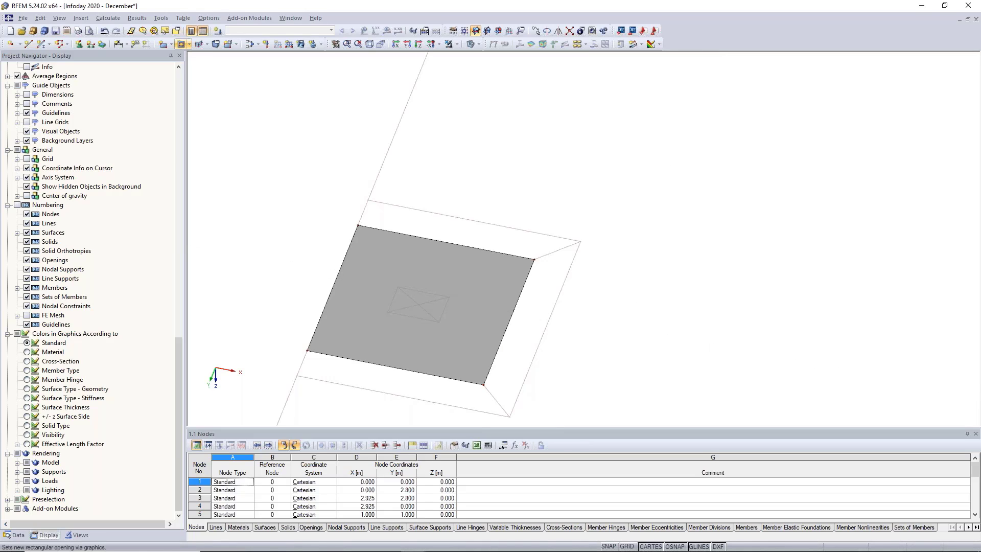
left_click_drag(399, 286, 398, 287)
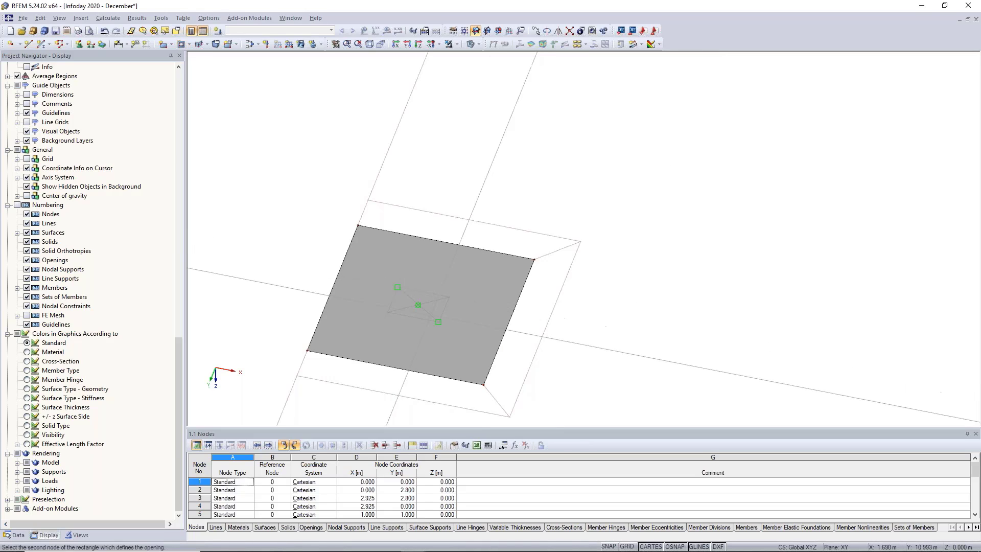
left_click(398, 288)
left_click(439, 322)
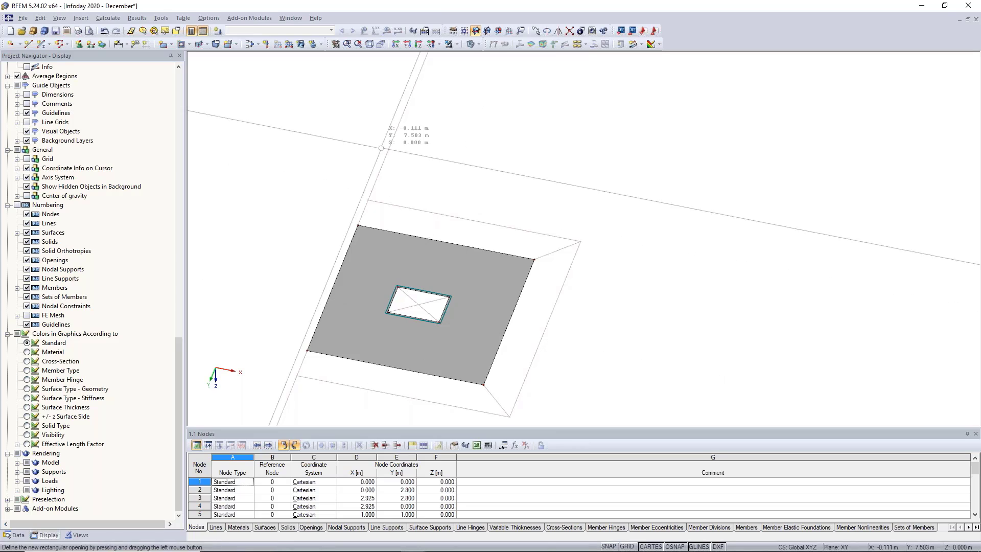
Fill the second foundation's opening with a rectangular surface of Rigid stiffness and place a node at its centre.
left_click(164, 45)
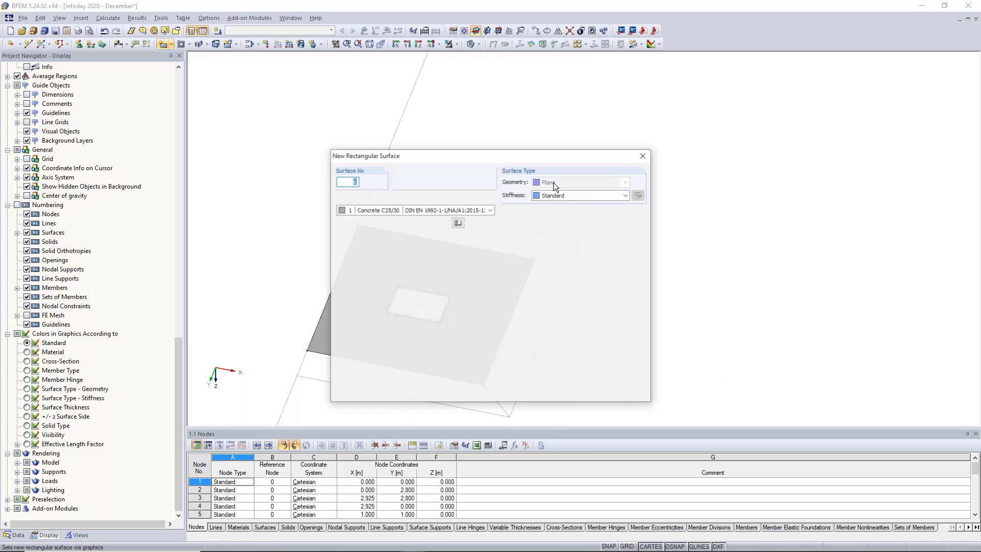
left_click(581, 195)
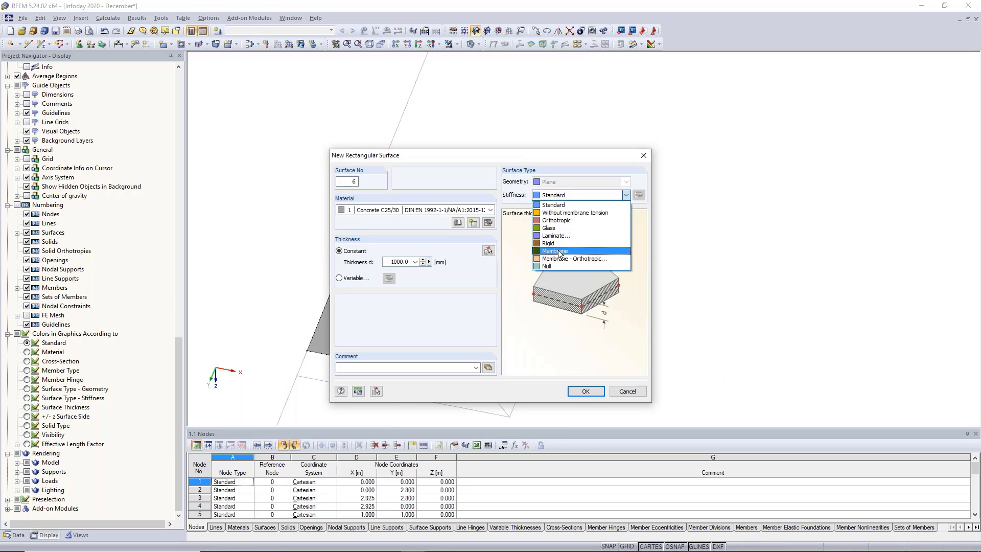
left_click(559, 243)
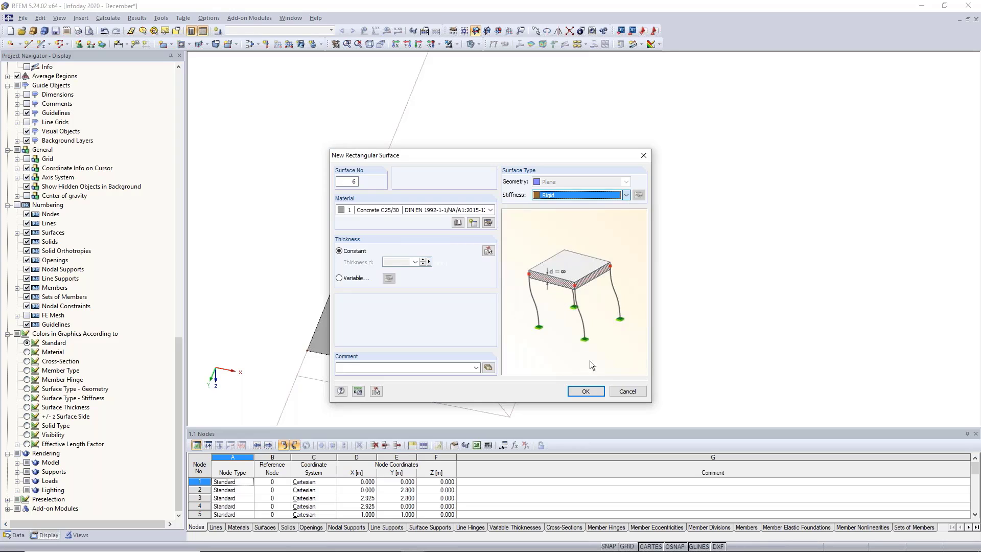
left_click(586, 391)
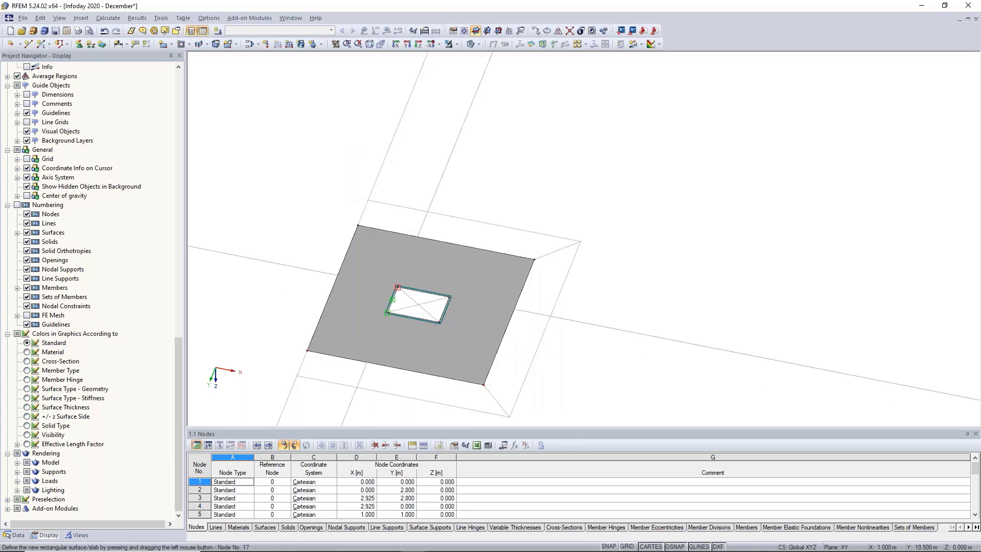
left_click_drag(398, 287, 440, 322)
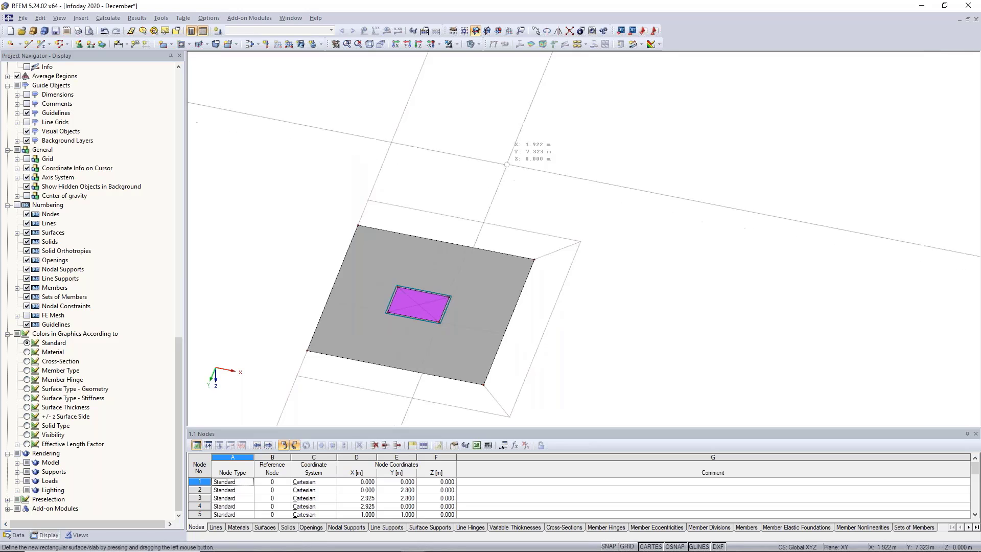
left_click(11, 44)
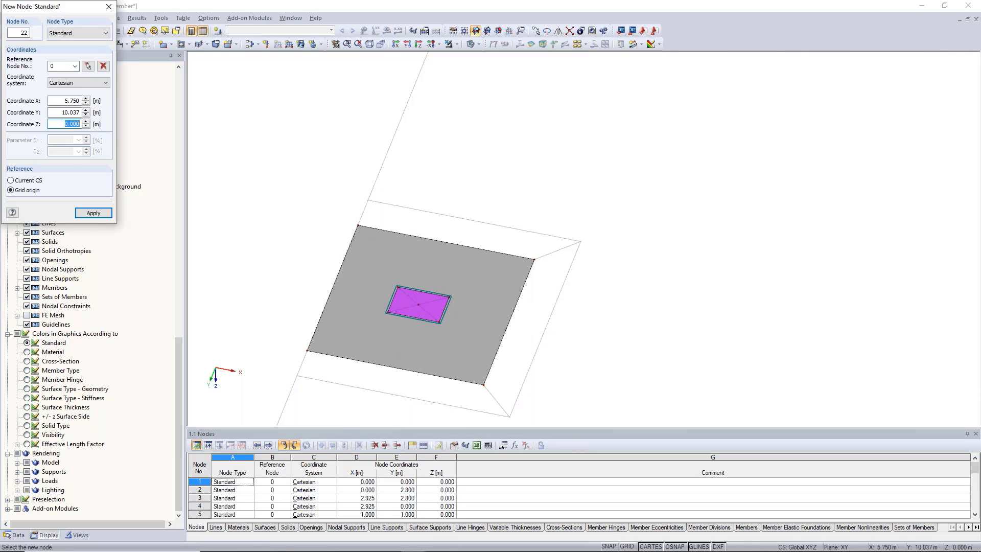
key("Escape")
Draw the transition boundary lines along the second foundation's upper strip, its corner diagonal and the outer edge parallel to Y.
left_click(28, 44)
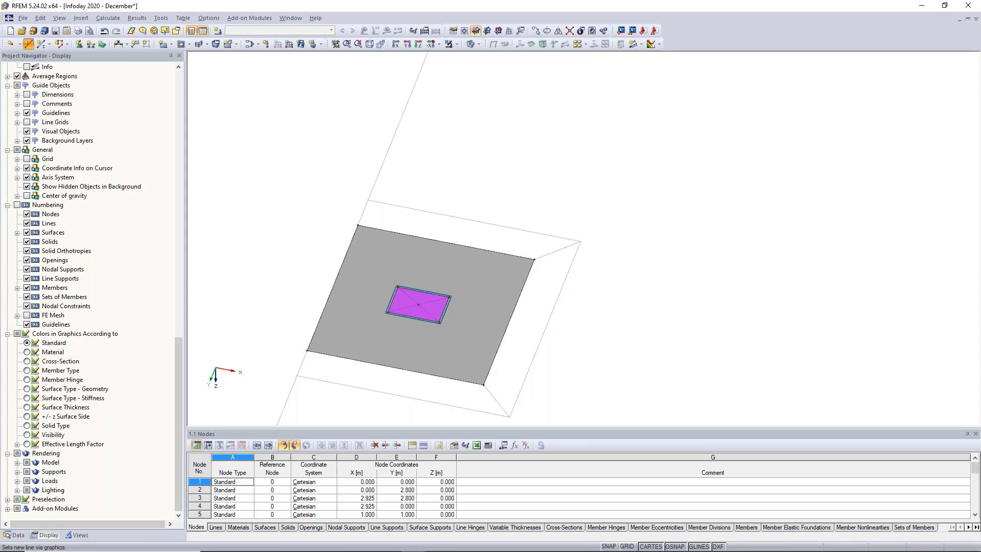
left_click(368, 201)
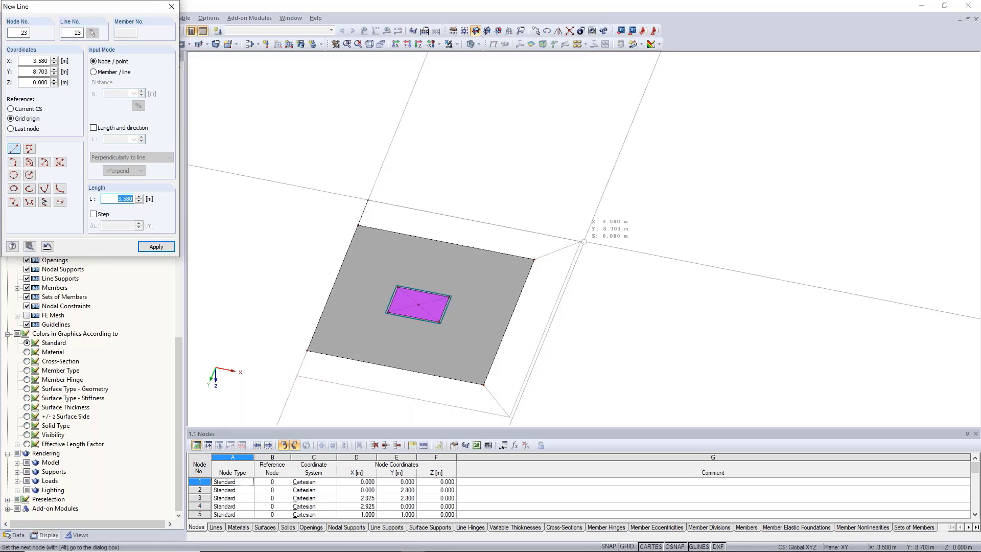
left_click(557, 251)
left_click(580, 241)
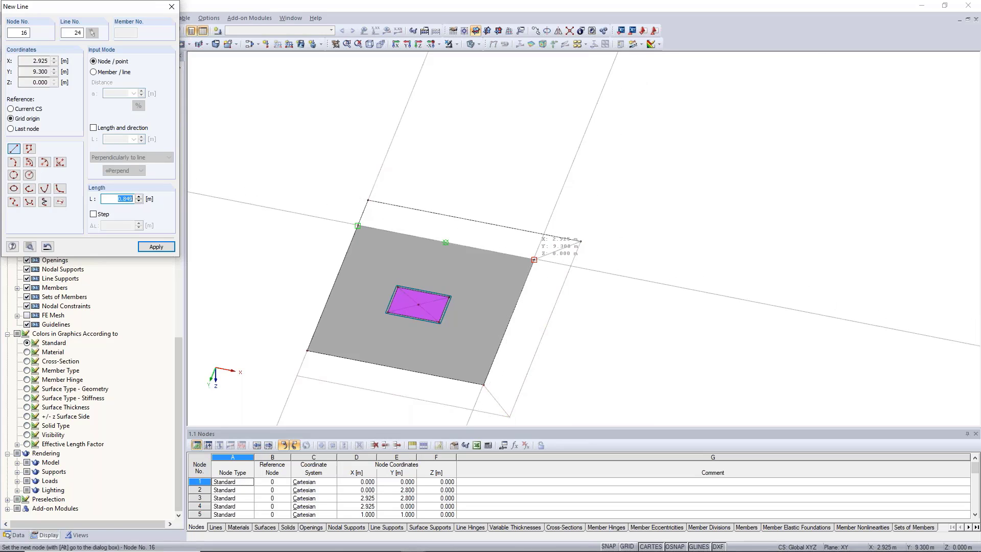
right_click(581, 241)
left_click(580, 241)
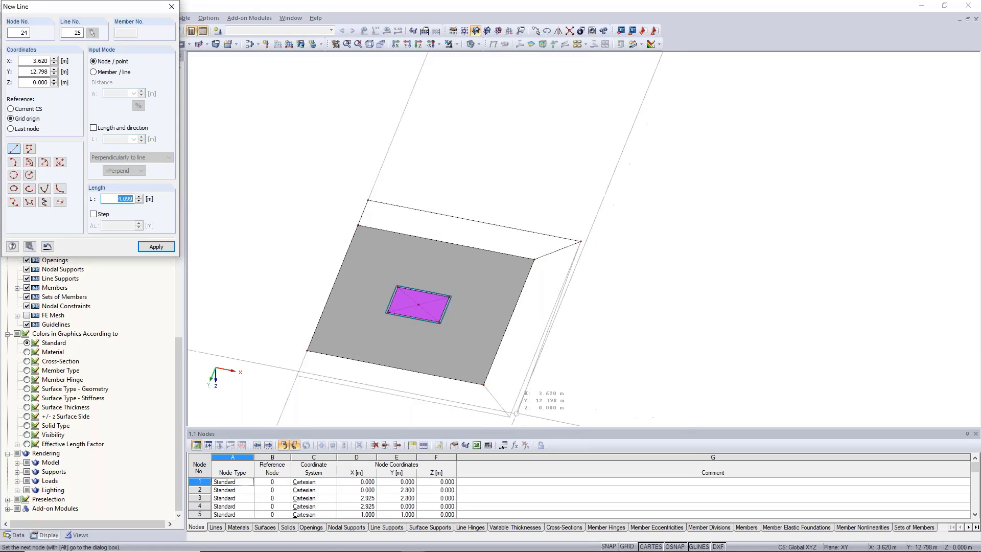
left_click(509, 417)
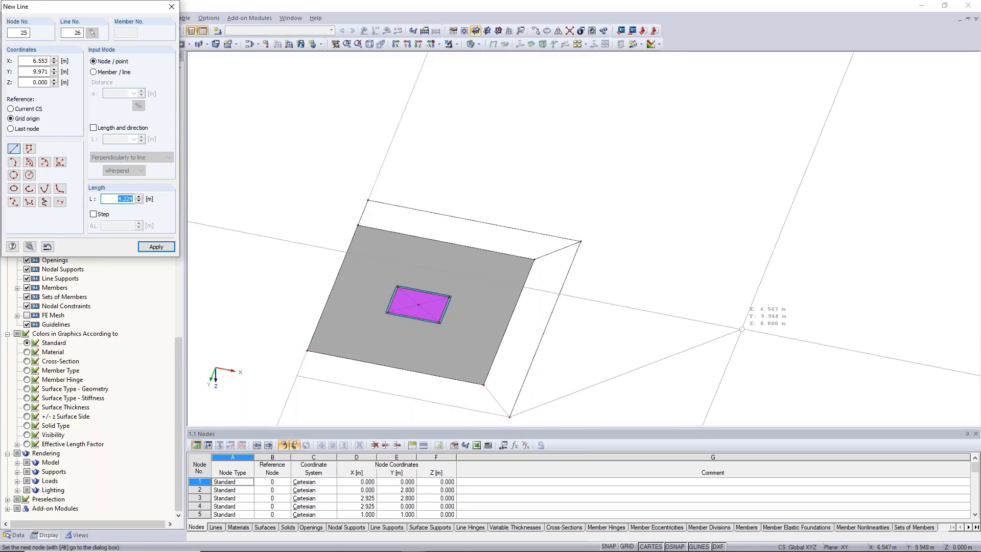
right_click(740, 329)
right_click(741, 330)
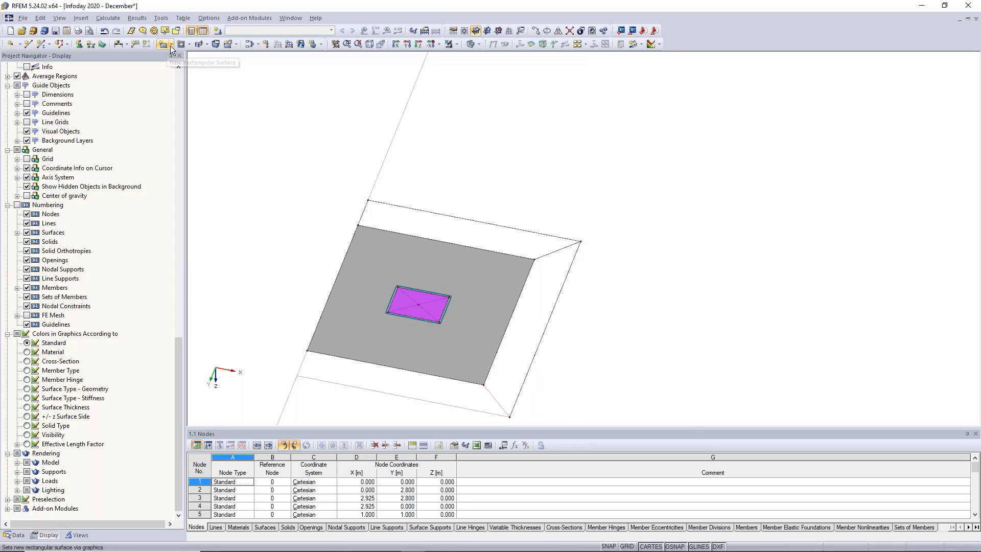
Set up a boundary-line surface with Standard stiffness and variable thickness, 1000 mm at the upper strip's inner-edge nodes and 400 mm at its outer node.
left_click(170, 45)
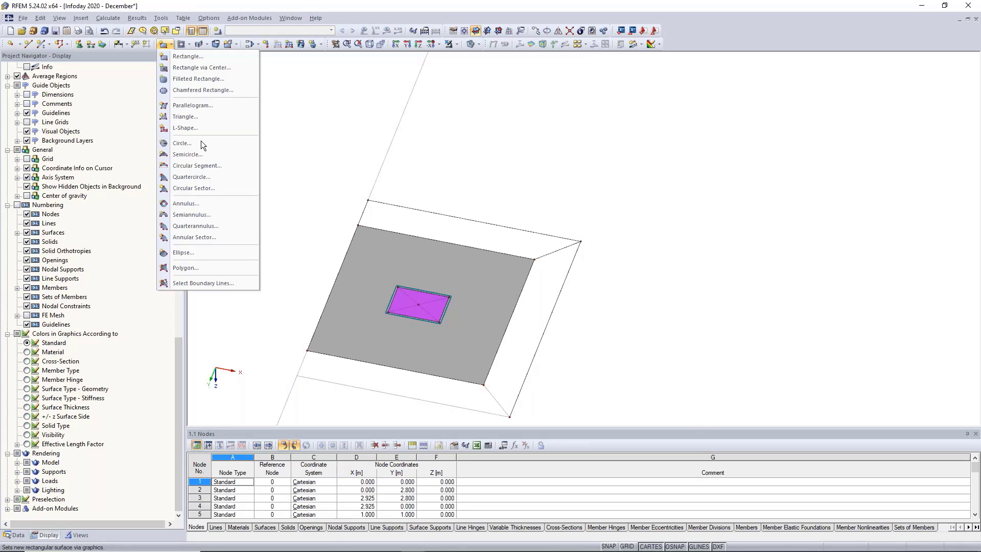
left_click(201, 283)
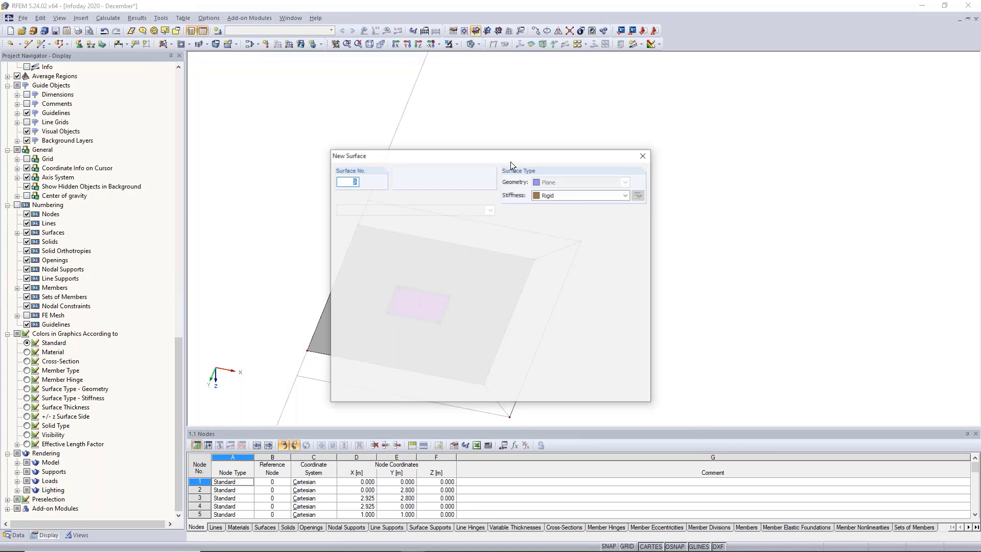
left_click(574, 197)
left_click(567, 204)
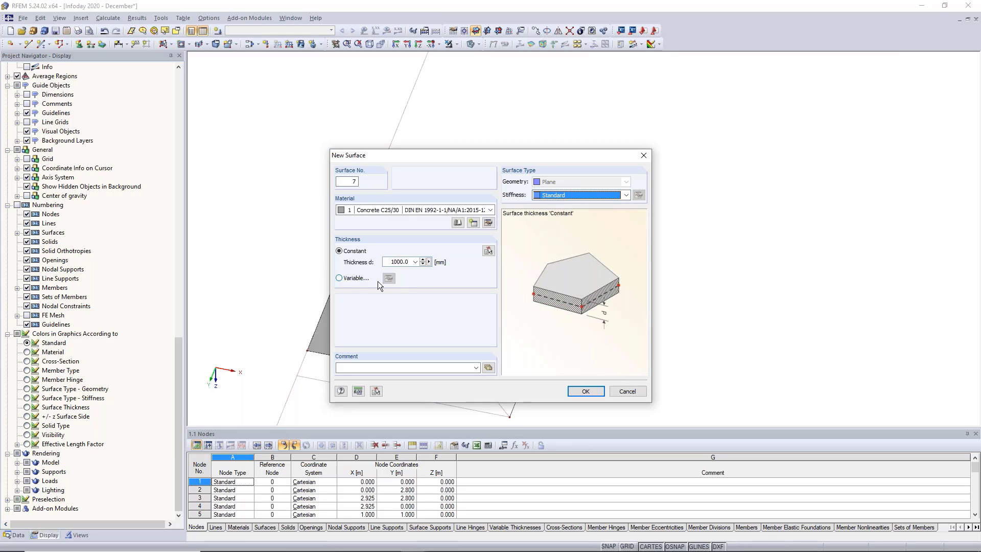
left_click(378, 281)
left_click(389, 278)
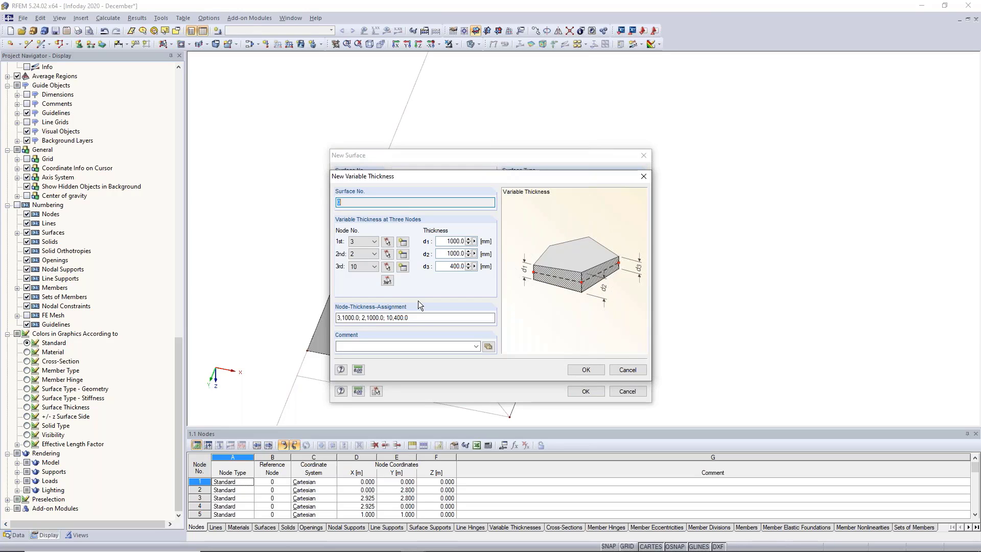
left_click(388, 281)
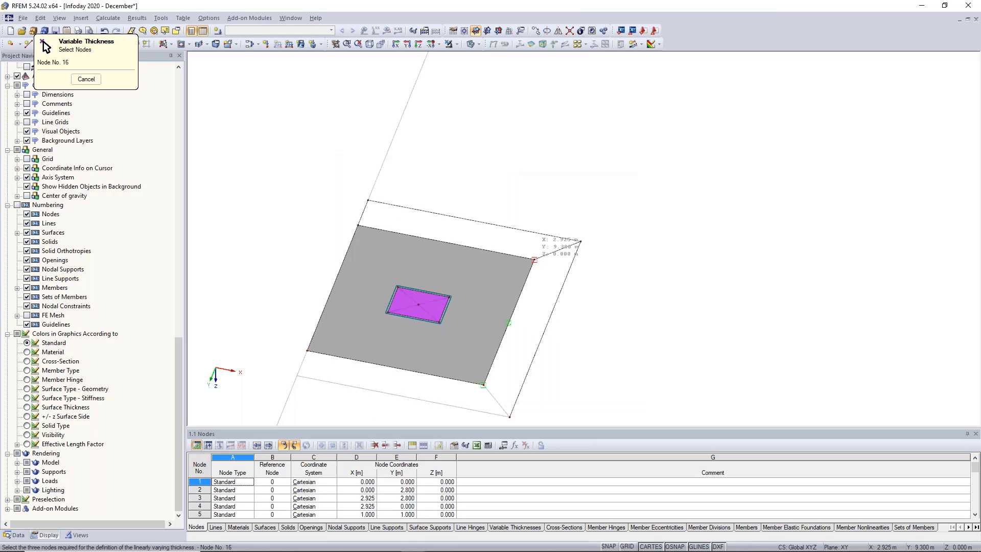
left_click(358, 224)
left_click(586, 370)
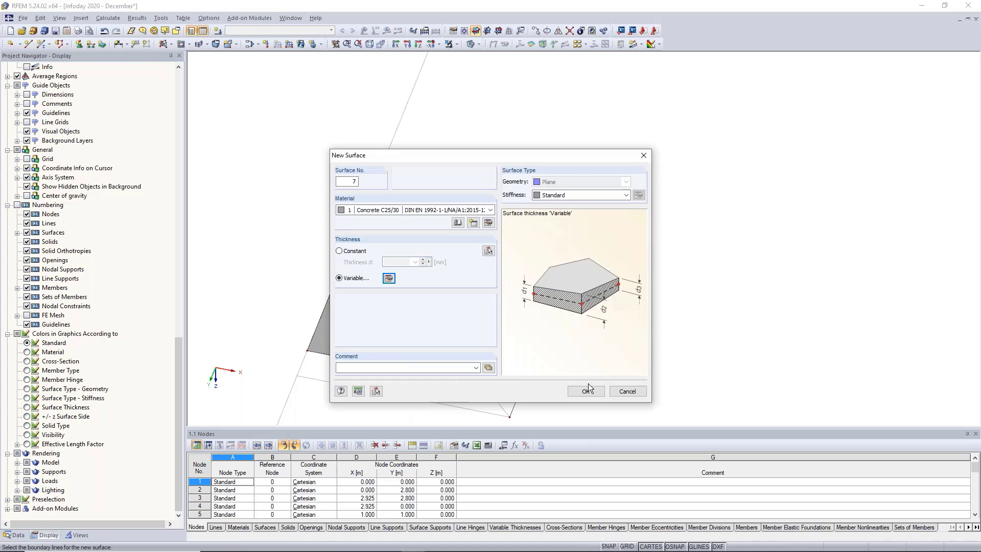
left_click(587, 390)
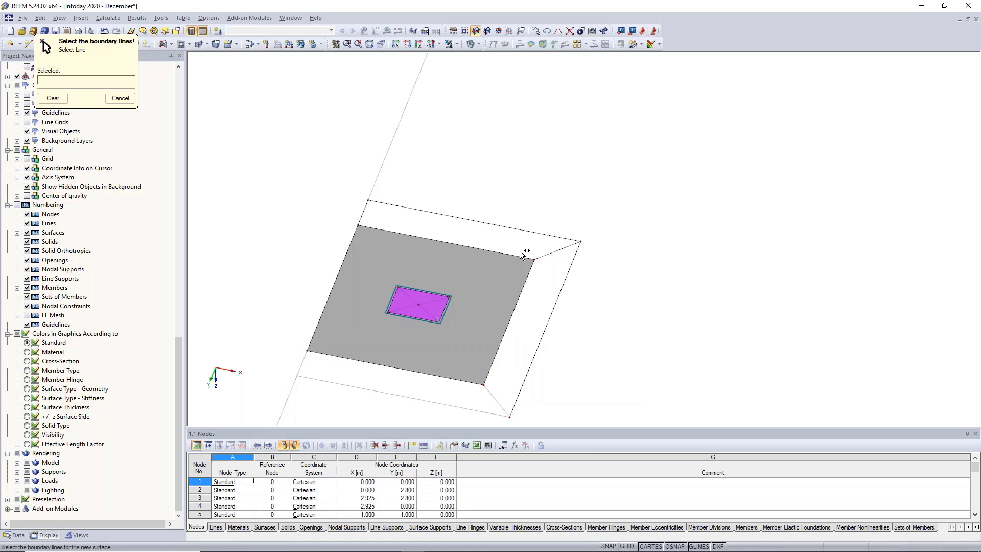
Create the sloped transition surface from the four boundary lines of the second foundation's upper strip.
left_click(520, 256)
left_click(545, 255)
left_click(548, 235)
left_click(363, 212)
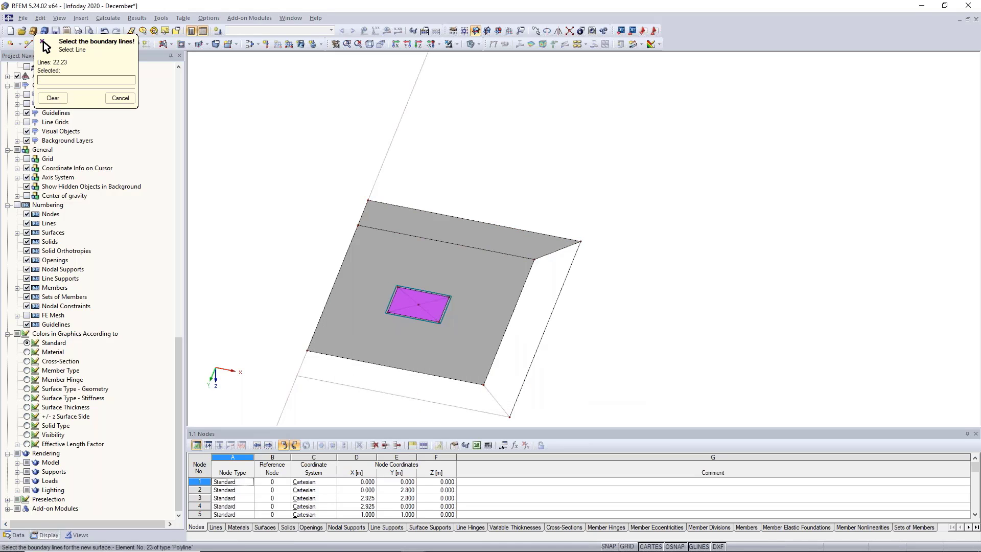
Mirror-copy the corner foundation and the second foundation's upper sloped strip about the X-Z plane through the second foundation's outer-edge midpoint at Y 10.800 m.
left_click(42, 41)
scroll(452, 265, "down", 5)
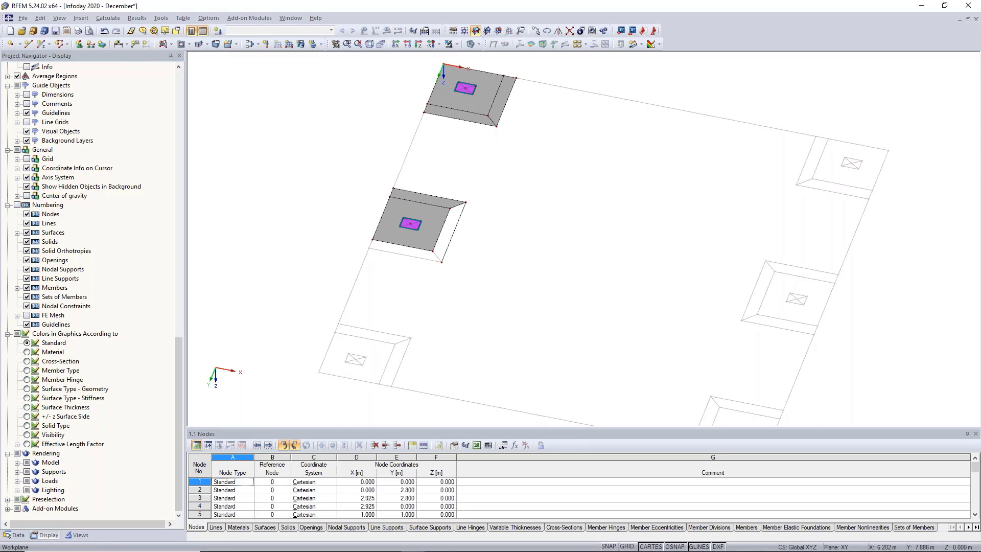
middle_click_drag(557, 170, 533, 219)
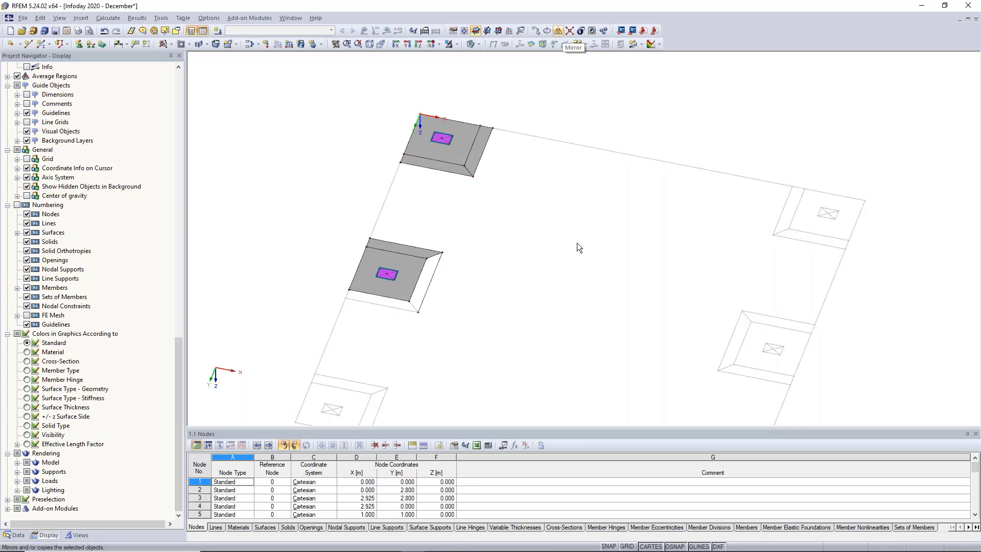
left_click_drag(345, 93, 567, 216)
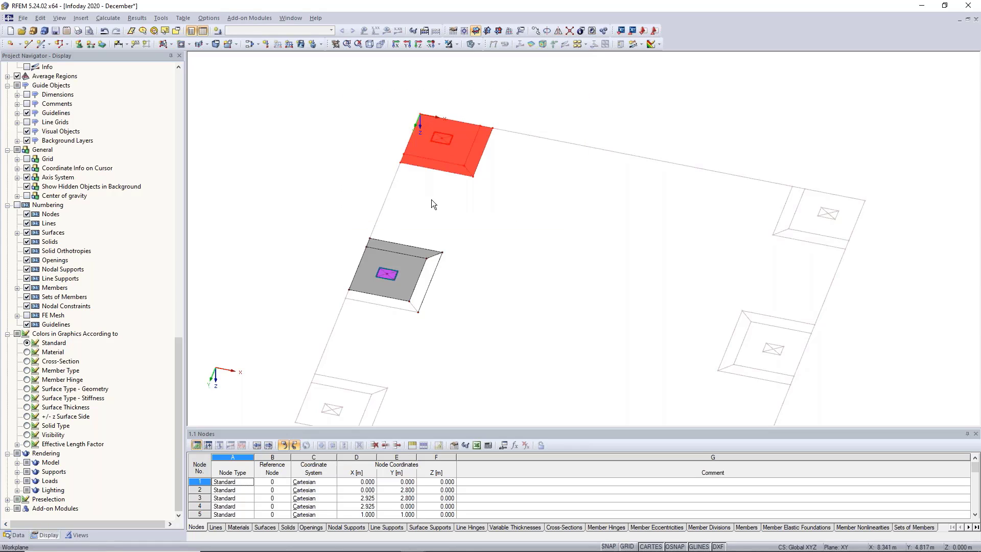
scroll(402, 262, "up", 3)
left_click(403, 258, "ctrl")
scroll(630, 233, "down", 2)
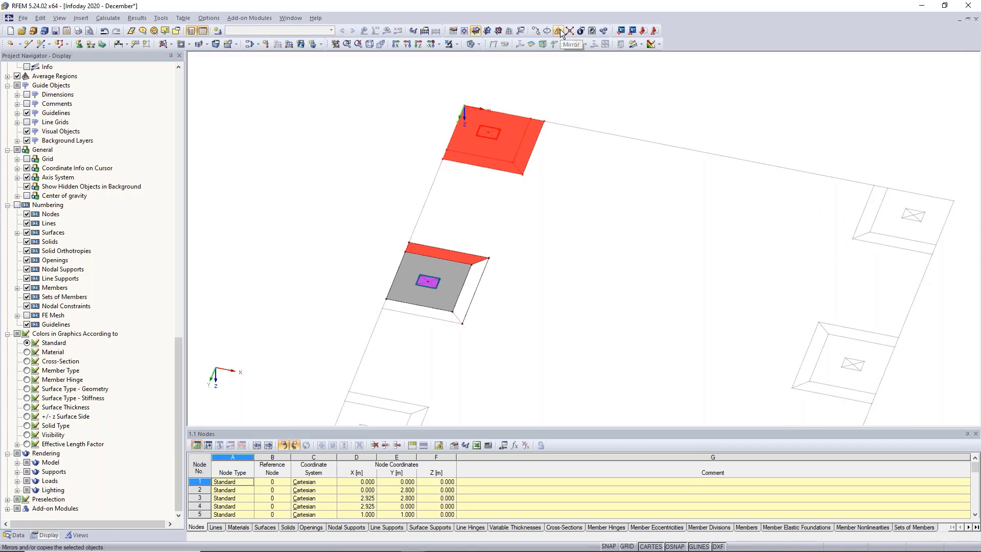
left_click(364, 182)
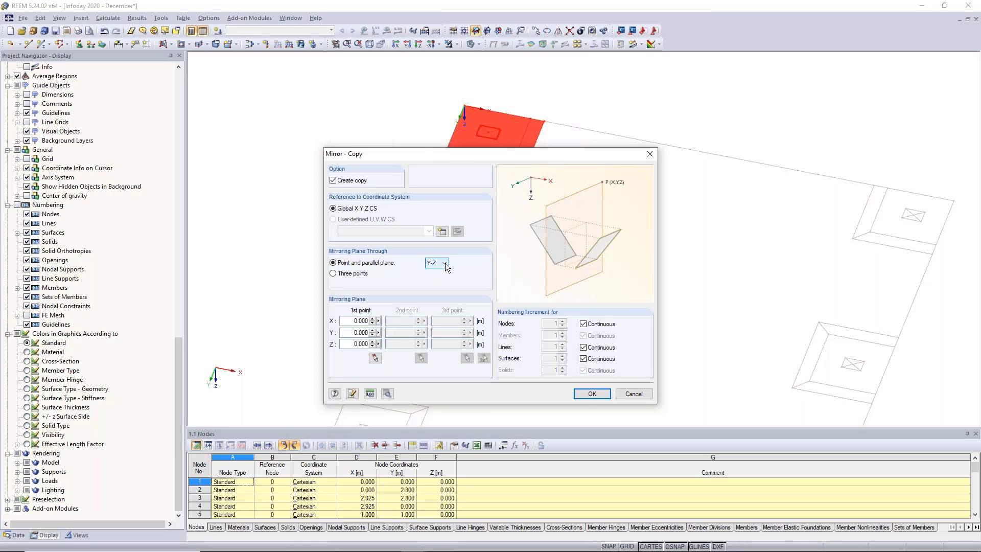
left_click(445, 264)
left_click(439, 286)
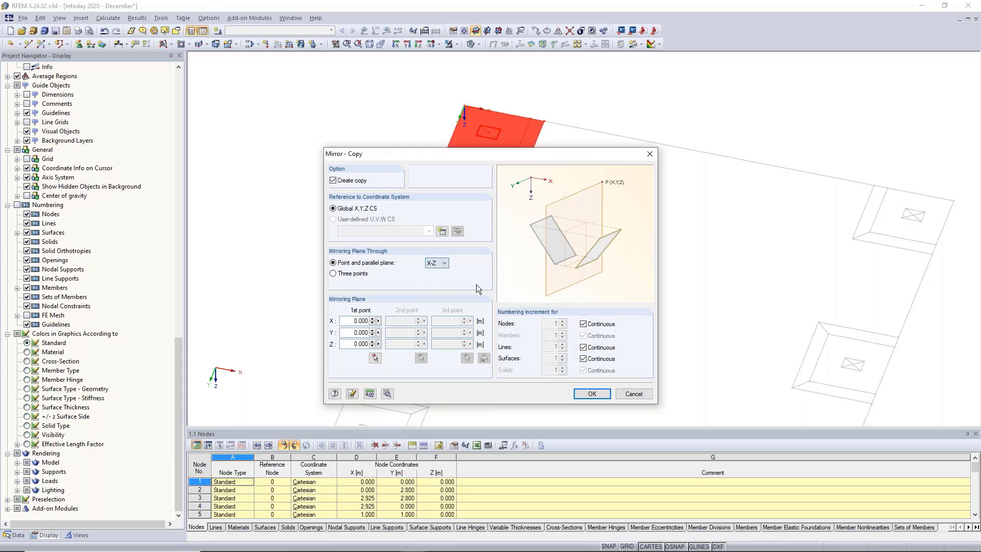
left_click(375, 358)
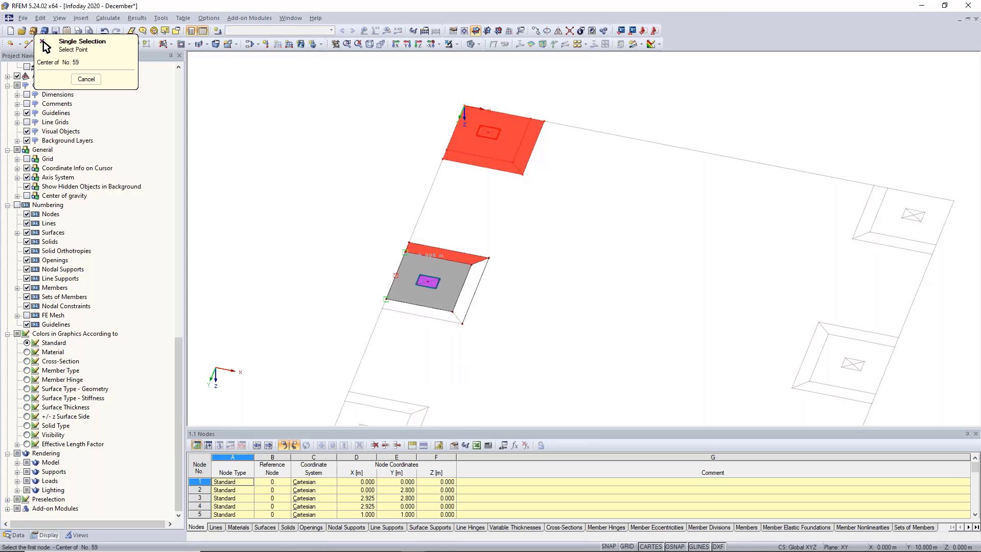
left_click(397, 274)
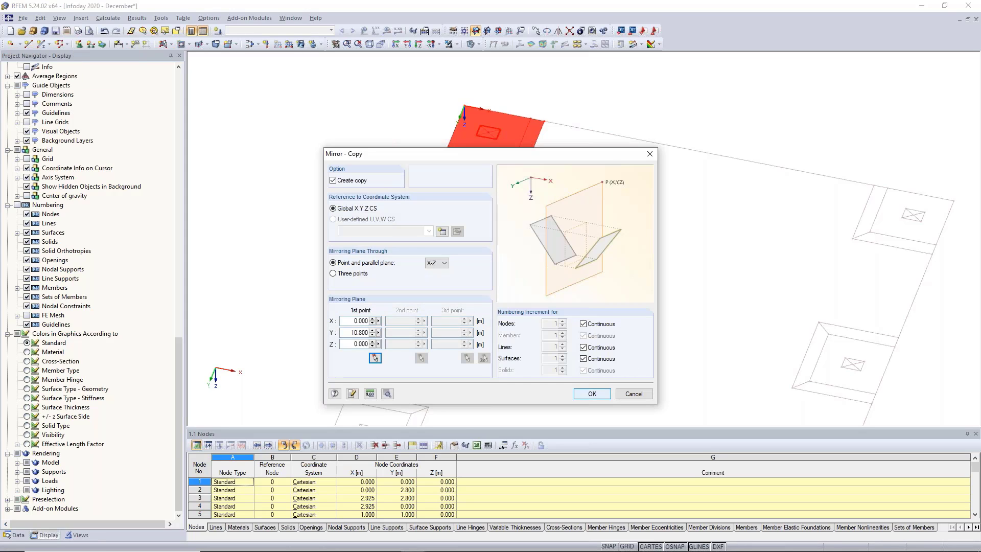
left_click(592, 394)
scroll(584, 294, "down", 3)
left_click(581, 295)
middle_click_drag(582, 294, 480, 220)
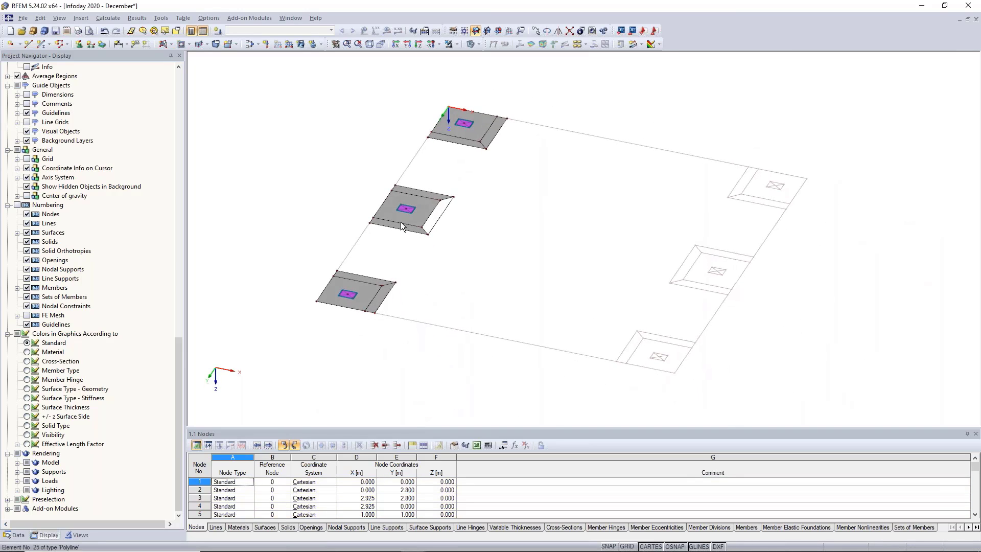
Set up a Standard boundary-line surface with variable thickness, 1000 mm at the middle foundation's two inner-corner nodes and 400 mm at the outer corner node.
scroll(401, 221, "up", 3)
scroll(422, 299, "down", 4)
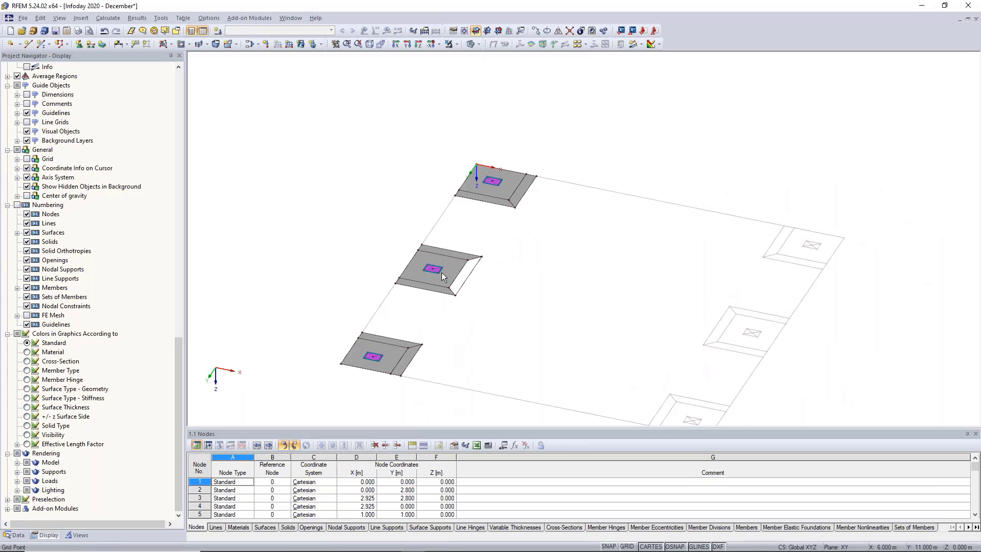
scroll(501, 257, "up", 3)
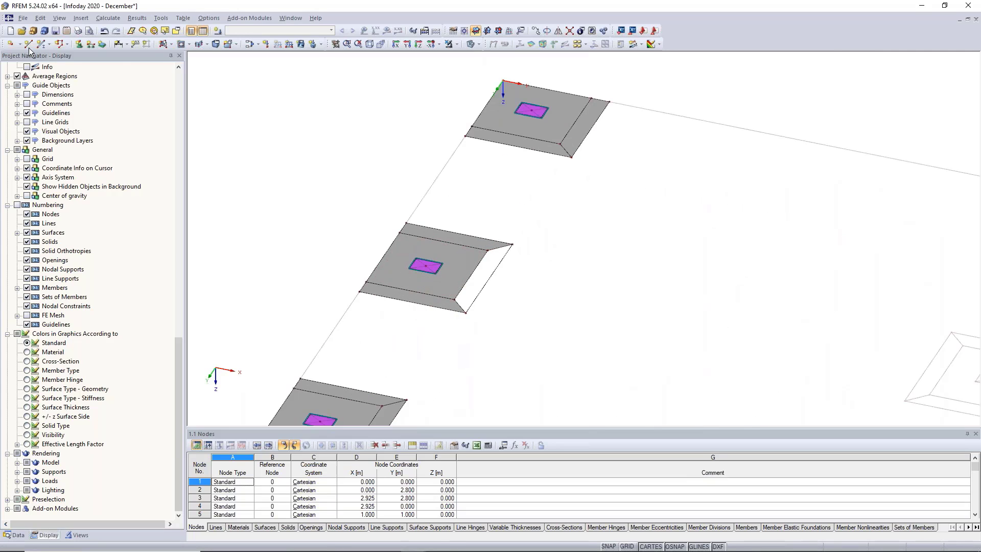
left_click(163, 45)
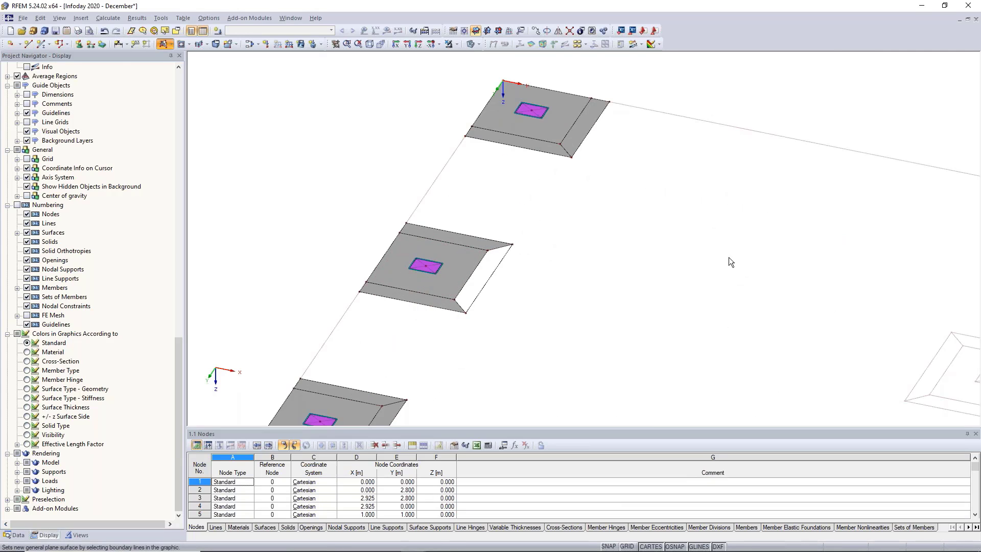
left_click(361, 280)
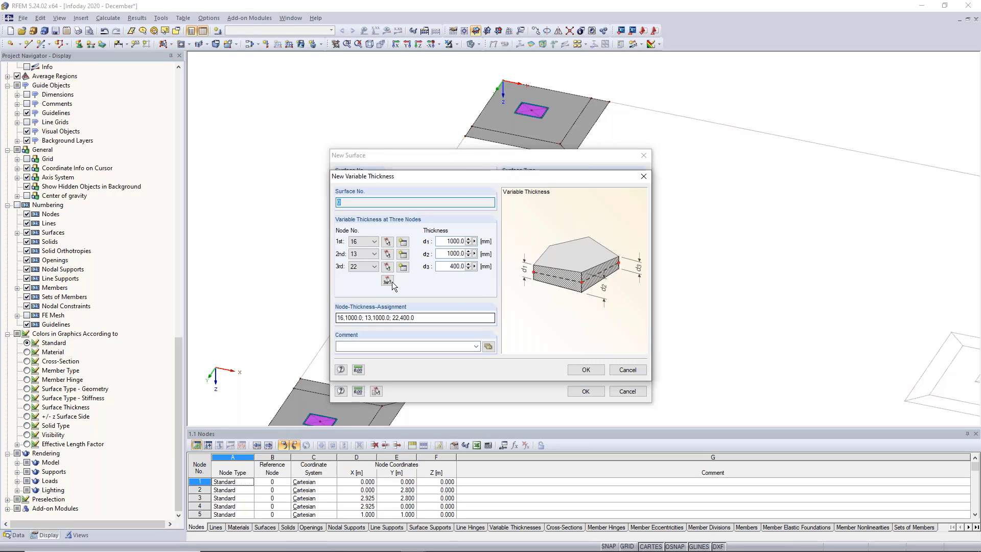
left_click(387, 280)
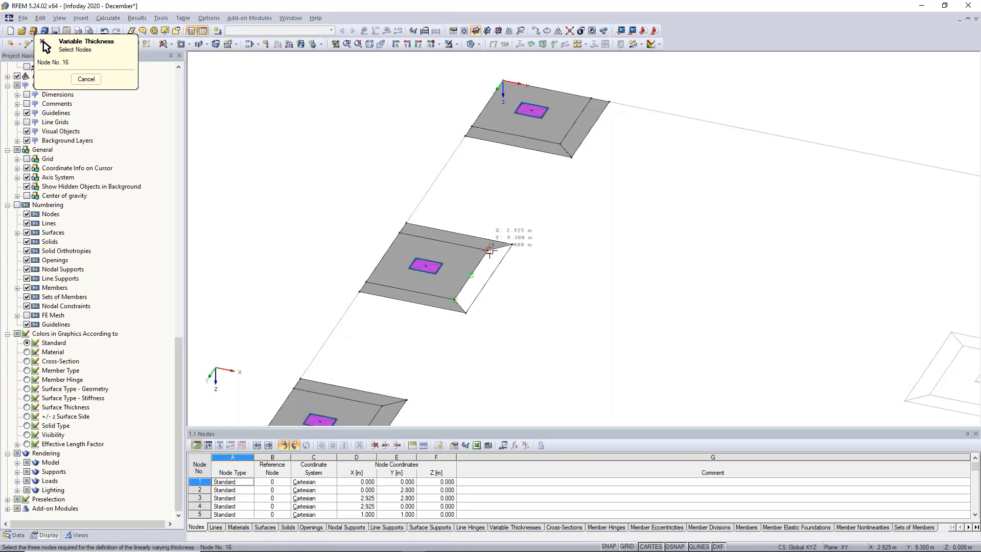
left_click(455, 300)
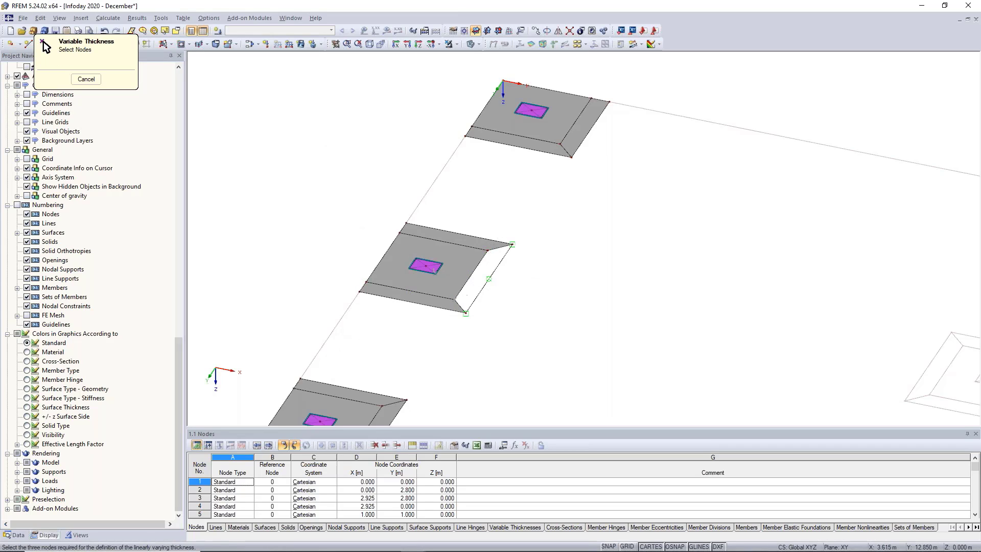
left_click(466, 313)
left_click(587, 370)
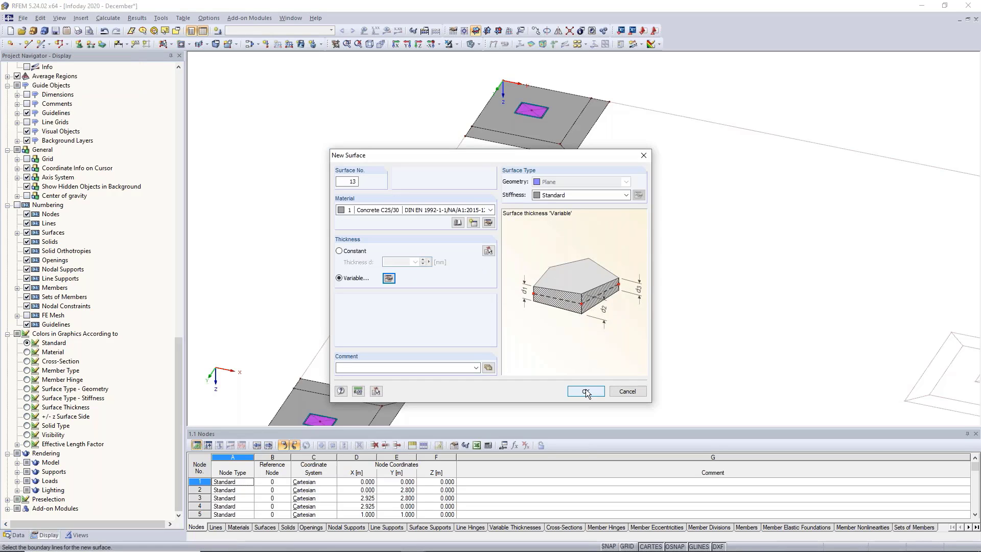
left_click(586, 391)
Create the middle foundation's remaining sloped surface from the outer edge, both corner diagonals and the inner edge parallel to Y.
left_click(486, 284)
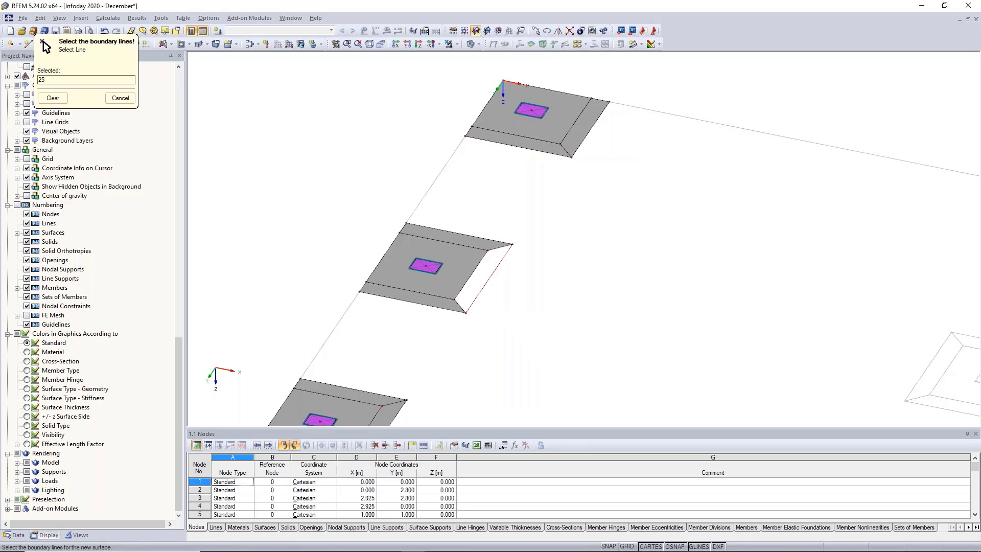
left_click(491, 250)
left_click(479, 263)
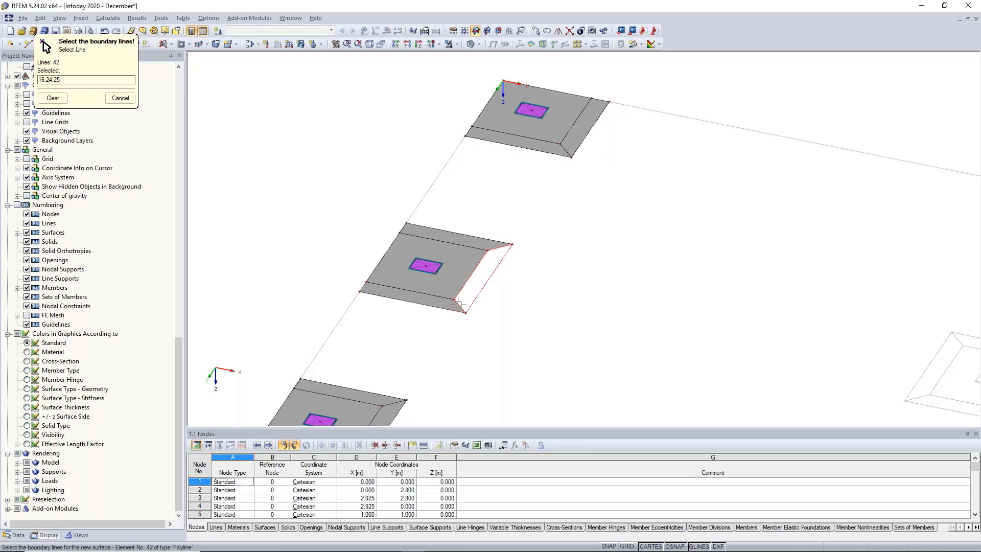
key("Return")
key("Escape")
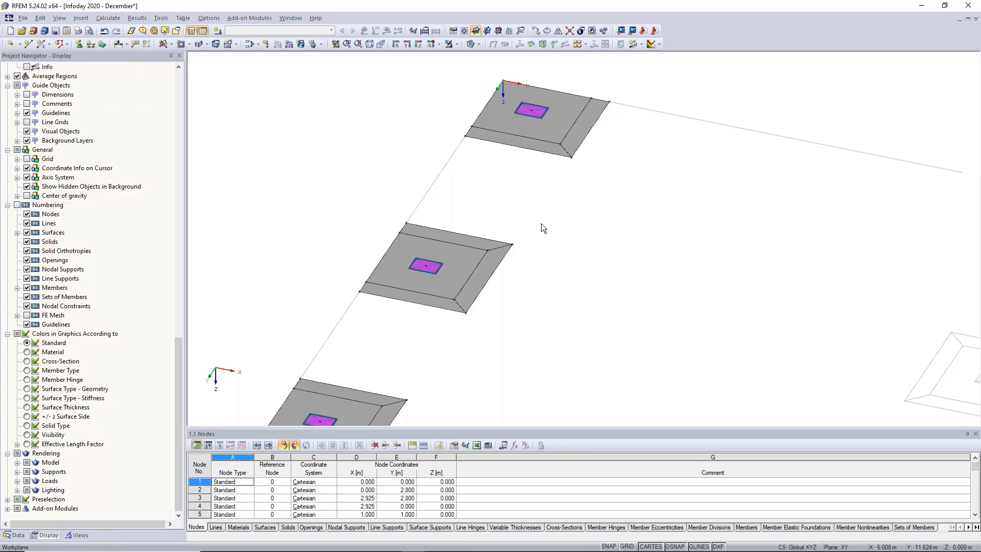
Draw edge lines along X = 0 connecting the three foundations, from Y 3.400 to 8.700 m and from Y 12.900 m to the third foundation.
scroll(541, 222, "down", 5)
middle_click_drag(581, 236, 493, 221, "ctrl")
middle_click_drag(374, 153, 361, 156, "ctrl")
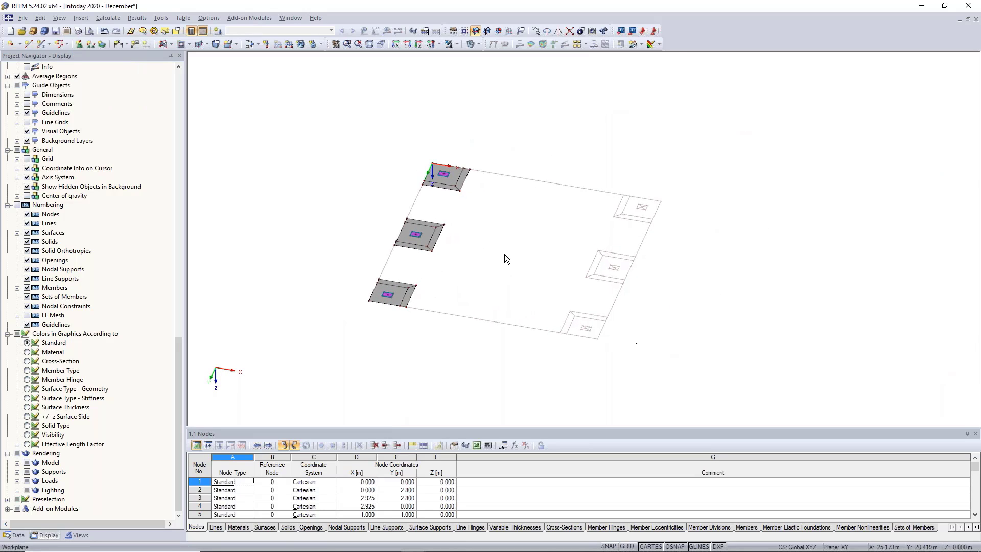
scroll(506, 252, "up", 1)
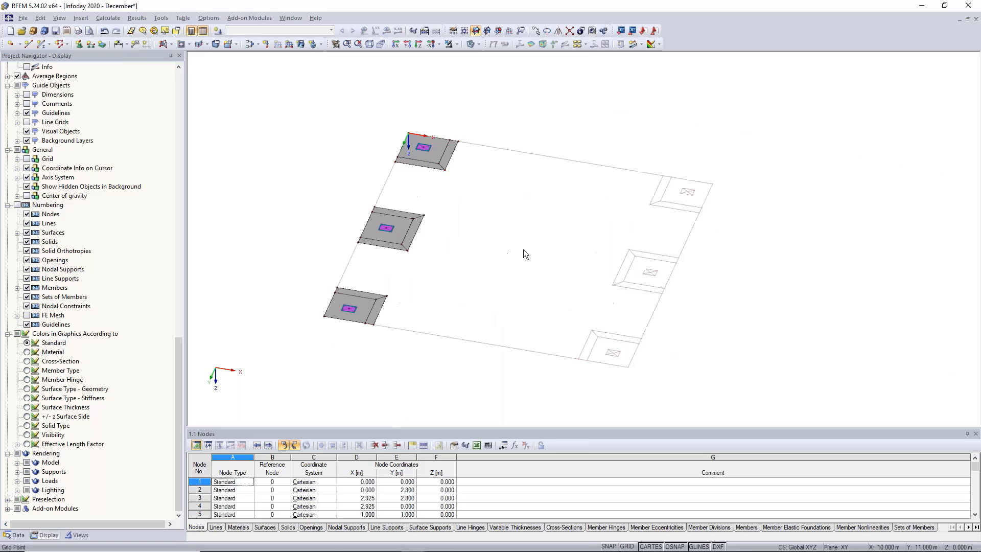
left_click(28, 45)
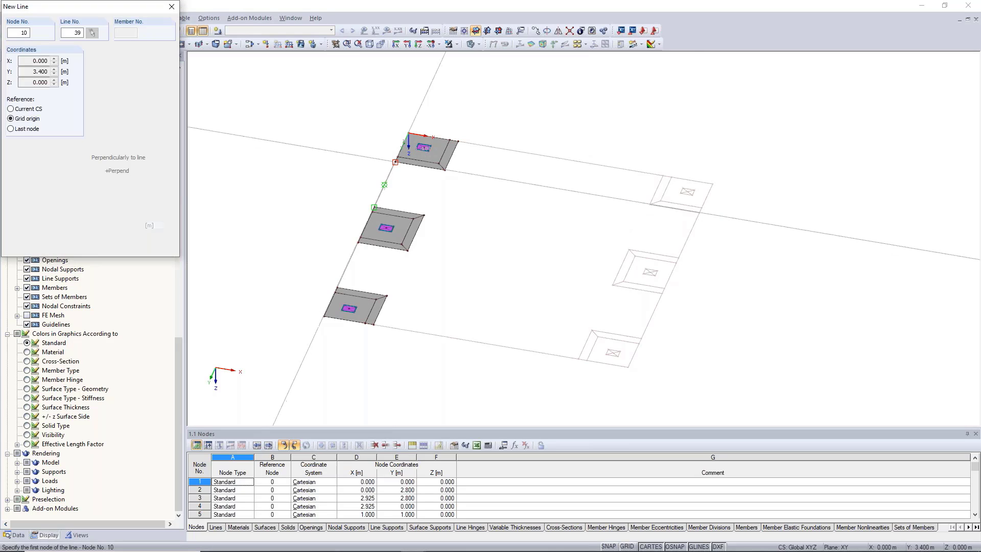
scroll(385, 185, "up", 2)
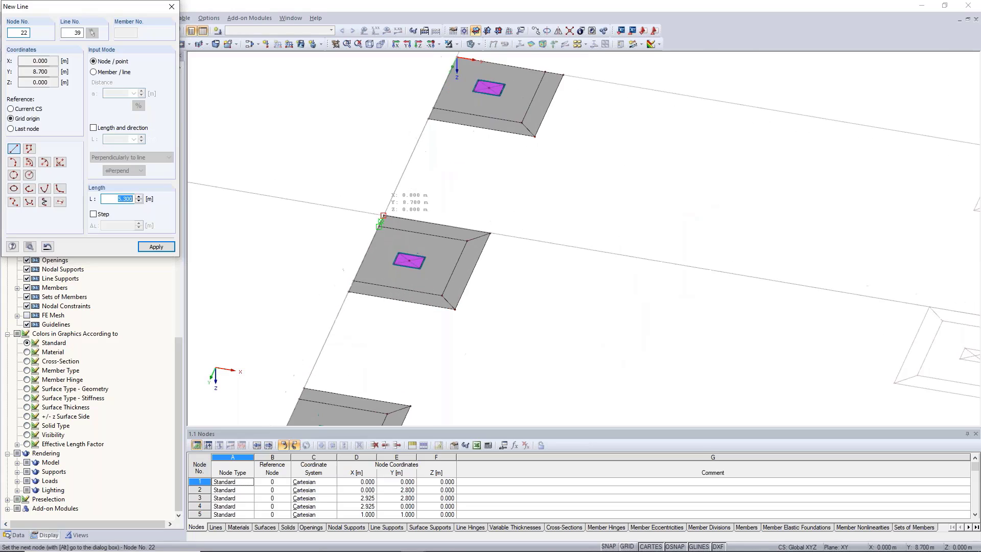
left_click(384, 216)
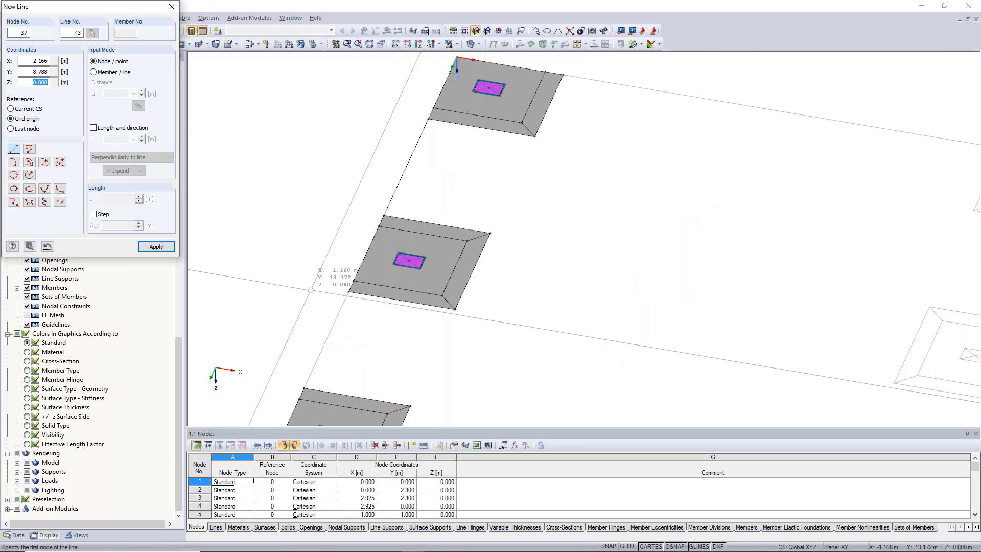
left_click(348, 292)
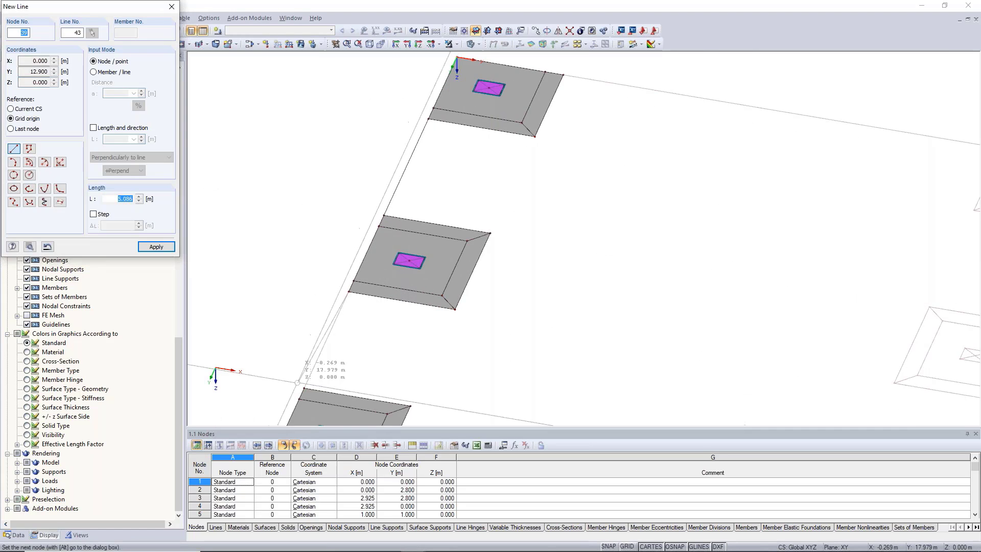
left_click(304, 389)
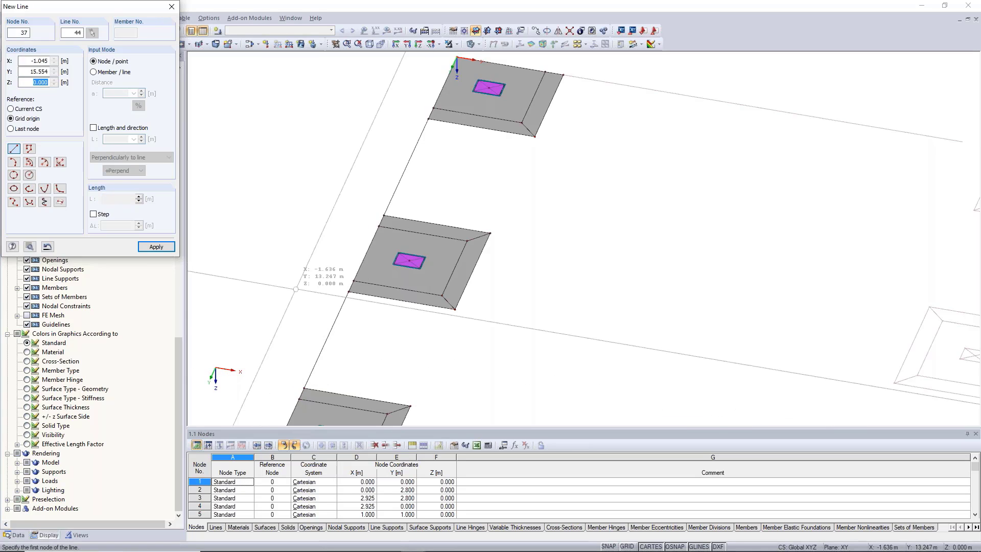
Draw two slab edge lines parallel to X, about 14.55 m long, from the corner foundations to the opposite corner foundations' background outlines.
scroll(303, 257, "down", 2)
left_click(498, 120)
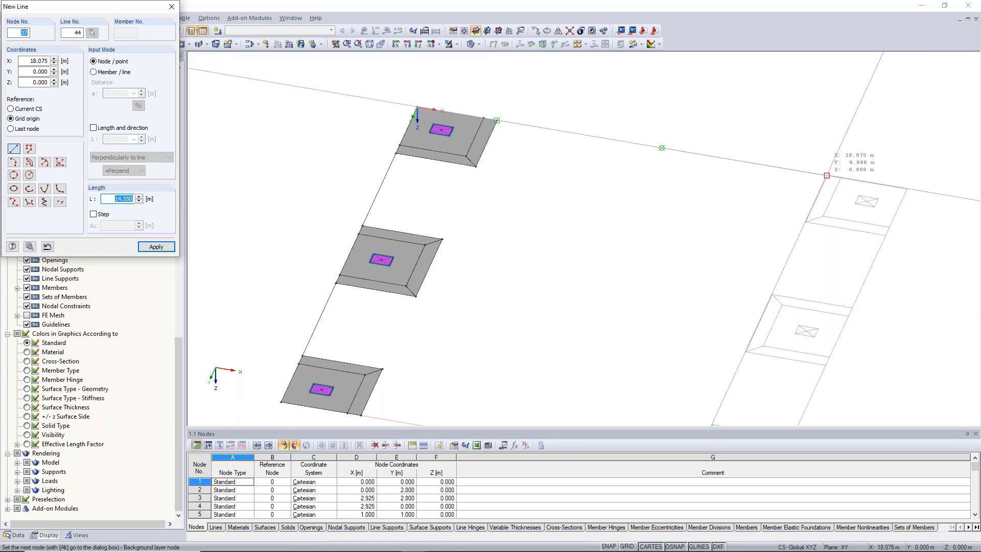
right_click(686, 286)
middle_click_drag(671, 298, 695, 191)
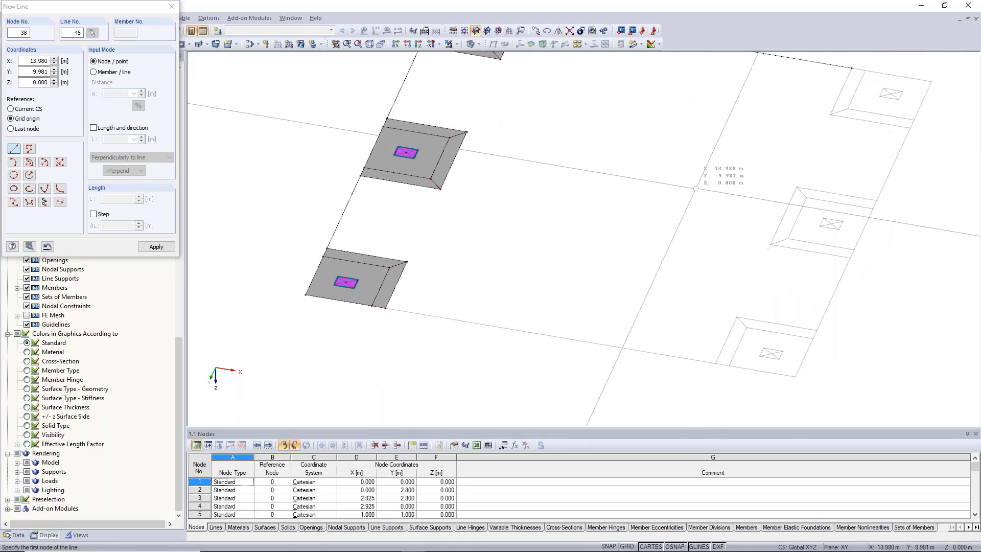
left_click(386, 308)
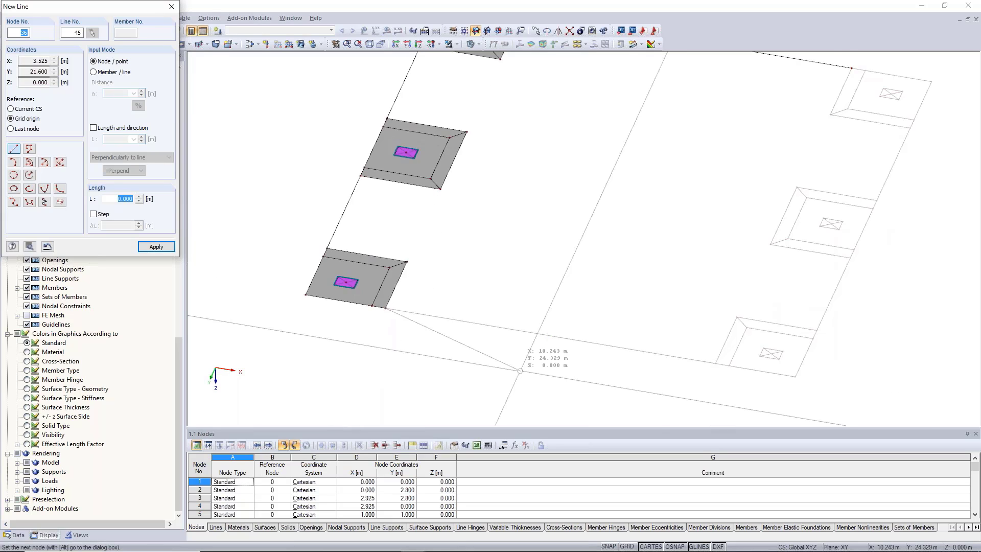
left_click(710, 363)
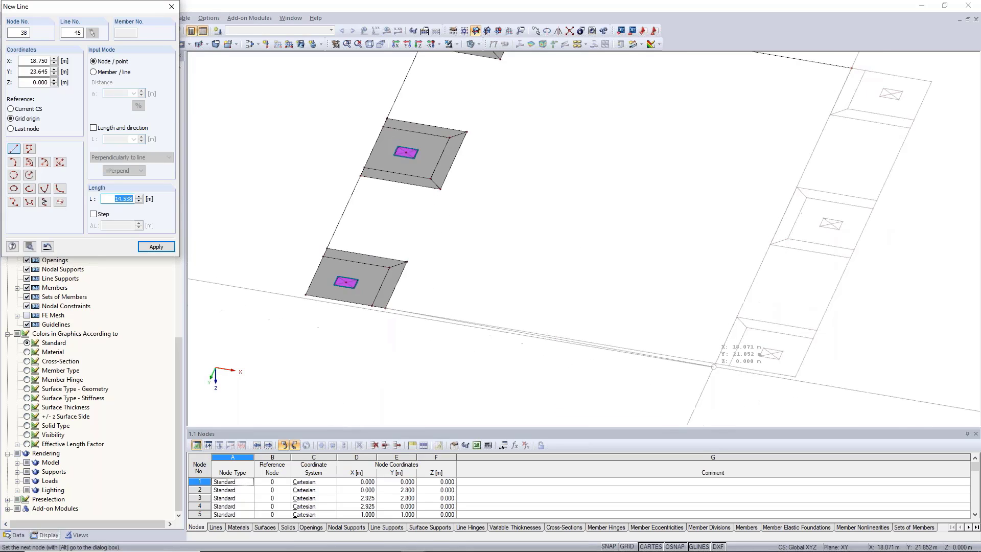
right_click(550, 380)
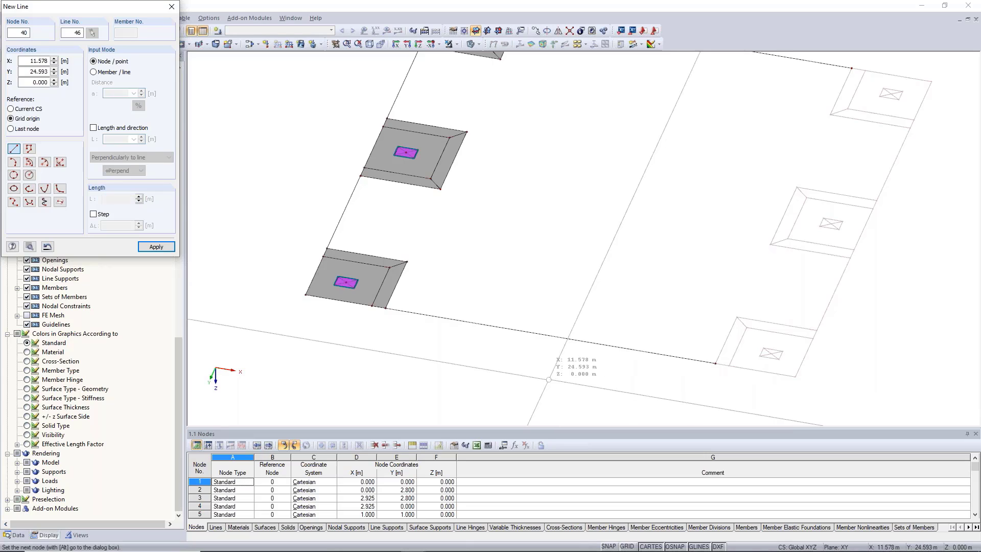
right_click(541, 373)
Colour the model by surface thickness to examine the foundations' sloped transitions, and restore the Standard colouring.
scroll(548, 312, "down", 4)
middle_click_drag(549, 314, 572, 309)
middle_click_drag(572, 310, 576, 323, "ctrl")
scroll(600, 253, "up", 2)
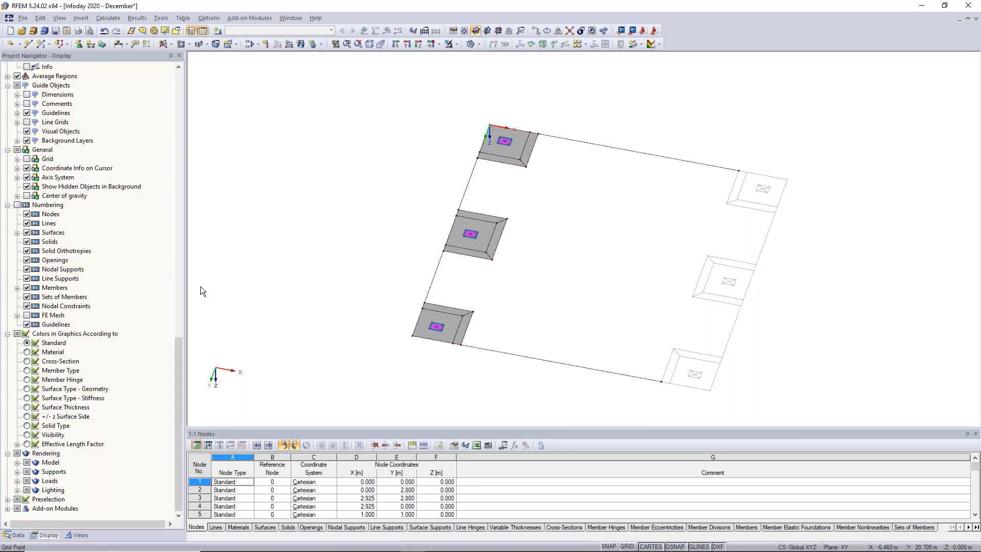
left_click(27, 408)
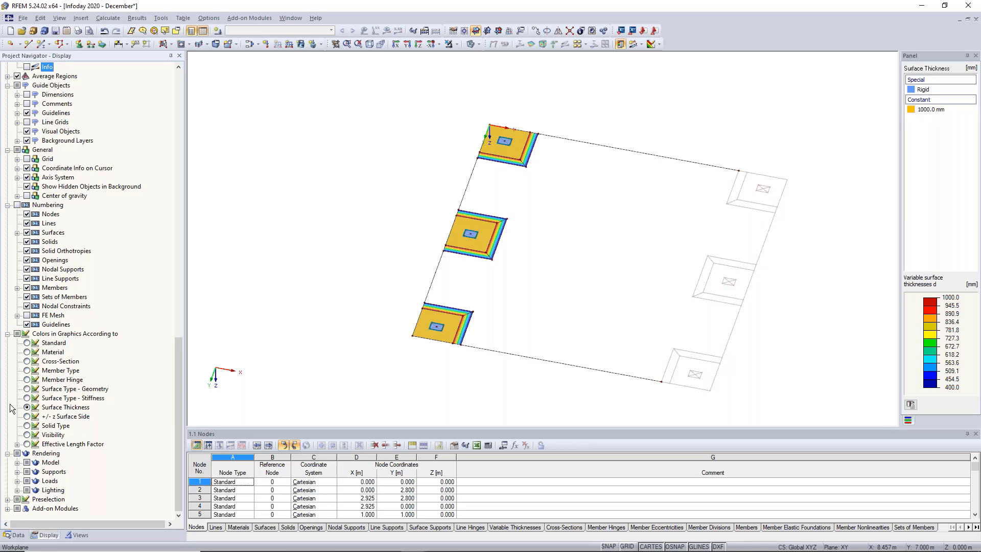
left_click(27, 342)
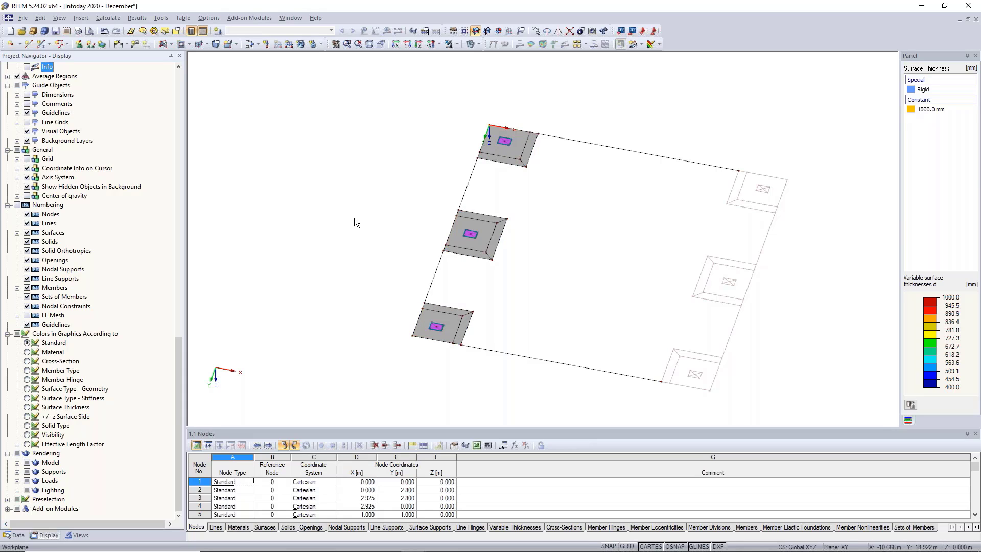
left_click_drag(294, 68, 499, 358)
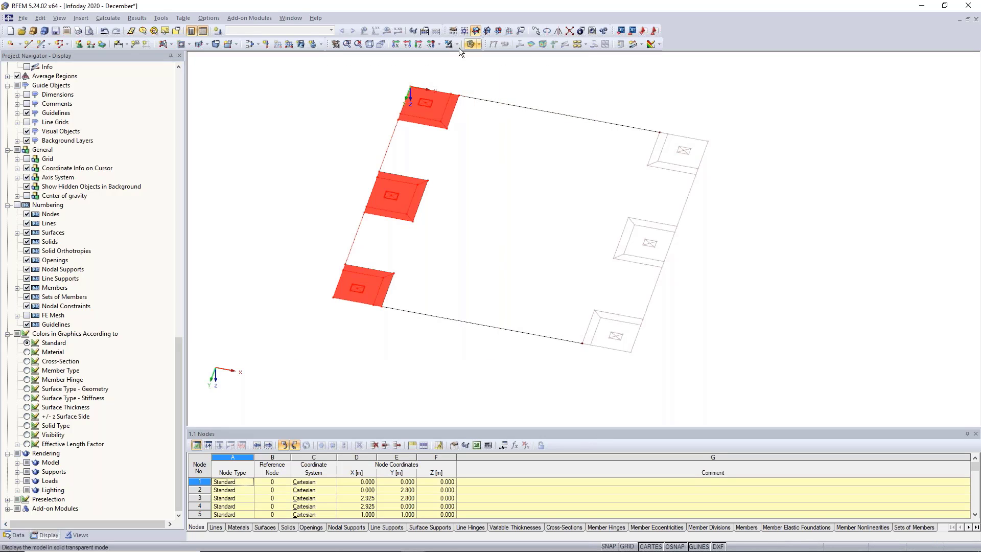
left_click(457, 45)
left_click(658, 68)
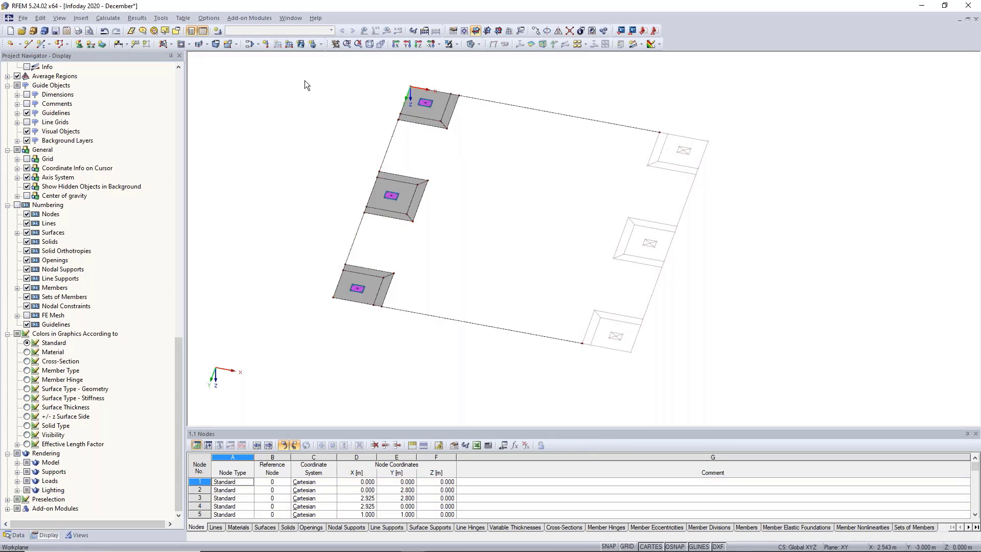
Mirror a copy of the three foundations and the lines between them about the Y-Z plane through X 10.800 m, the edge line's midpoint.
left_click_drag(297, 65, 471, 358)
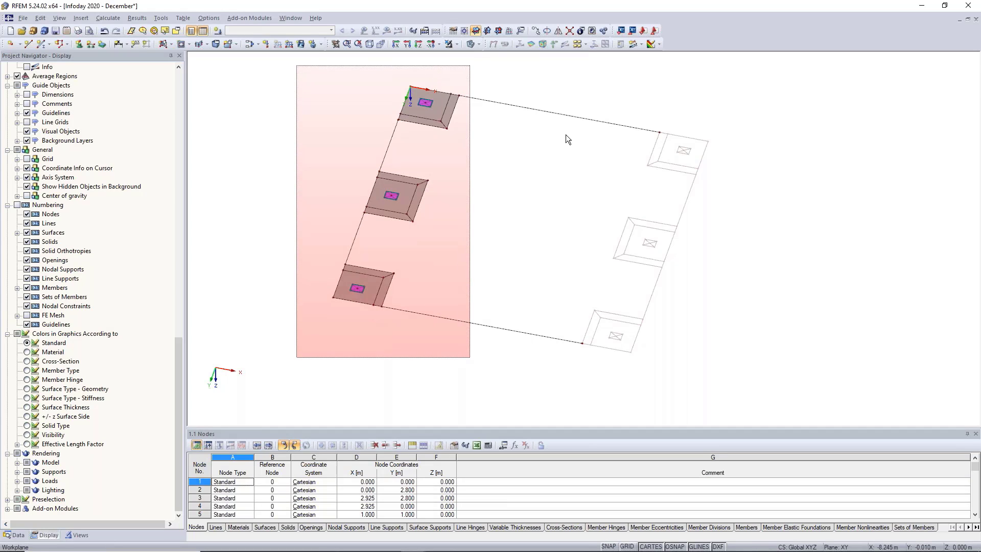
left_click(559, 31)
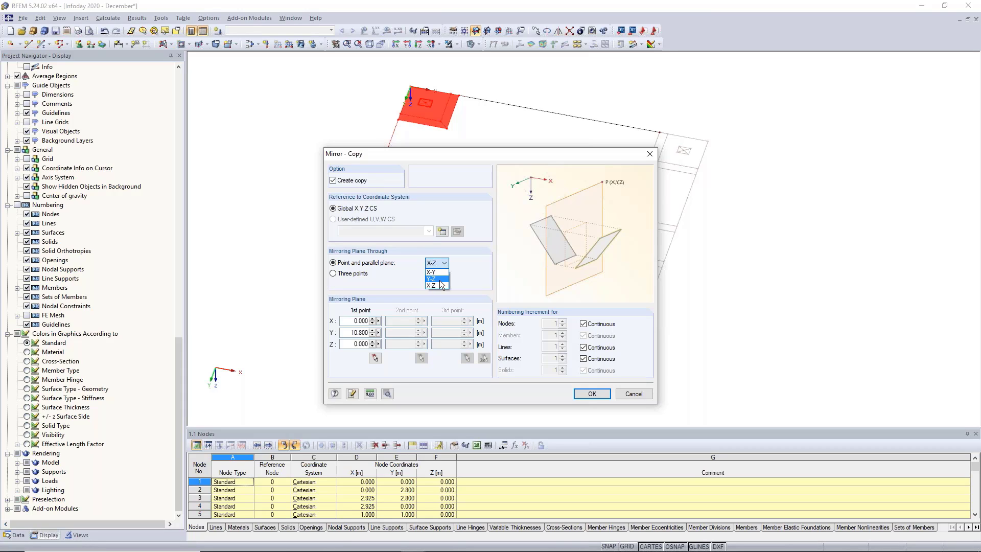
left_click(440, 279)
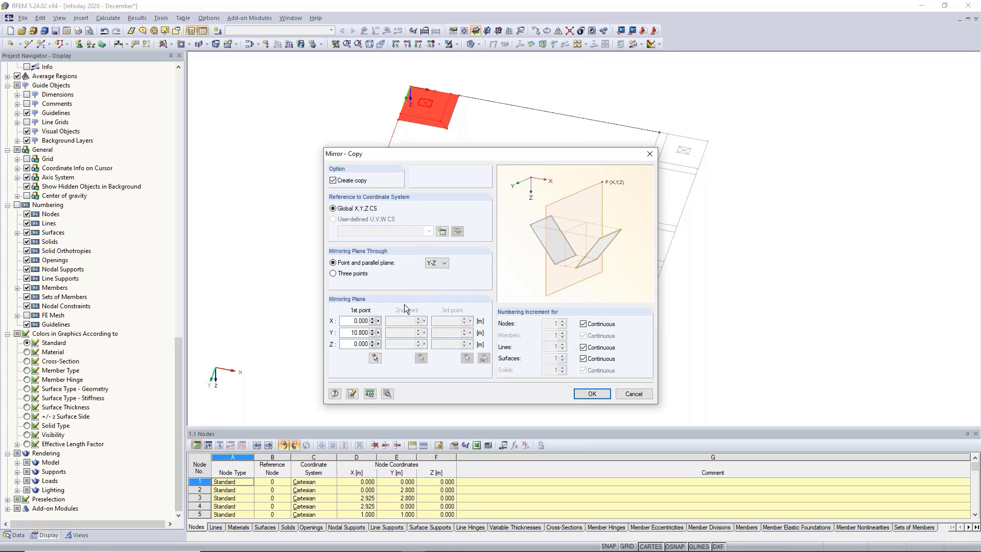
left_click(376, 358)
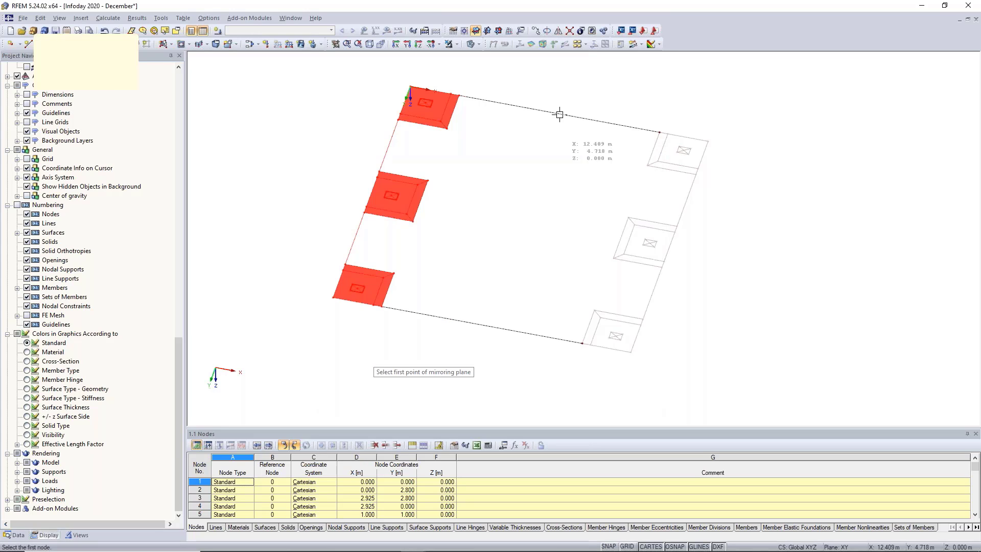
left_click(559, 112)
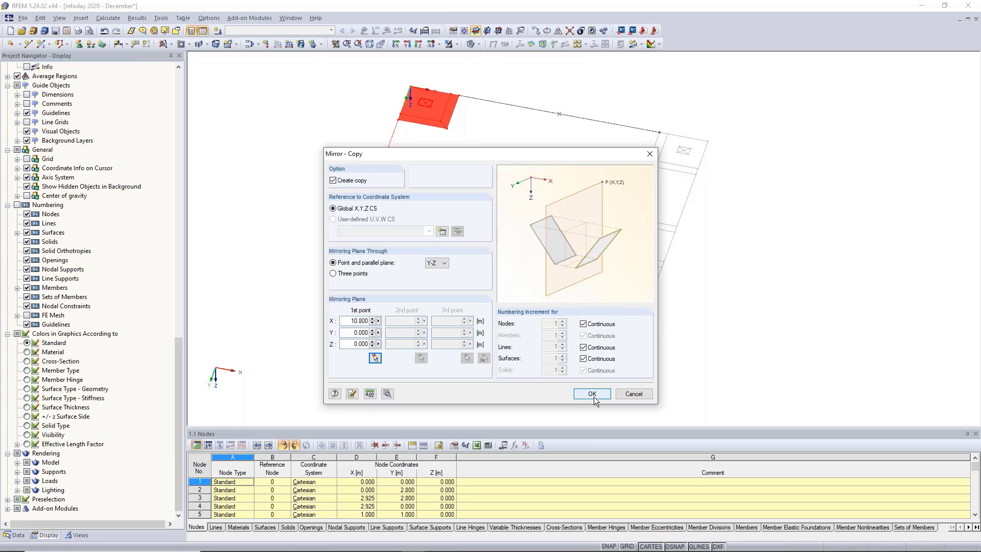
left_click(594, 398)
Set up a new standard-stiffness surface in Concrete C25/30 with a constant thickness of 400 mm.
middle_click_drag(733, 296, 737, 251, "ctrl")
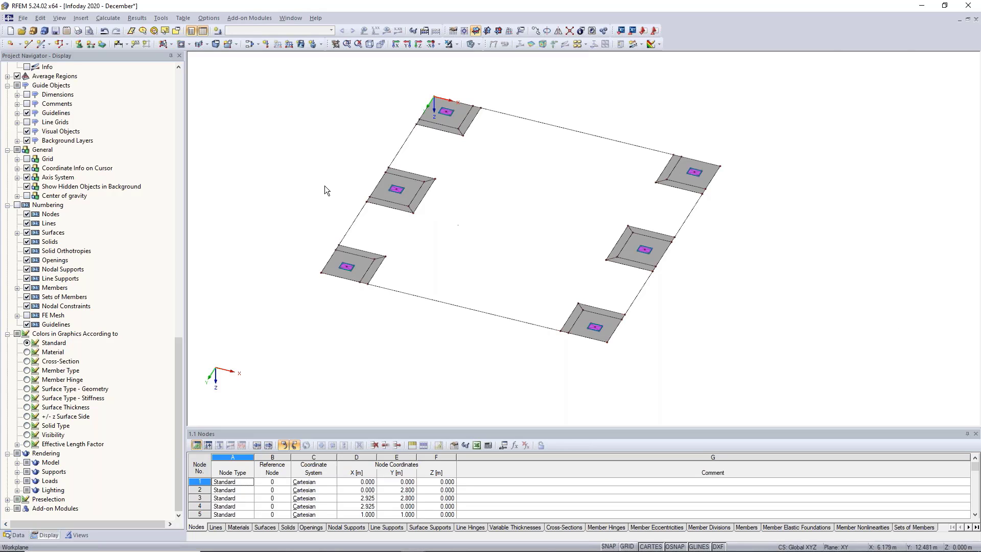
scroll(456, 200, "up", 2)
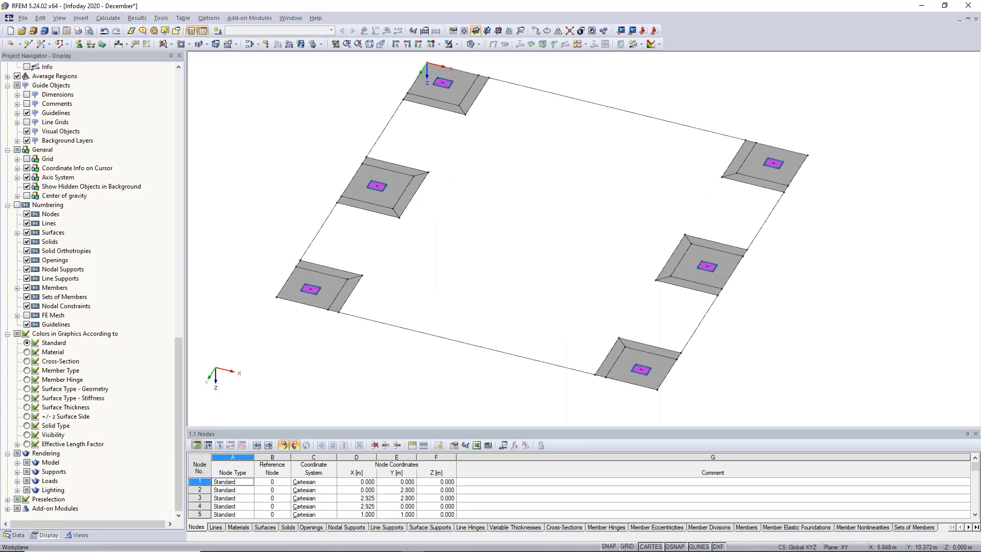
left_click(173, 48)
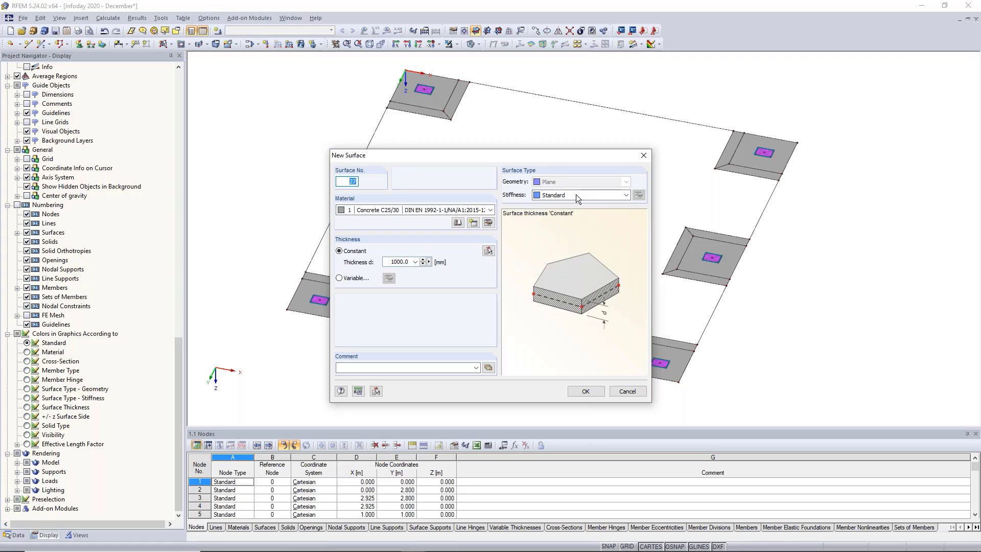
left_click(418, 264)
type("400")
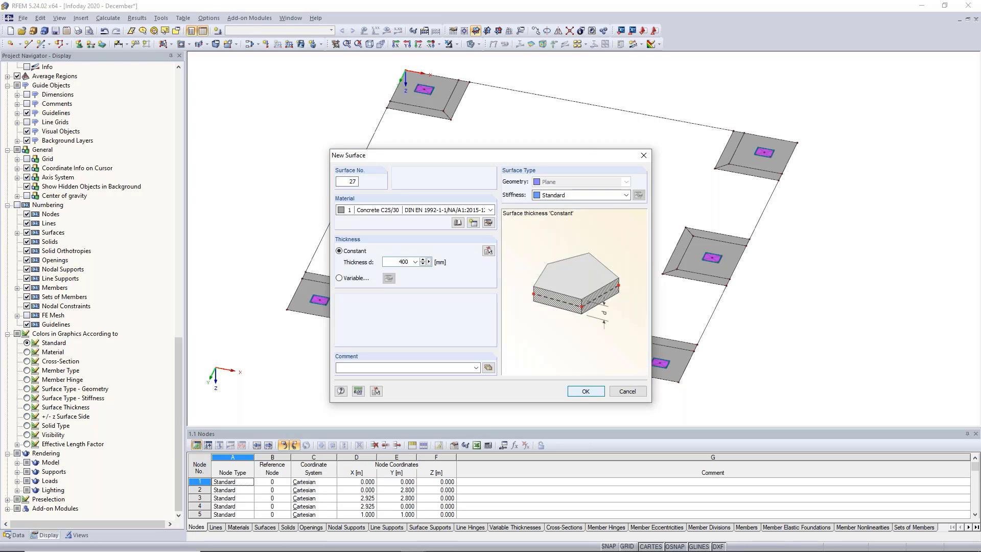
left_click(601, 388)
Pick the slab's boundary lines along the inner outlines of the three original foundations and the edge lines connecting them at X = 0.
left_click(464, 97)
left_click(438, 116)
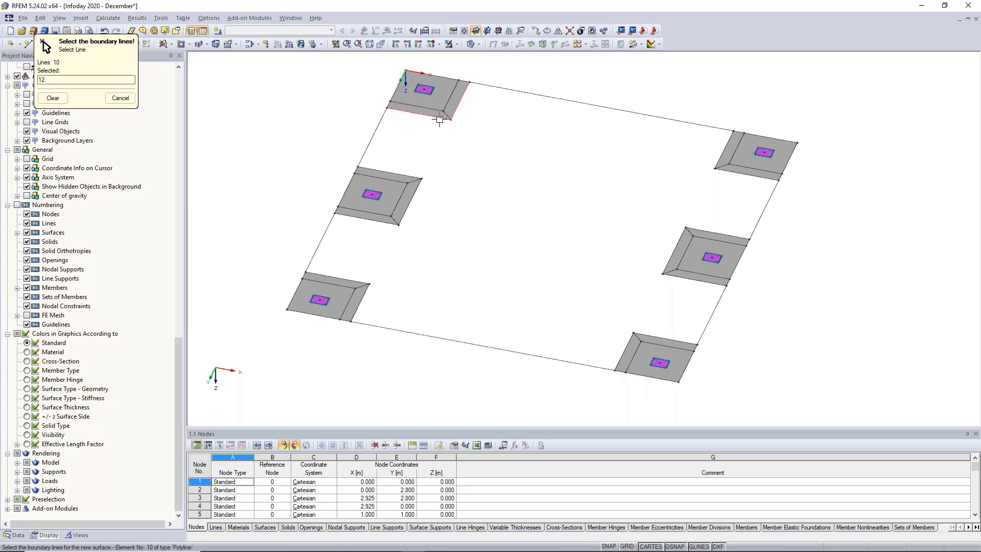
left_click(379, 128)
left_click(396, 173)
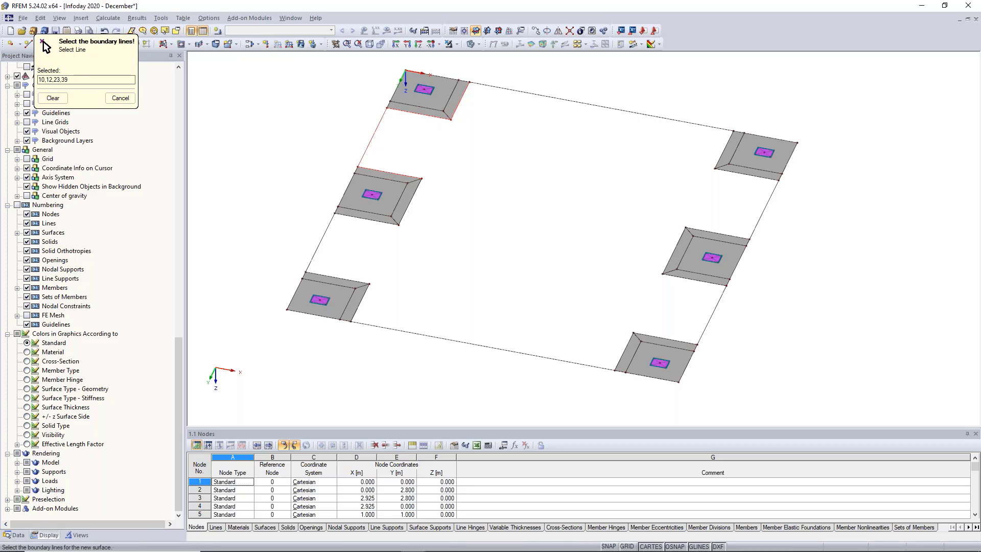
left_click(410, 202)
left_click(391, 223)
left_click(324, 233)
left_click(349, 280)
left_click(362, 302)
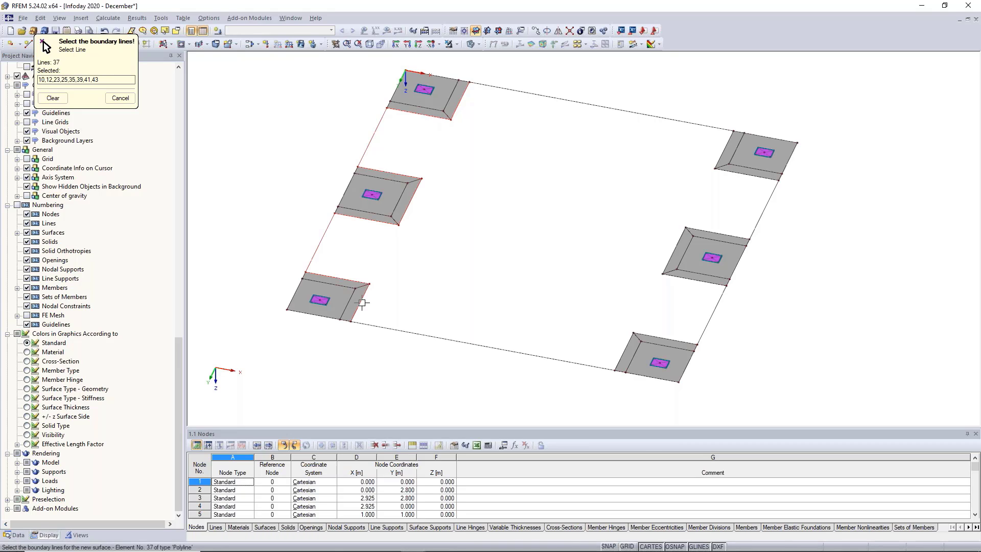
Close the slab surface with the long edge lines, the mirrored foundations' inner outlines and their connecting edges, and leave the command.
left_click(606, 368)
left_click(628, 344)
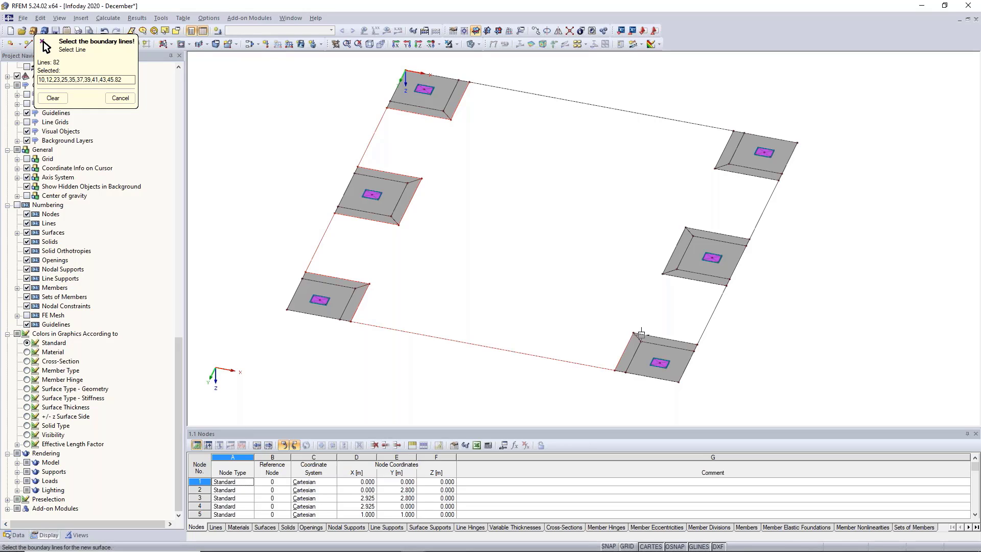
left_click(642, 334)
left_click(705, 330)
left_click(703, 281)
left_click(755, 179)
left_click(753, 177)
left_click(725, 147)
left_click(721, 127)
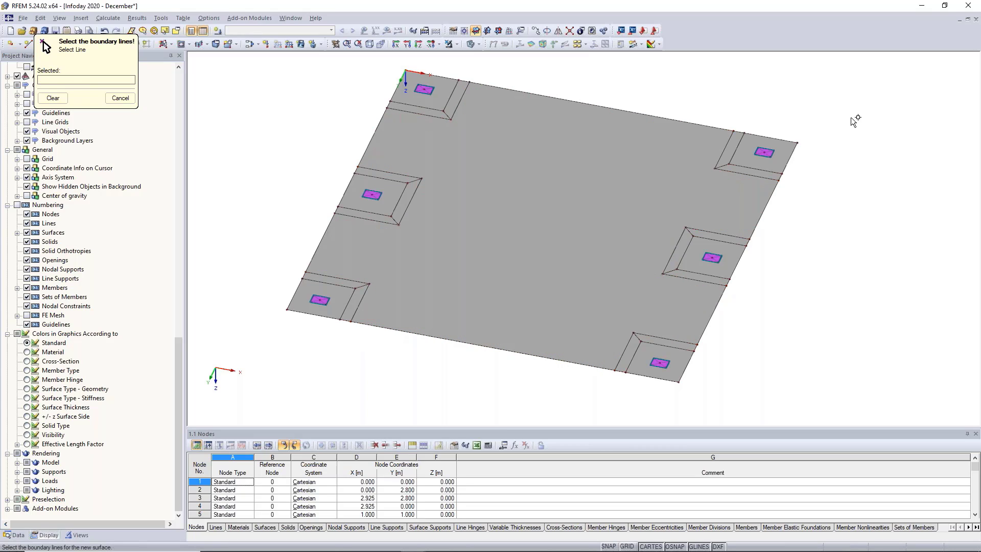
key("Escape")
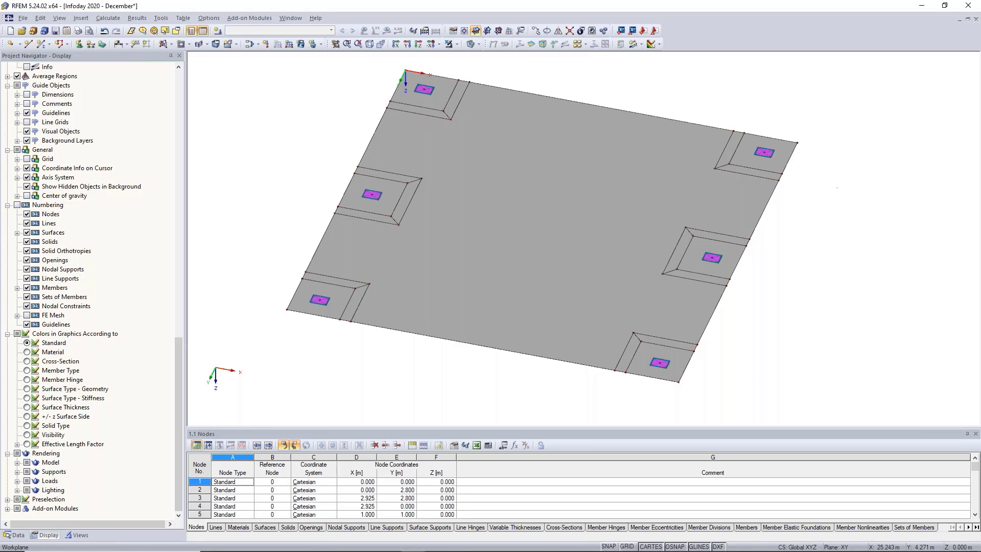
Select the entire foundation slab and enable a new surface support for surfaces 1-27.
middle_click_drag(834, 154, 841, 193, "ctrl")
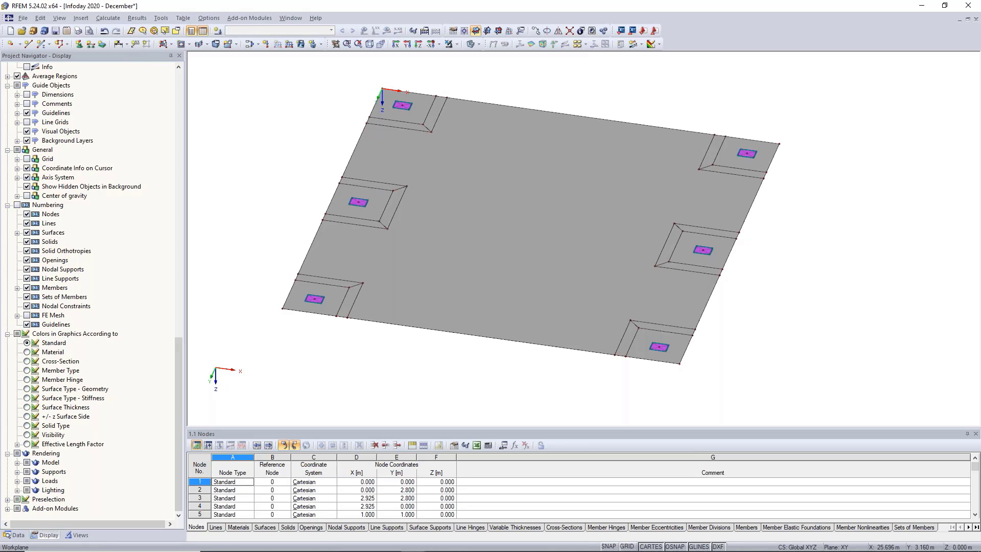
mouse_move(910, 234)
middle_mouse_down("ctrl")
mouse_move(873, 167)
mouse_move(898, 262)
mouse_move(917, 266)
mouse_move(921, 286)
mouse_move(905, 246)
middle_mouse_up("ctrl")
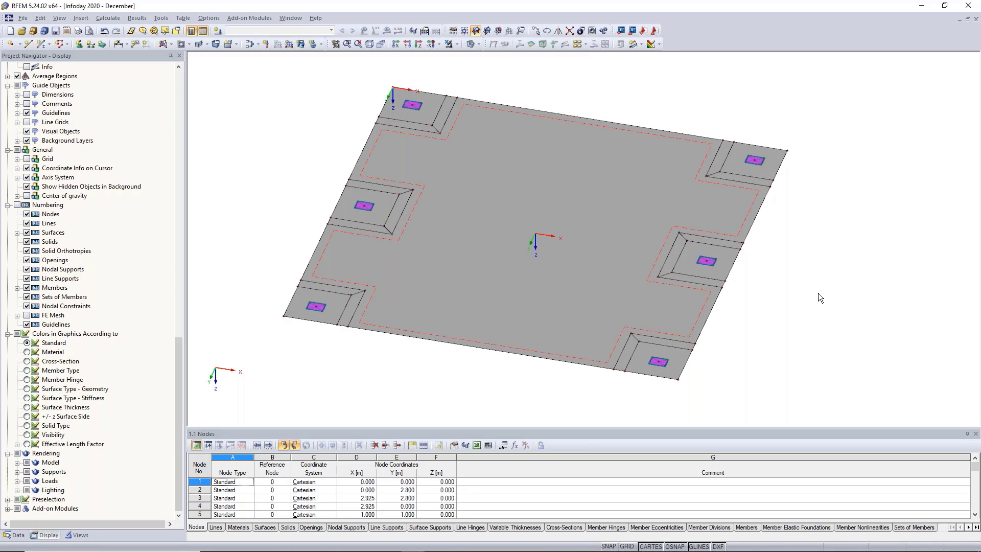
scroll(821, 279, "down", 1)
left_click_drag(263, 65, 787, 364)
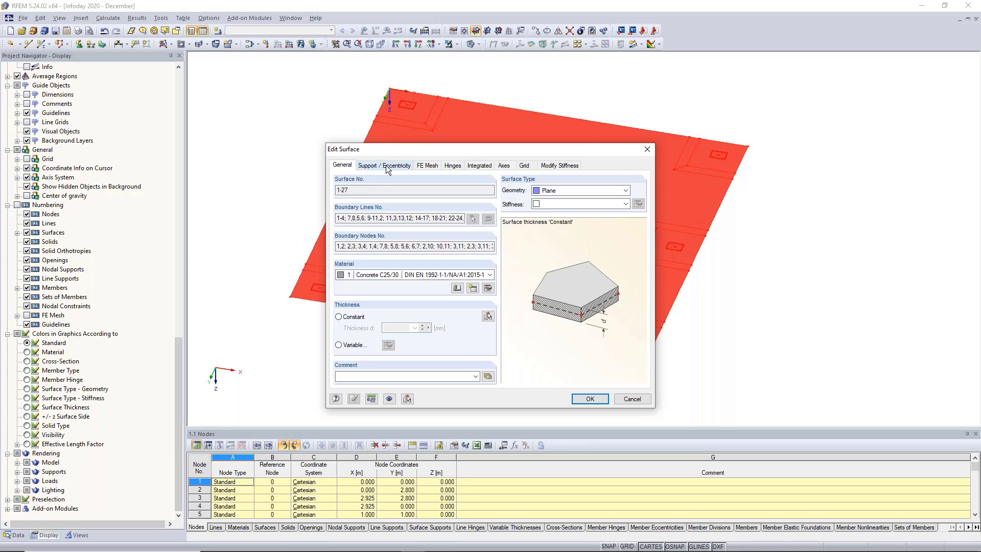
left_click(373, 165)
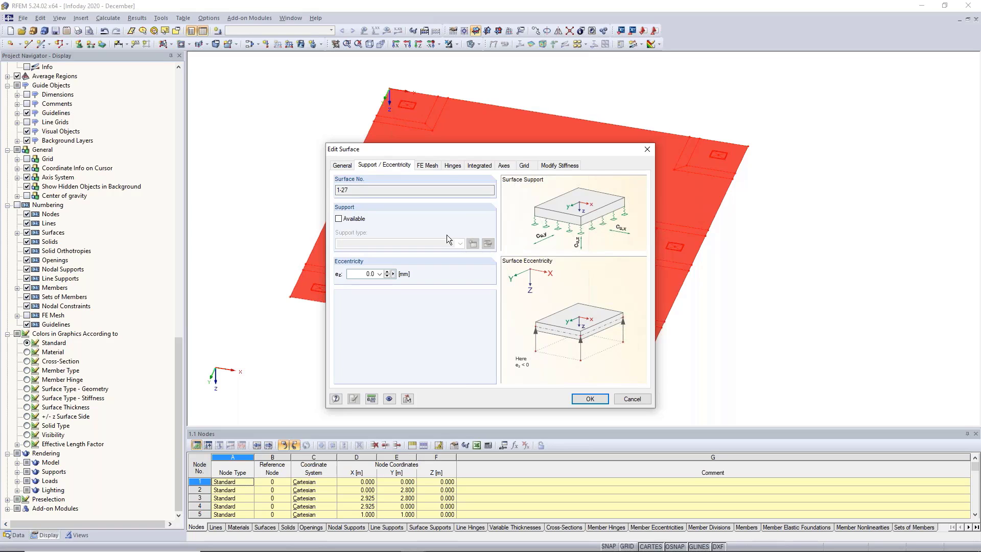
left_click(355, 224)
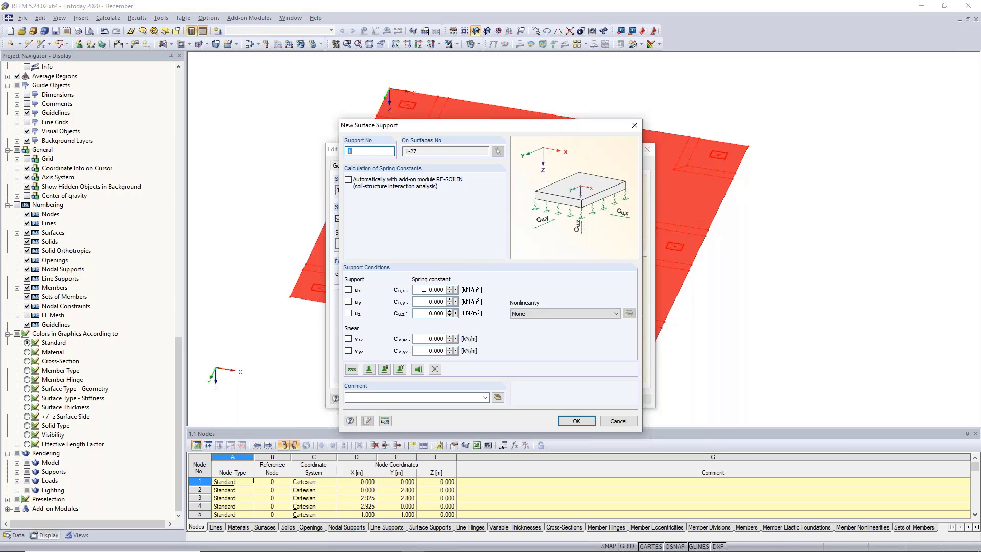
Define the surface support with spring constants Cu,x and Cu,y of 5000 kN/m³ and a Cu,z spring, and apply it to the slab.
left_click_drag(424, 289, 541, 300)
type("5000")
key("Tab")
type("500")
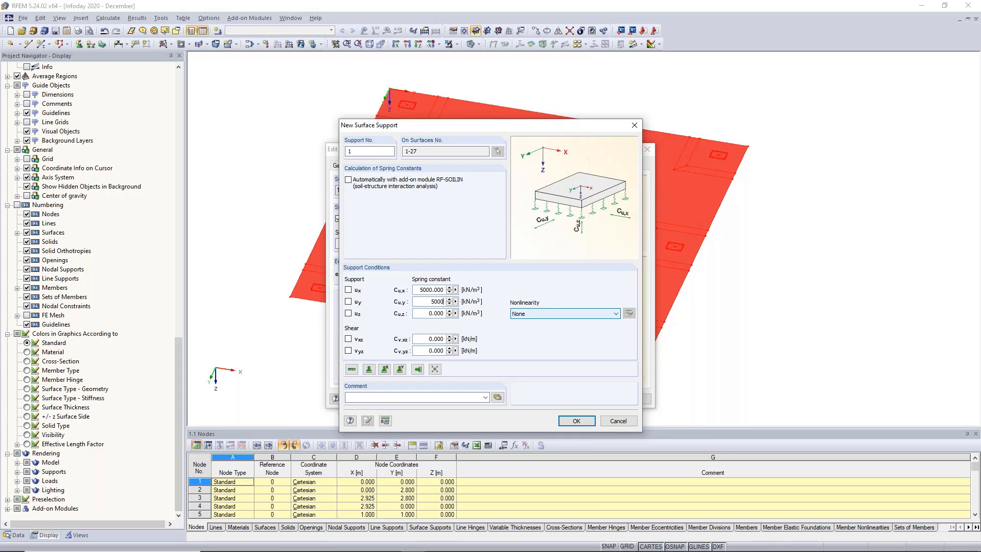
key("Tab")
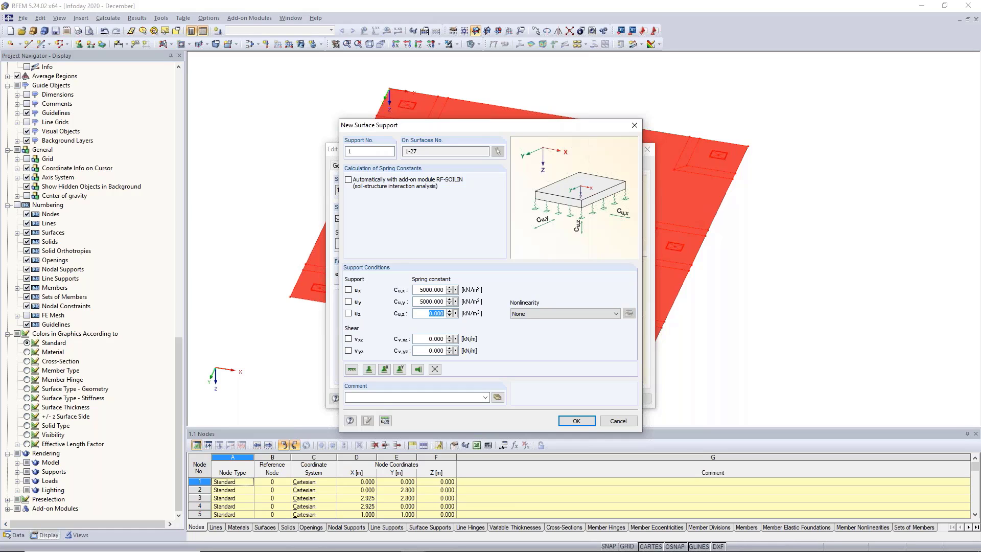
type("54")
type("500")
left_click(422, 303)
left_click(588, 420)
key("Return")
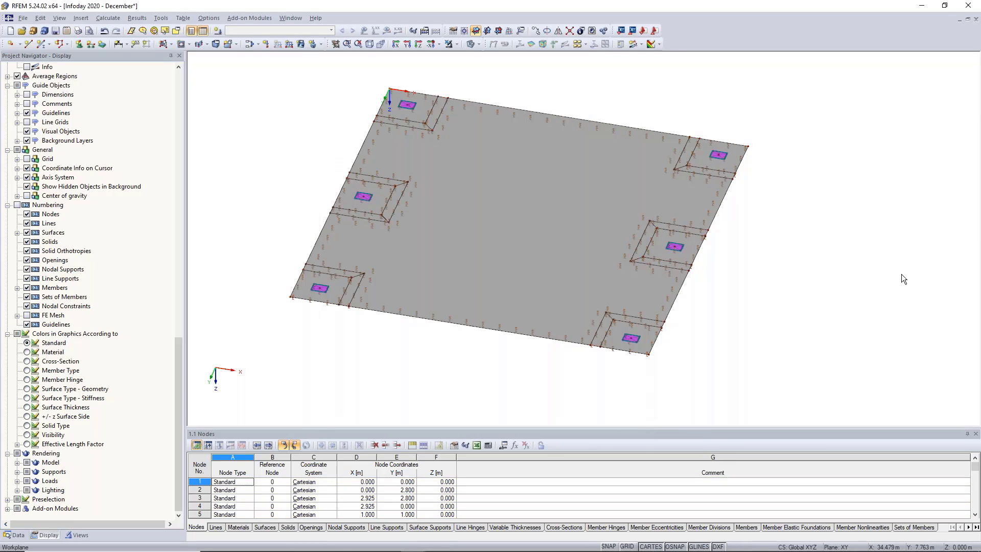
middle_click_drag(901, 274, 859, 267, "ctrl")
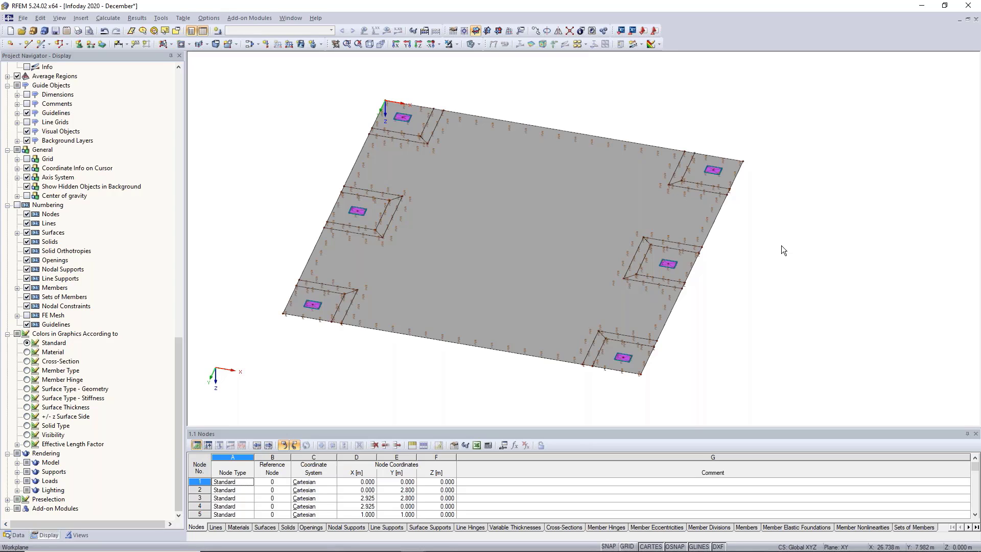
middle_click_drag(760, 164, 767, 166)
middle_click_drag(804, 240, 815, 238)
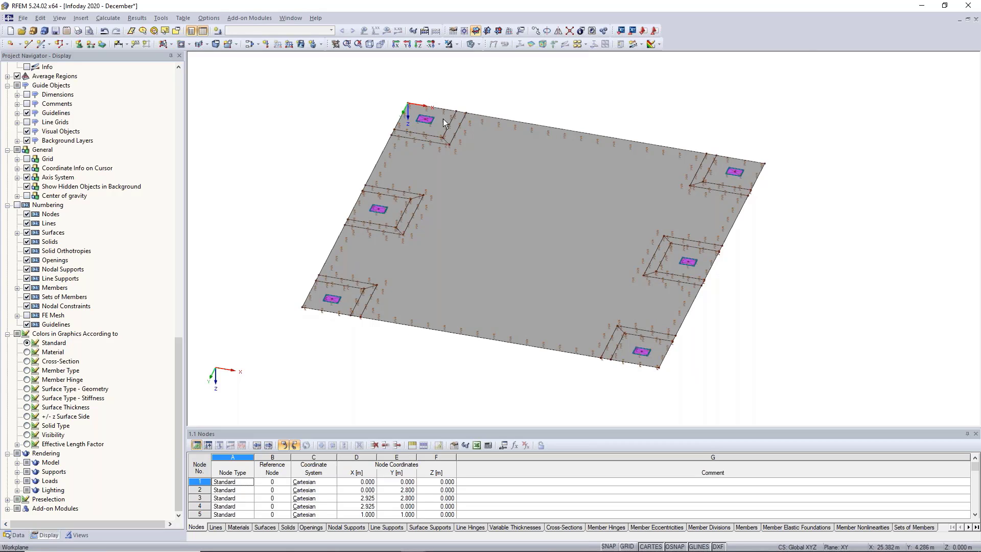
scroll(297, 139, "up", 1)
middle_click_drag(297, 139, 275, 137)
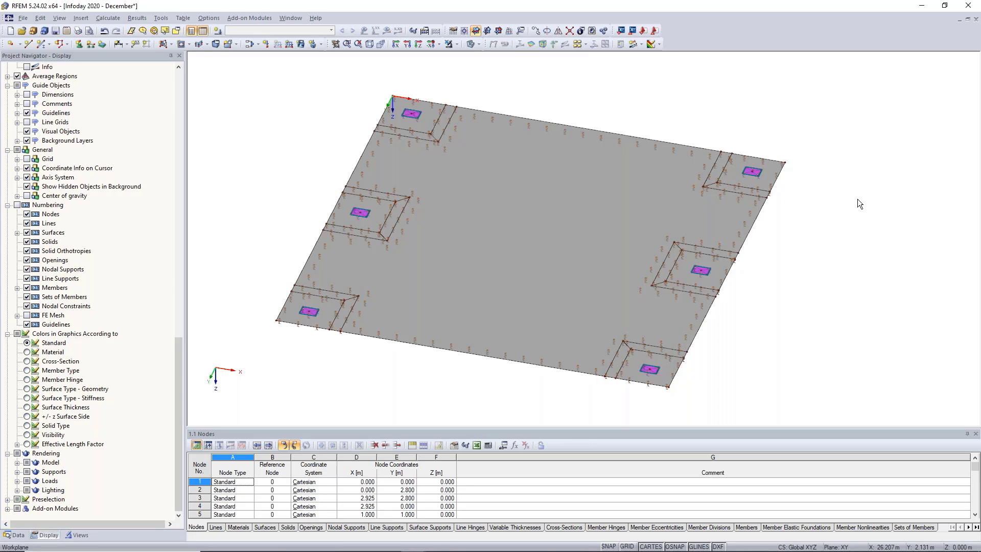
middle_click_drag(842, 218, 842, 215)
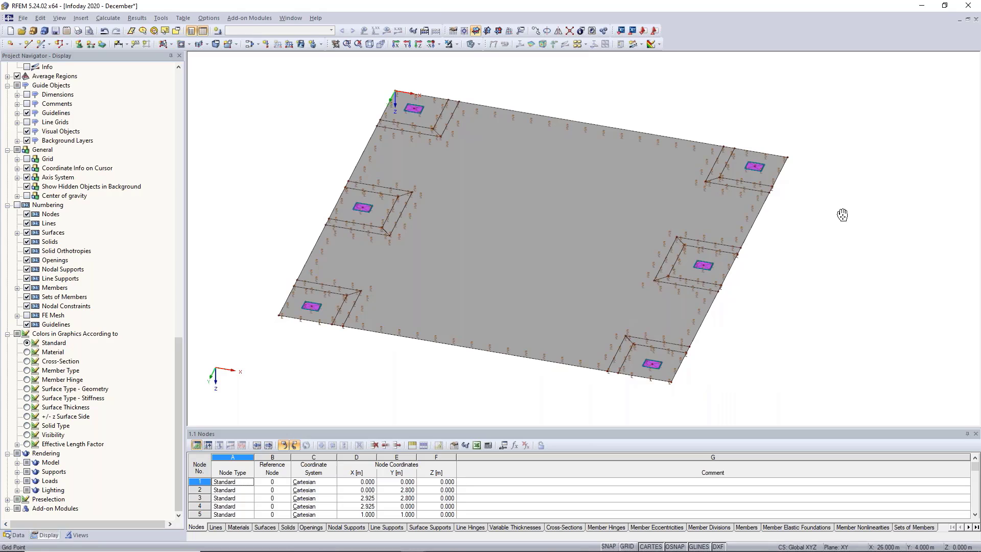
Switch to Chrome and read the Dlubal article "Comparison of Different Soil Models Using RFEM" about surface foundation springs.
mouse_move(564, 526)
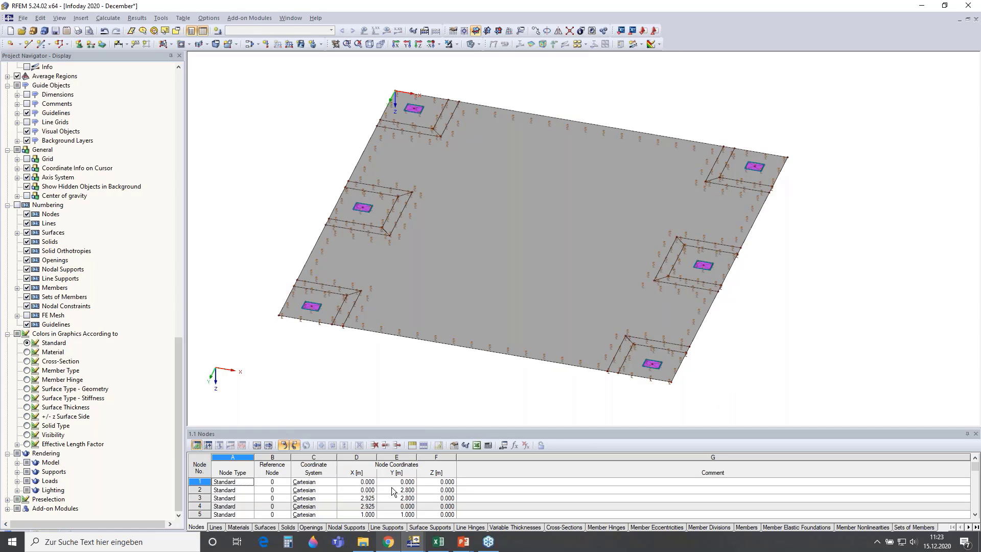
left_click(389, 541)
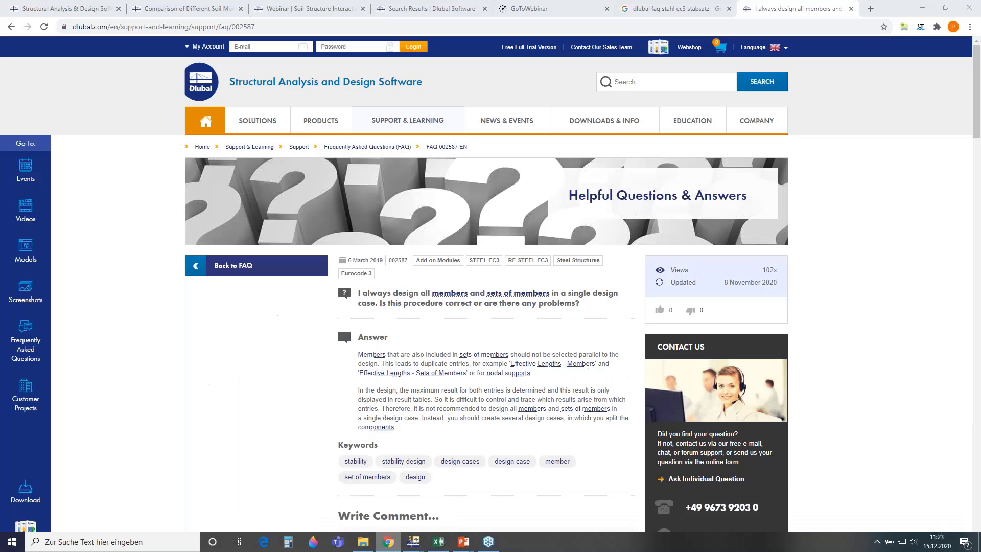
left_click(190, 9)
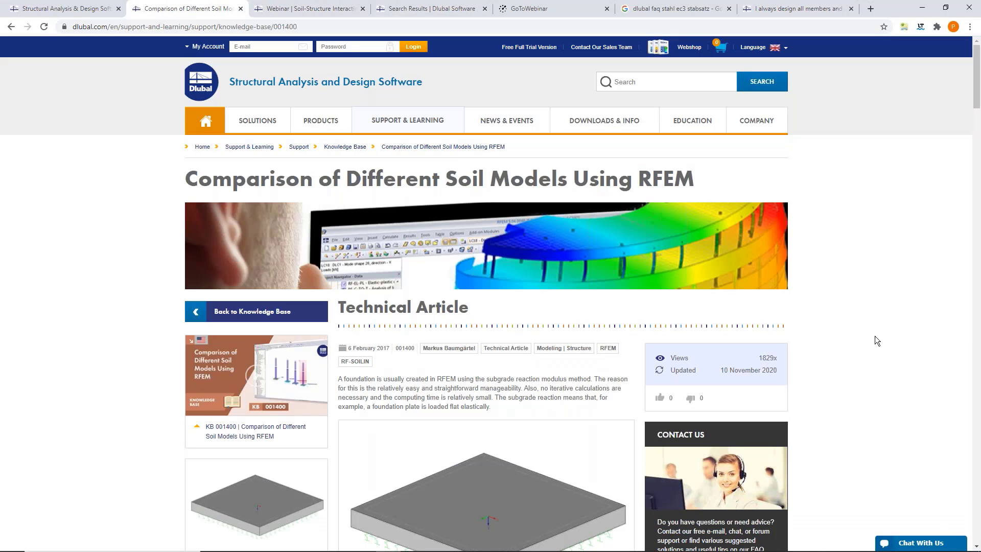
scroll(875, 336, "down", 3)
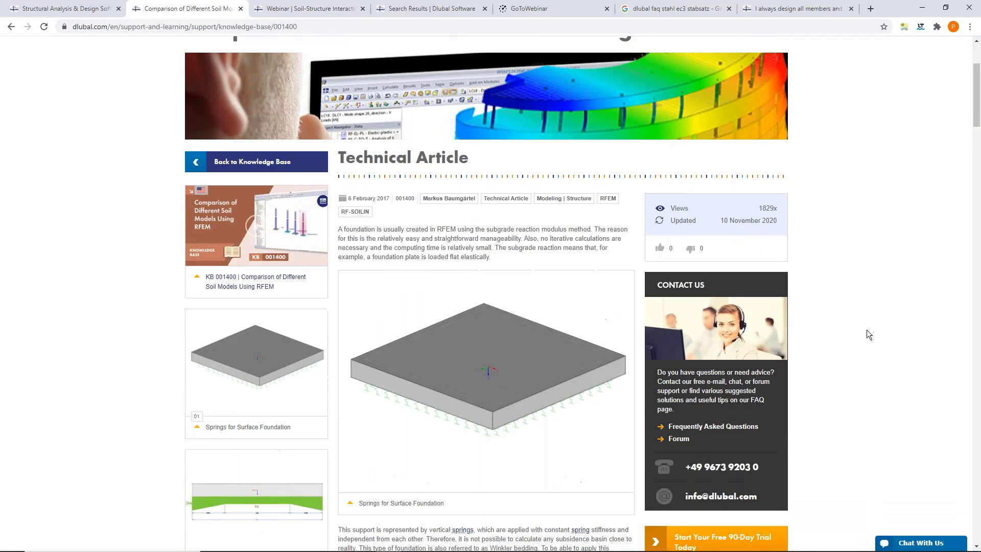
scroll(867, 330, "up", 1)
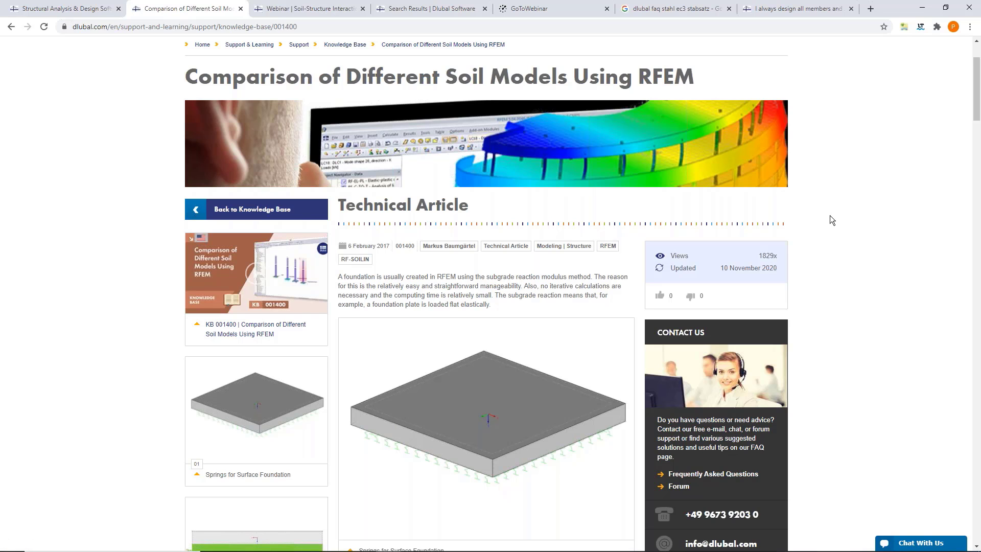
scroll(831, 217, "down", 2)
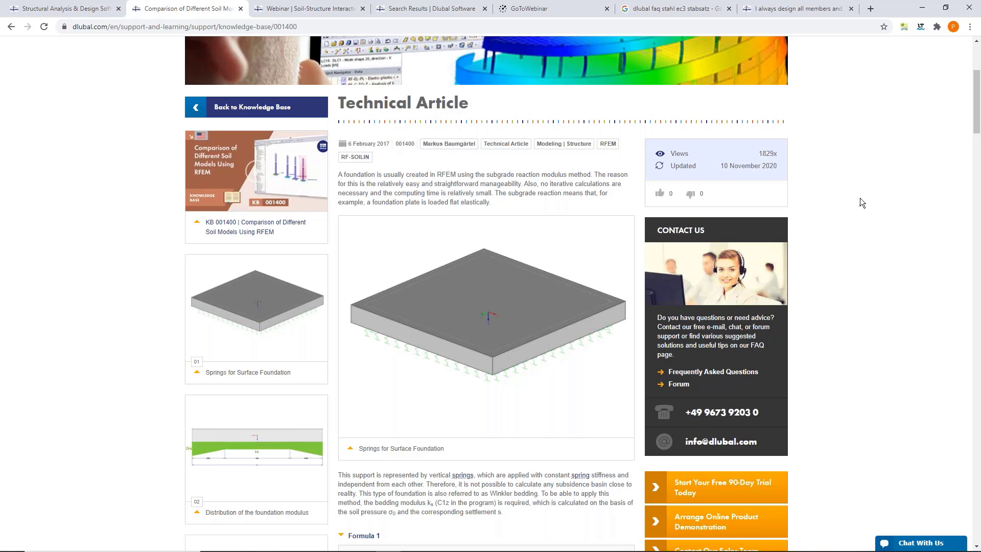
Read the article's explanation of the subgrade reaction modulus method and its formula for the bedding modulus ks.
scroll(438, 339, "down", 1)
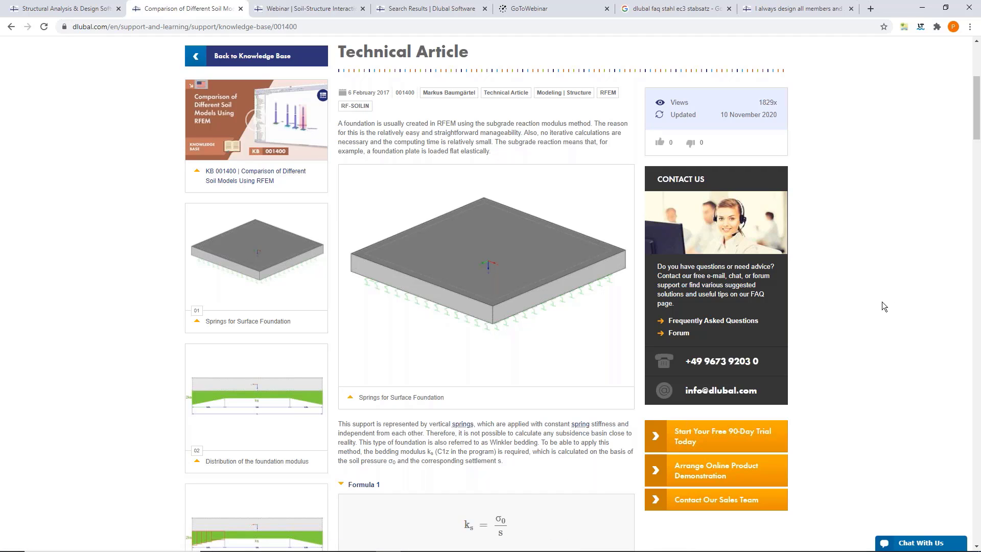
scroll(858, 302, "down", 1)
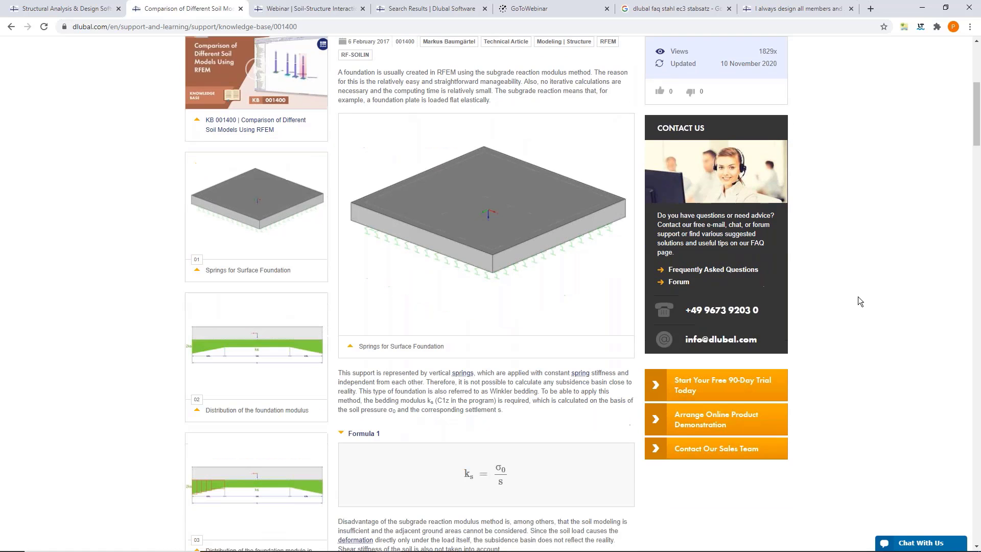
scroll(859, 294, "down", 1)
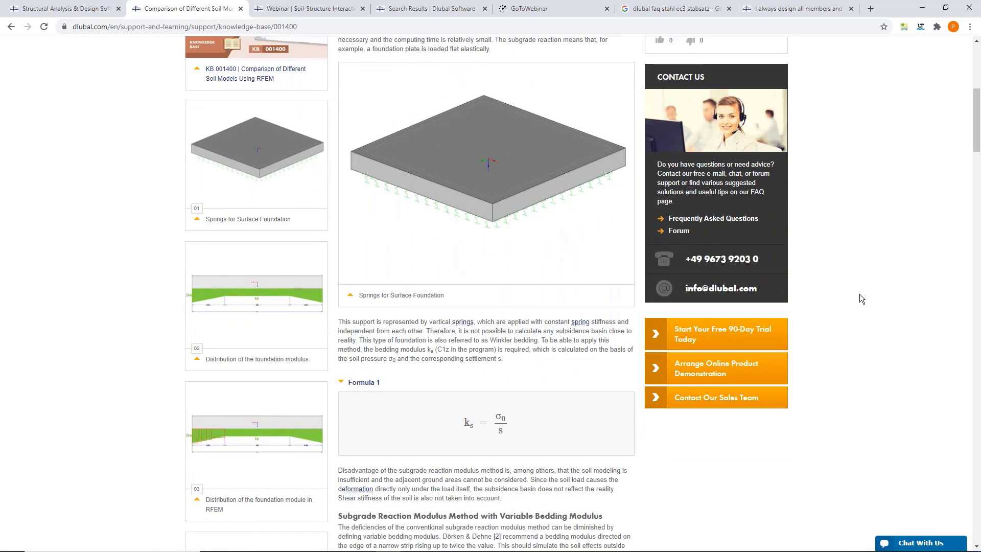
scroll(860, 296, "up", 1)
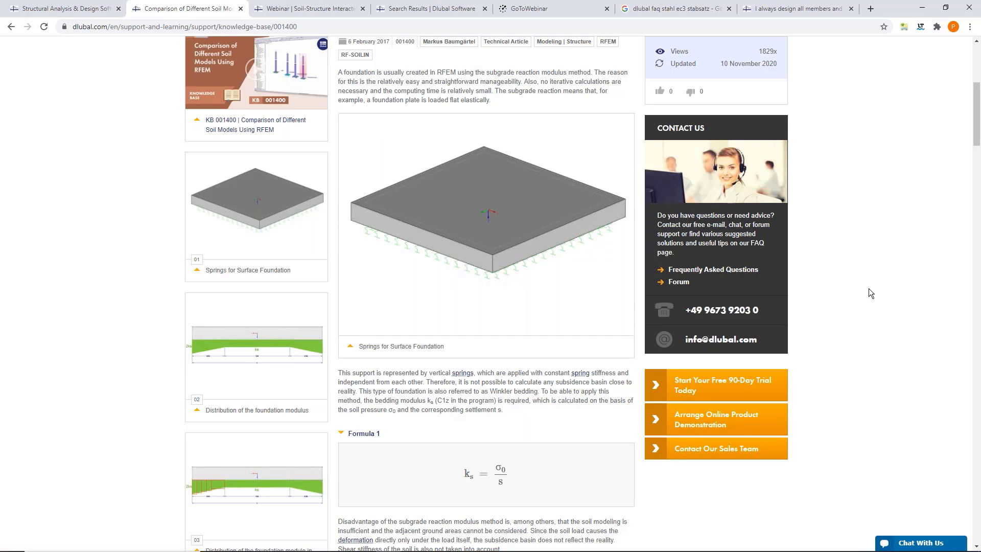
scroll(869, 288, "down", 2)
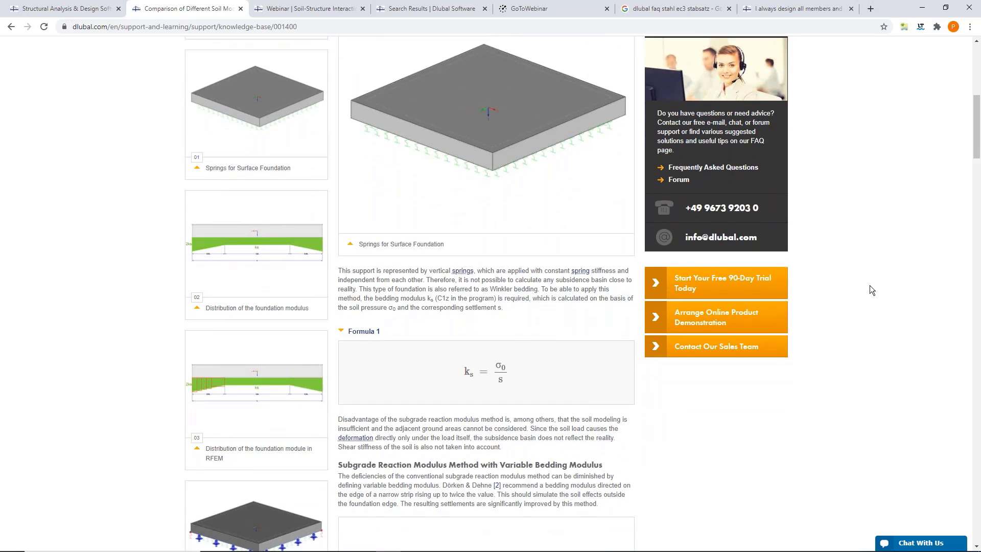
scroll(872, 288, "down", 1)
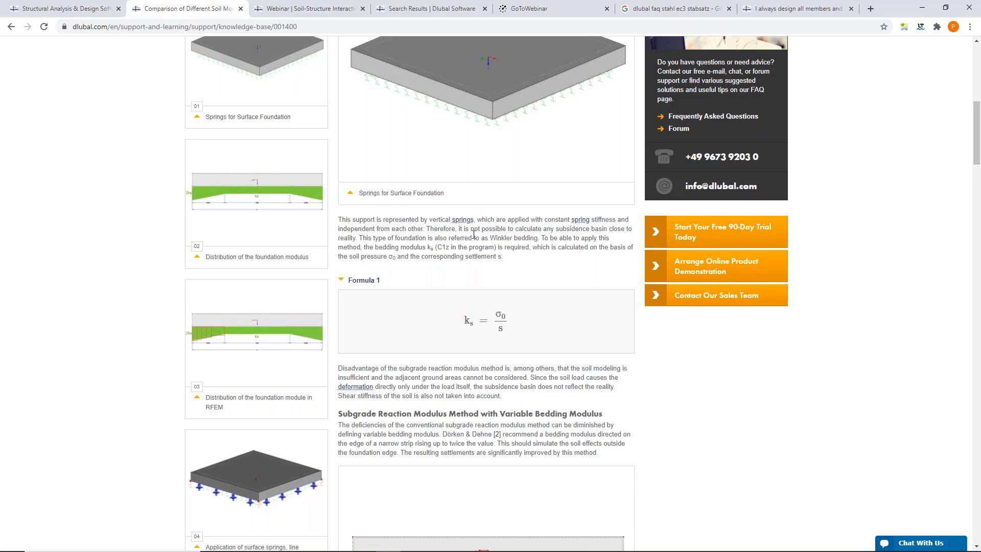
View the enlarged figures of the foundation modulus distribution and its stepped distribution in RFEM, closing each one.
left_click(266, 262)
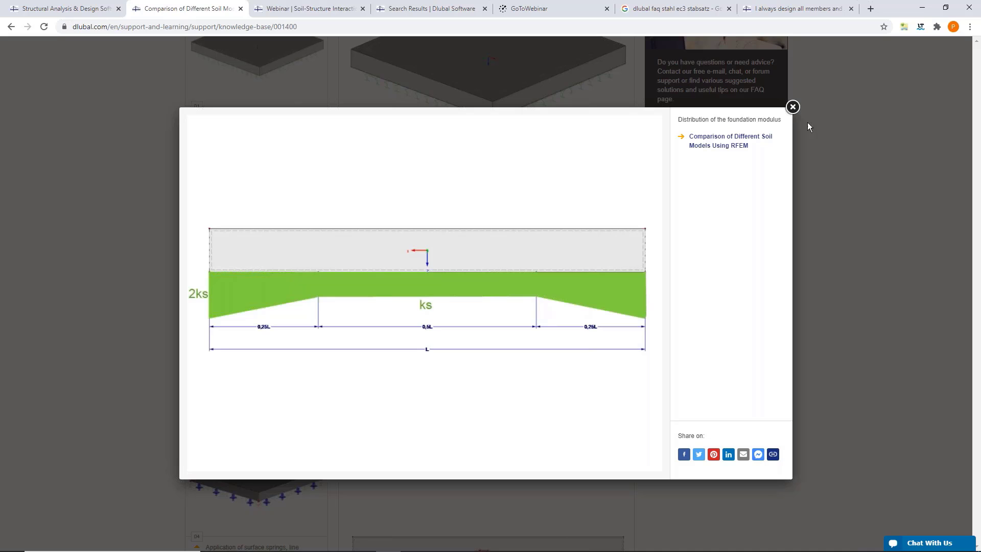
left_click(793, 107)
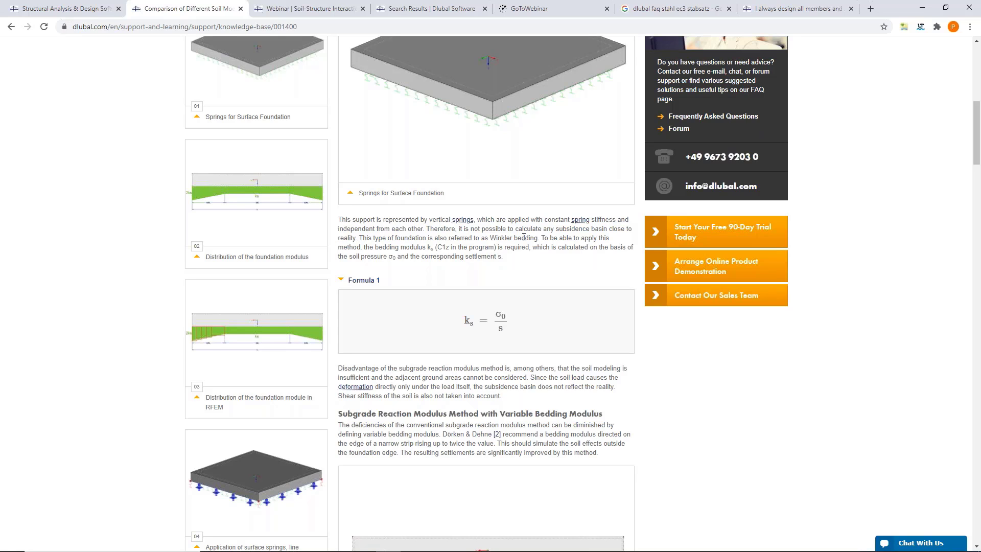
scroll(550, 224, "down", 1)
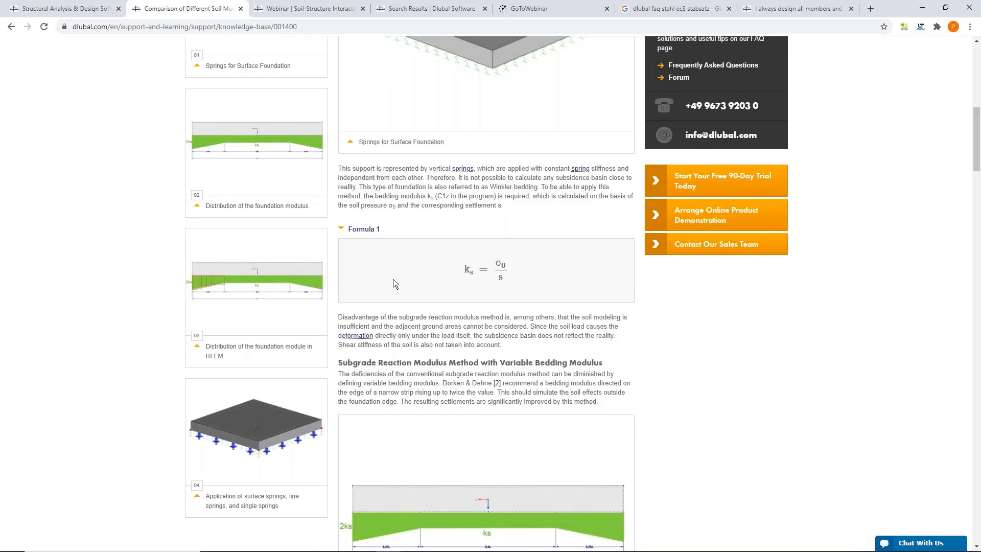
left_click(225, 347)
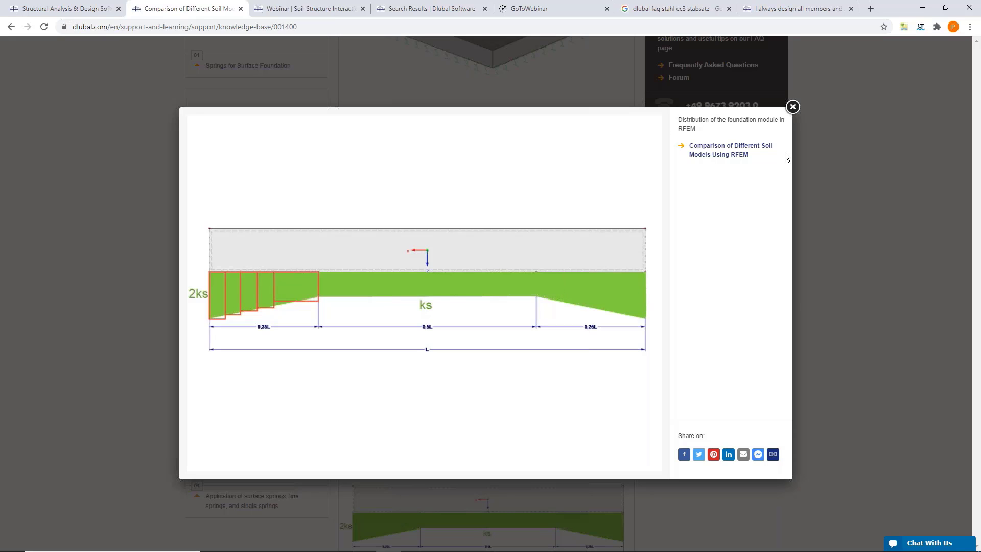
left_click(849, 166)
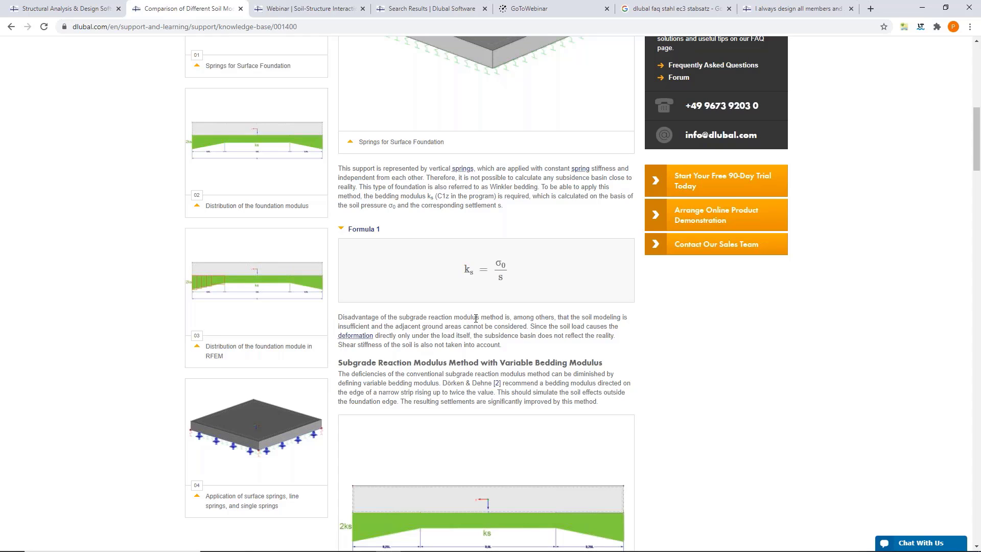
View the enlarged figure on the application of surface springs, line springs and single springs, and close it.
scroll(465, 208, "down", 4)
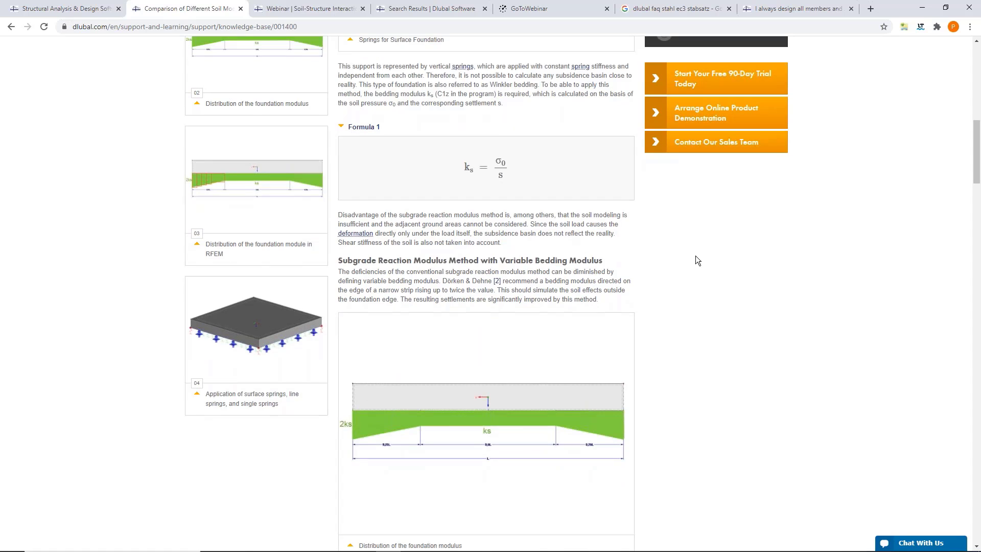
scroll(695, 254, "down", 1)
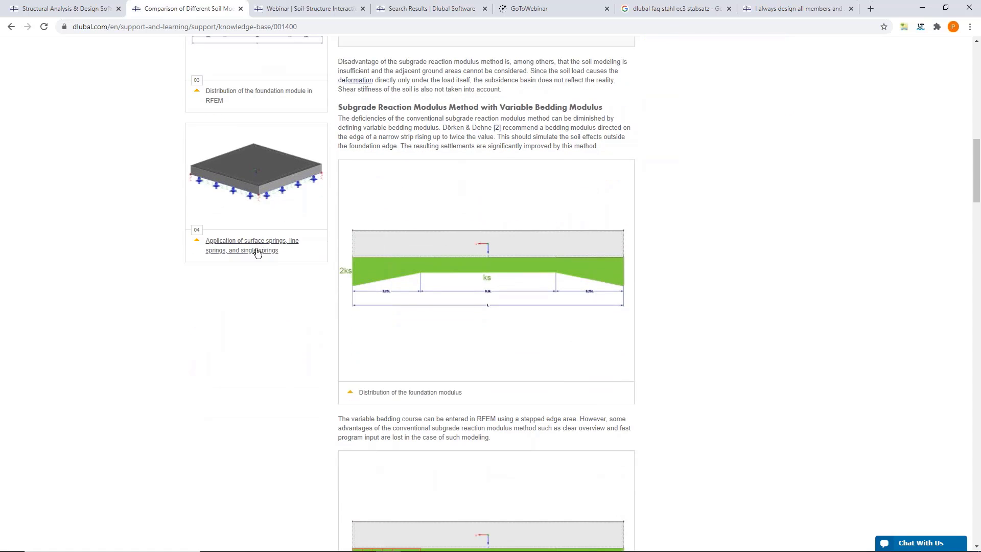
scroll(407, 217, "up", 2)
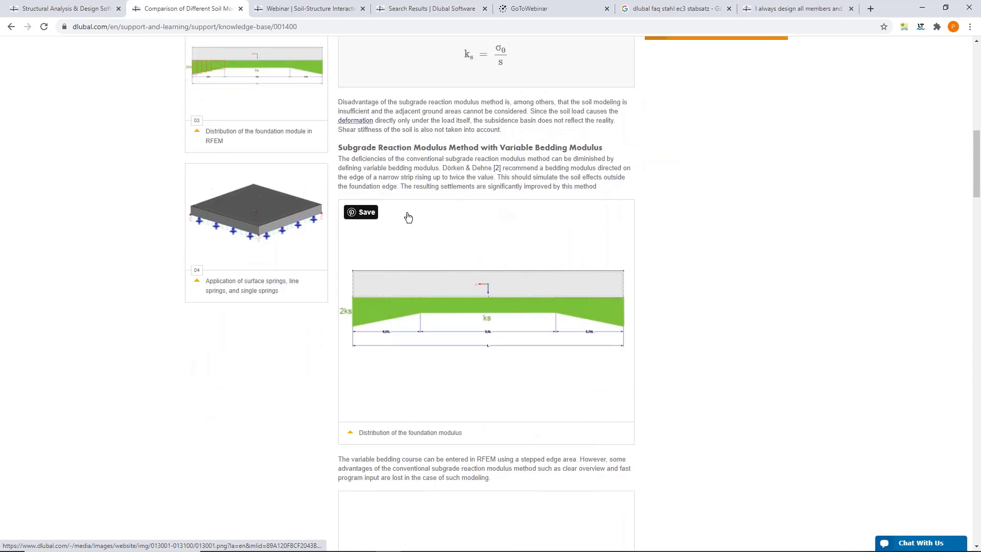
left_click(295, 340)
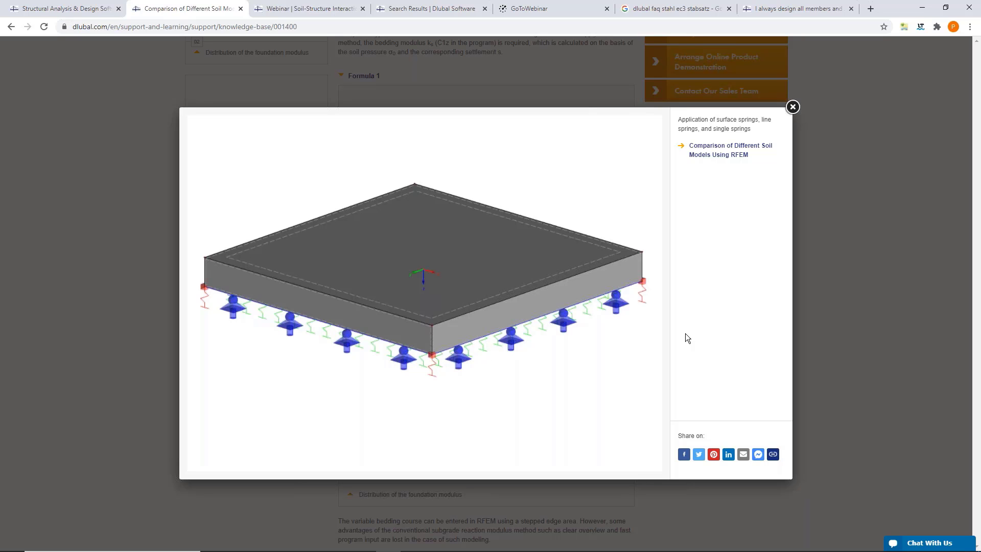
left_click(841, 324)
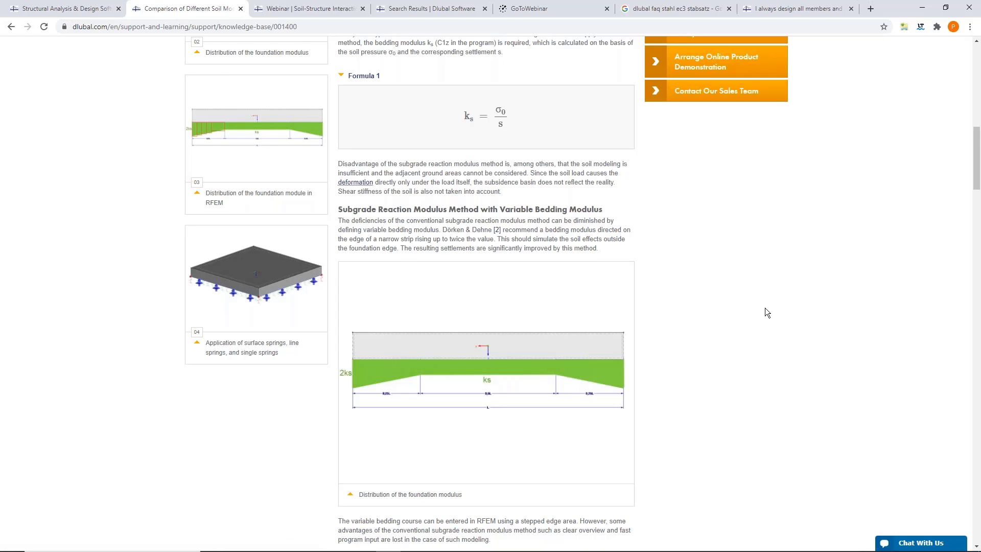
Read on through the spring formulas to the comparison of variants, and view Figure 05 on deformations enlarged.
scroll(766, 307, "down", 1)
scroll(765, 308, "up", 1)
scroll(753, 308, "down", 12)
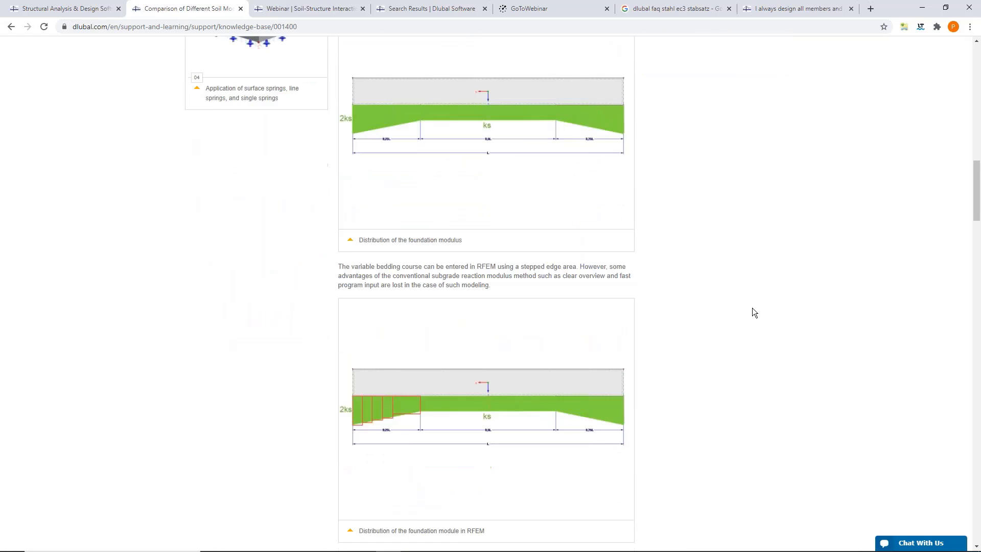
scroll(752, 305, "down", 2)
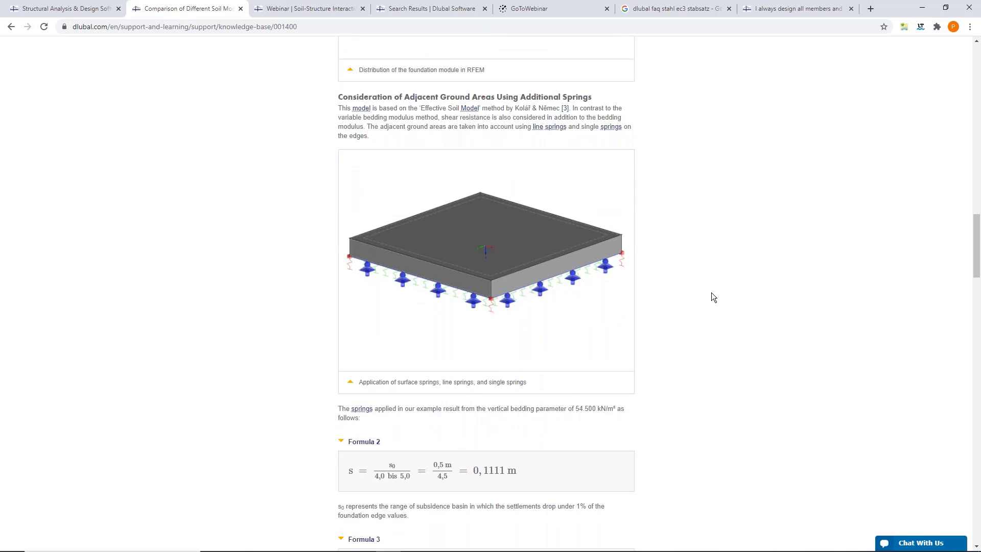
scroll(715, 293, "down", 9)
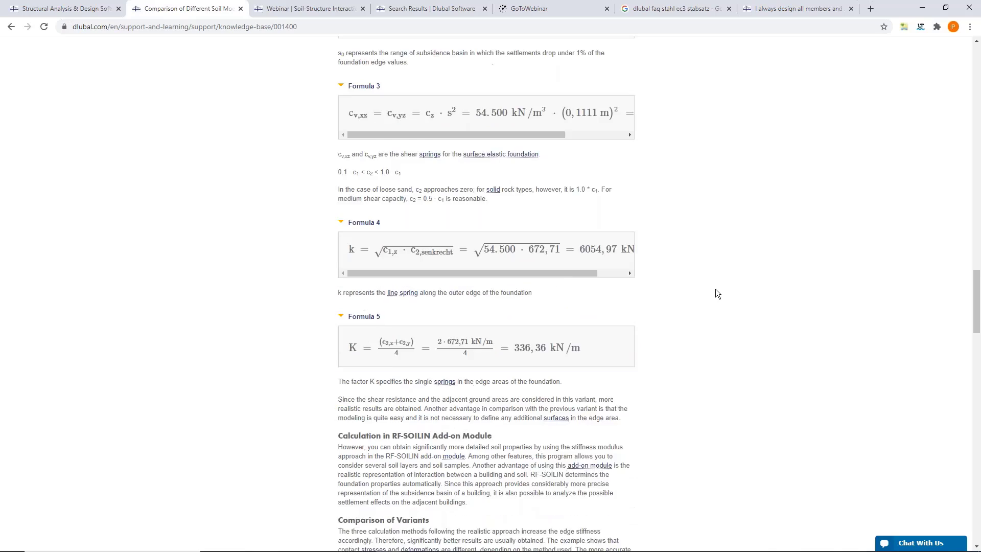
scroll(716, 290, "down", 8)
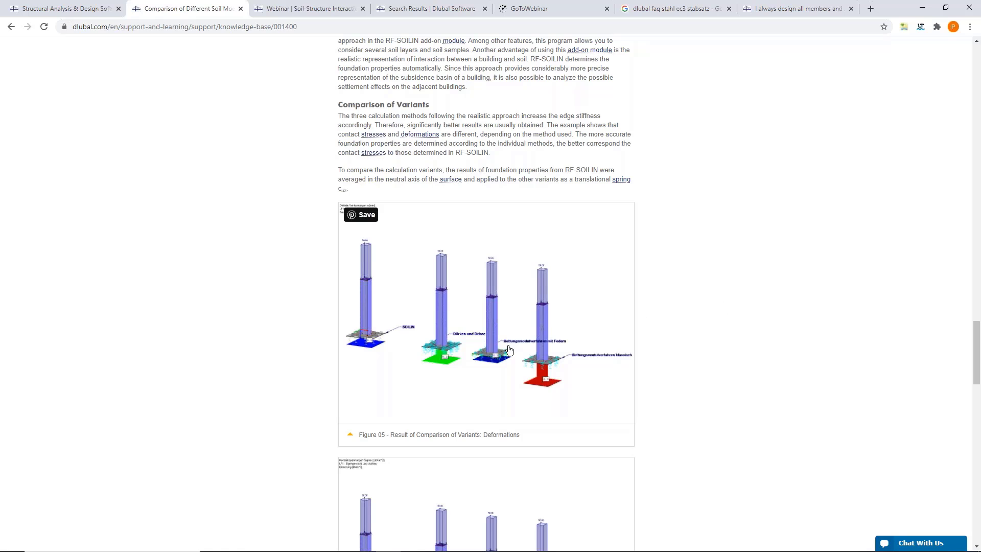
left_click(597, 309)
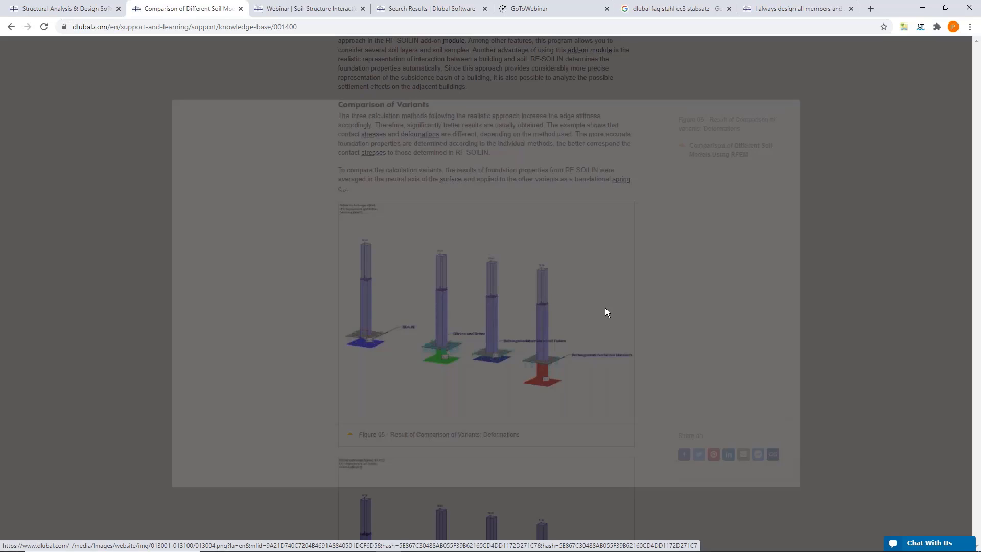
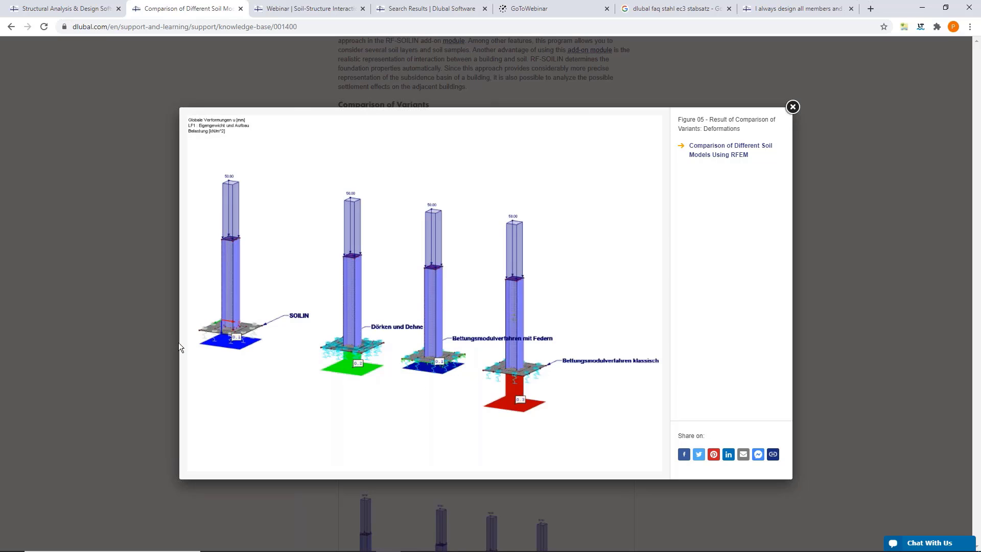
left_click(848, 365)
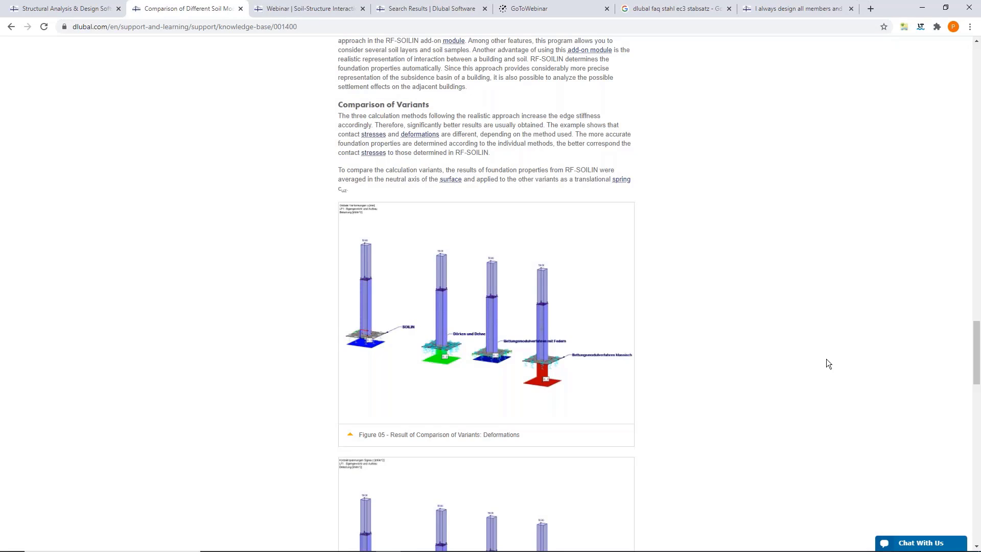
Return to the start of the article and highlight its number 001400 in the web address.
scroll(759, 337, "up", 5)
scroll(626, 302, "up", 13)
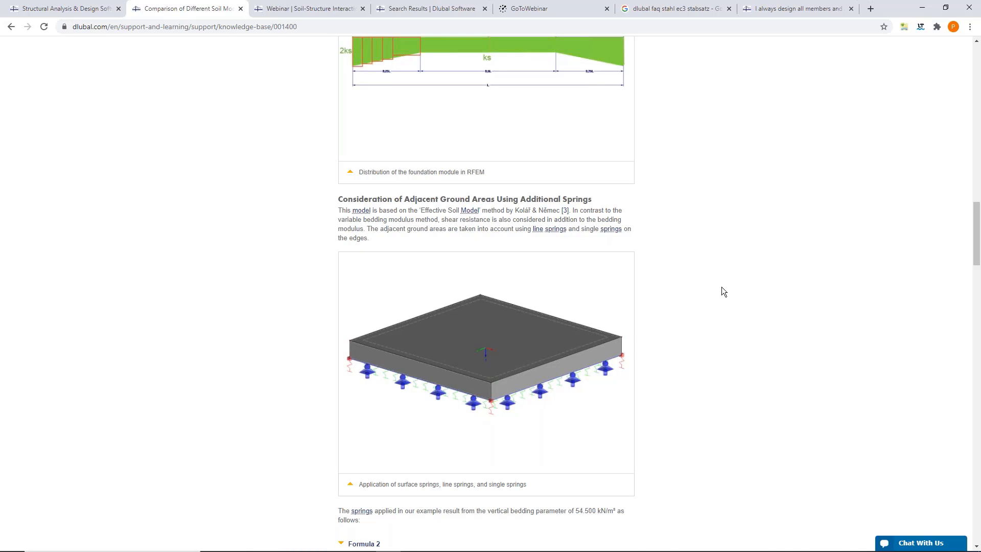
scroll(729, 284, "up", 14)
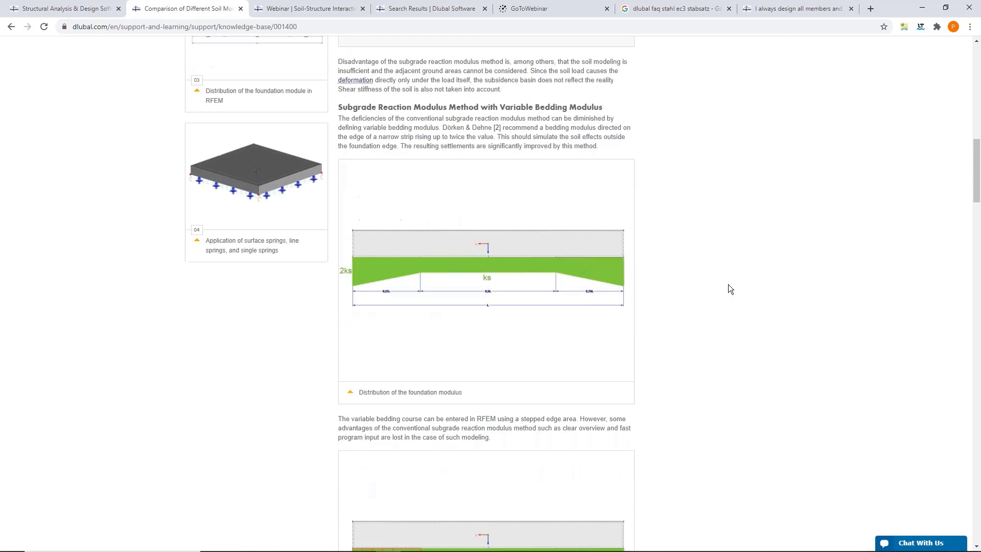
scroll(824, 322, "up", 6)
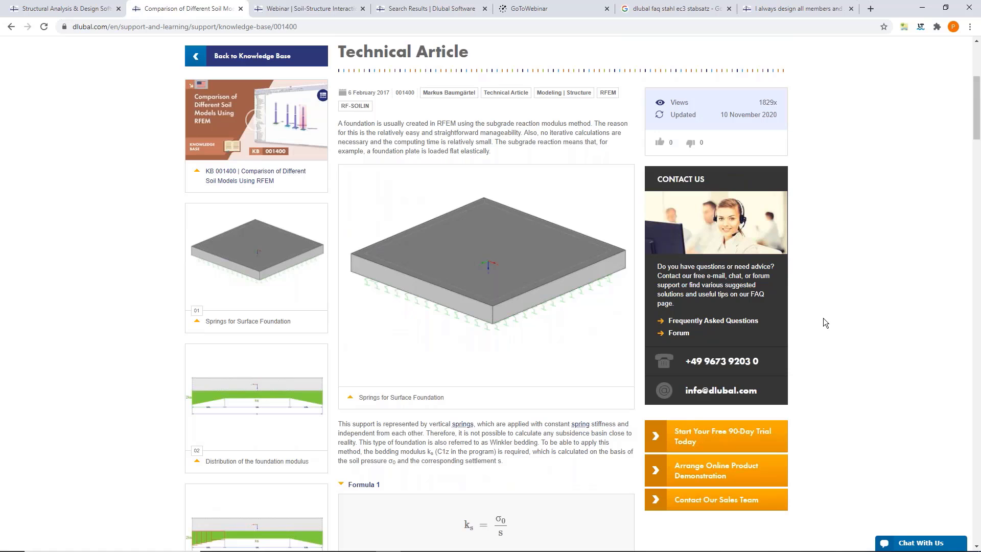
scroll(824, 317, "up", 4)
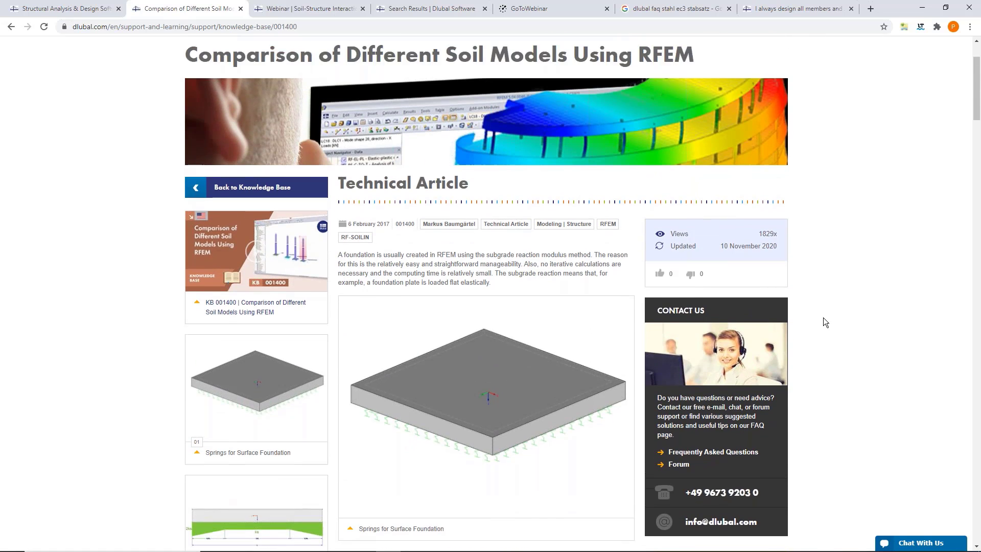
scroll(838, 316, "up", 1)
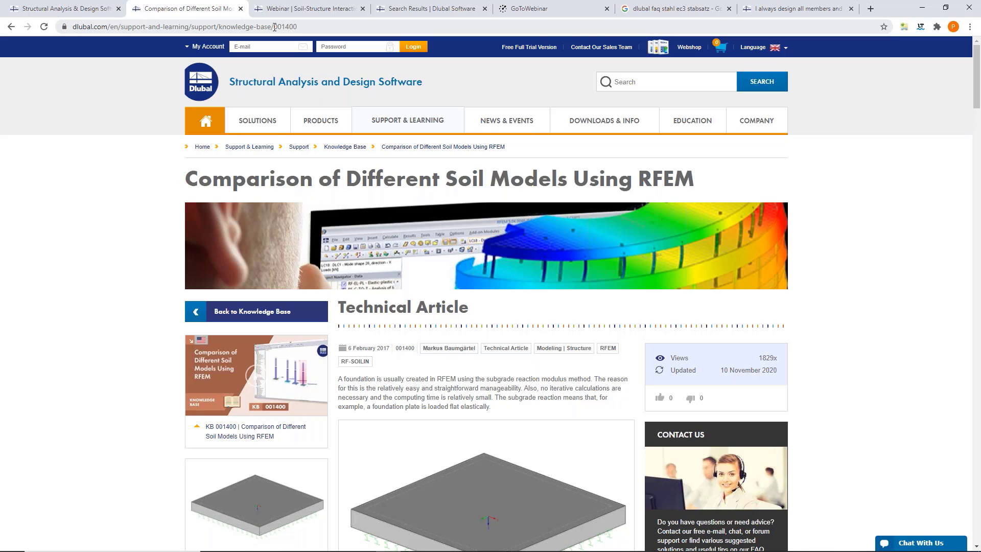
double_click(276, 26)
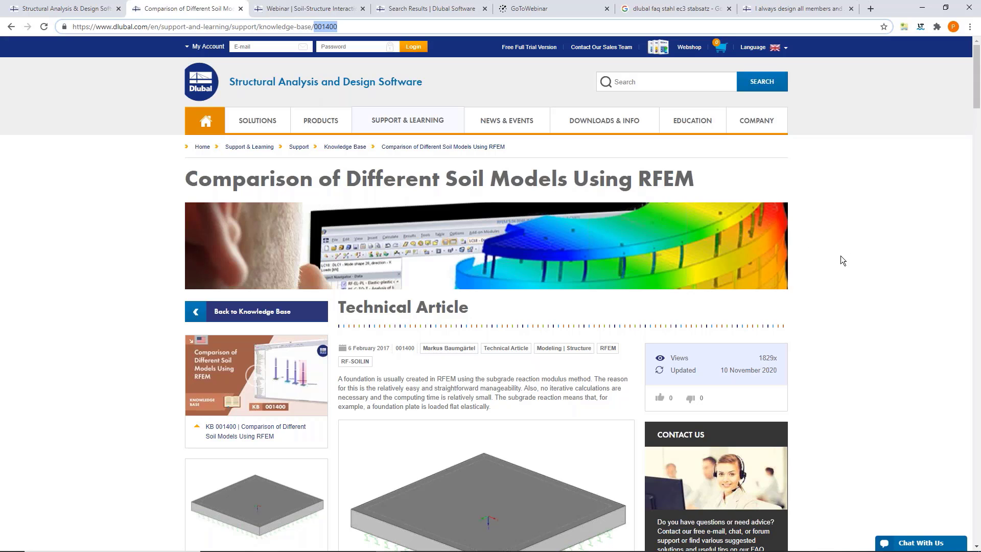
left_click(134, 229)
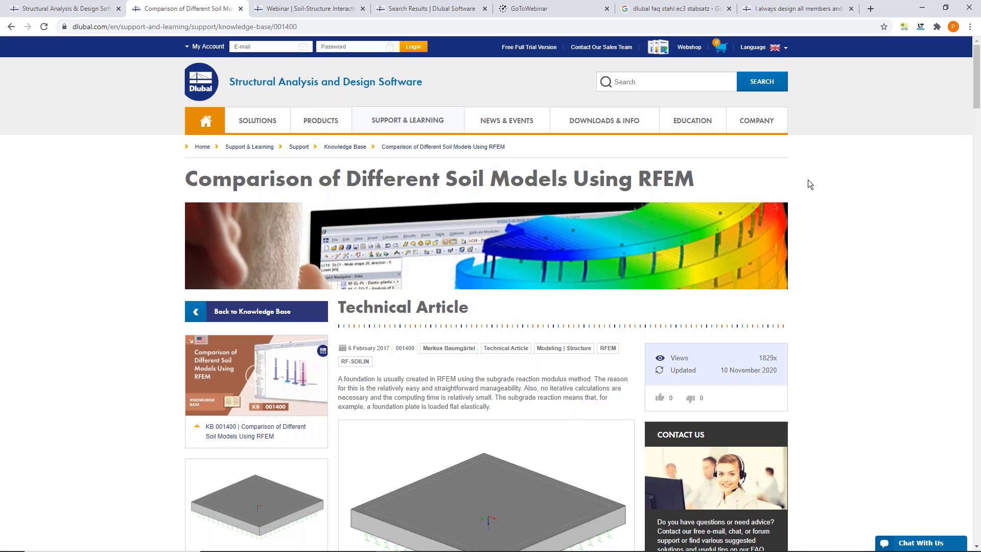
Find the "Soil-Structure Interaction in RFEM" webinar in Dlubal's webinar list and open its information page.
left_click(304, 12)
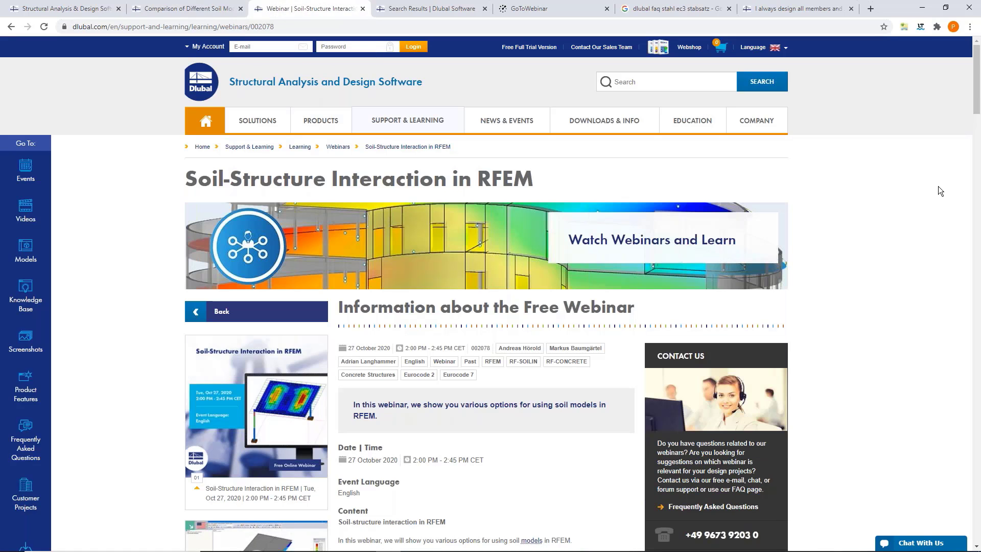
mouse_move(424, 122)
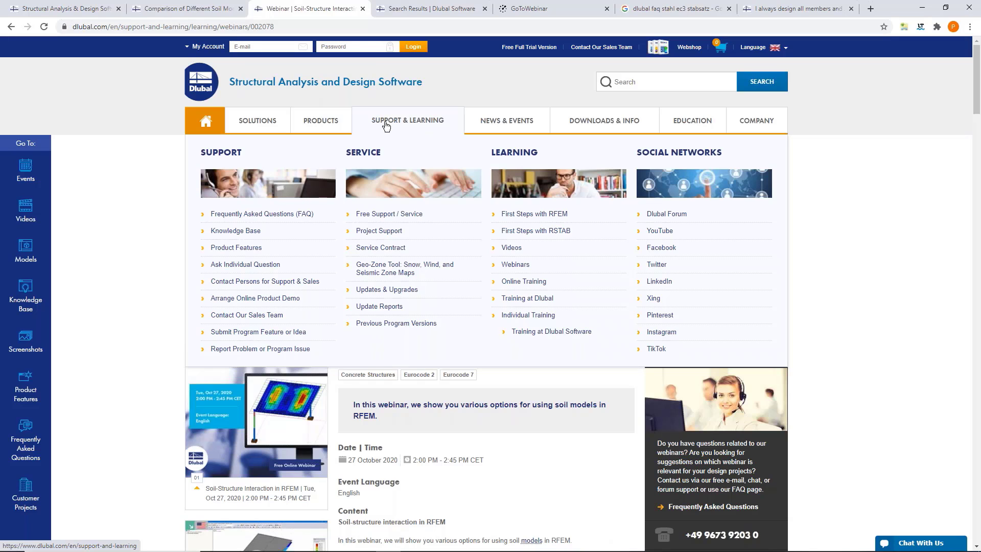
left_click(517, 265)
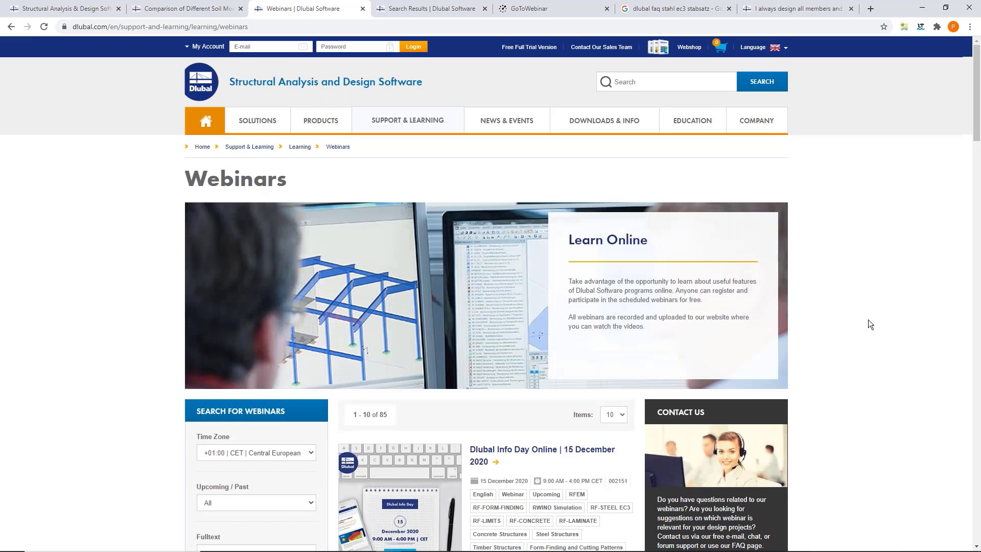
scroll(869, 325, "down", 3)
scroll(869, 320, "down", 10)
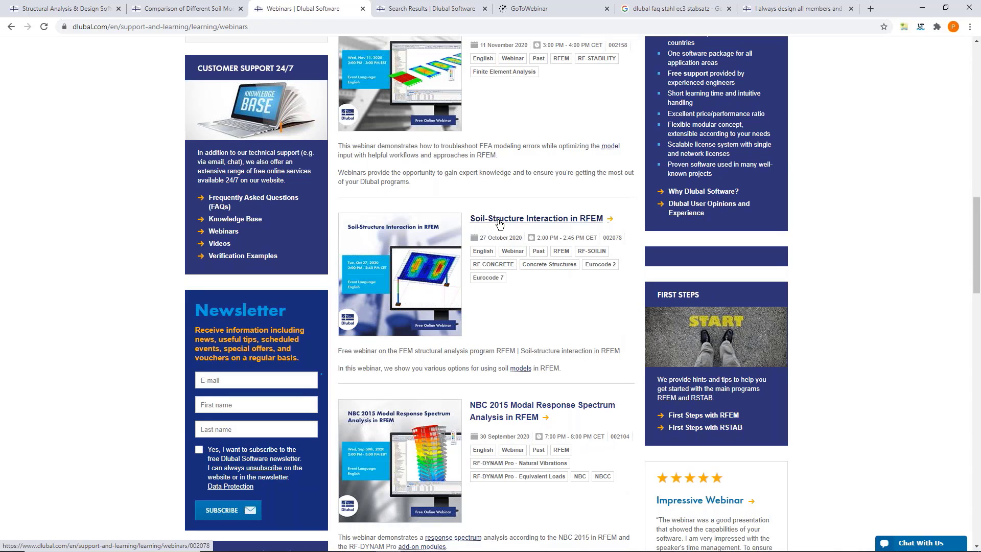
left_click(556, 220)
scroll(869, 265, "down", 2)
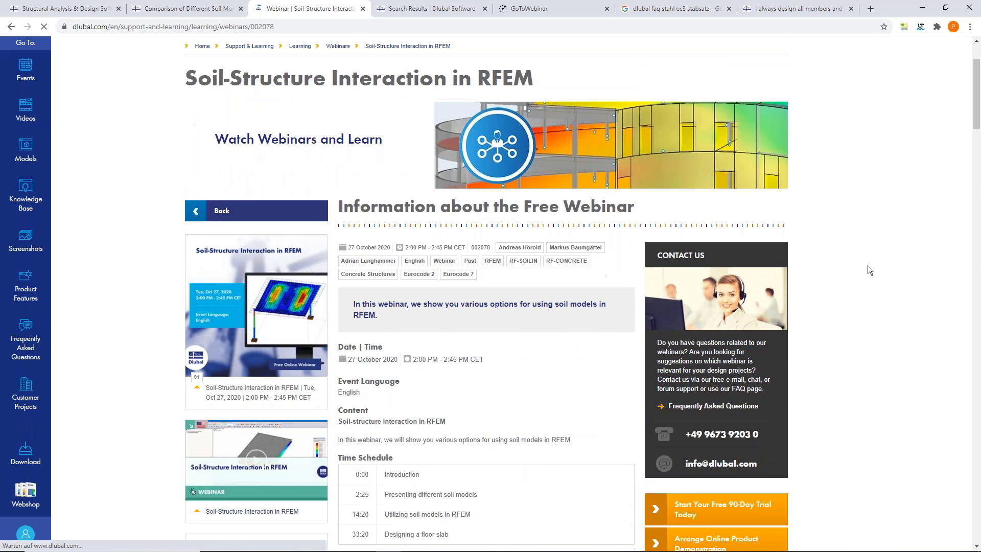
Read the webinar's information page down to its time schedule, download note and speakers.
scroll(868, 265, "down", 1)
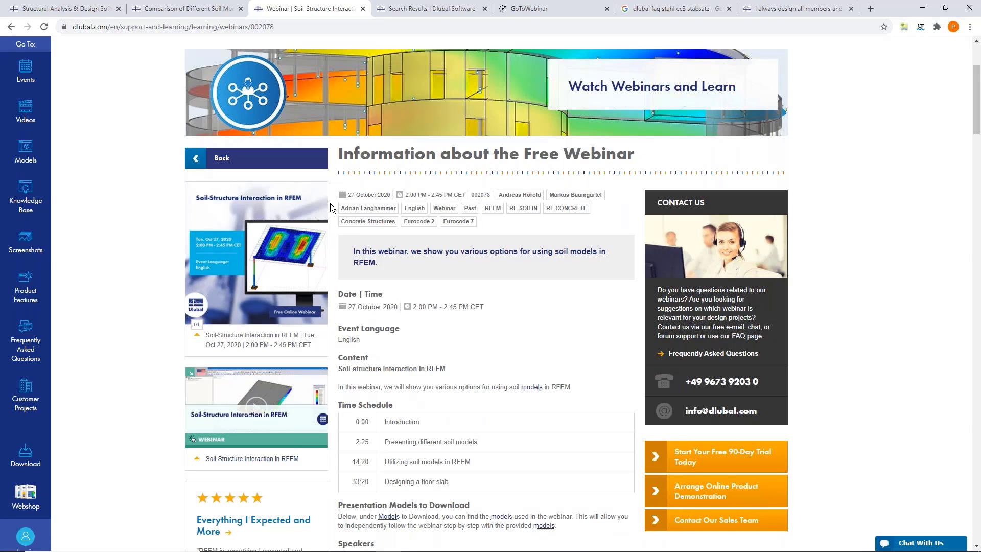
scroll(867, 330, "down", 1)
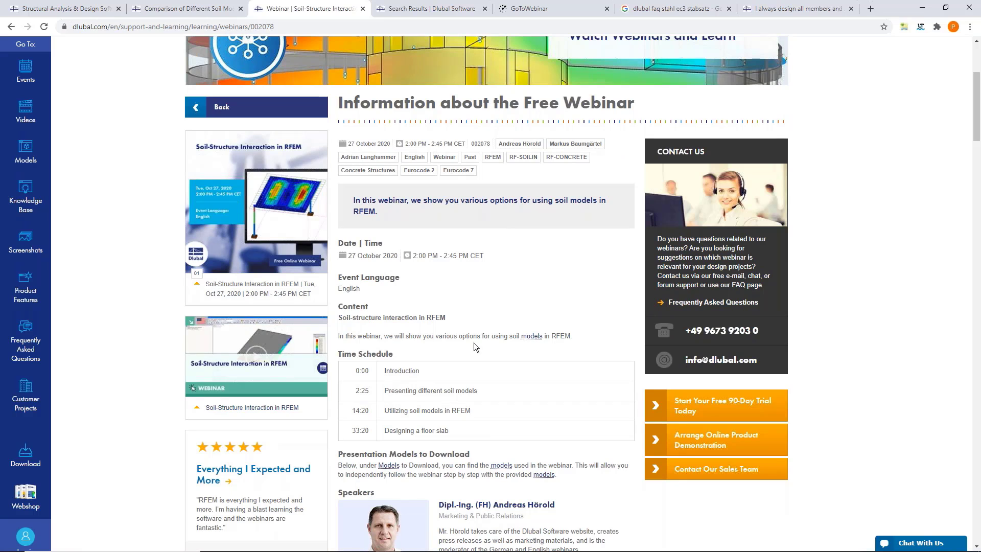
scroll(261, 327, "down", 1)
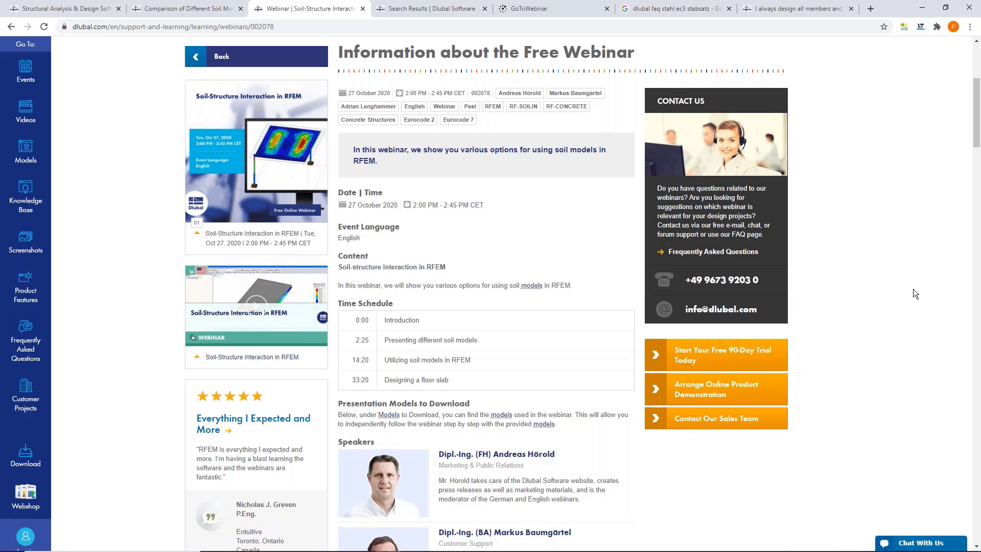
scroll(913, 293, "up", 1)
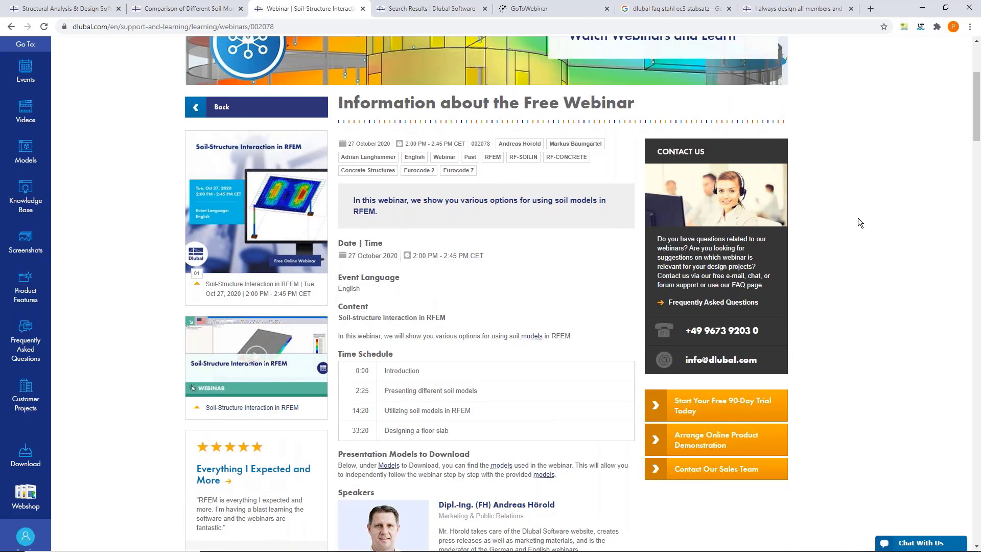
Go back to the article comparing soil models and review the subgrade reaction modulus, variable bedding and additional springs methods.
left_click(191, 8)
scroll(870, 284, "down", 10)
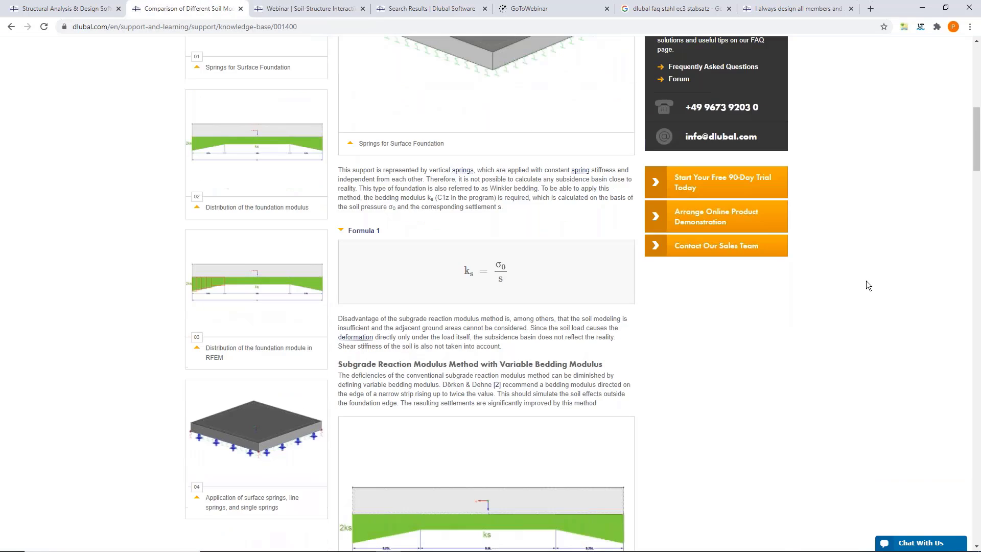
scroll(866, 280, "down", 6)
scroll(686, 234, "down", 2)
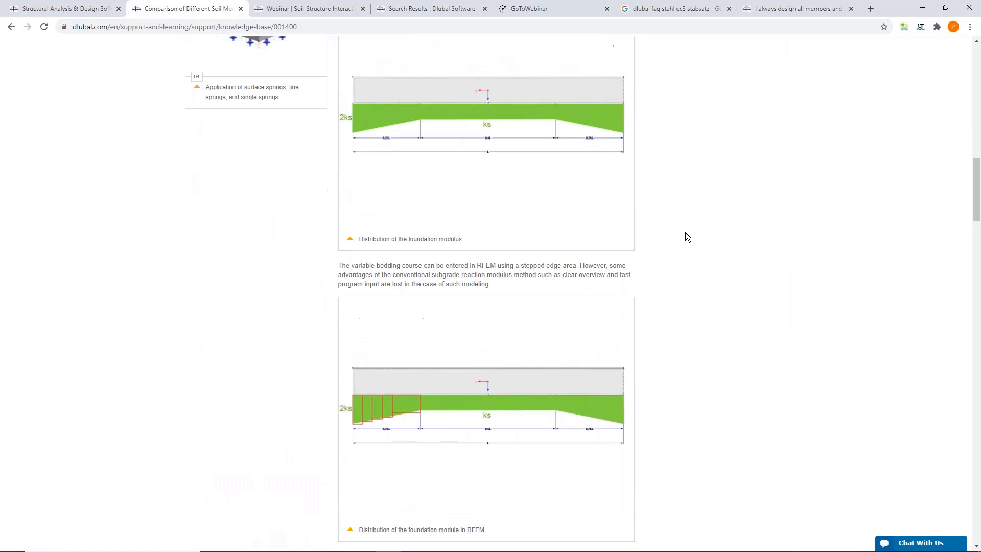
scroll(670, 204, "down", 3)
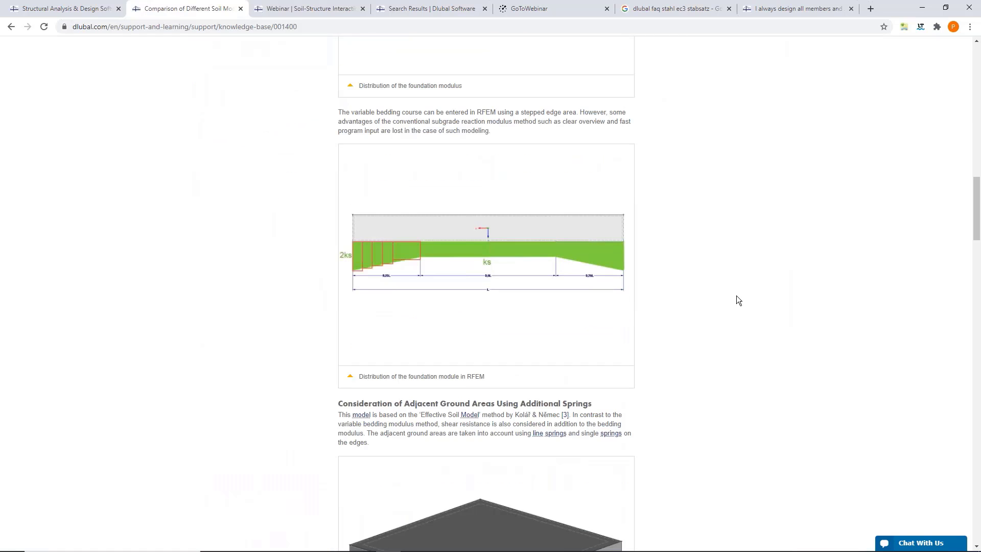
scroll(736, 296, "down", 2)
scroll(736, 291, "down", 1)
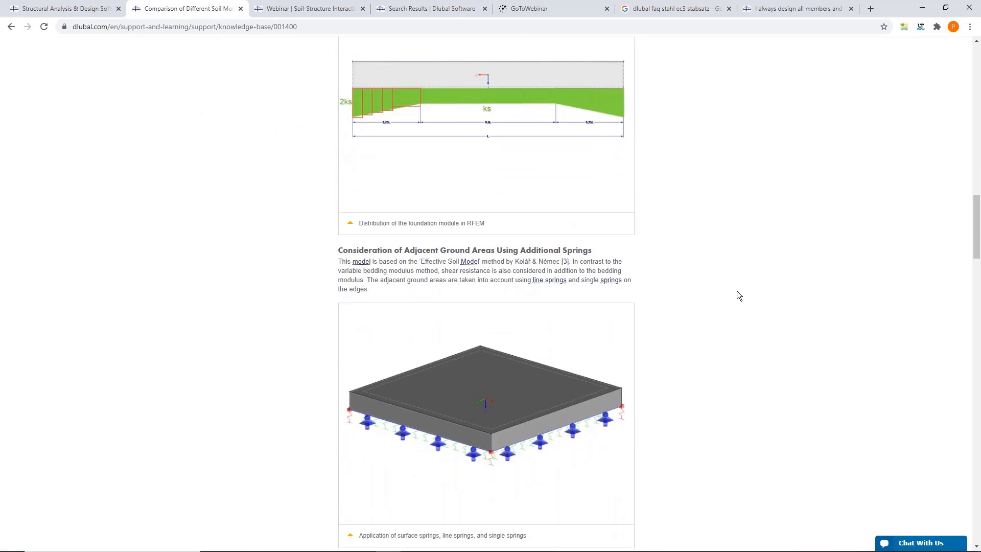
scroll(737, 295, "up", 1)
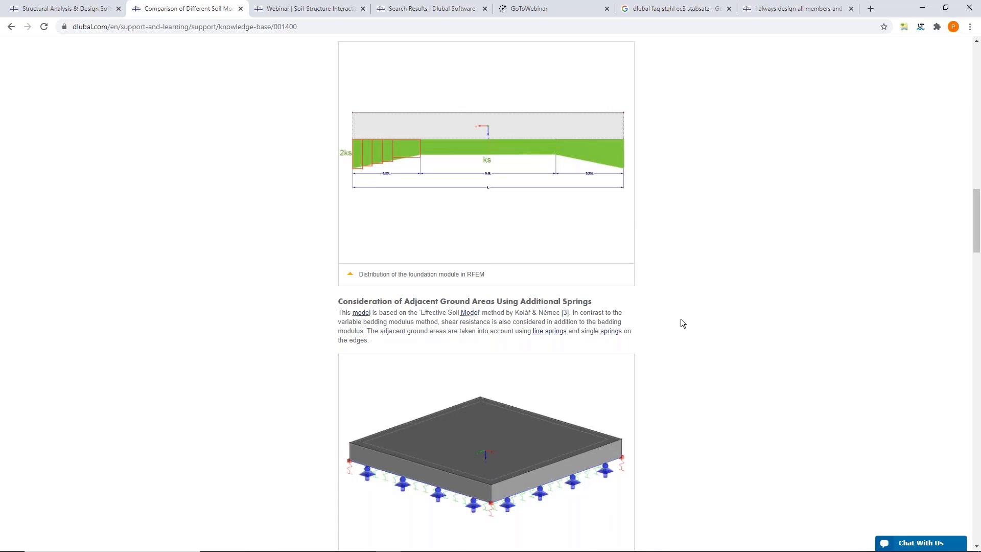
scroll(629, 381, "up", 10)
scroll(418, 133, "up", 13)
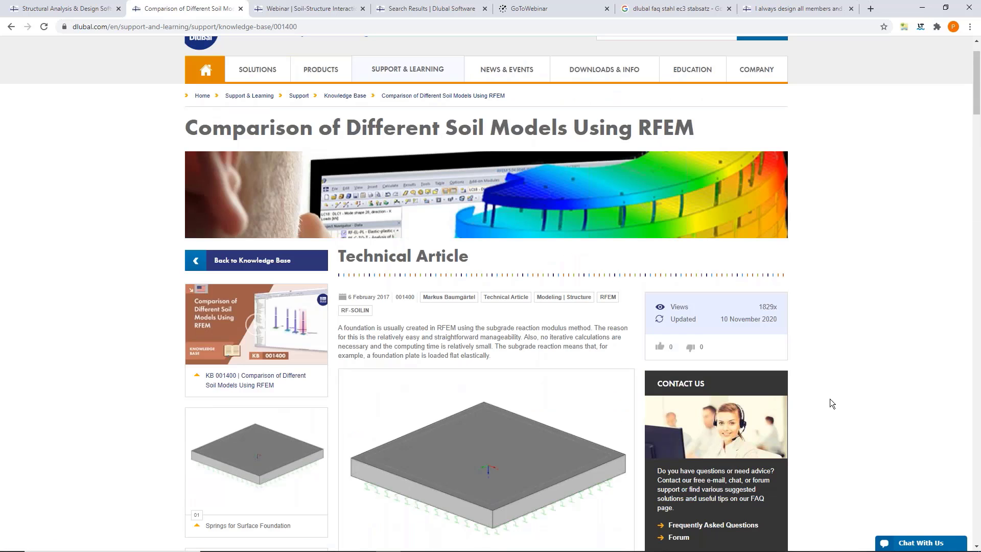
scroll(826, 408, "down", 7)
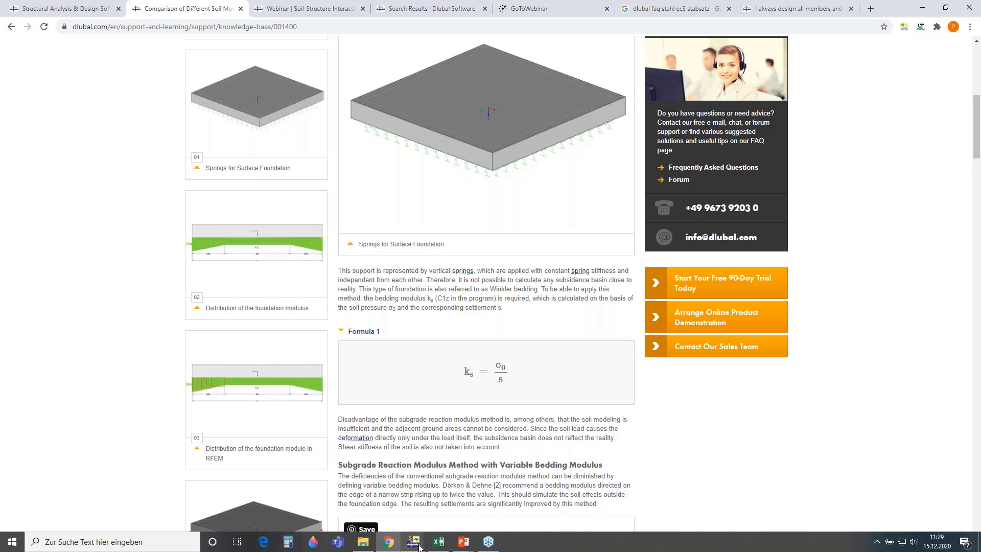
Switch to RFEM and set both shear spring constants, Cv,xz and Cv,yz, of the surface support on surfaces 1-27 to 672 kN/m.
mouse_move(414, 542)
left_click(379, 496)
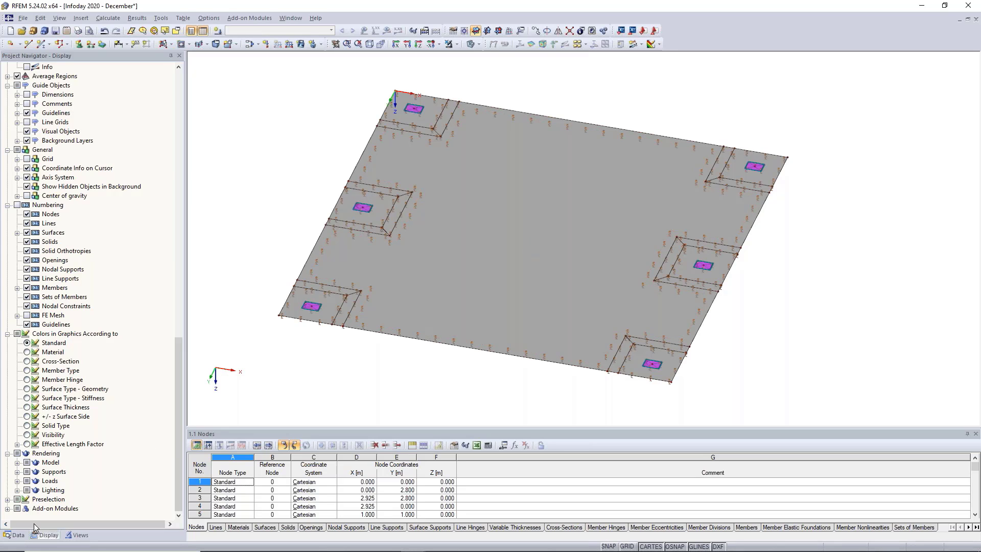
left_click(15, 536)
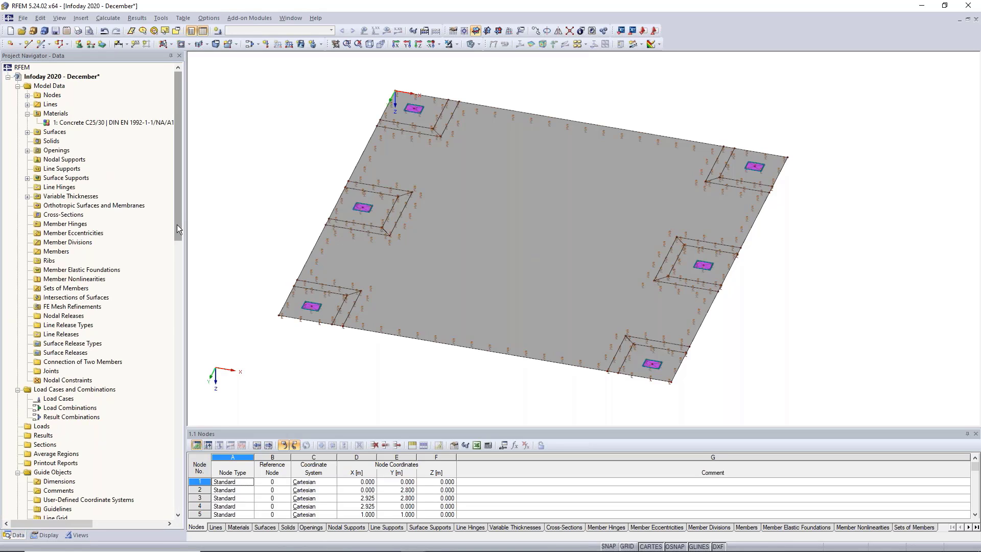
left_click(29, 179)
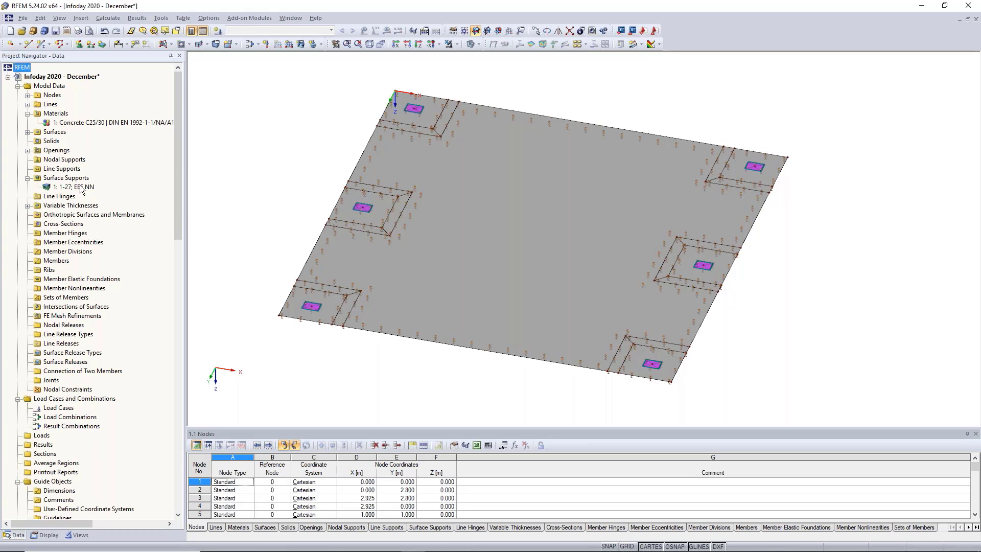
double_click(77, 187)
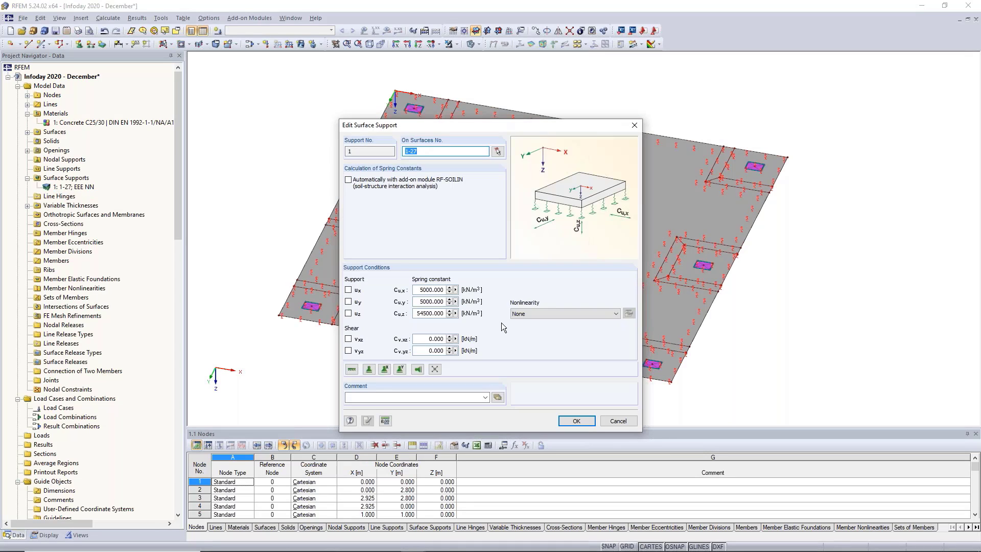
left_click(434, 339)
type("672")
key("Tab")
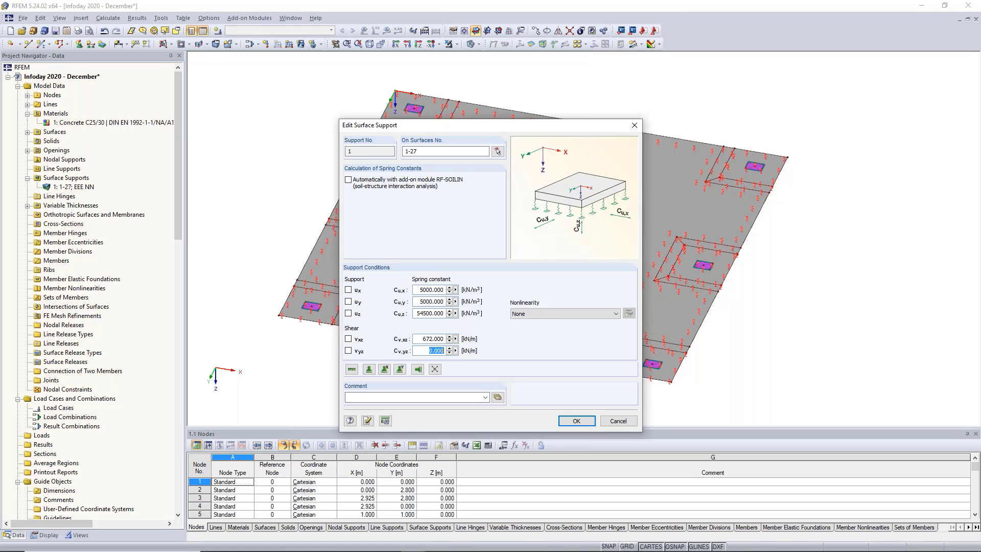
type("672")
left_click(423, 338)
left_click(576, 420)
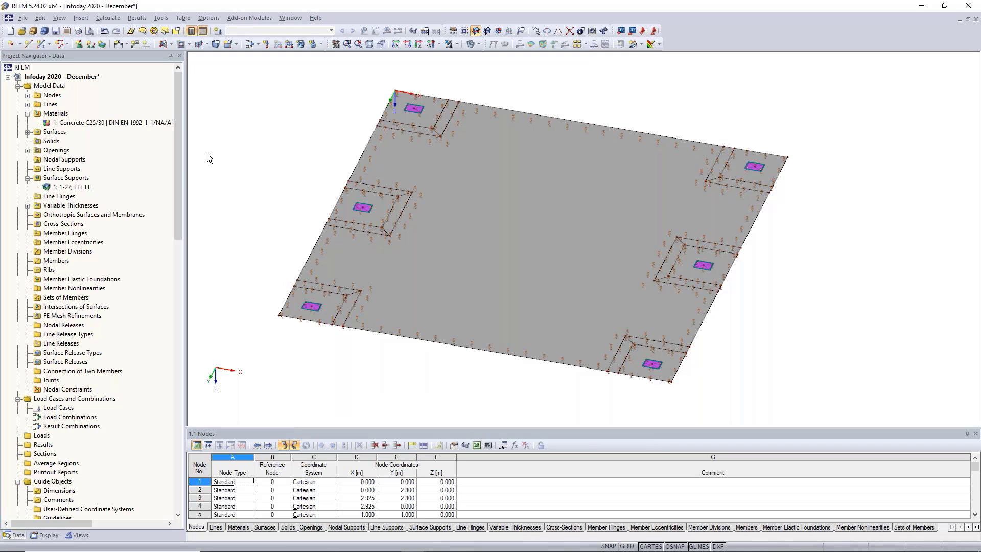
Select all boundary lines along the four outer edges of the slab and make a line support available on them.
scroll(290, 148, "down", 1)
middle_click_drag(309, 166, 352, 158, "ctrl")
left_click_drag(299, 109, 342, 349)
left_click_drag(653, 111, 707, 370)
middle_click_drag(613, 273, 396, 211, "ctrl")
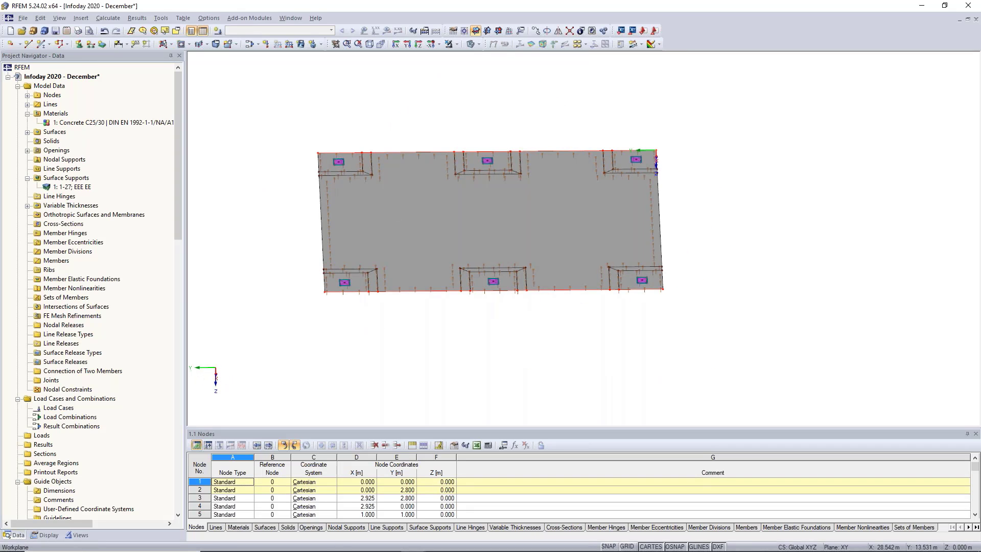
left_click_drag(299, 127, 329, 338)
middle_click_drag(717, 175, 712, 154, "ctrl")
left_click_drag(653, 133, 703, 367)
middle_click_drag(527, 286, 705, 307, "ctrl")
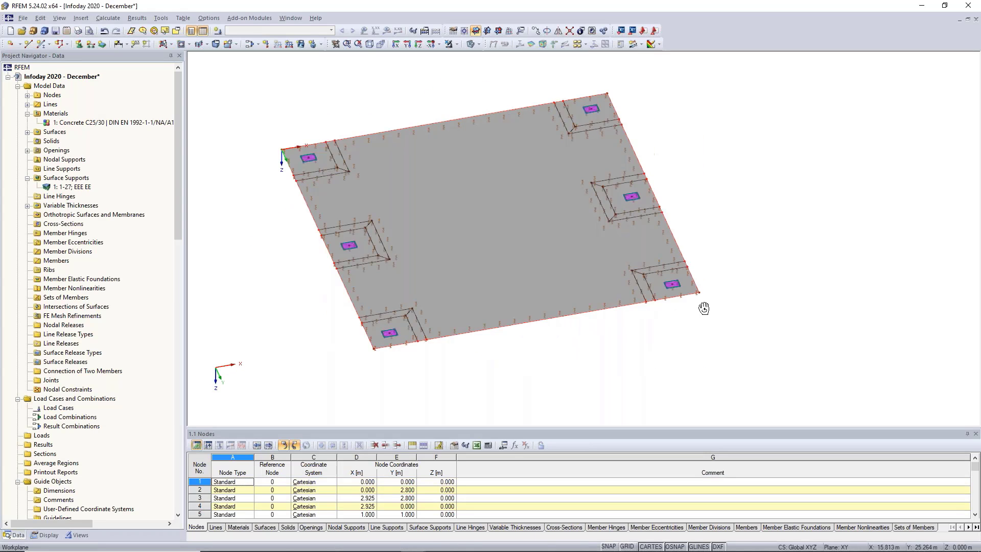
double_click(367, 134)
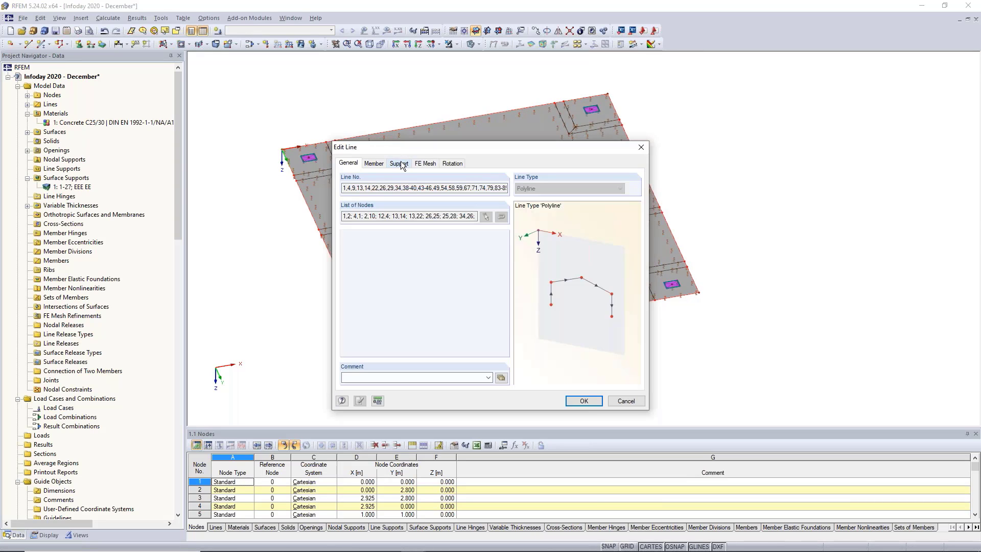
left_click(399, 163)
left_click(346, 217)
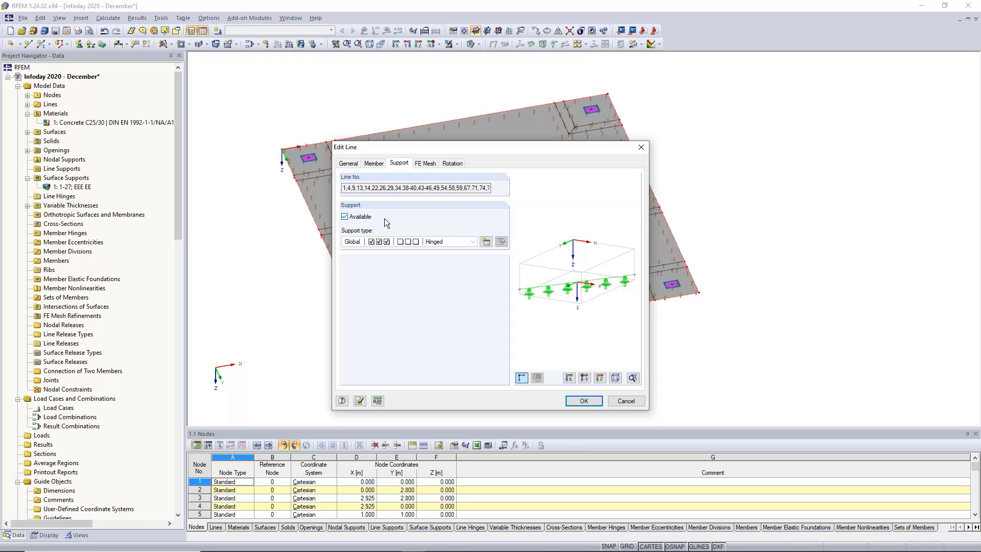
Create a new line support type for the slab edges with X, Y and Z unfixed and spring constant Cu,Z of 6055 kN/m².
left_click(485, 241)
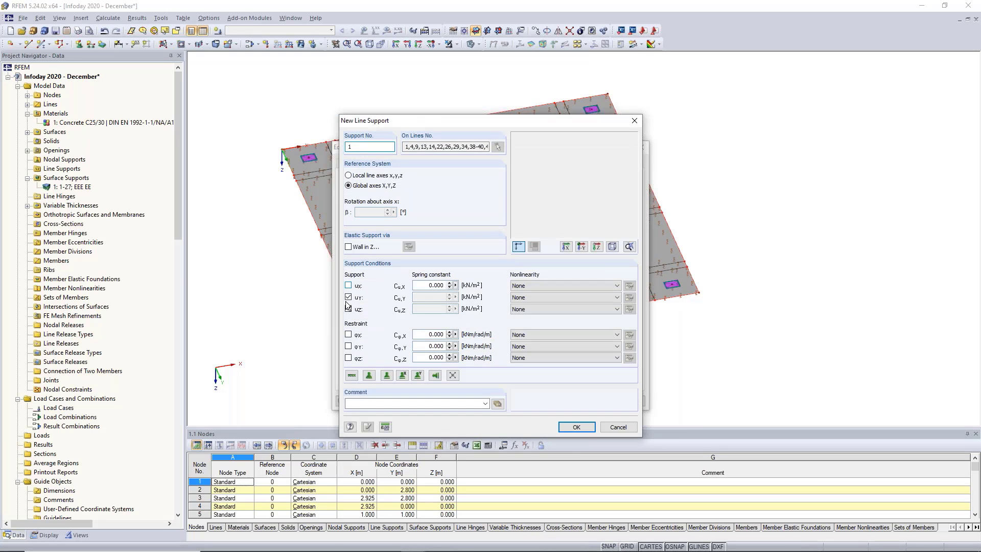
left_click(348, 296)
left_click(348, 309)
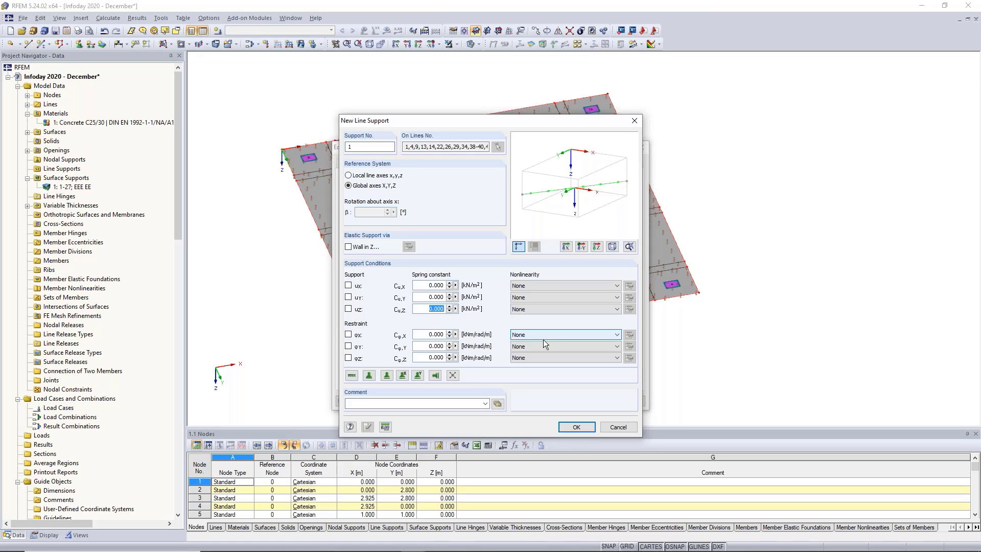
type("6055")
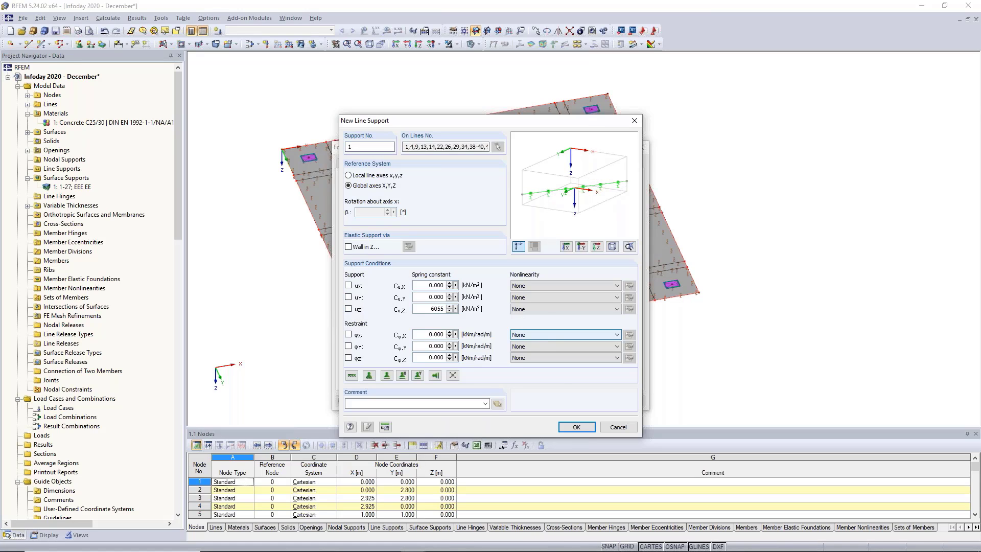
left_click(587, 428)
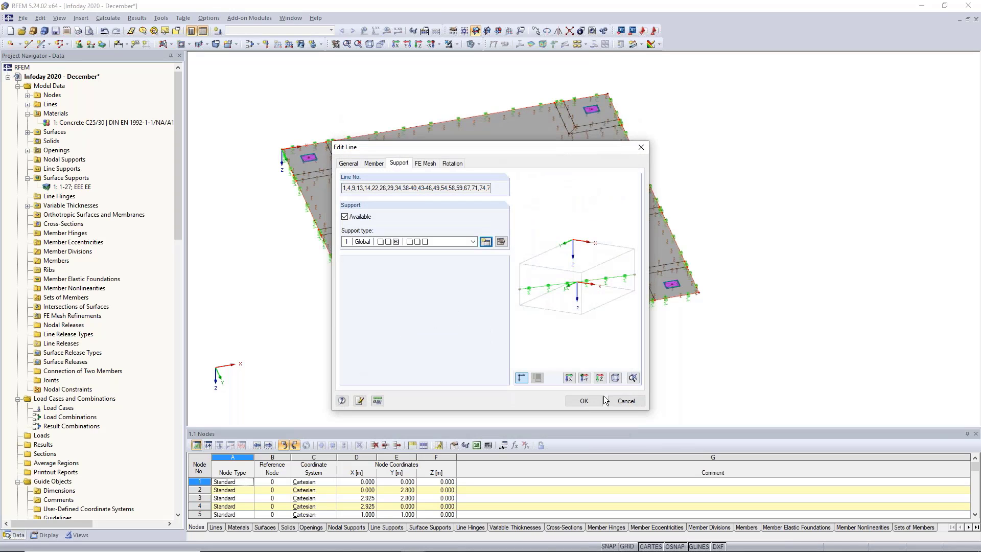
key("Return")
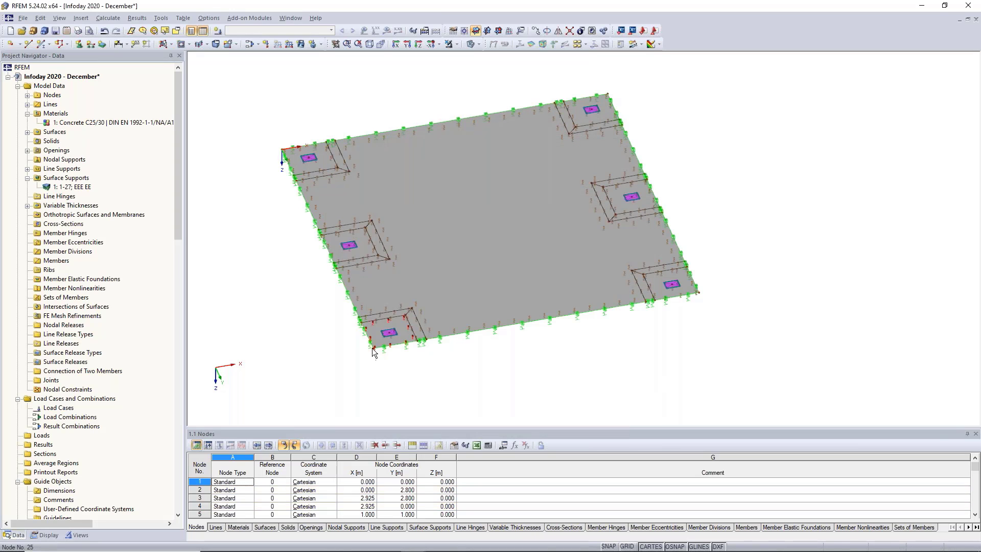
Select the slab's four corner nodes 1, 25, 40 and 64 and make a nodal support available on them.
left_click(373, 350)
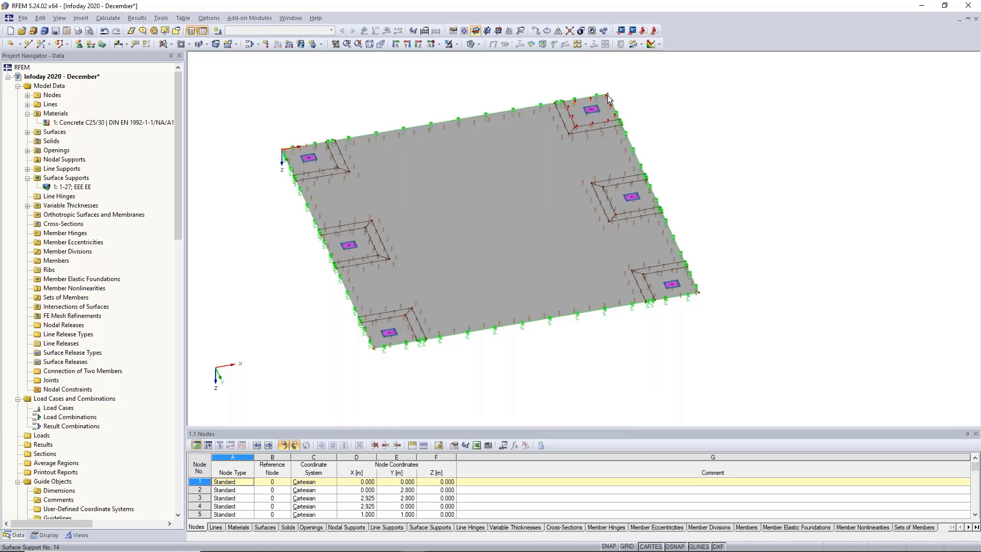
left_click(698, 294)
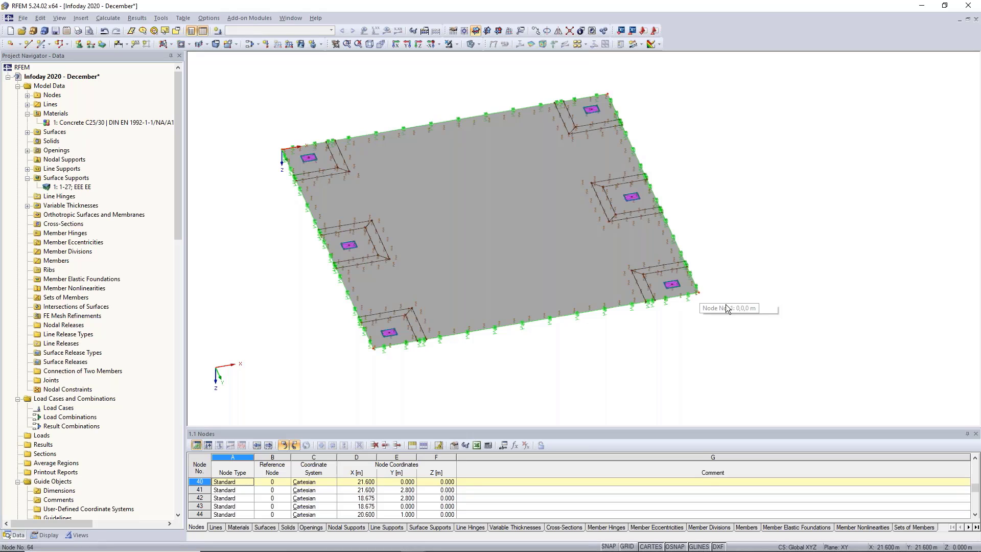
left_click(700, 295)
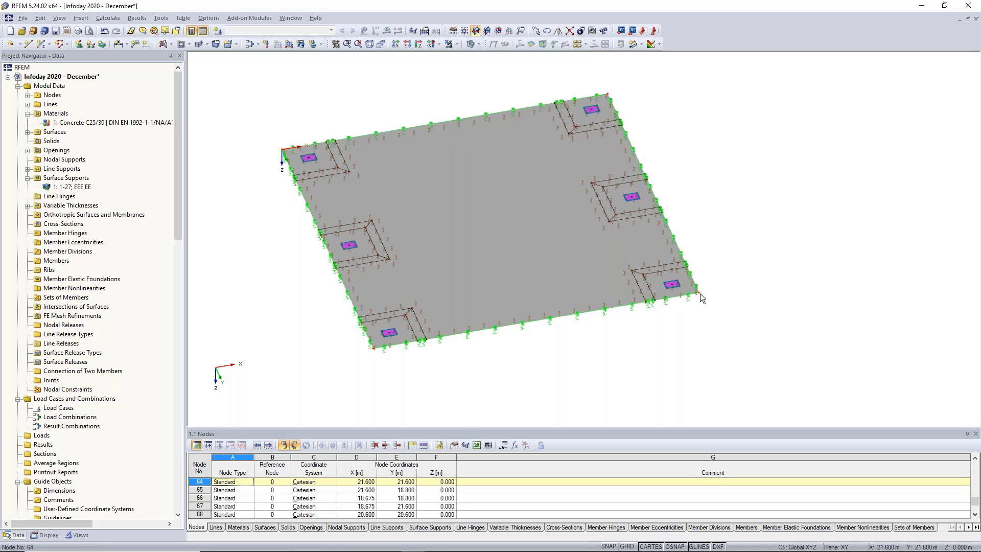
double_click(443, 266)
left_click(417, 179)
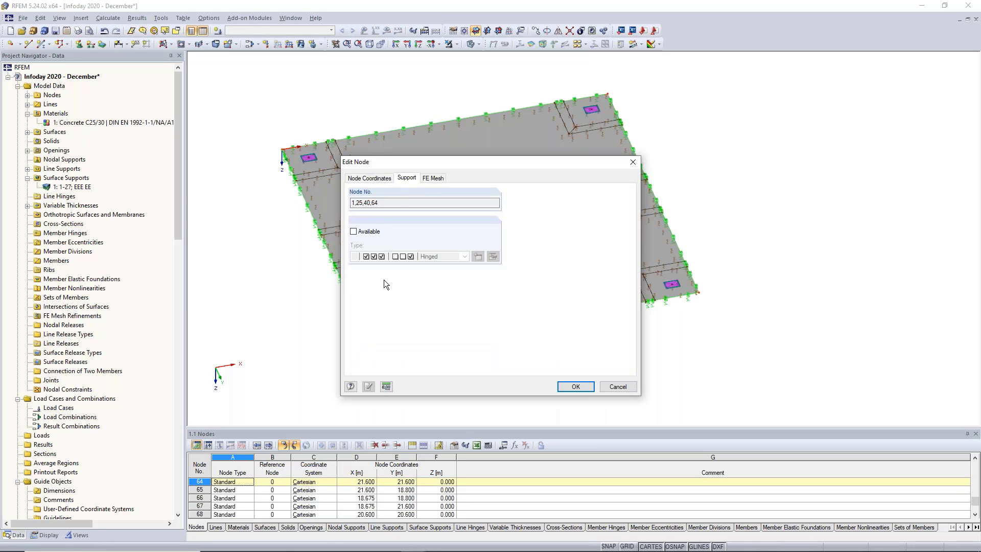
left_click(366, 234)
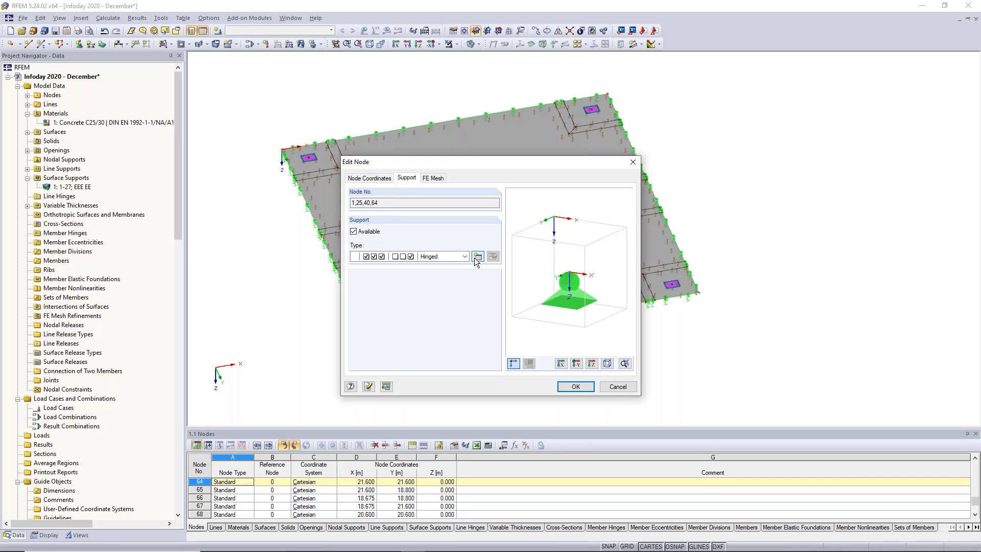
Create a new nodal support type for the corners with all supports and restraints unfixed and spring constant Cu,Z of 336 kN/m.
left_click(477, 257)
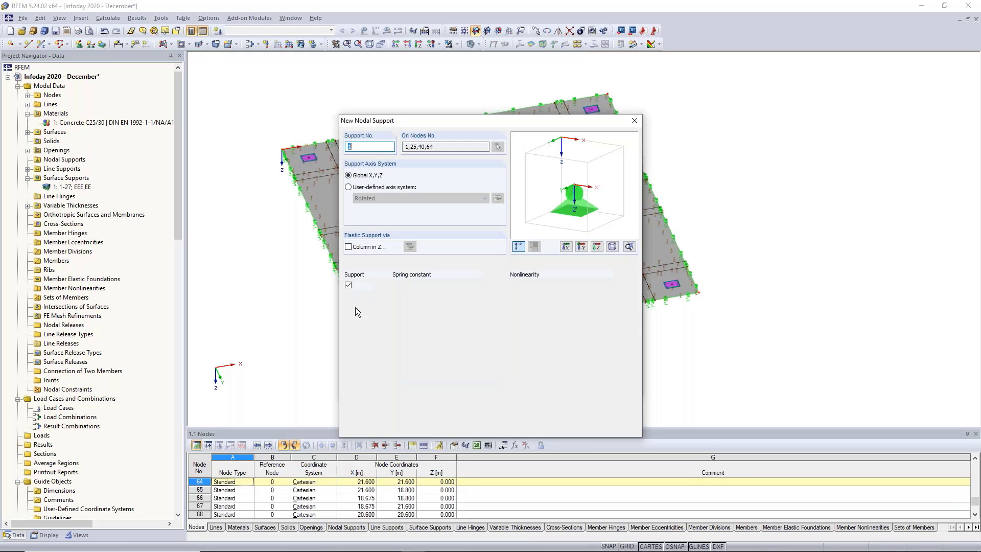
left_click(348, 286)
left_click(349, 297)
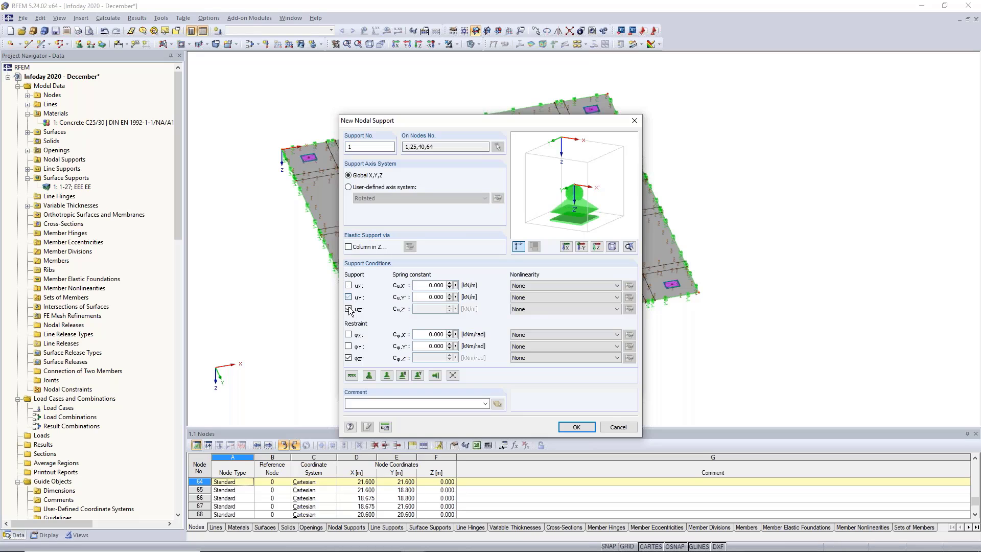
left_click(349, 308)
left_click(348, 357)
double_click(436, 308)
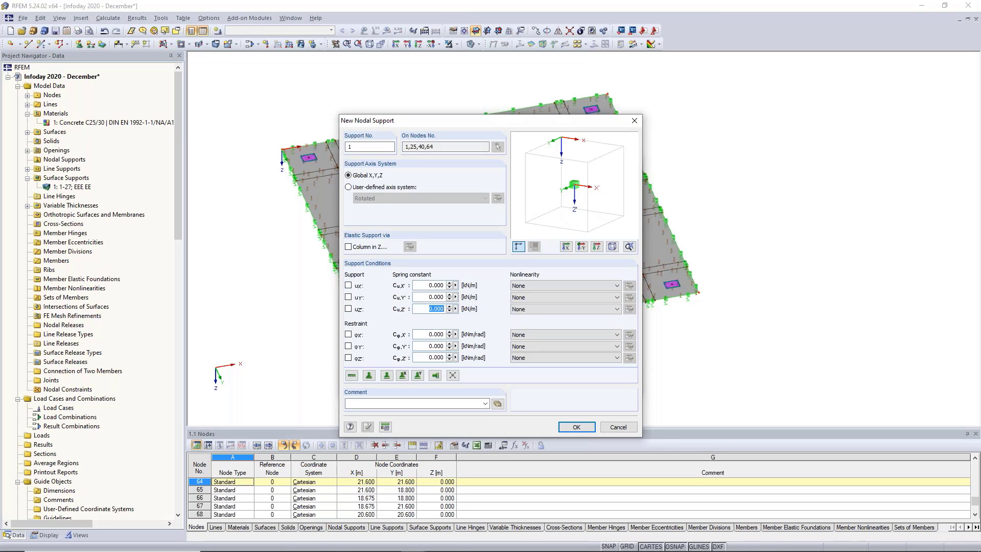
type("336")
left_click(423, 297)
left_click(580, 428)
key("Return")
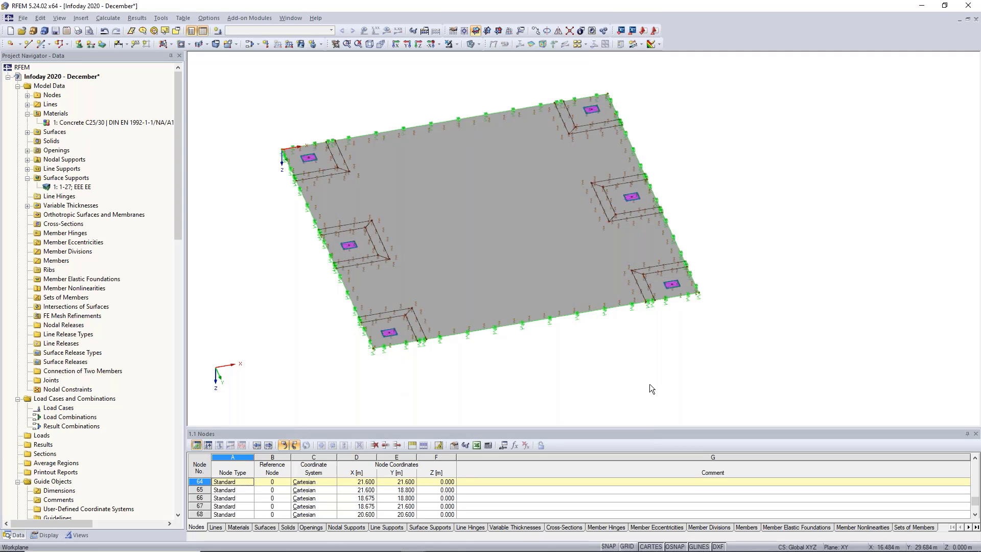
Clear the selection, save the model and show it as a wireframe.
left_click(650, 385)
middle_click_drag(660, 383, 787, 314, "ctrl")
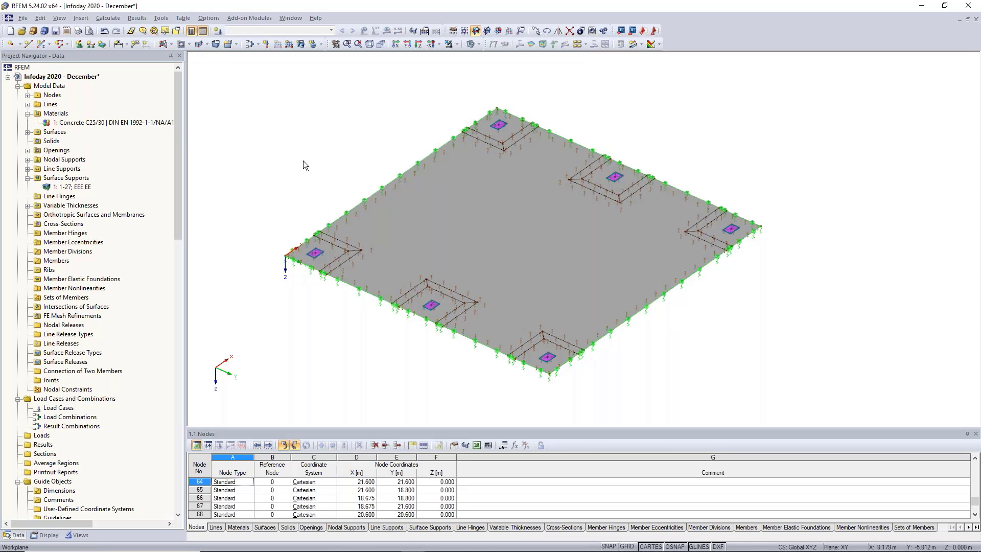
key("ctrl+s")
middle_click_drag(314, 154, 346, 155, "ctrl")
middle_click_drag(345, 155, 334, 176)
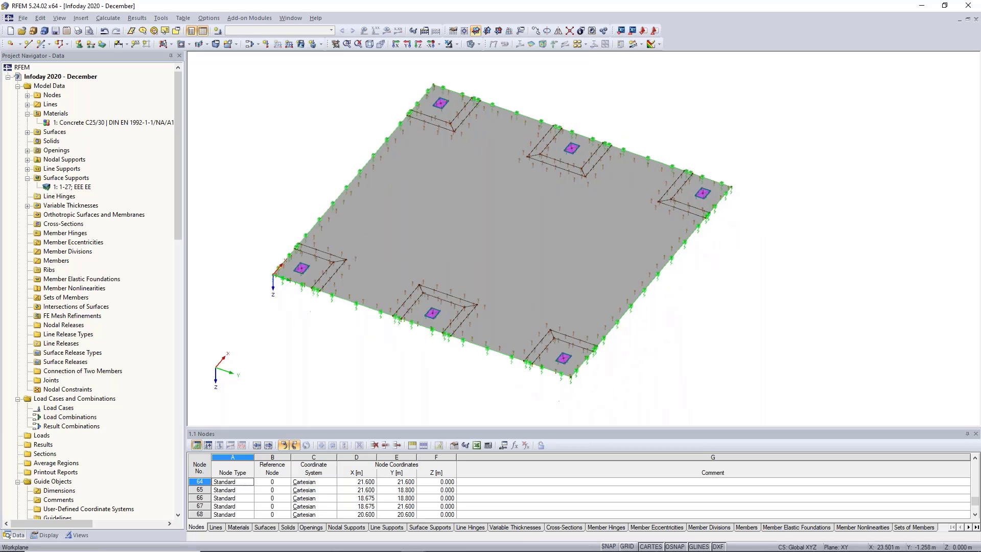
left_click(480, 45)
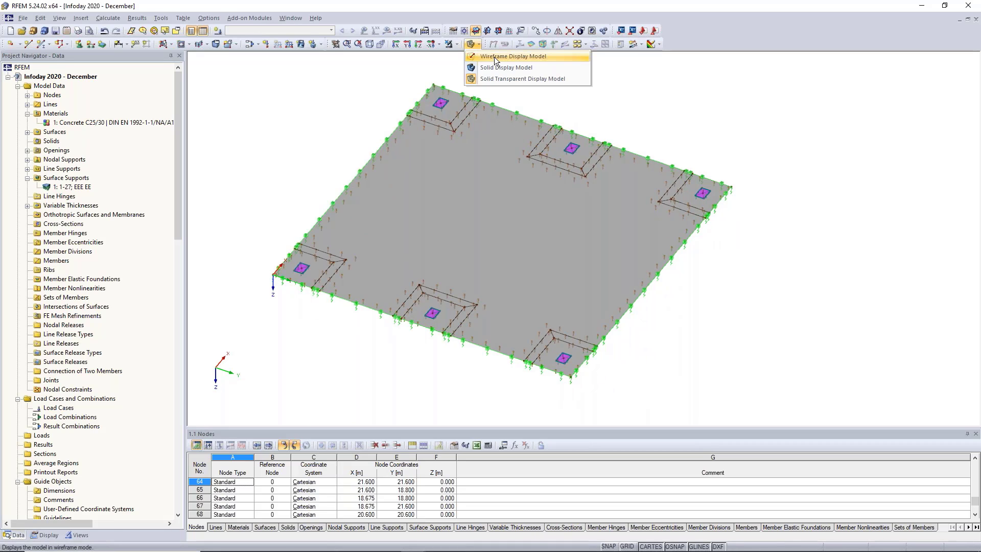
left_click(495, 57)
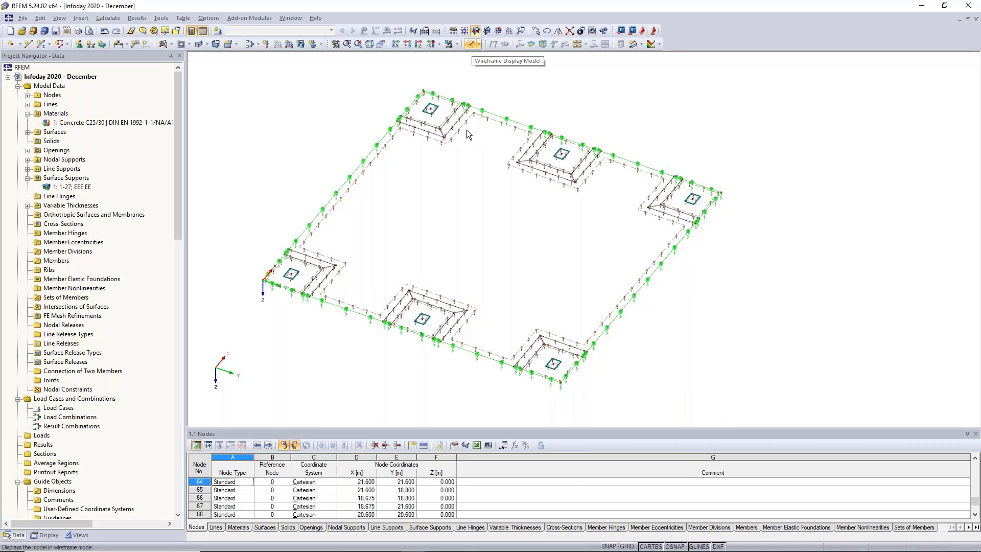
Generate the FE mesh for the foundation slab model.
middle_click_drag(691, 344, 728, 345)
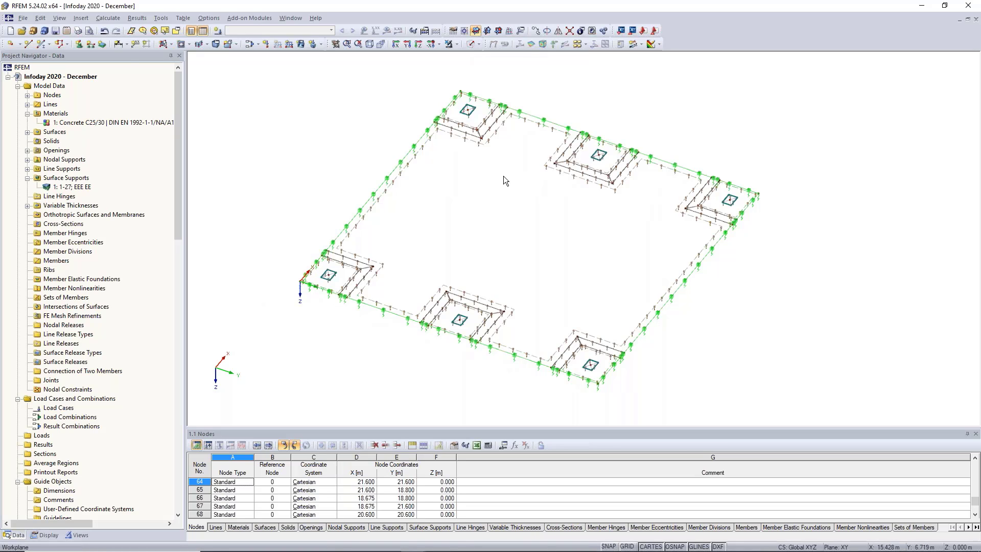
left_click(116, 19)
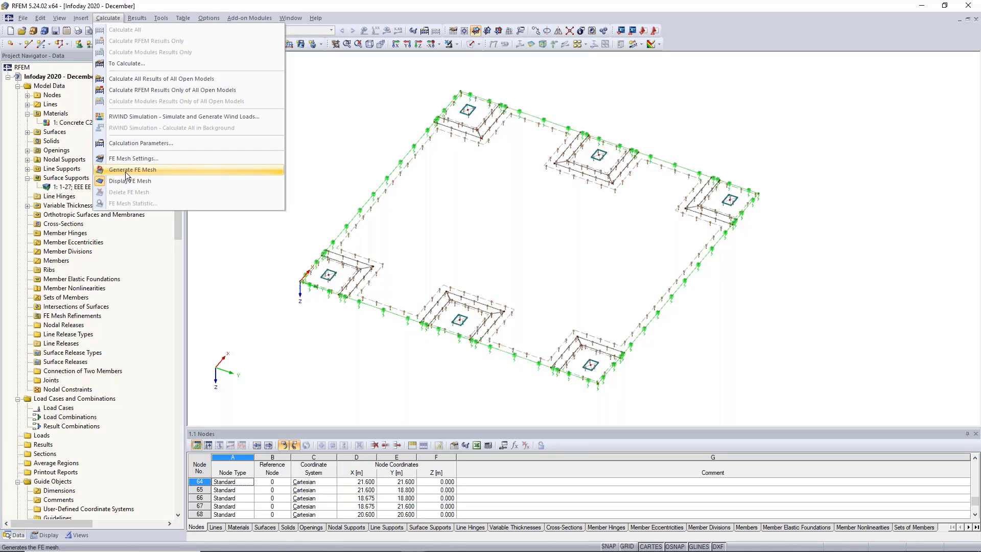
left_click(149, 171)
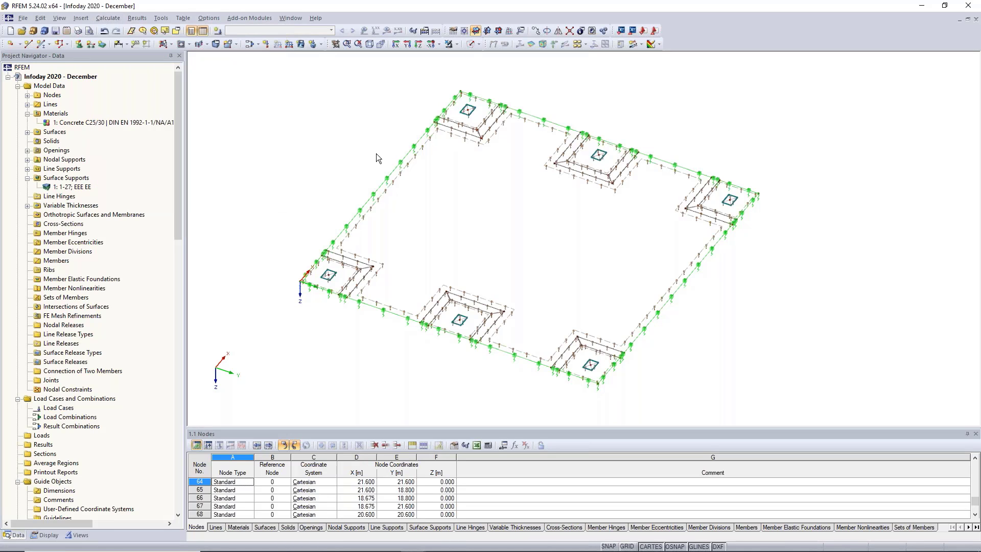
Set the global target length of finite elements to 1 m and regenerate the FE mesh.
middle_click_drag(492, 175, 542, 179, "ctrl")
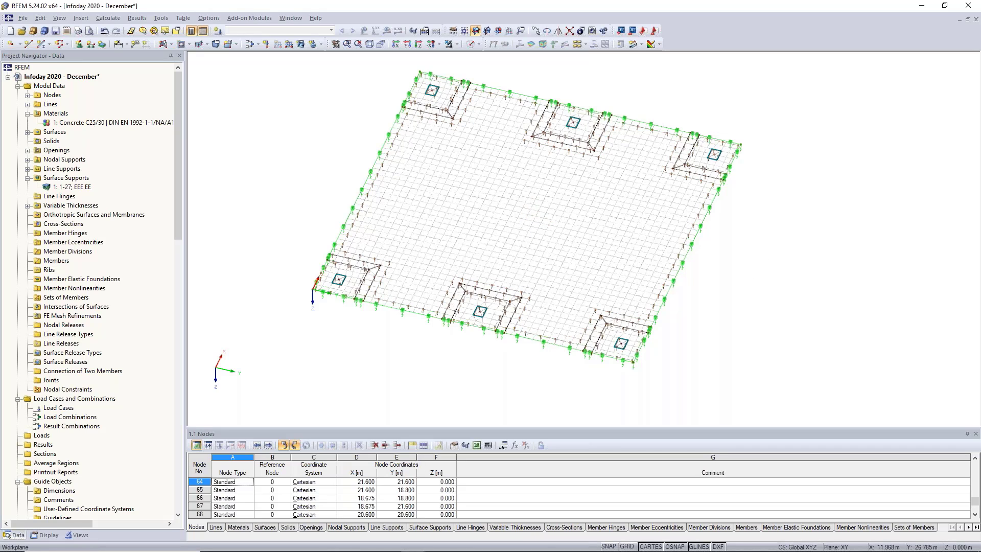
middle_click_drag(772, 264, 731, 271, "ctrl")
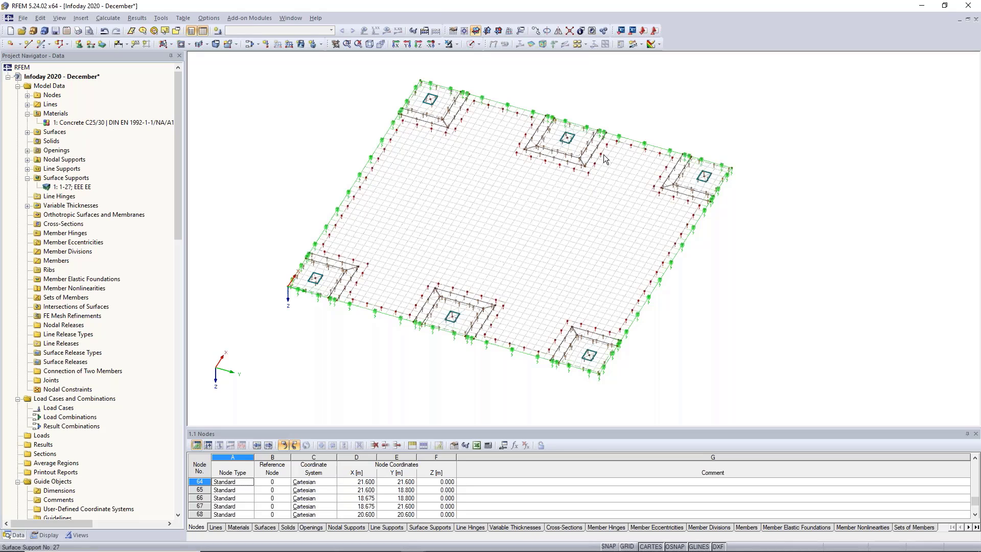
scroll(419, 80, "up", 5)
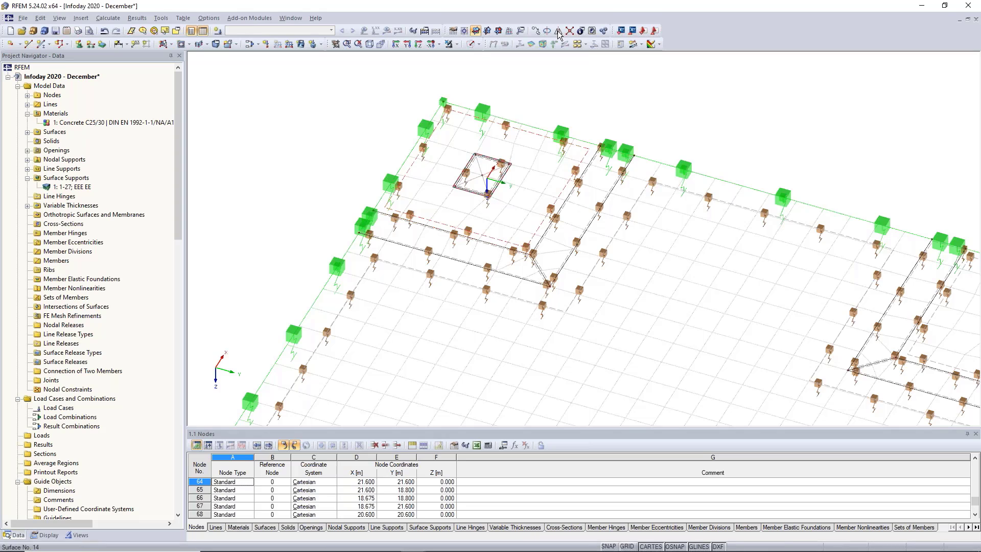
scroll(459, 103, "down", 5)
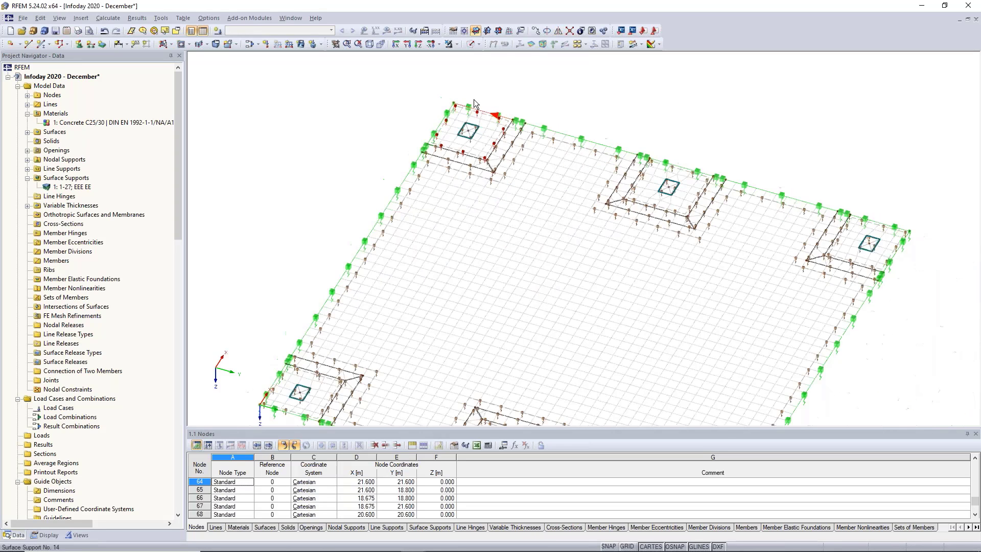
middle_click_drag(817, 249, 974, 142)
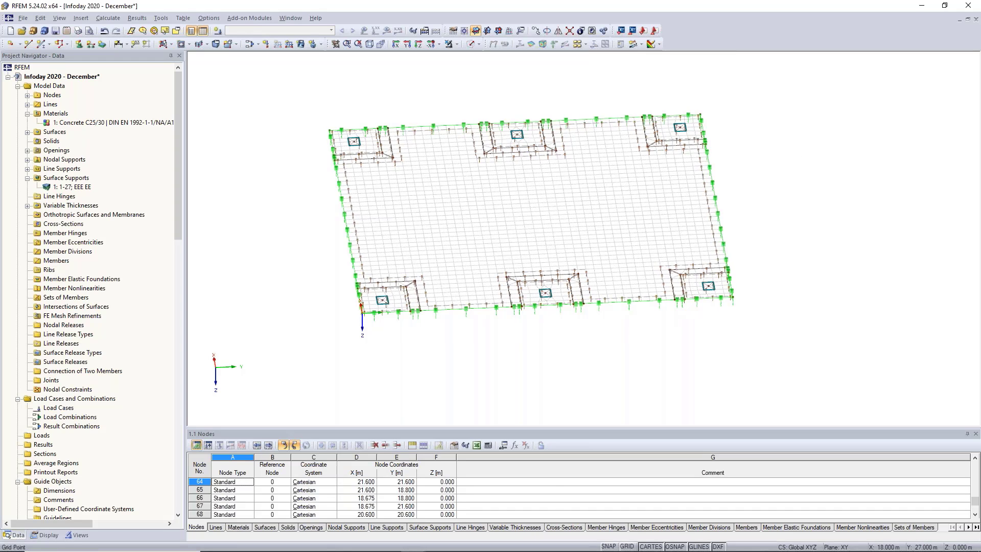
middle_click_drag(796, 144, 712, 215, "ctrl")
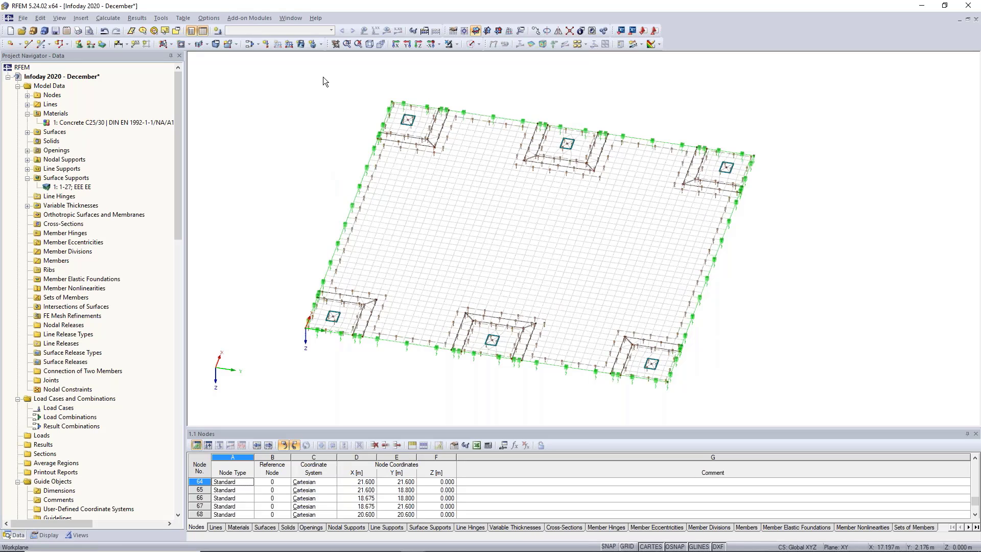
left_click(108, 18)
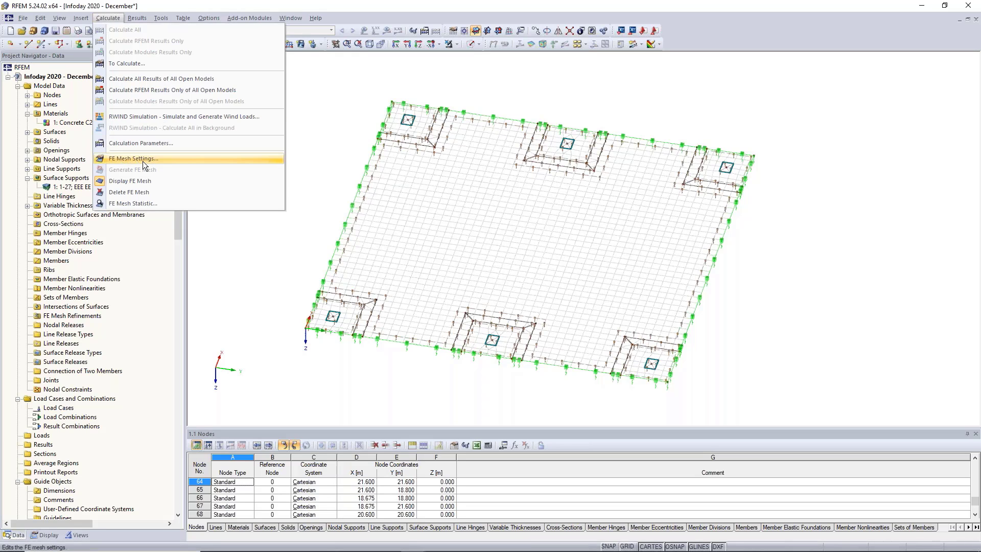
key("Return")
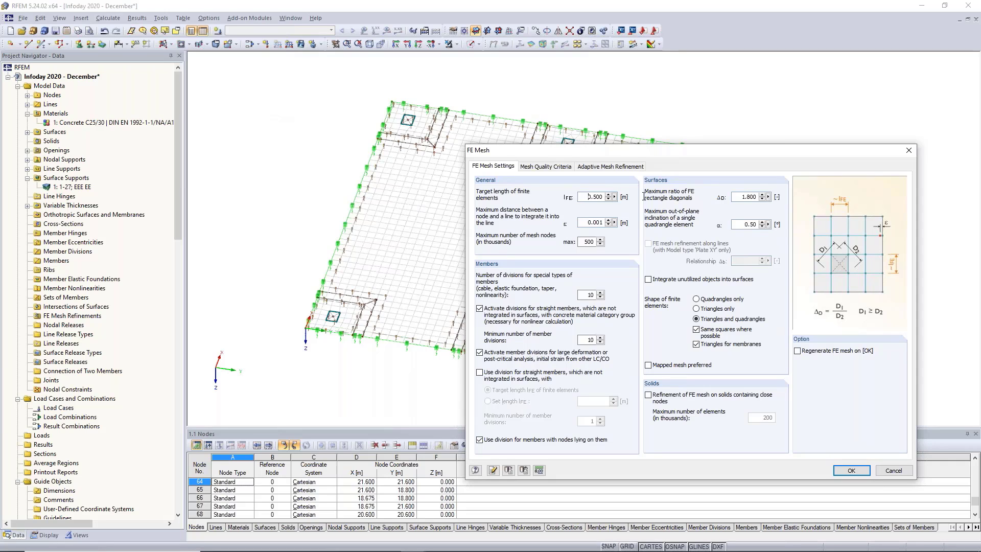
double_click(593, 197)
type("1")
left_click(831, 357)
left_click(852, 471)
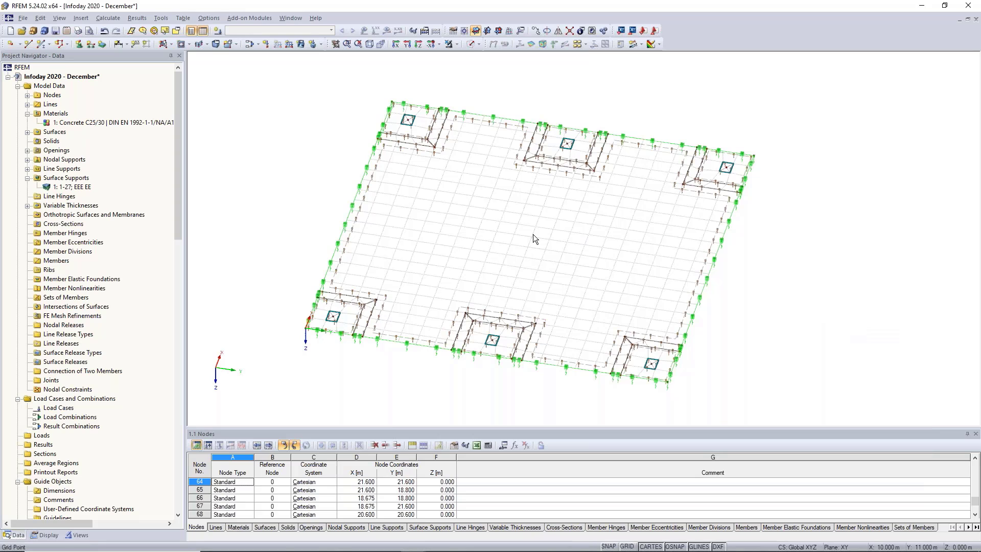
Restrict the visible objects to the surfaces with a thickness of 1000 mm.
middle_click_drag(515, 250, 725, 250, "ctrl")
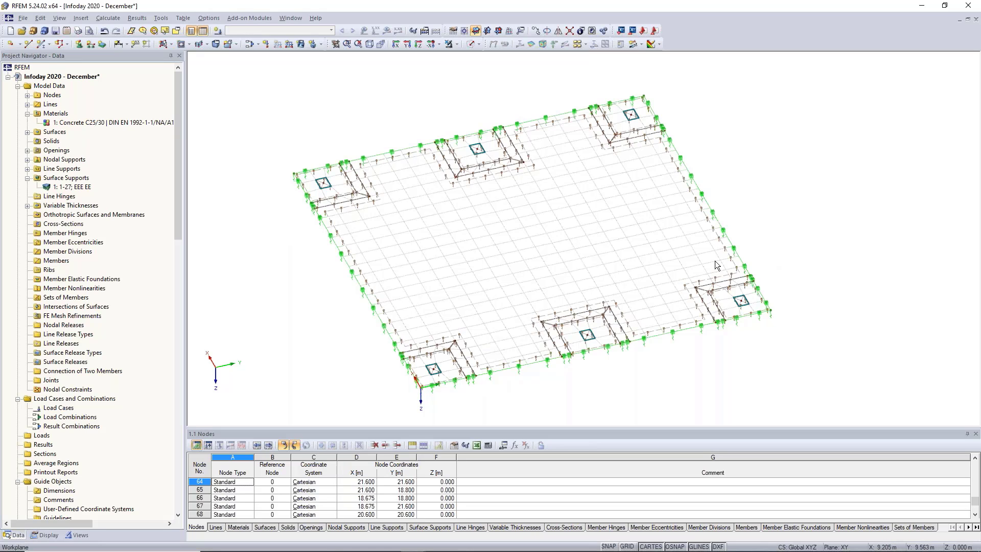
middle_click_drag(680, 382, 810, 368, "ctrl")
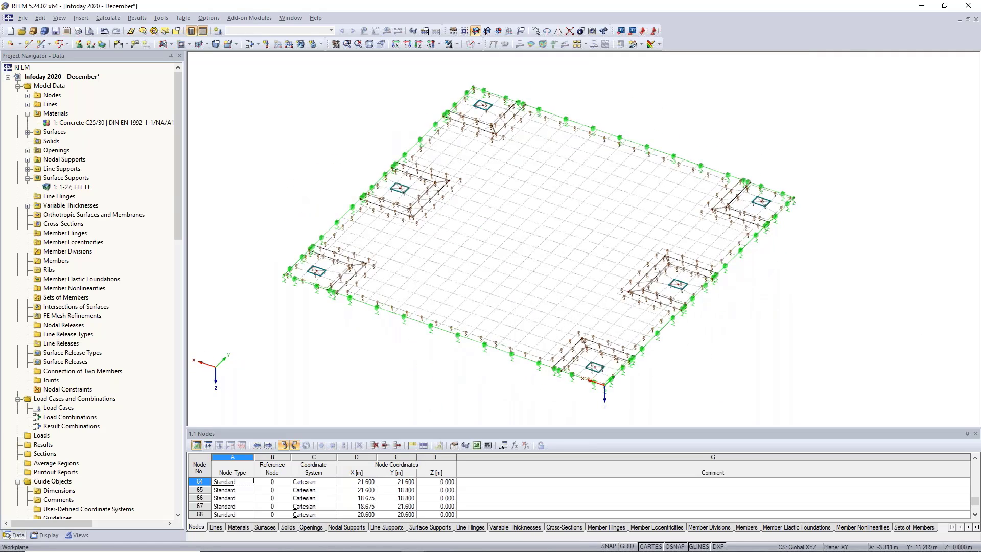
middle_click_drag(753, 304, 754, 304)
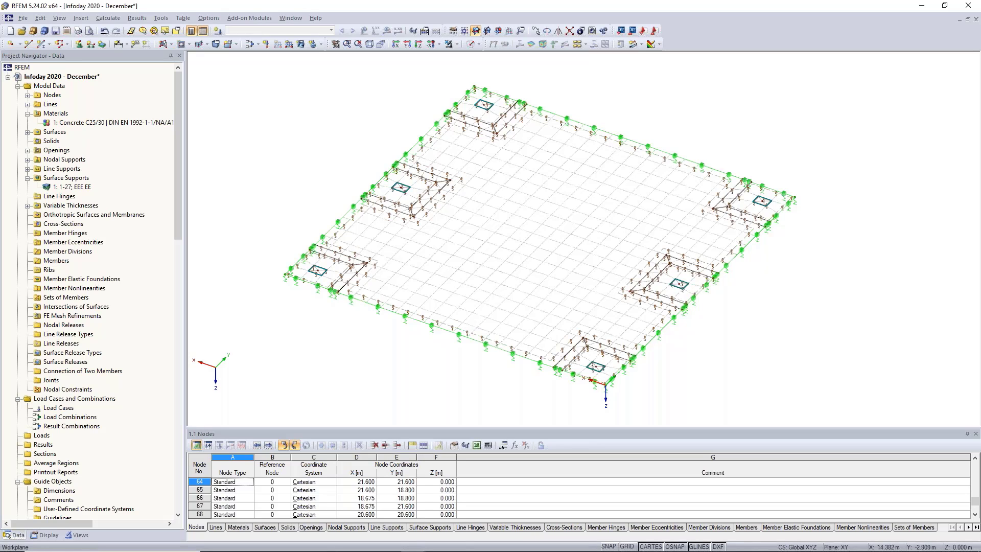
middle_click_drag(448, 333, 429, 365)
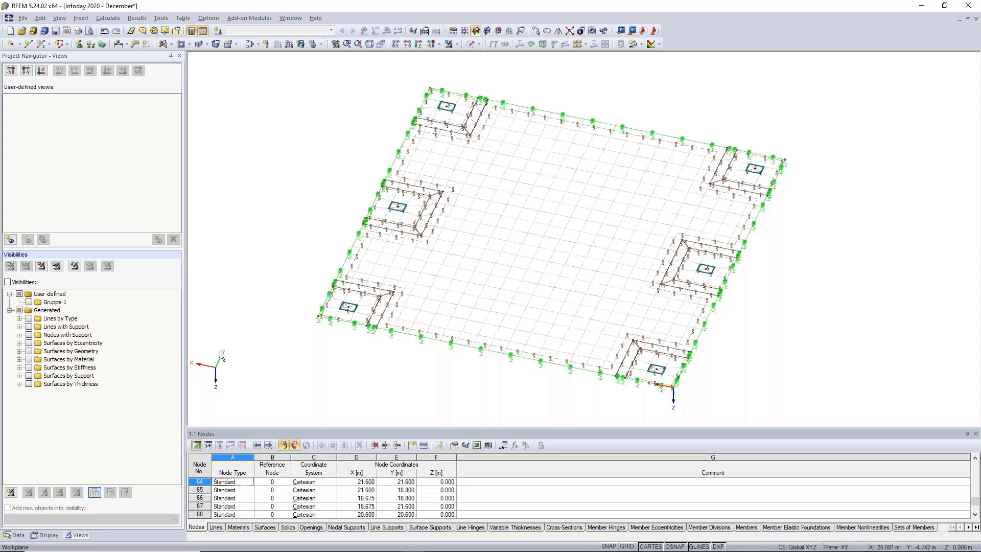
left_click(19, 376)
left_click(19, 376)
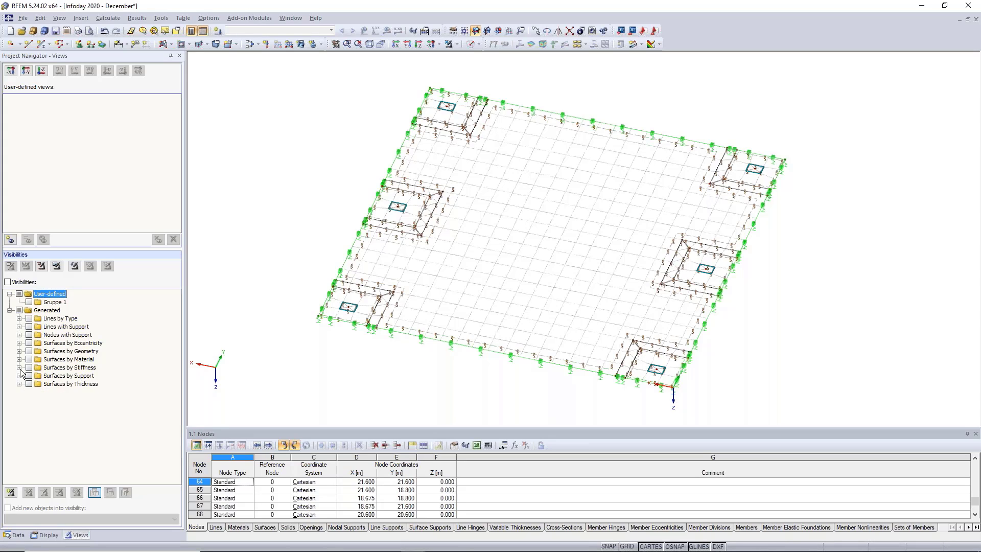
left_click(19, 384)
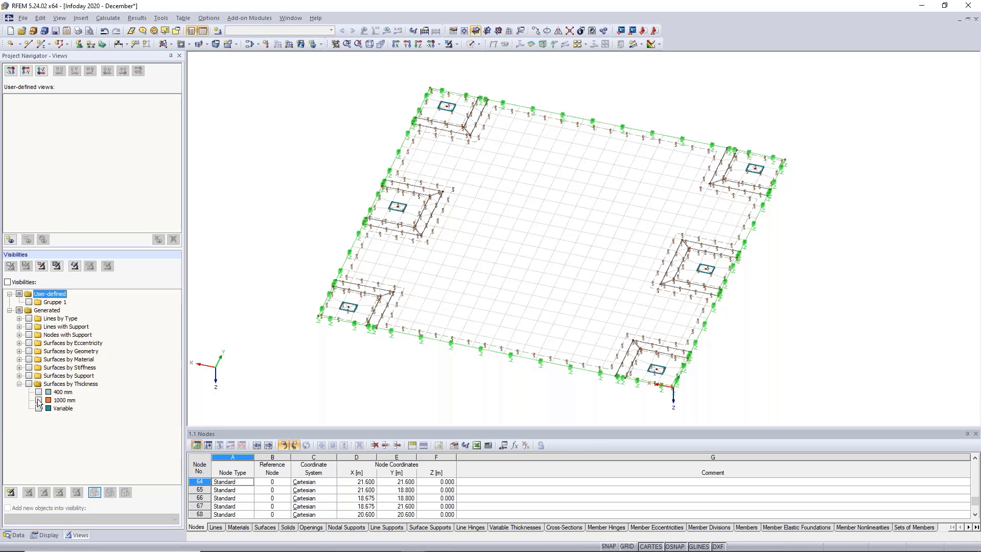
left_click(39, 400)
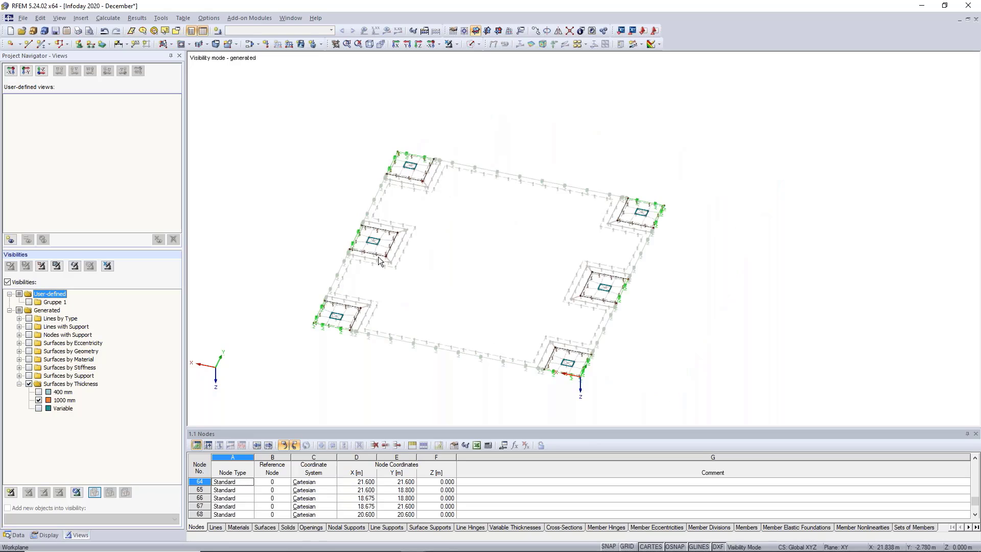
Assign a surface FE mesh refinement with a target FE length of 0.3 m to all 1000 mm thick surfaces.
left_click_drag(275, 107, 686, 415)
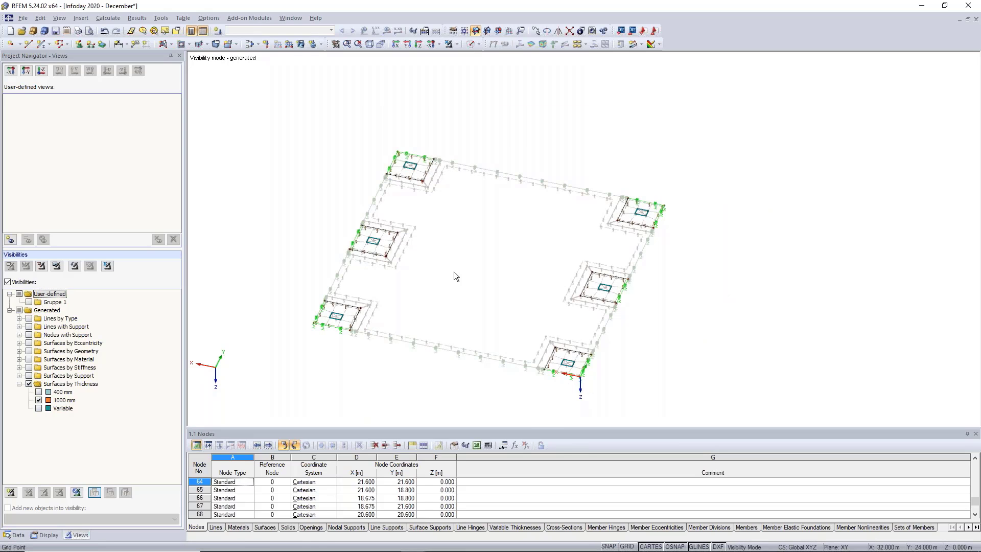
scroll(428, 161, "up", 5)
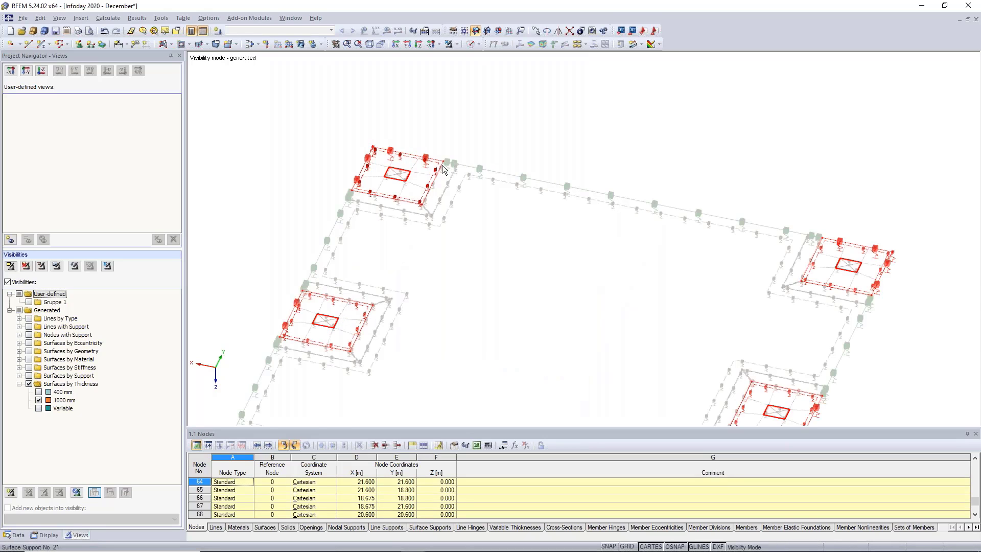
double_click(588, 291)
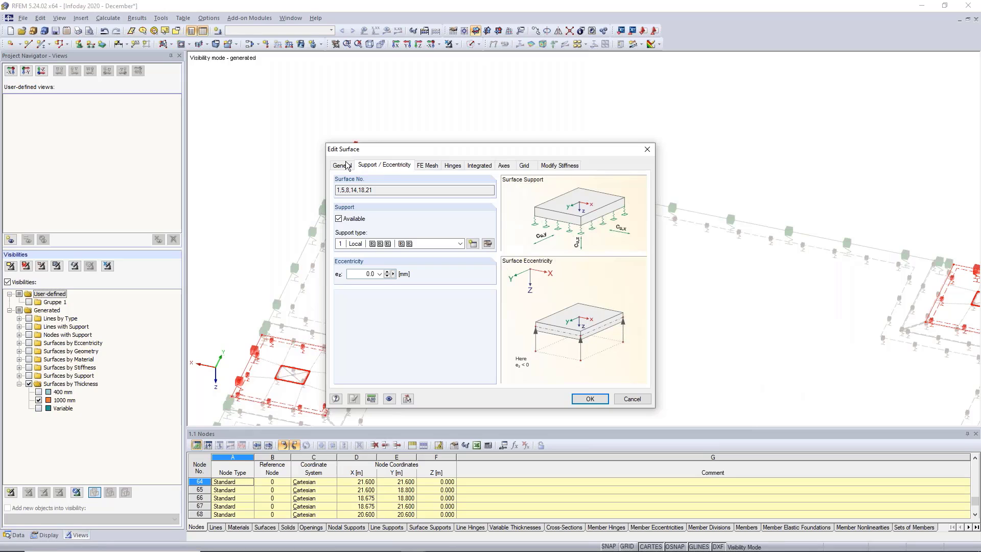
left_click(428, 165)
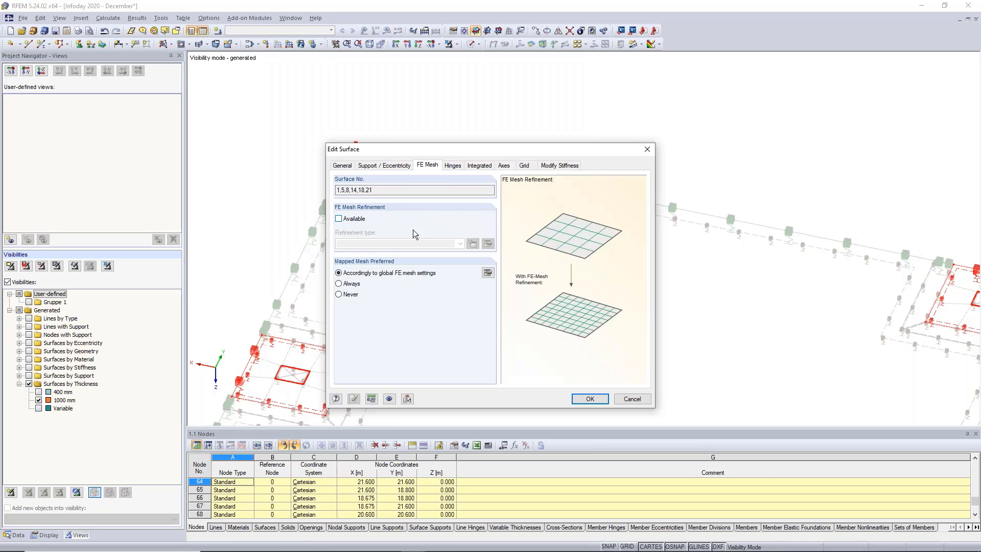
left_click(350, 223)
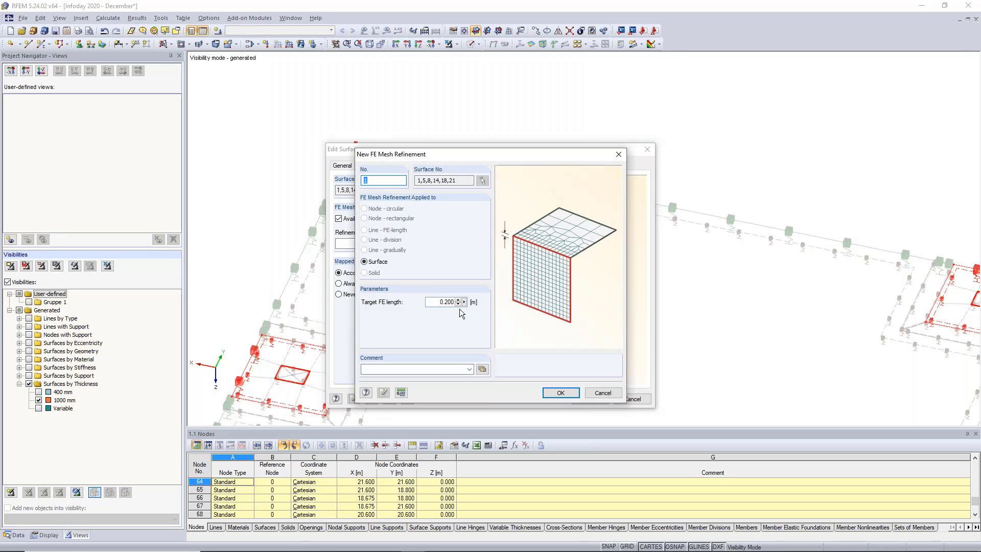
left_click_drag(445, 302, 576, 302)
type("30")
left_click(561, 396)
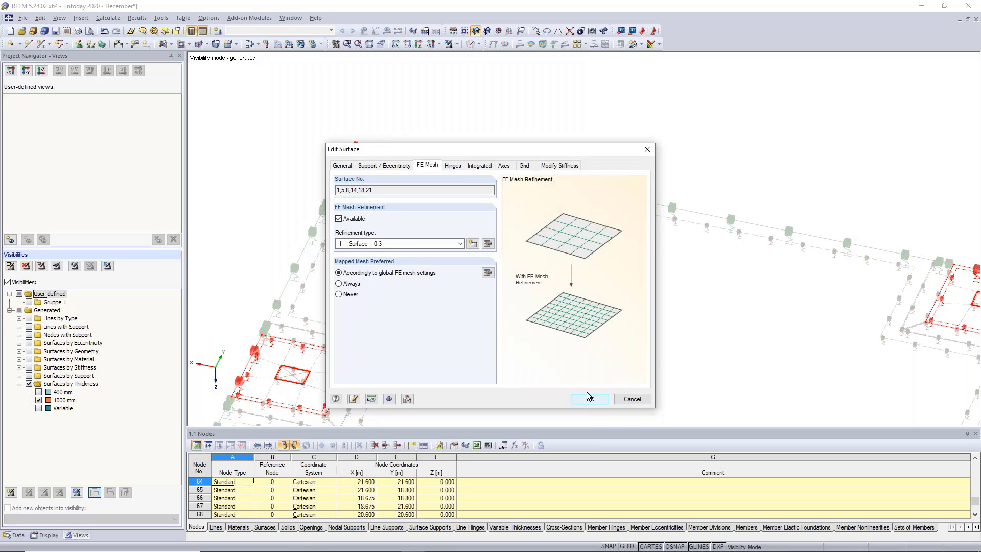
left_click(589, 399)
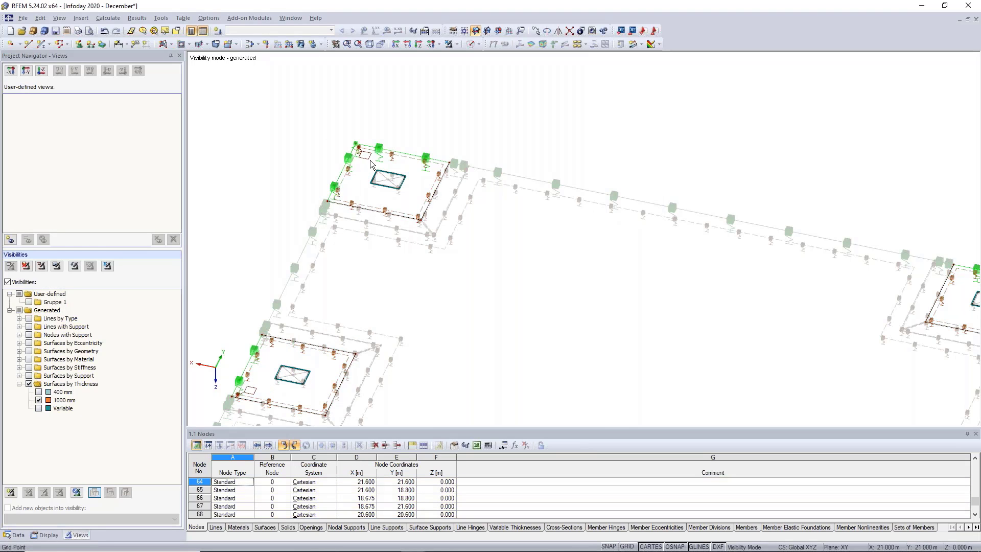
Cancel the 1000 mm visibility filter and show only the surfaces with variable thickness.
scroll(348, 150, "up", 3)
scroll(346, 150, "up", 1)
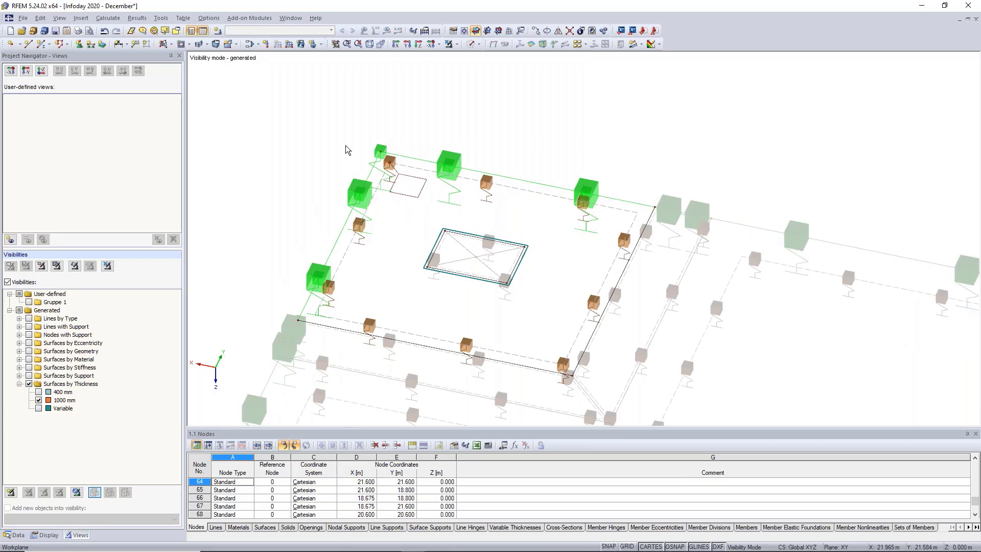
scroll(346, 147, "down", 1)
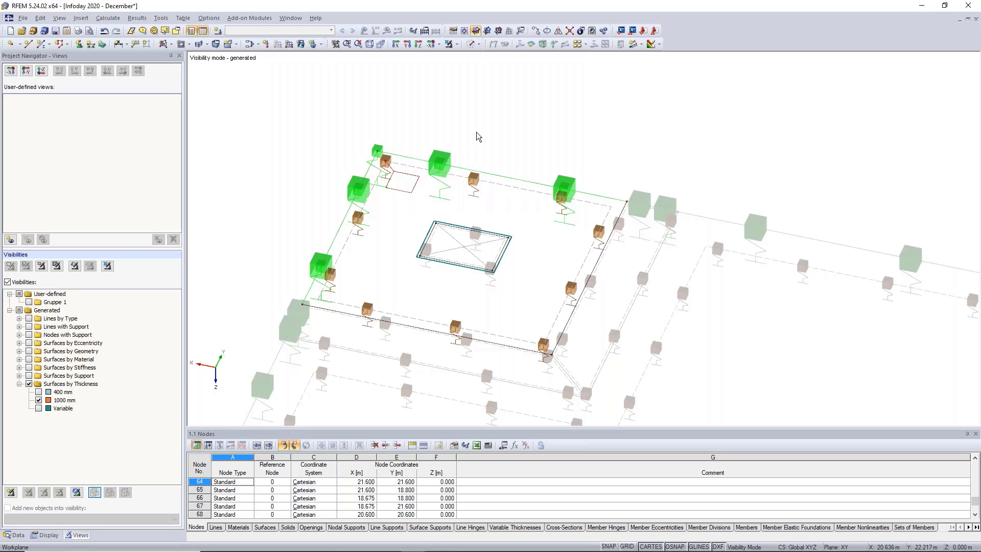
scroll(477, 137, "down", 1)
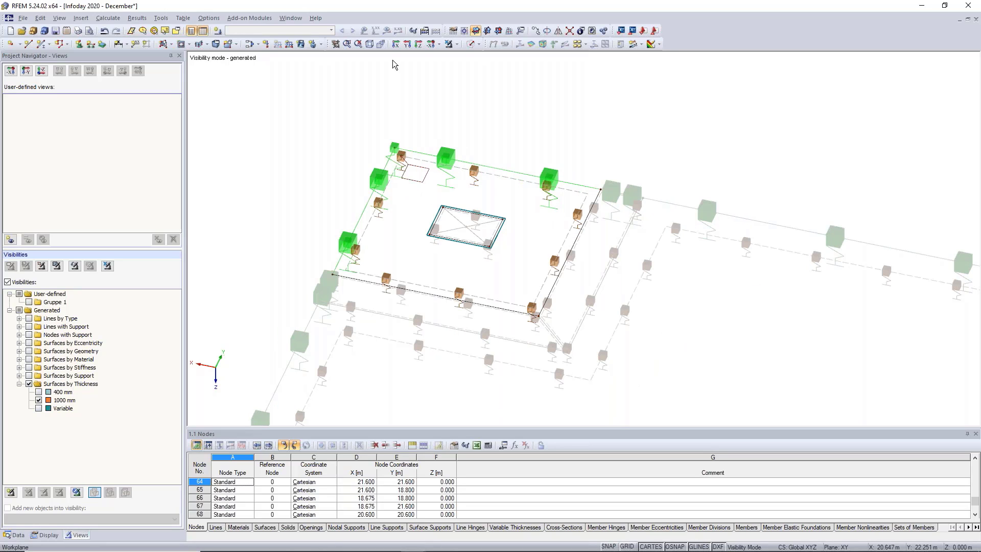
left_click(107, 266)
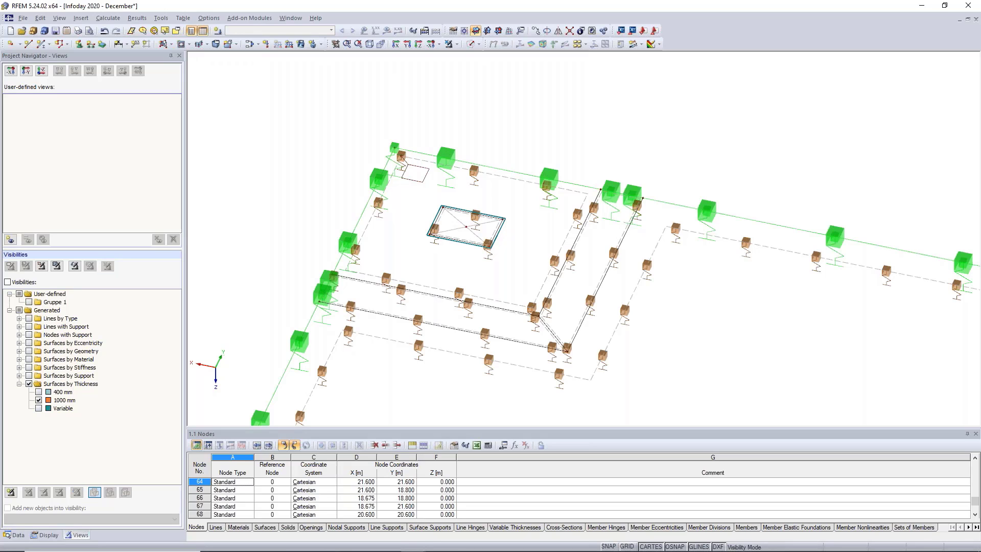
left_click(39, 401)
left_click(48, 407)
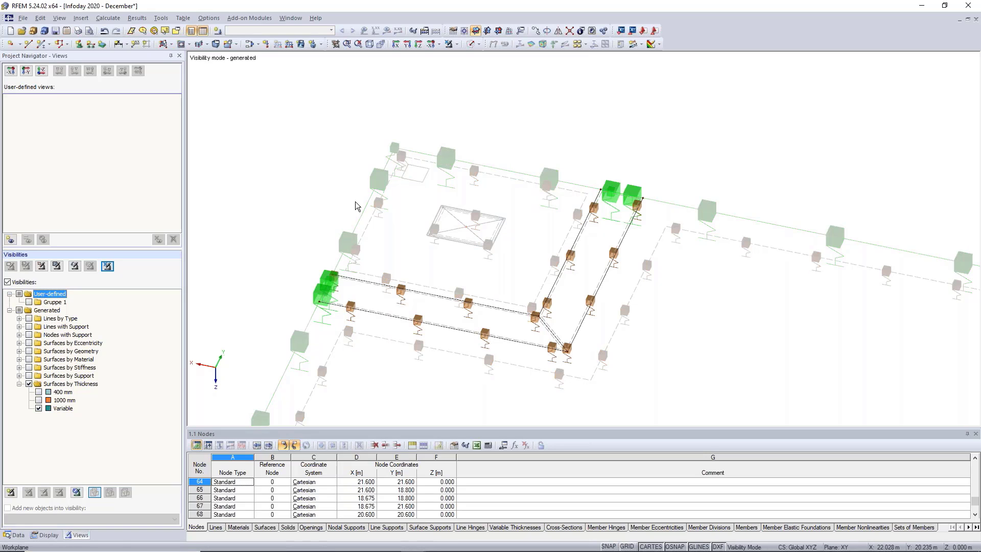
Assign a new surface FE mesh refinement with a target FE length of 0.15 m to all variable-thickness surfaces.
scroll(355, 203, "down", 10)
scroll(392, 275, "up", 4)
middle_click_drag(378, 318, 429, 317)
scroll(393, 275, "down", 1)
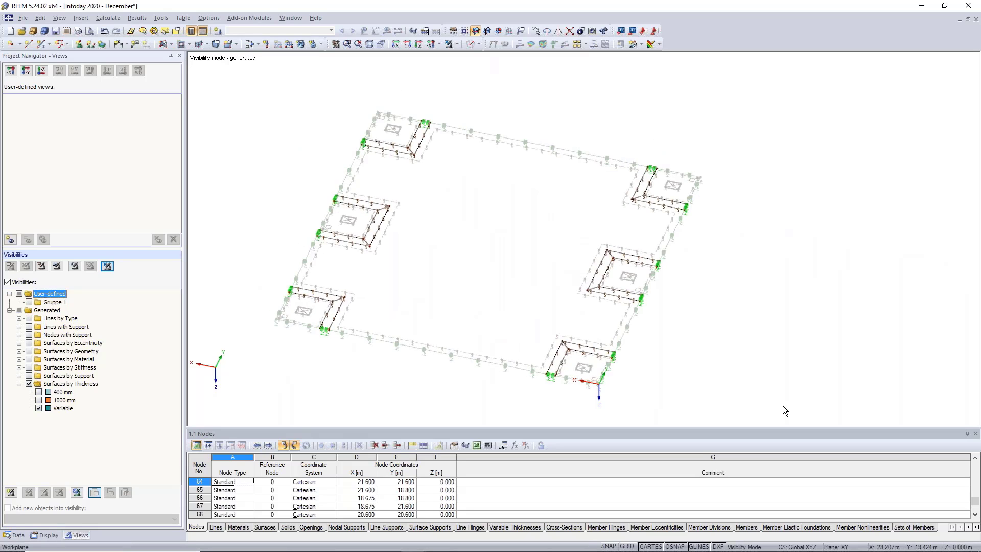
left_click_drag(782, 406, 247, 87)
left_click_drag(795, 407, 802, 417)
scroll(623, 186, "up", 8)
middle_click_drag(623, 186, 520, 216)
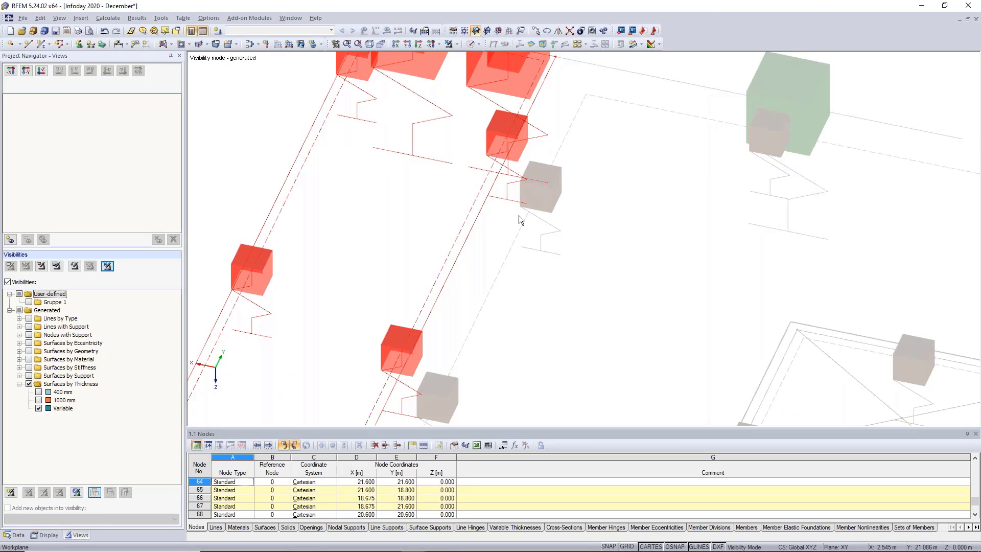
scroll(520, 214, "down", 3)
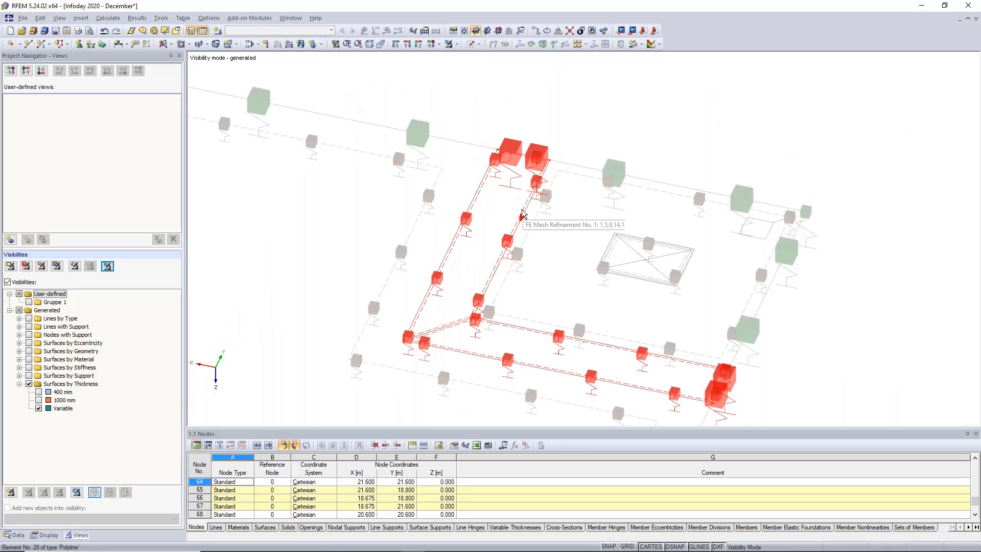
double_click(522, 214)
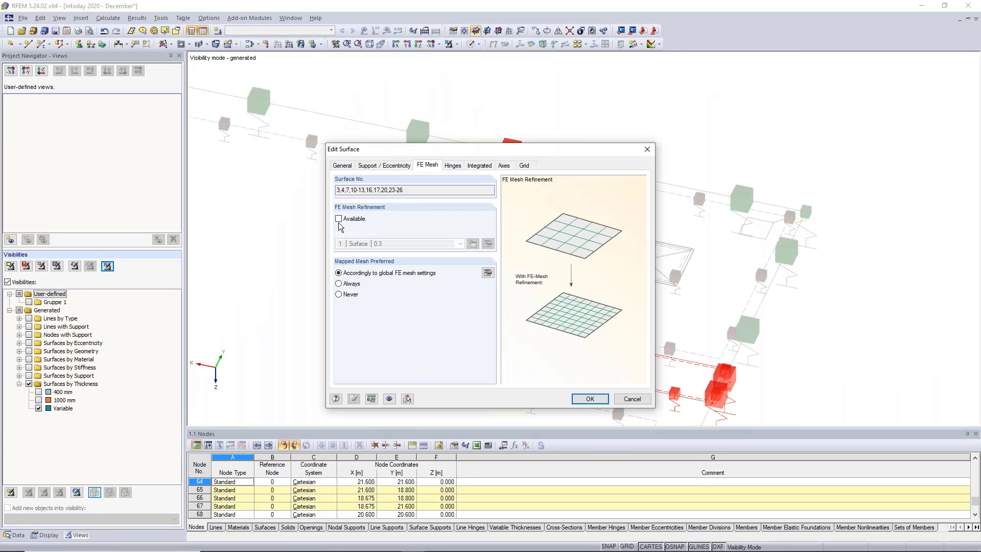
left_click(339, 218)
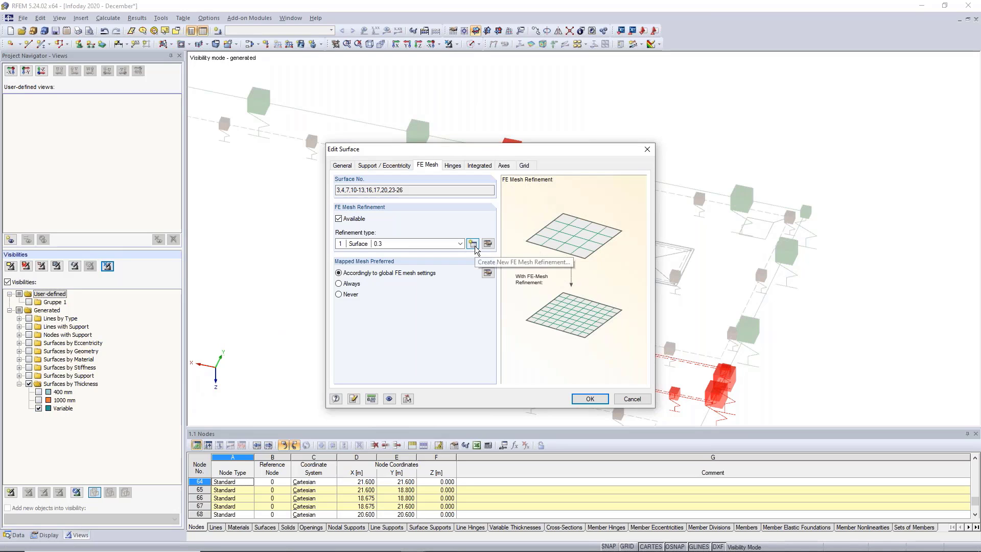
left_click(473, 244)
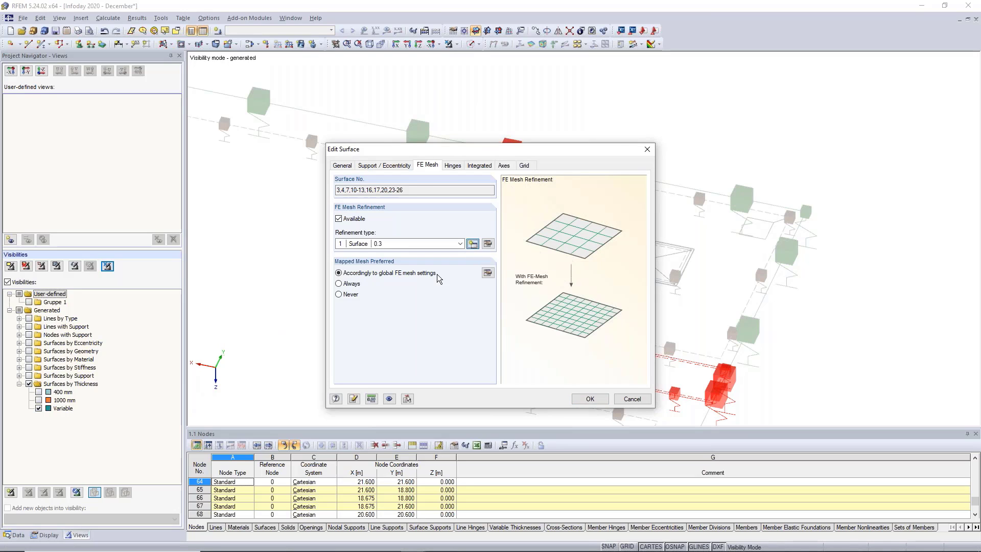
double_click(449, 303)
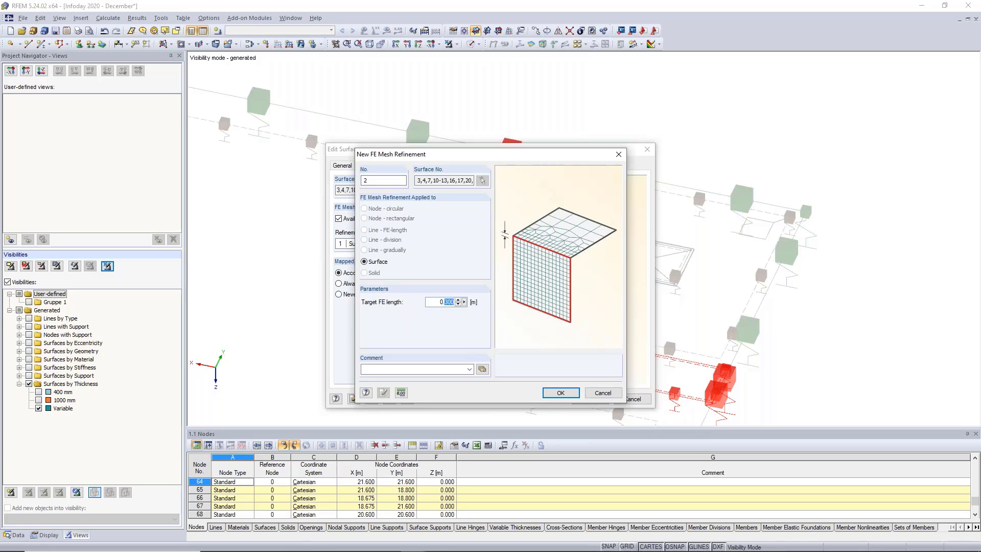
type("0.15")
key("Return")
left_click(589, 399)
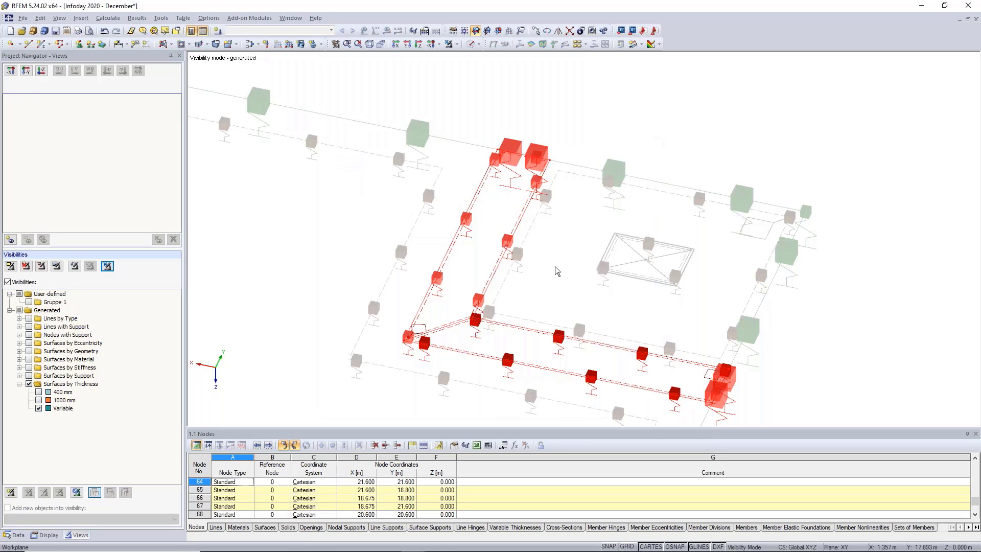
left_click(556, 266)
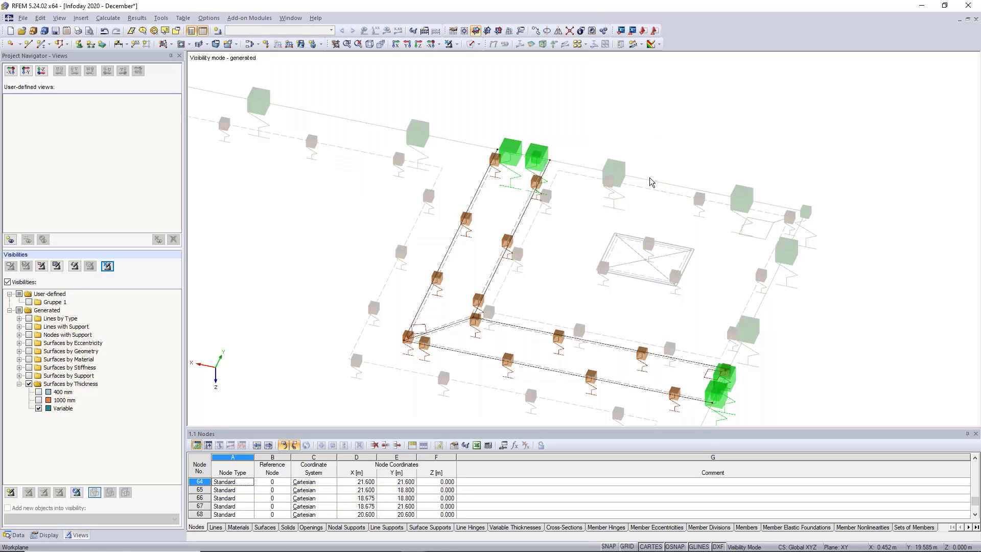
Cancel the variable-thickness visibility filter and show only the surfaces with rigid stiffness.
middle_click_drag(650, 181, 768, 193, "ctrl")
scroll(751, 191, "down", 5)
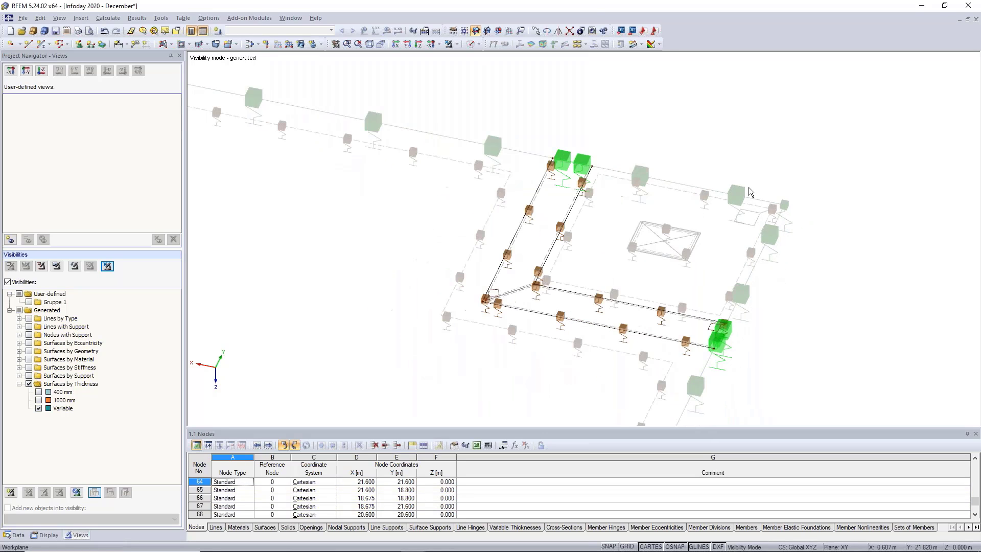
scroll(751, 191, "down", 3)
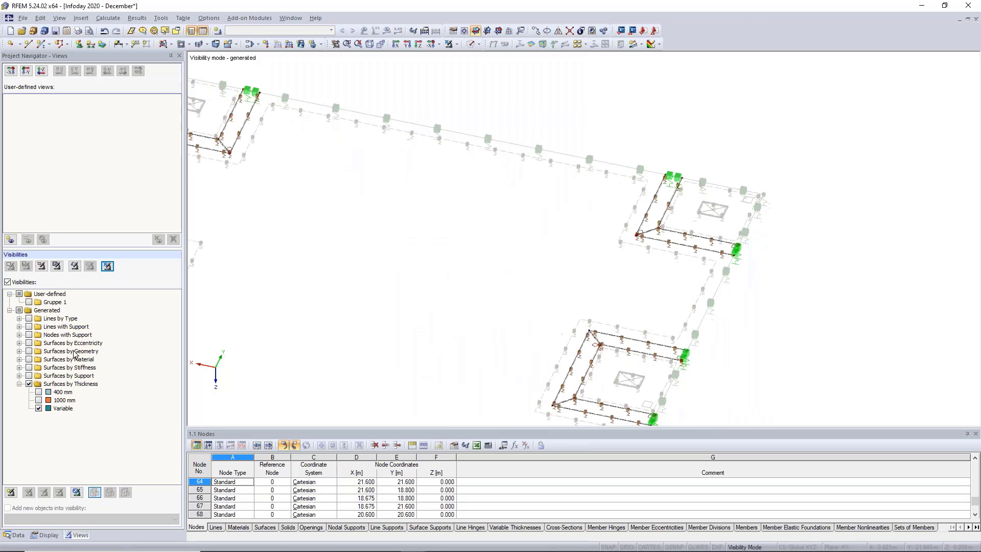
left_click(108, 266)
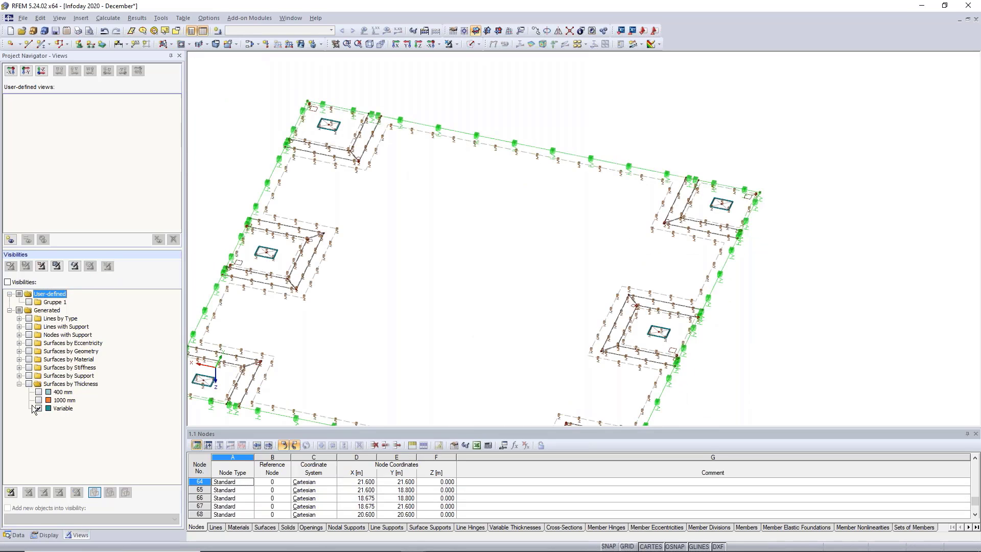
left_click(19, 384)
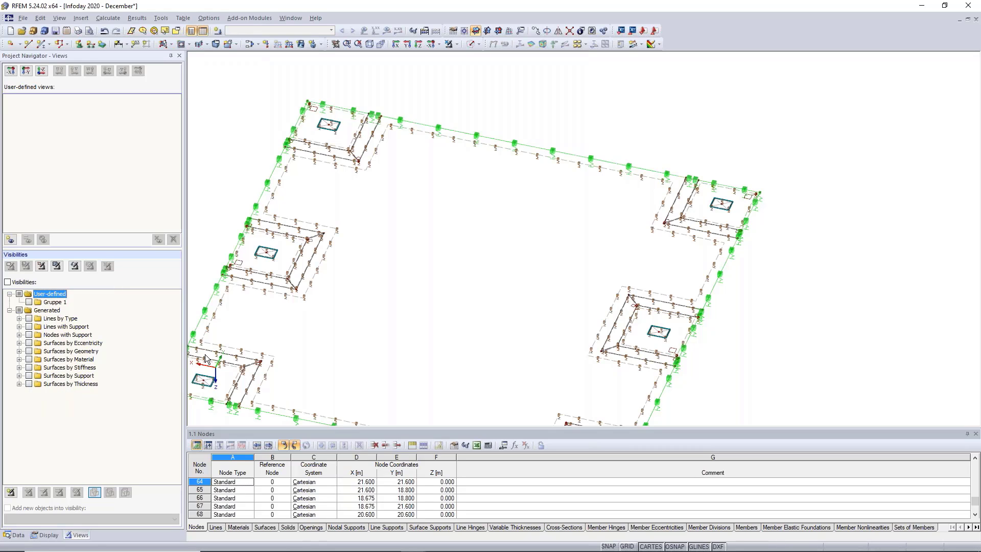
left_click(19, 368)
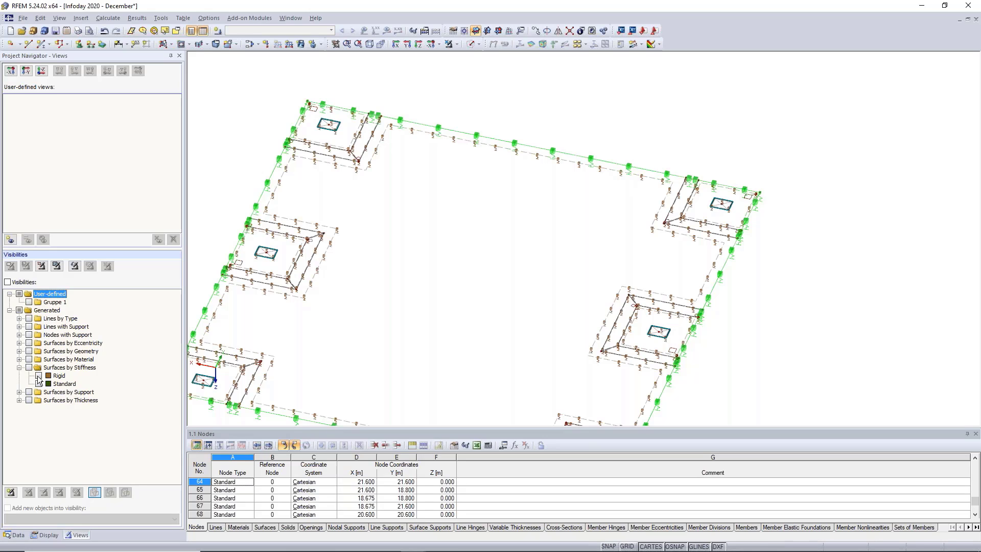
left_click(38, 376)
Assign a line FE mesh refinement by FE length, with a 0.1 m target, to the boundary lines of all rigid surfaces.
scroll(613, 174, "down", 2)
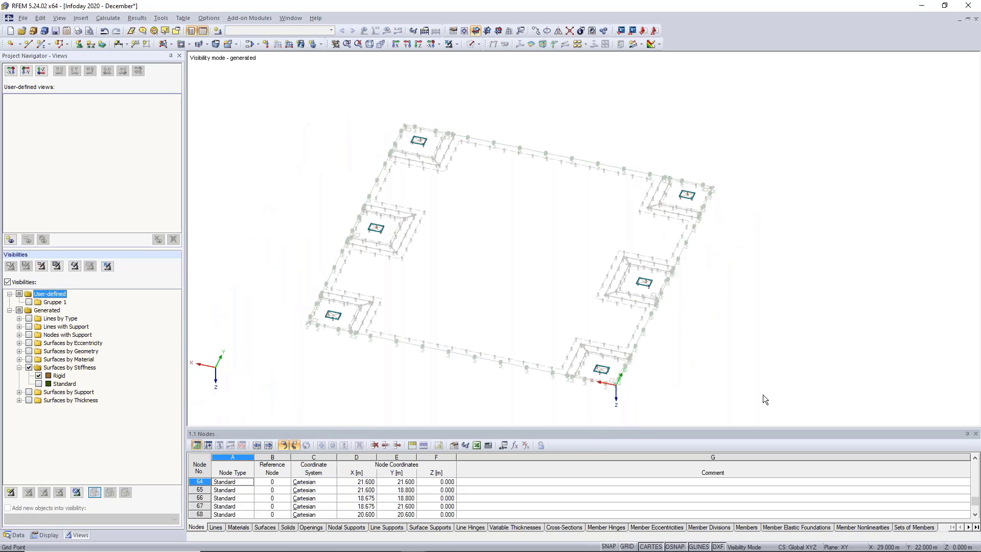
left_click_drag(763, 395, 297, 98)
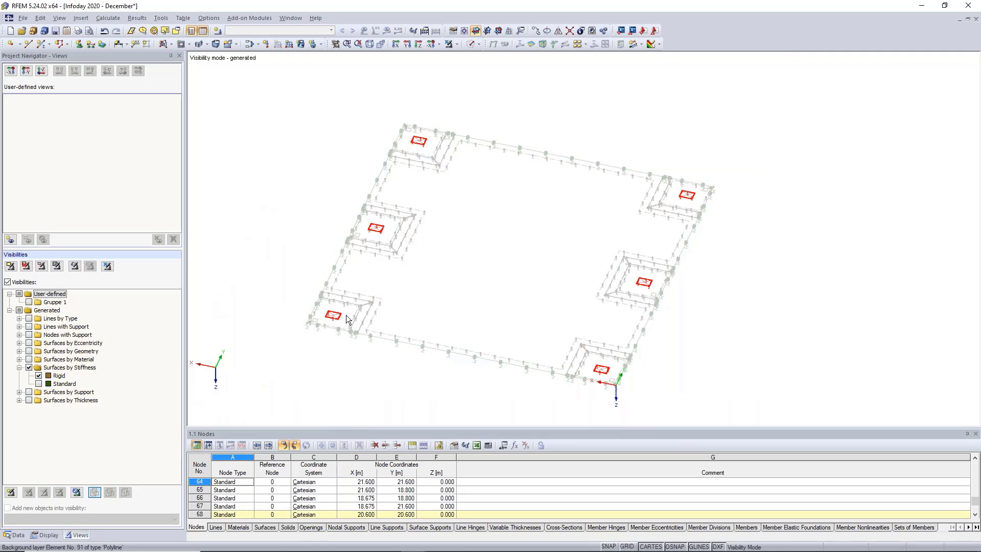
scroll(295, 323, "up", 6)
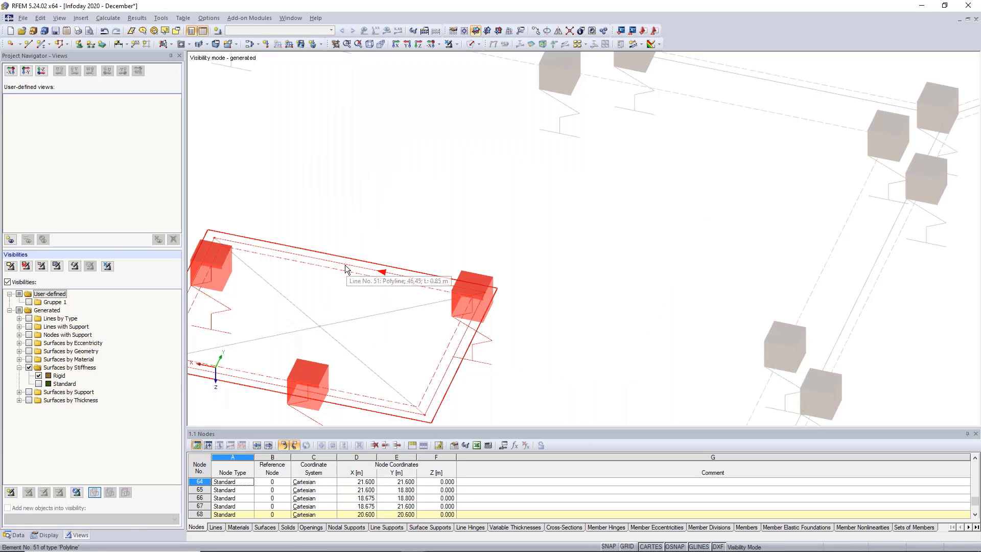
double_click(344, 266)
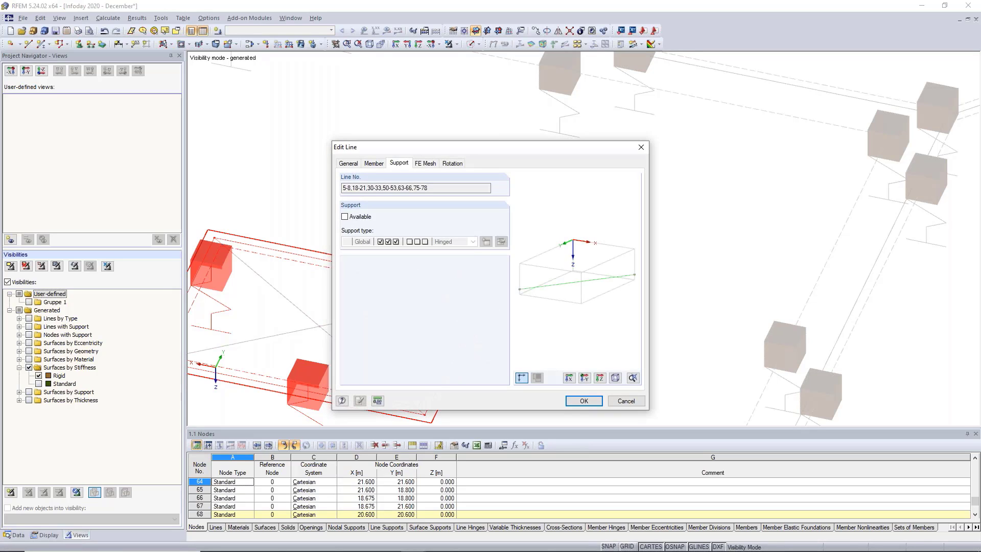
left_click(429, 163)
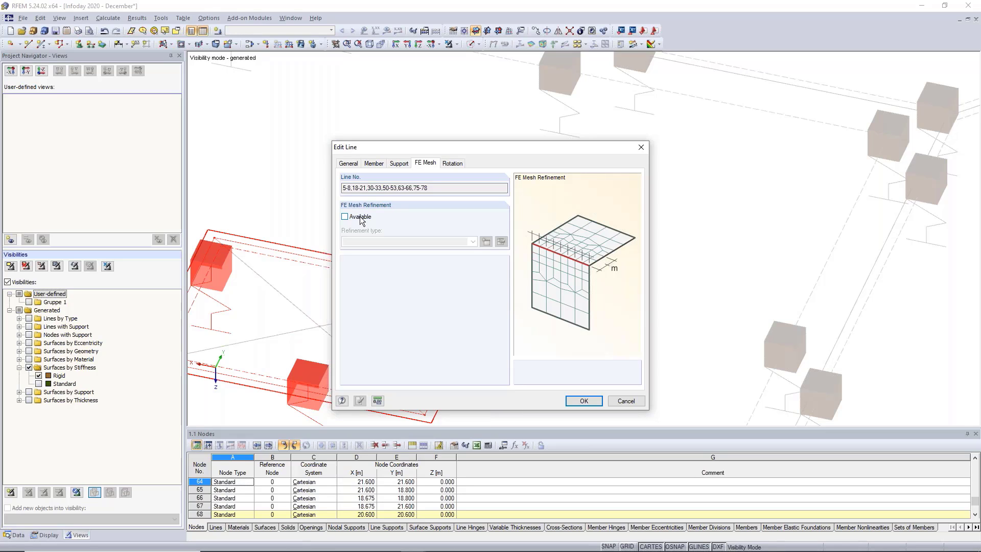
left_click(345, 217)
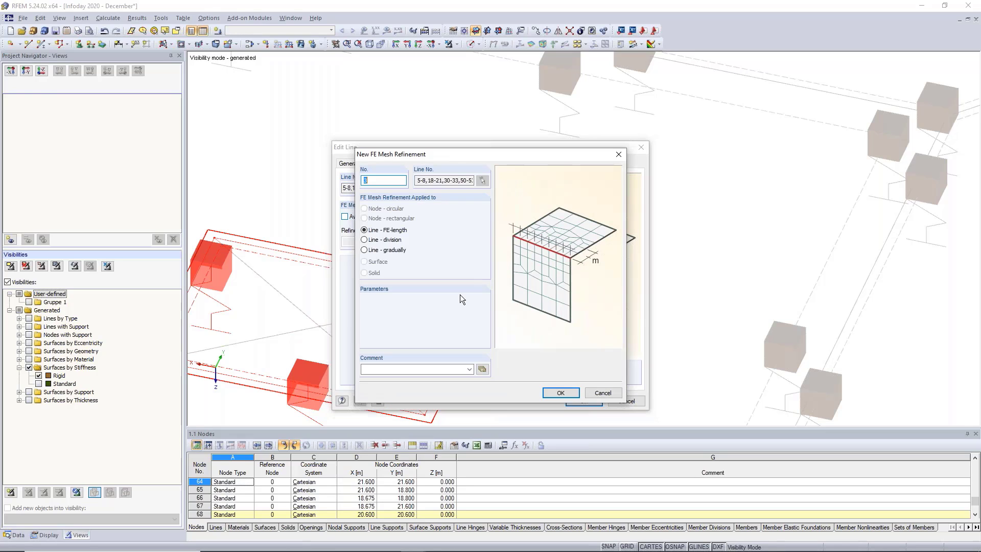
double_click(443, 302)
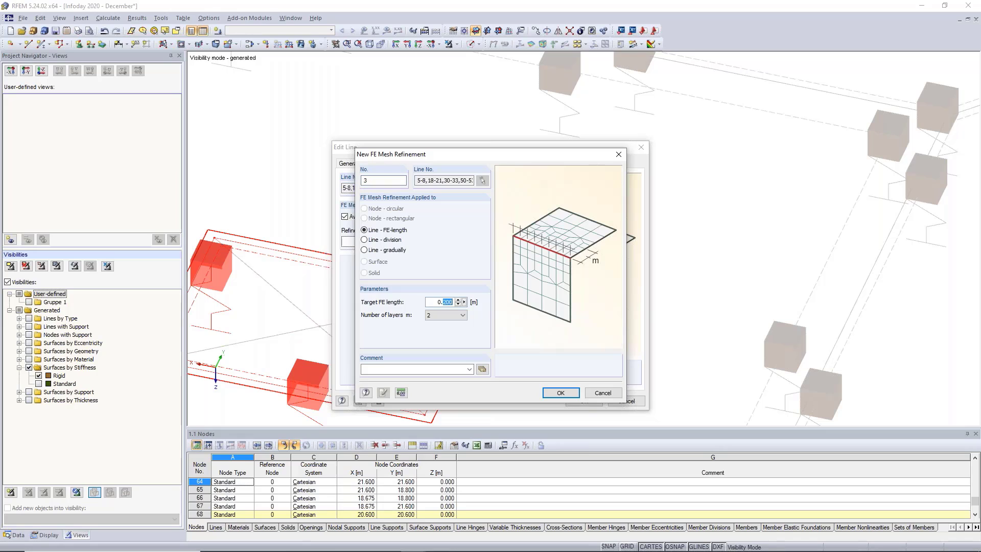
type("1")
left_click(577, 394)
left_click(582, 401)
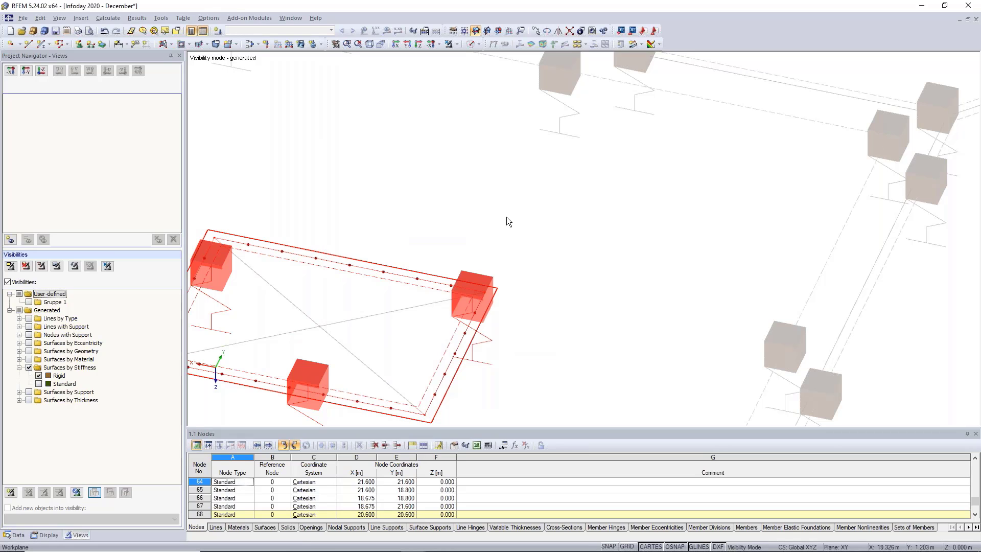
Cancel the visibility mode so the complete foundation slab model is shown.
scroll(381, 239, "down", 3)
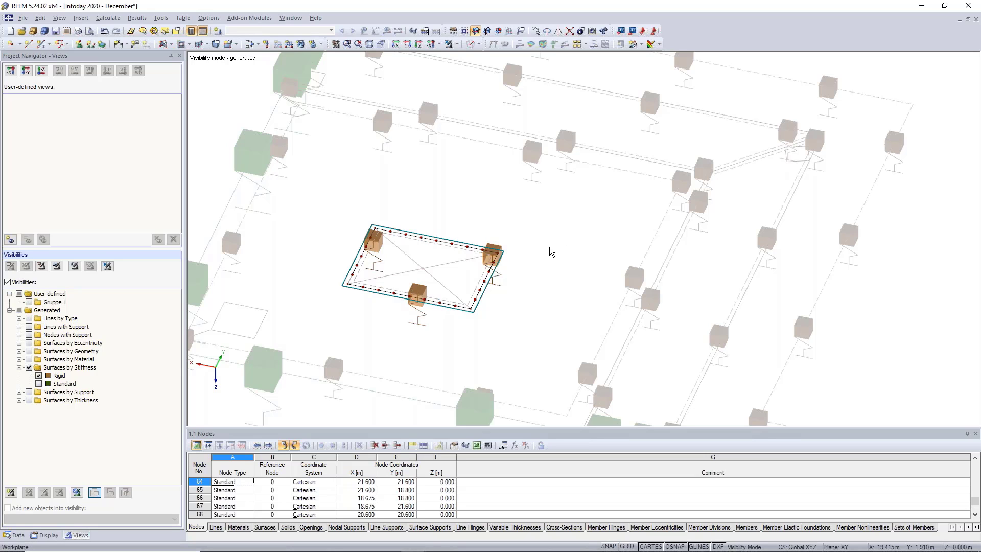
scroll(550, 246, "down", 3)
middle_click_drag(601, 183, 557, 183)
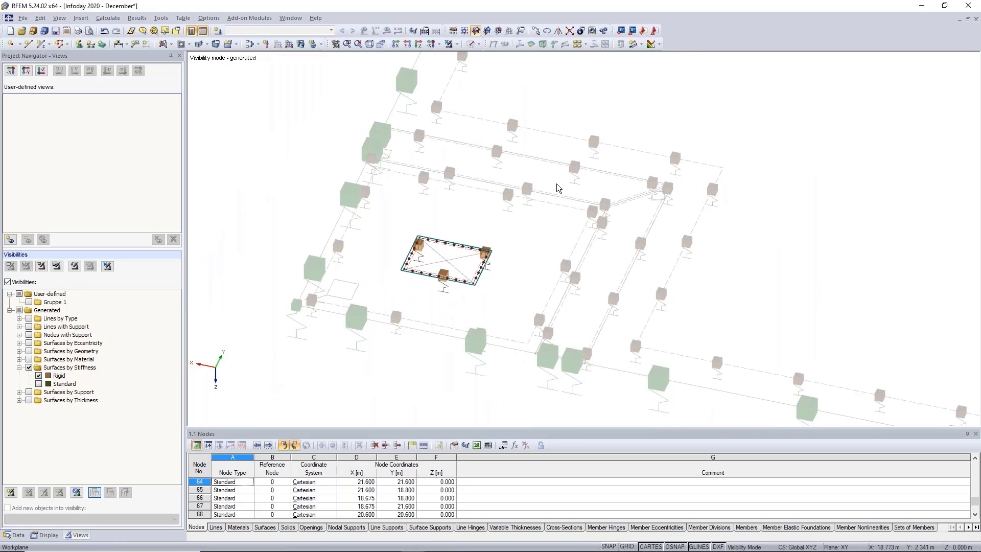
left_click(457, 44)
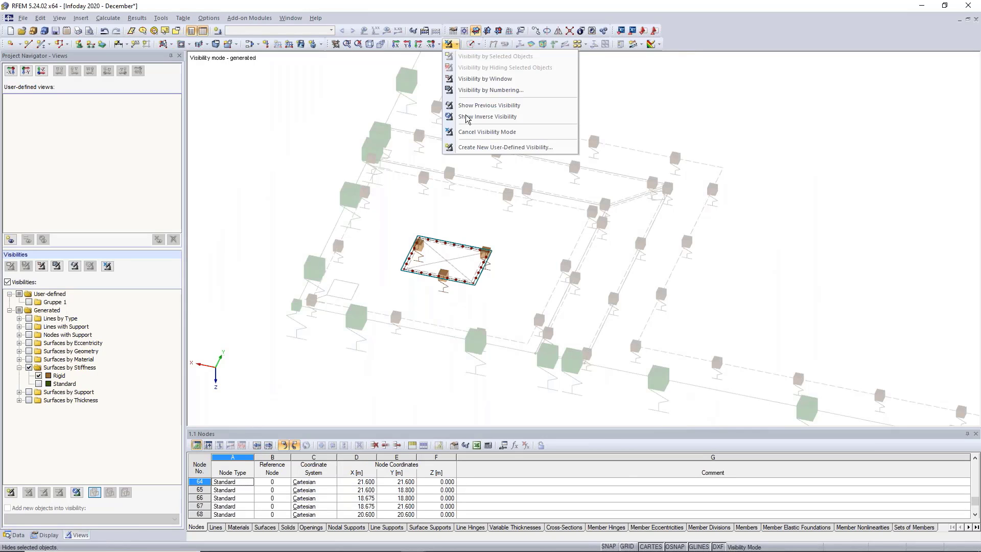
left_click(467, 133)
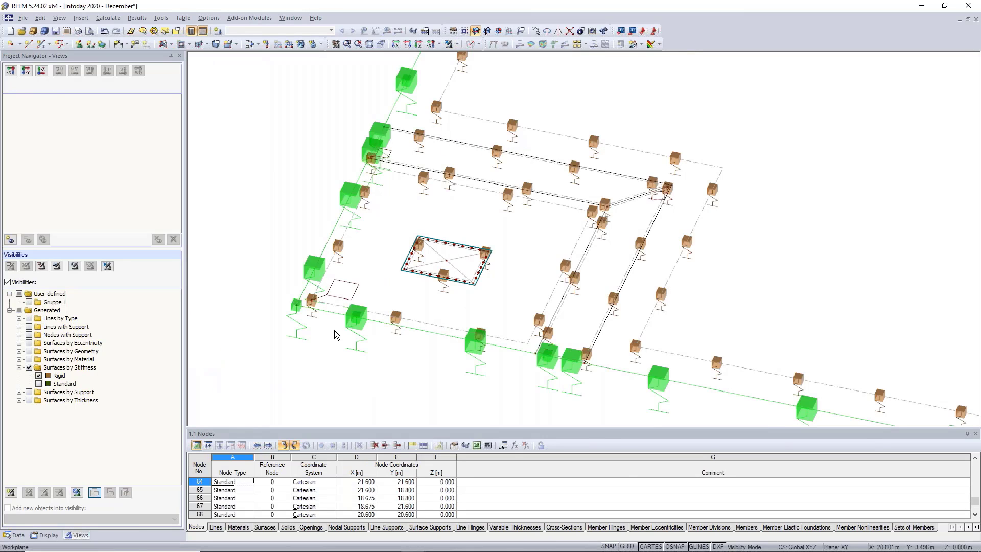
Turn off the display of the FE mesh refinements in the model.
scroll(333, 312, "down", 2)
scroll(333, 313, "down", 3)
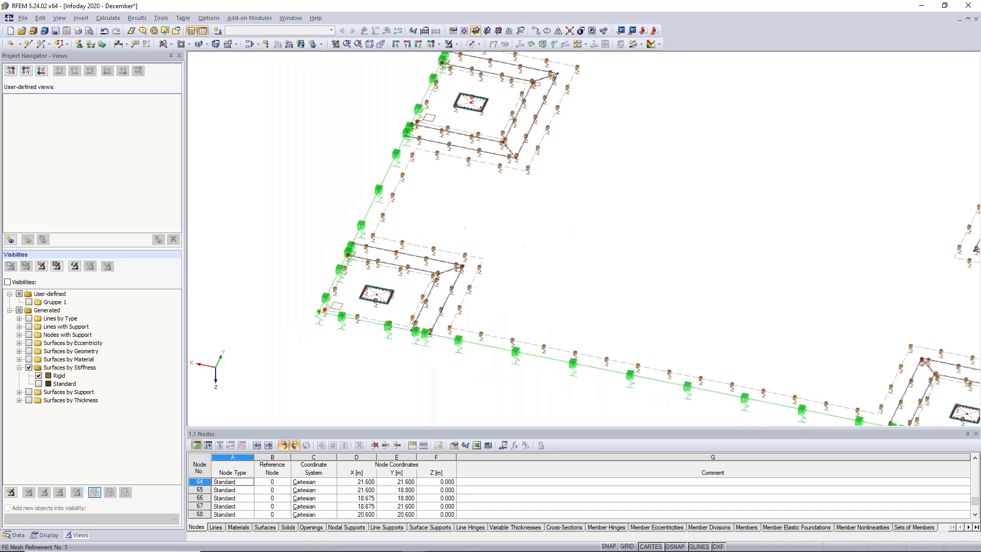
left_click(45, 535)
scroll(94, 317, "up", 20)
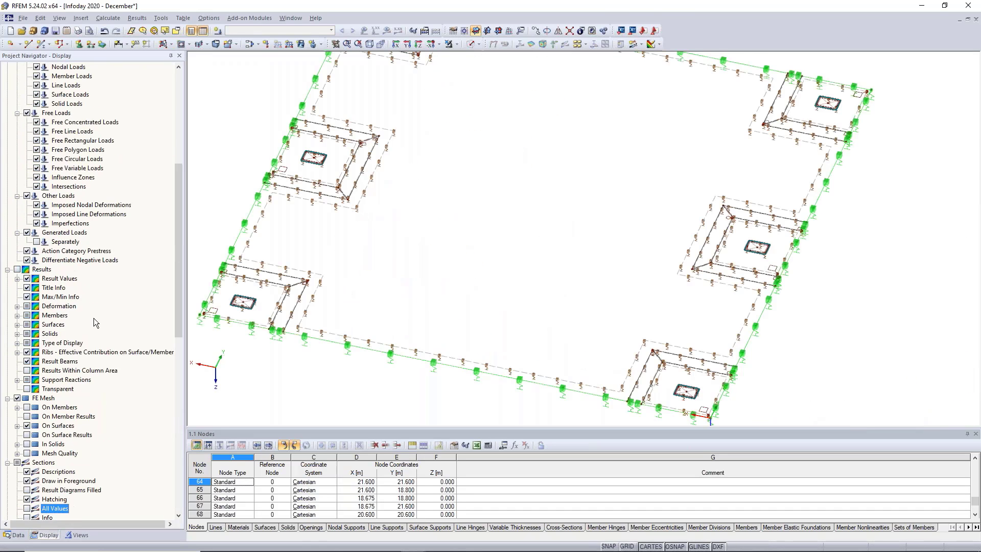
left_click(210, 314)
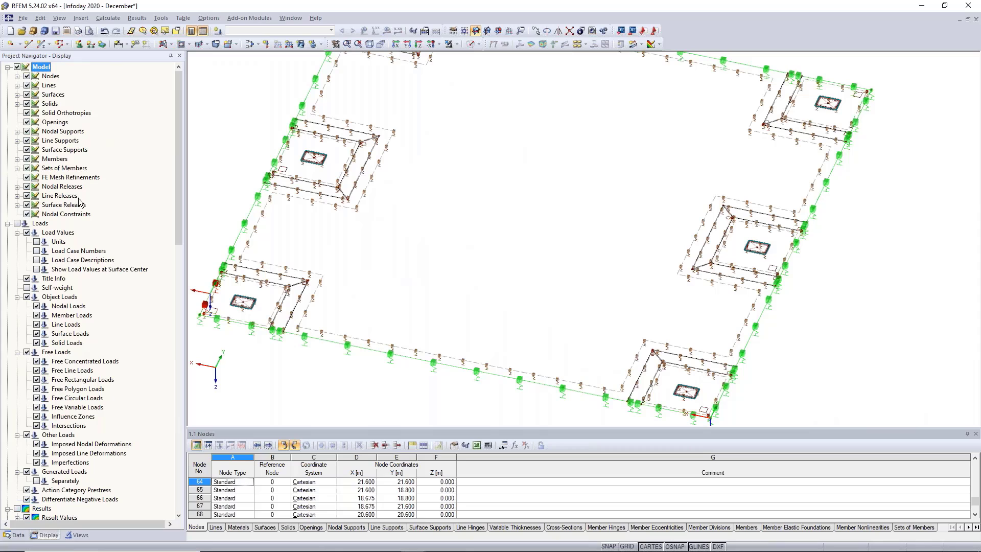
left_click(26, 177)
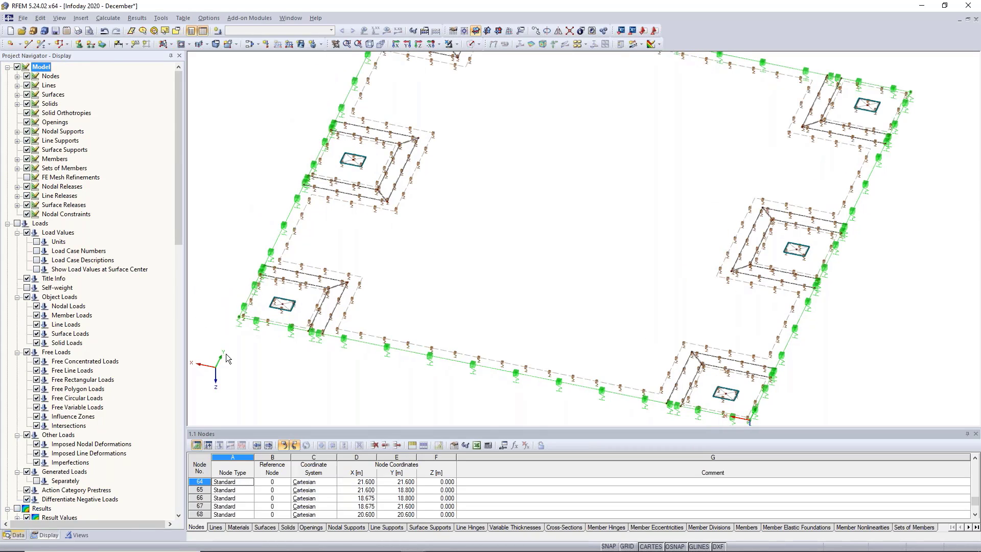
Generate the FE mesh for the whole slab and save the model.
left_click(15, 535)
scroll(434, 263, "down", 4)
middle_click_drag(504, 181, 500, 198)
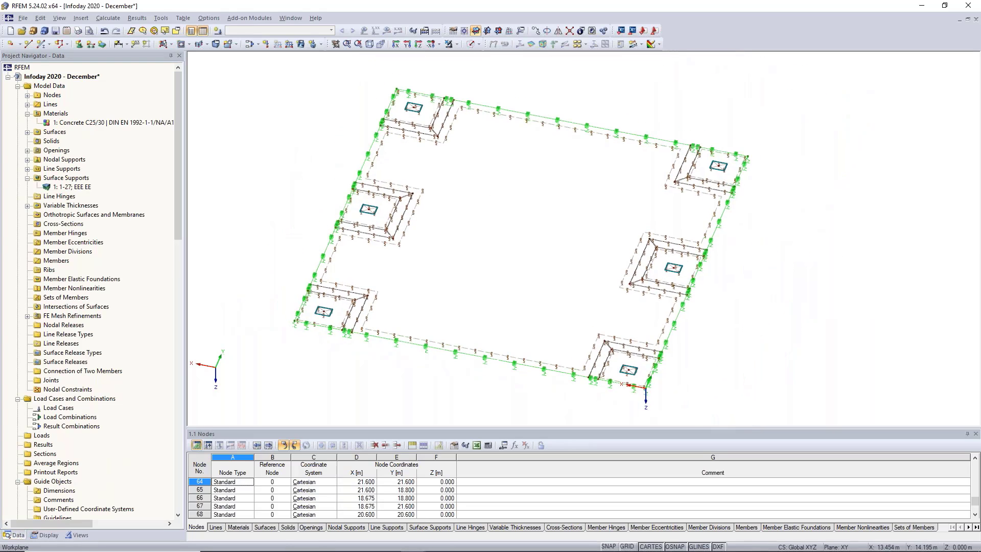
left_click(109, 18)
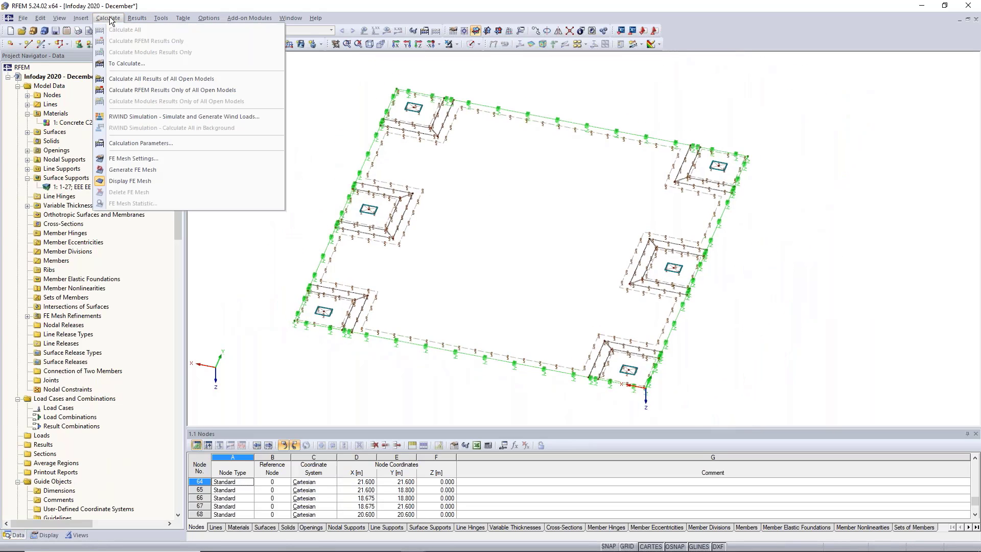
left_click(129, 171)
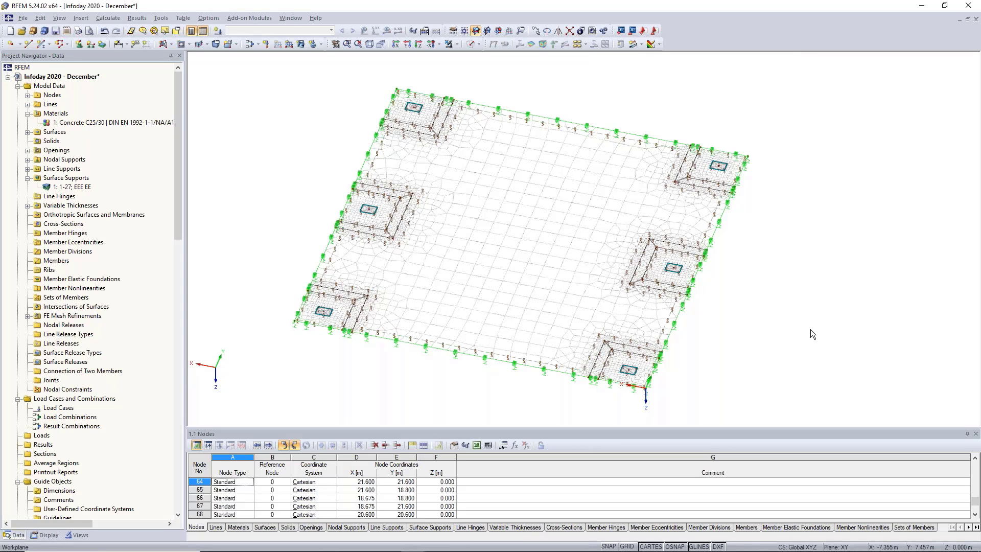
middle_click_drag(807, 336, 815, 336)
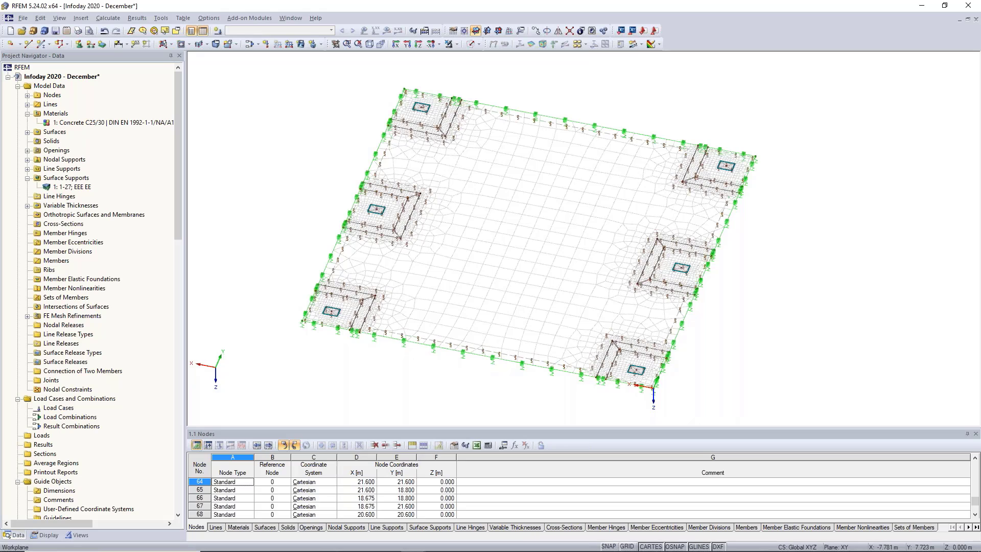
key("ctrl+s")
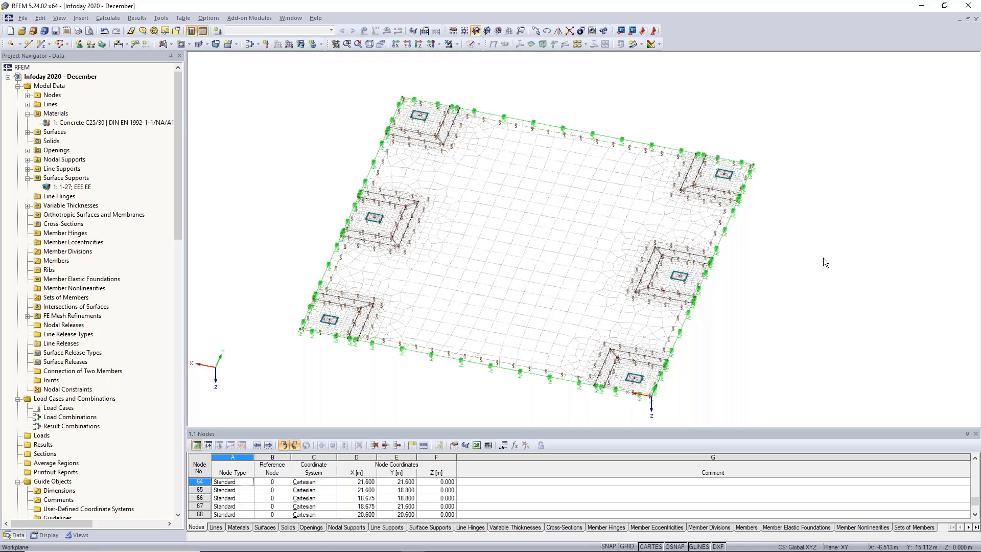
Switch to the Steel Hall model and review its list of load cases and load combinations.
middle_click_drag(818, 265, 797, 260)
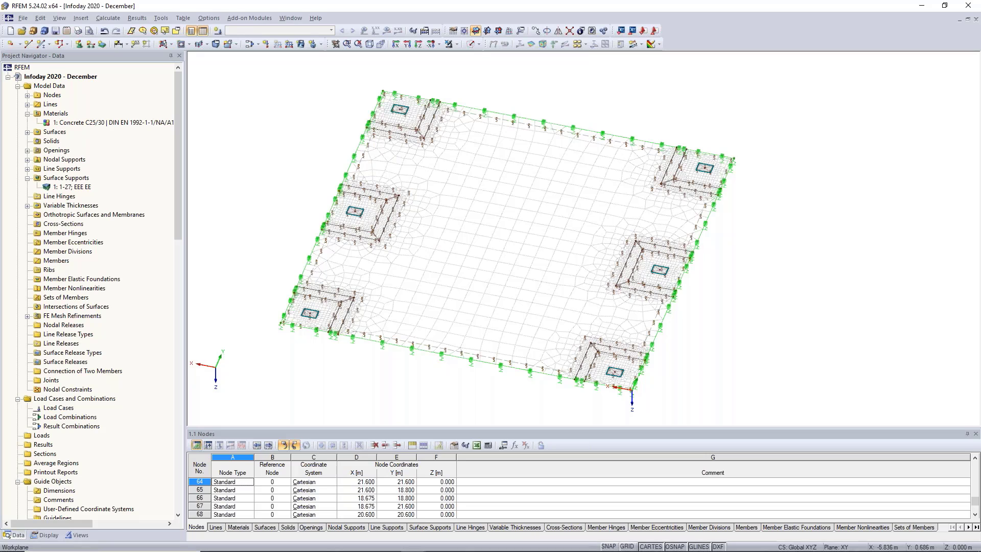
mouse_move(460, 549)
mouse_move(411, 546)
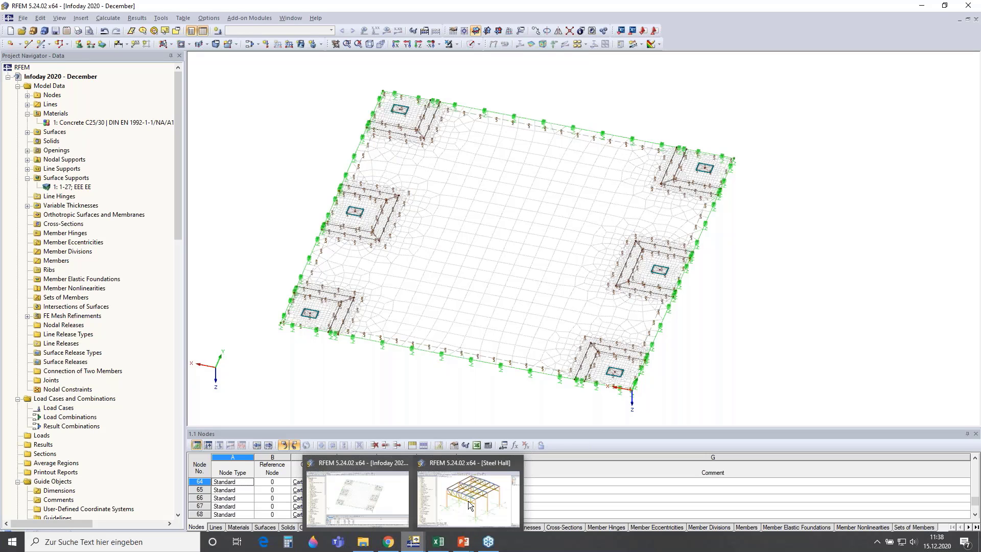
left_click(473, 494)
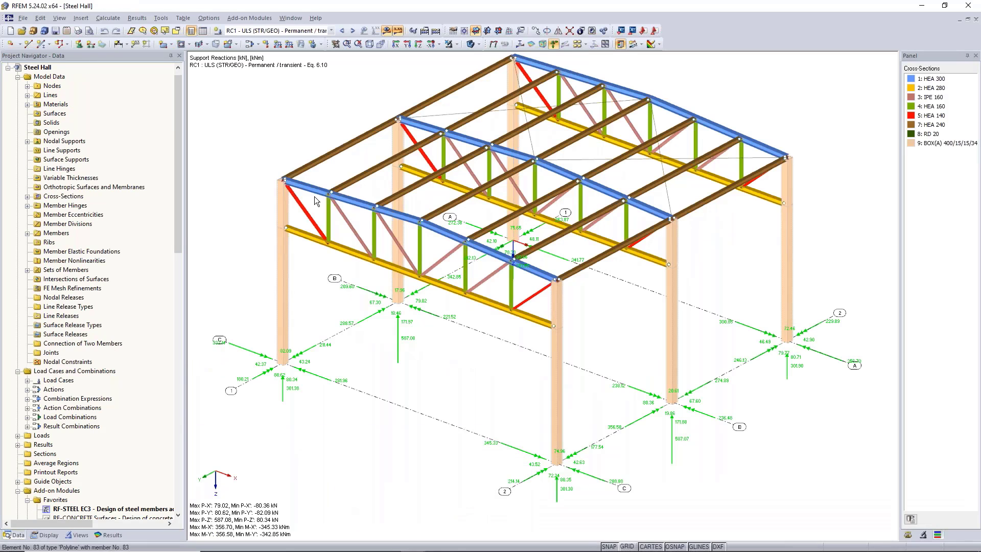
scroll(315, 197, "down", 2)
middle_click_drag(329, 102, 364, 108)
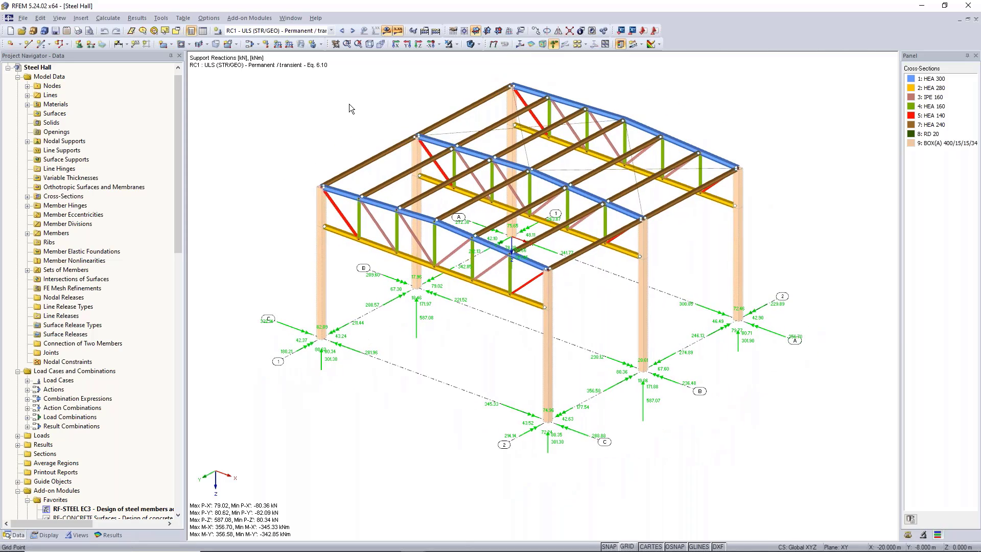
left_click(331, 31)
left_click_drag(376, 161, 381, 48)
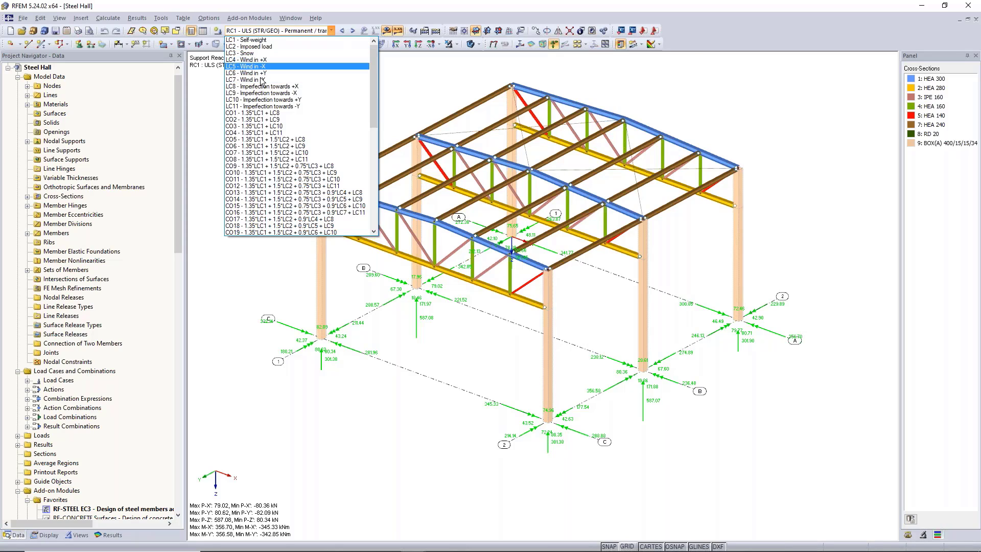
left_click(412, 75)
Return to the Infoday 2020 - December model and create permanent load case LC1 with the description Self-weight.
mouse_move(406, 548)
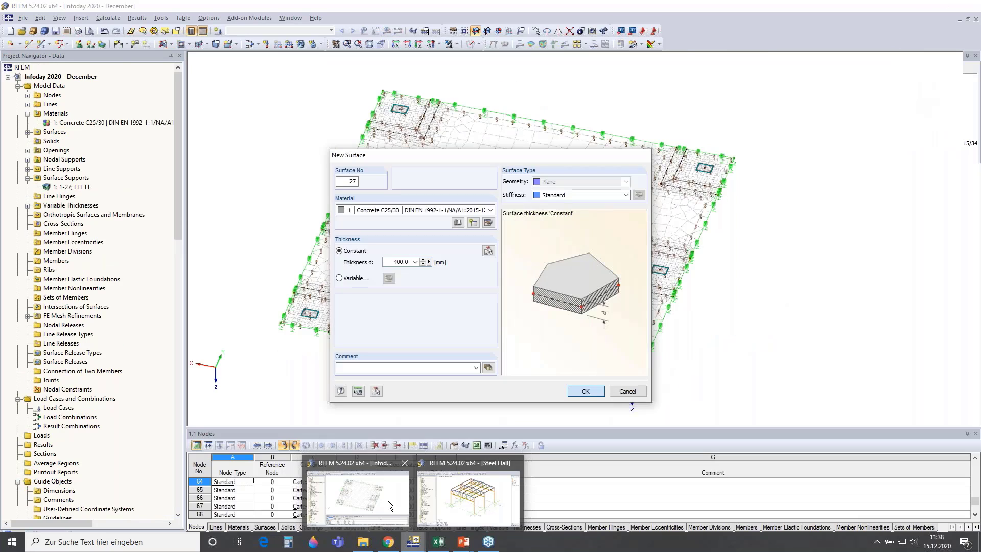
left_click(389, 501)
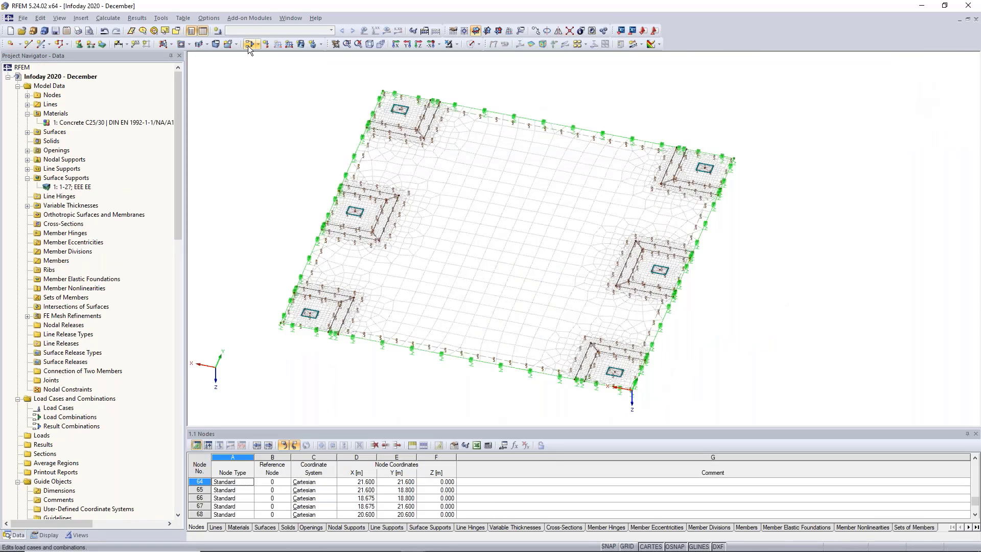
left_click(218, 32)
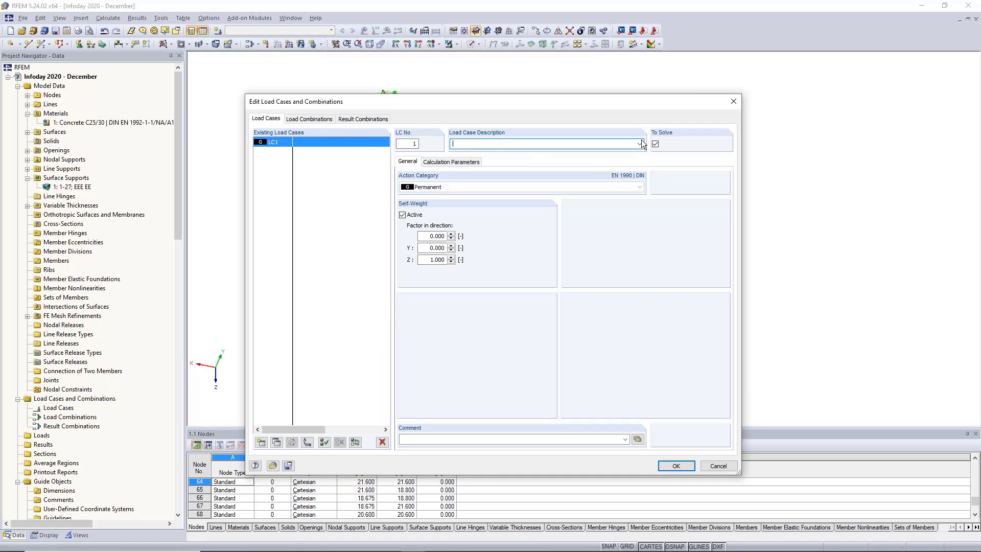
left_click(640, 145)
left_click(618, 153)
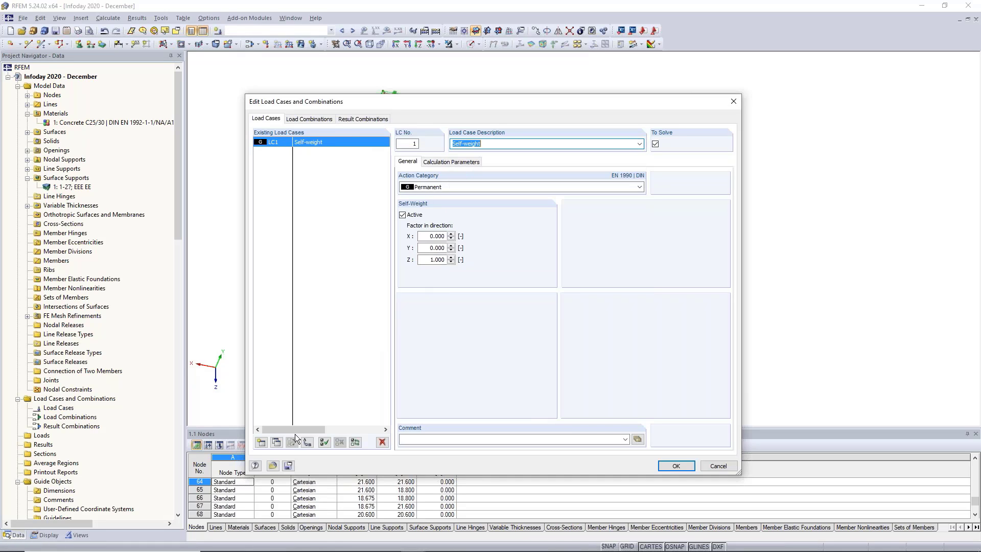
Add load cases LC2 Imposed load and LC3 Snow.
left_click(261, 442)
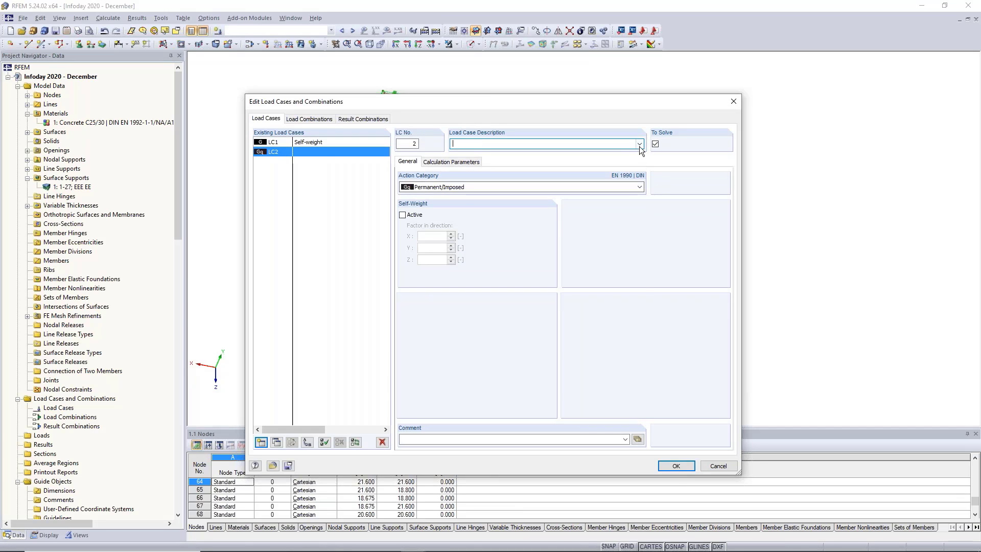
left_click(639, 144)
left_click(627, 166)
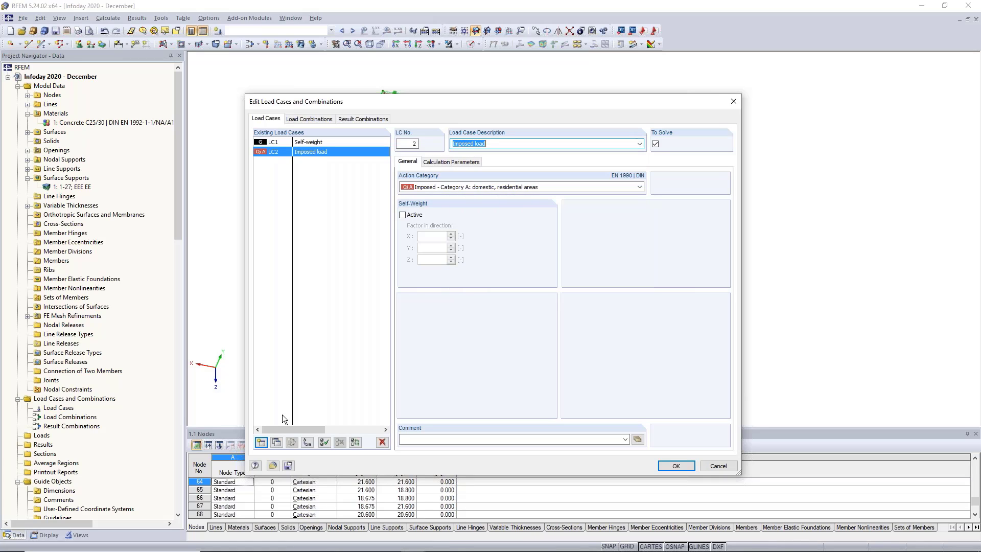
left_click(258, 441)
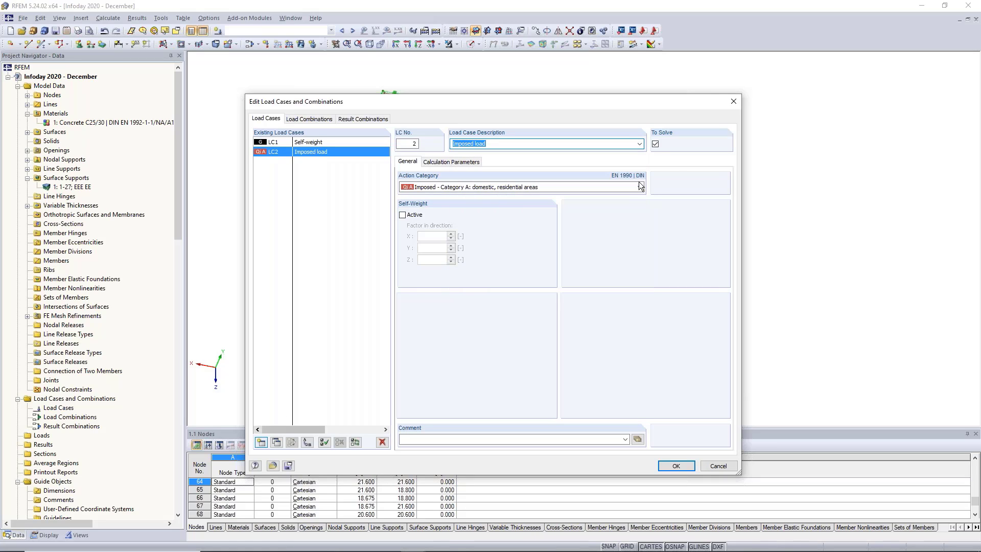
left_click(639, 144)
left_click(609, 171)
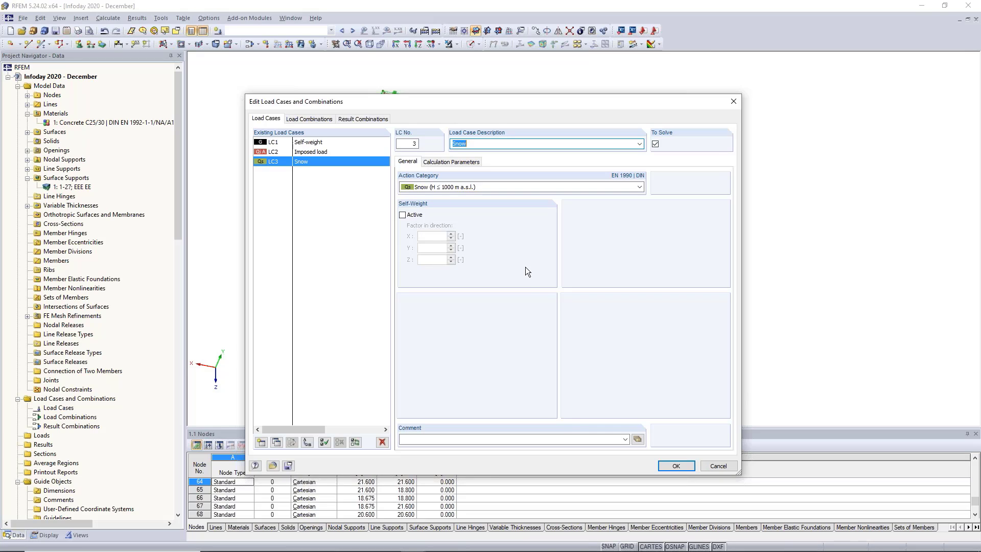
Add load cases LC4 Wind in +X and LC5 Wind in -X.
left_click(260, 442)
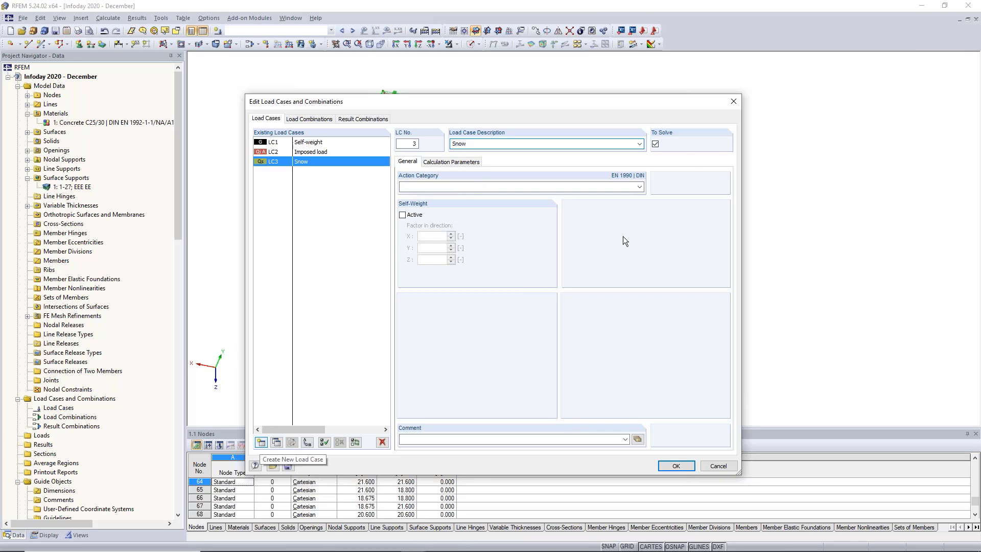
left_click(639, 144)
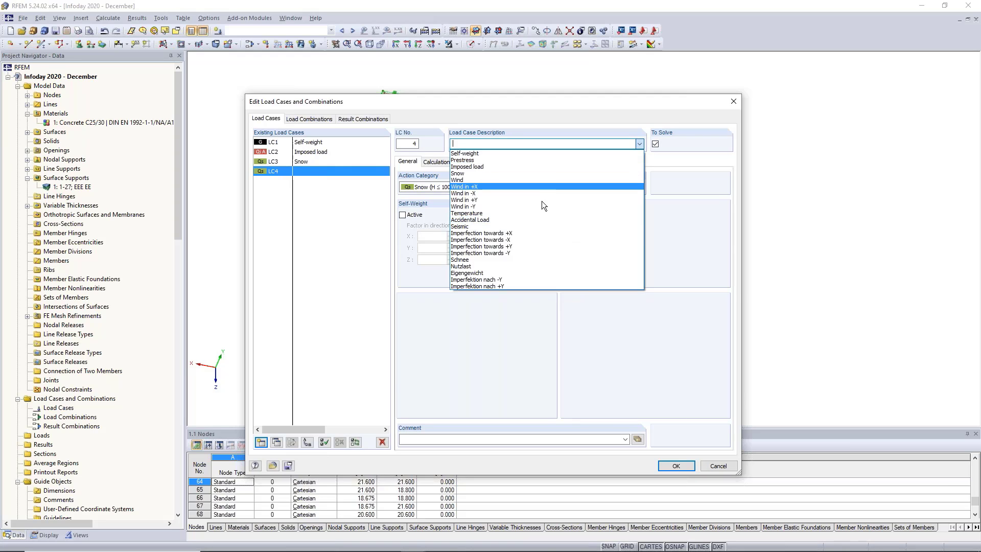
left_click(543, 187)
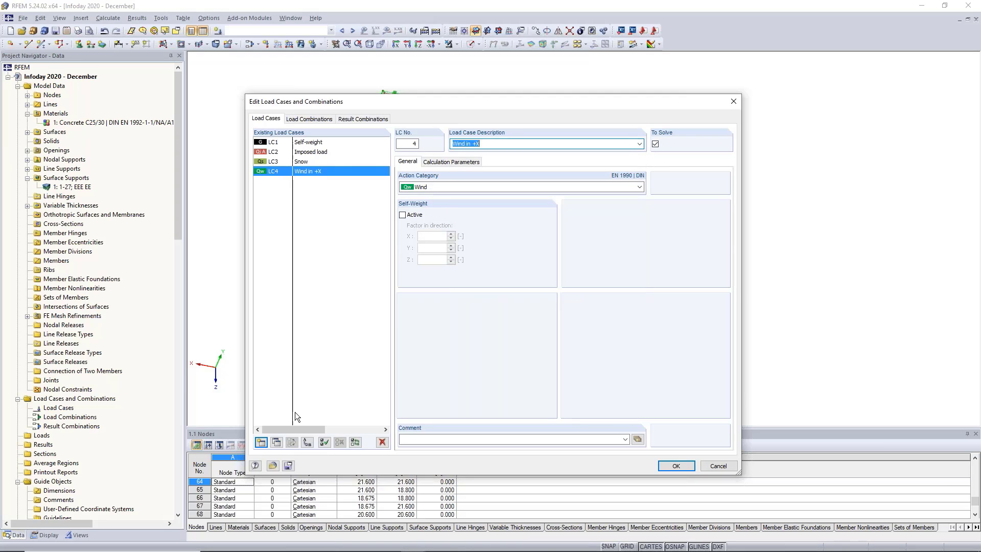
left_click(261, 444)
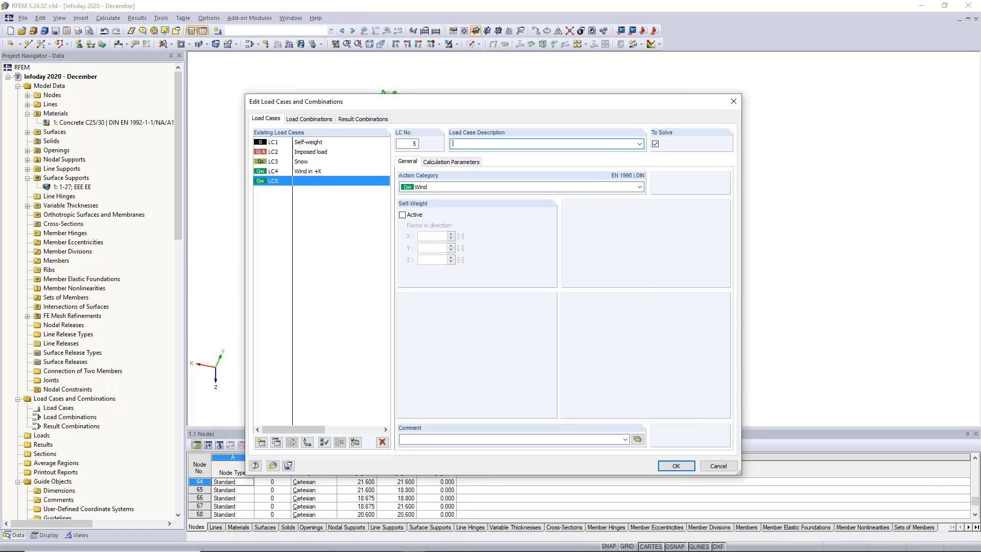
left_click(639, 144)
left_click(598, 195)
Add load cases LC6 Wind in +Y and LC7 Wind in -Y, accept the load cases and save the model.
left_click(262, 443)
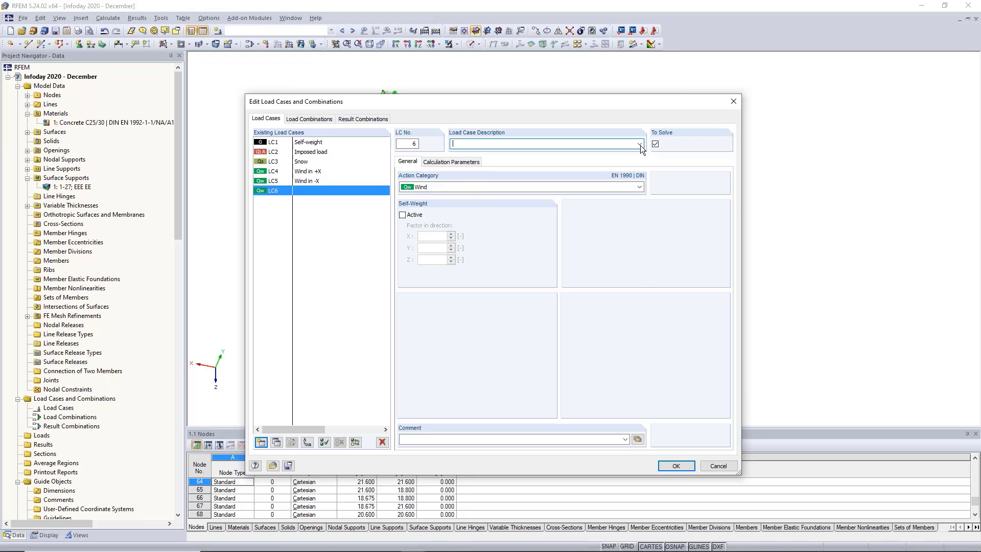
left_click(639, 144)
left_click(573, 200)
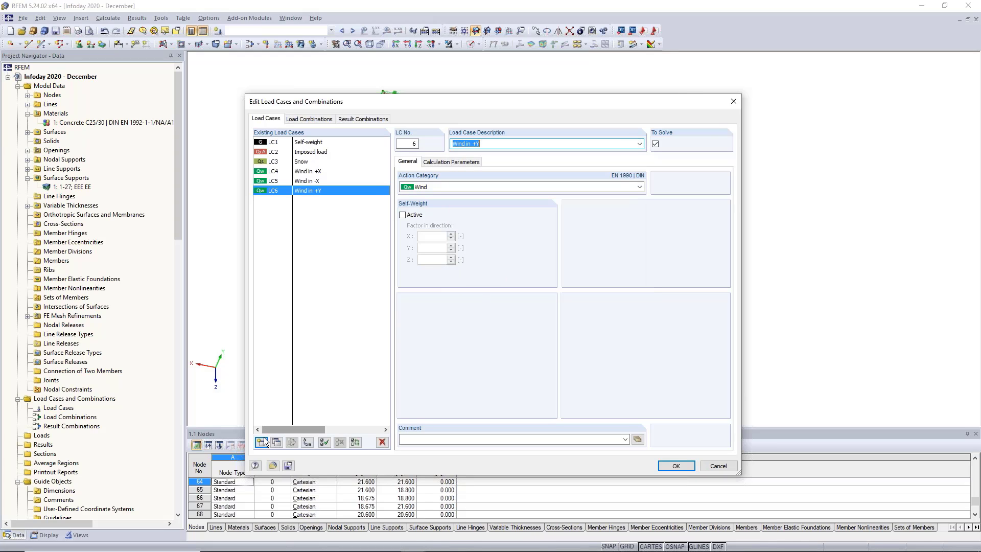
left_click(262, 443)
left_click(640, 144)
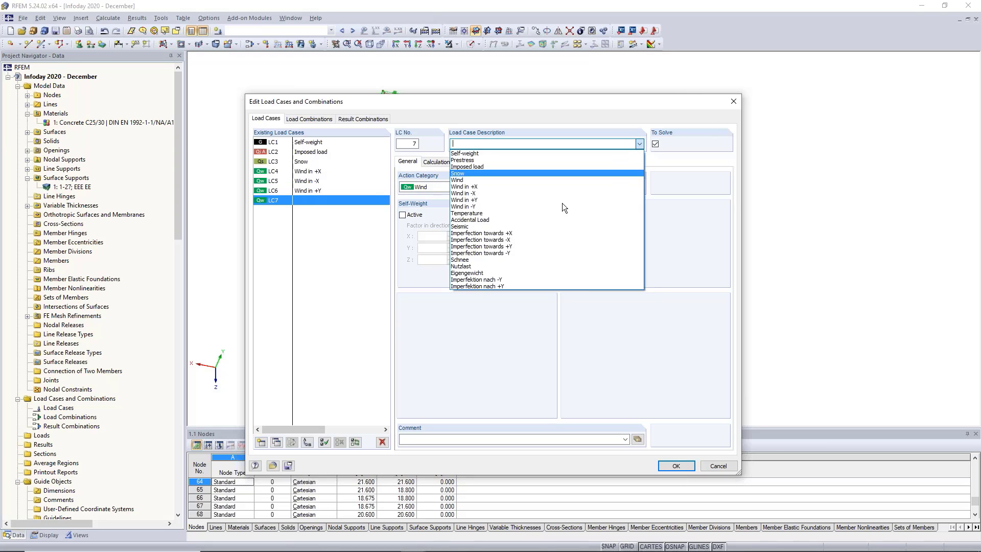
left_click(563, 206)
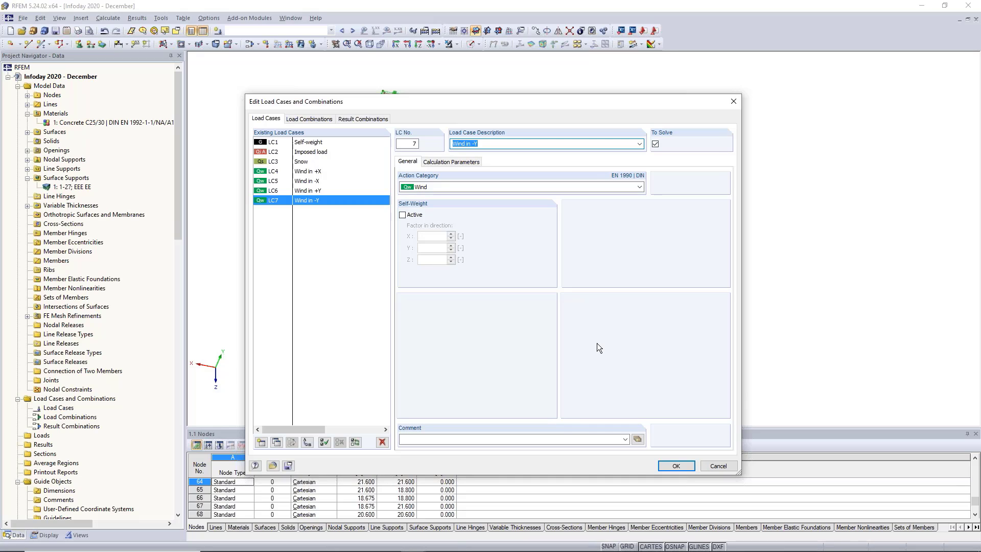
left_click(676, 466)
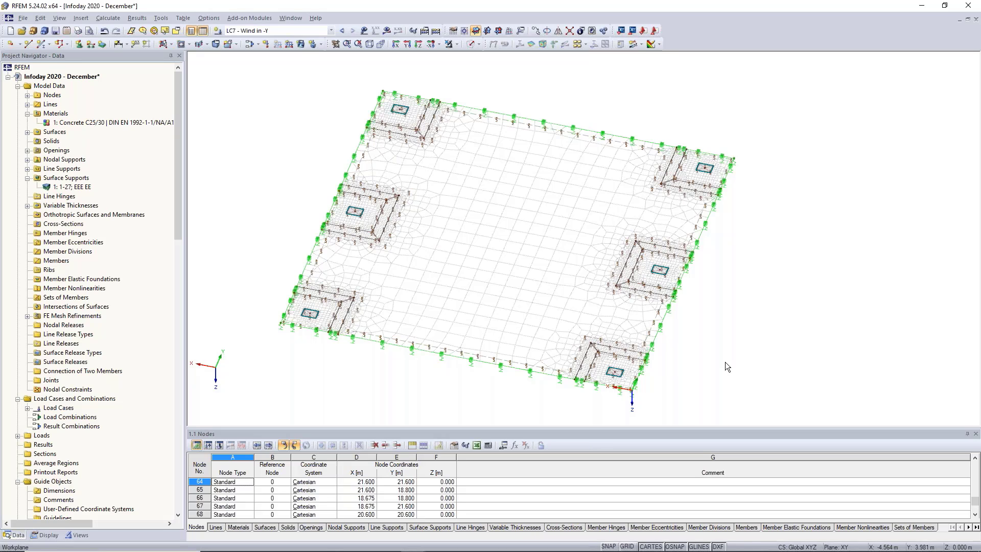
key("ctrl+s")
In the model's general data, keep EN 1990 with the DIN annex and enable automatic creation of result combinations.
middle_click_drag(736, 254, 760, 250)
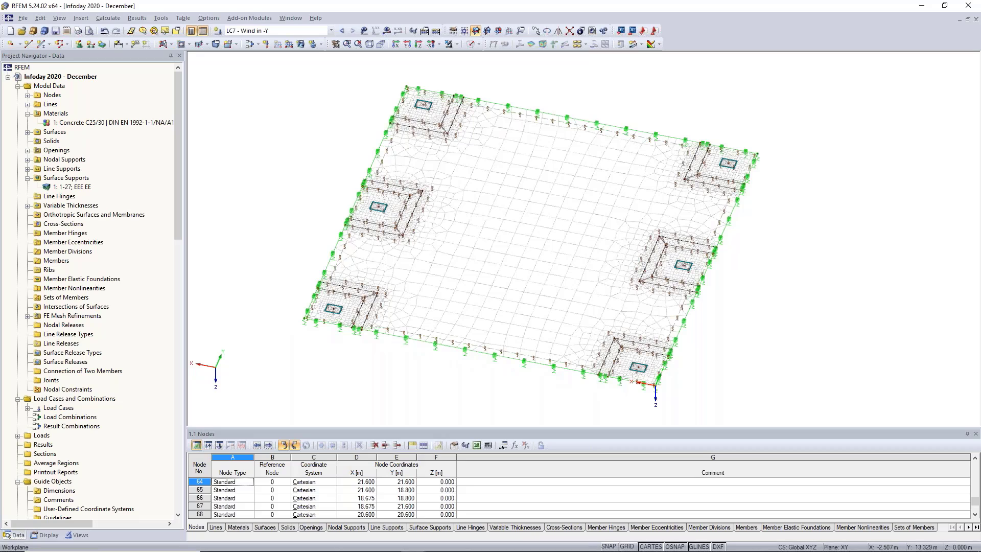
right_click(65, 77)
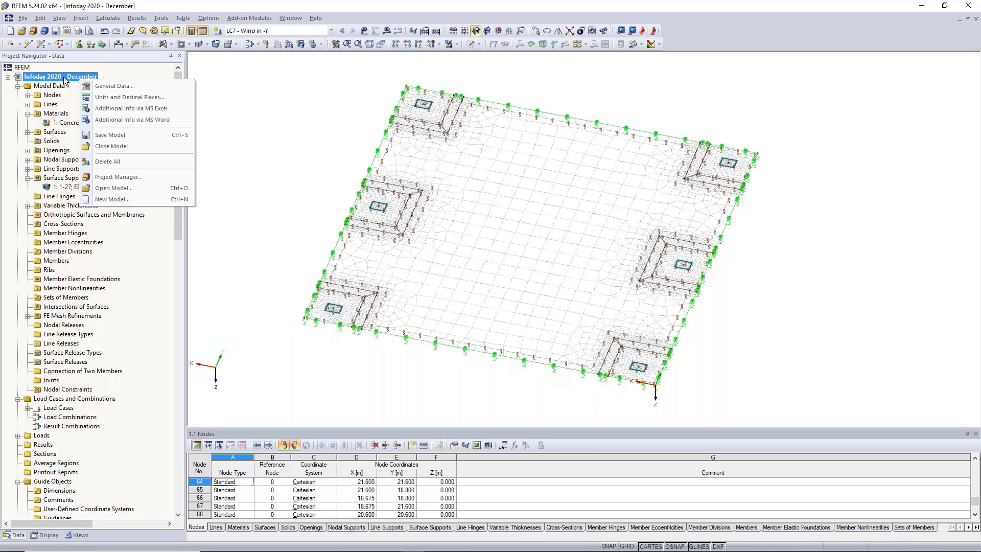
left_click(106, 88)
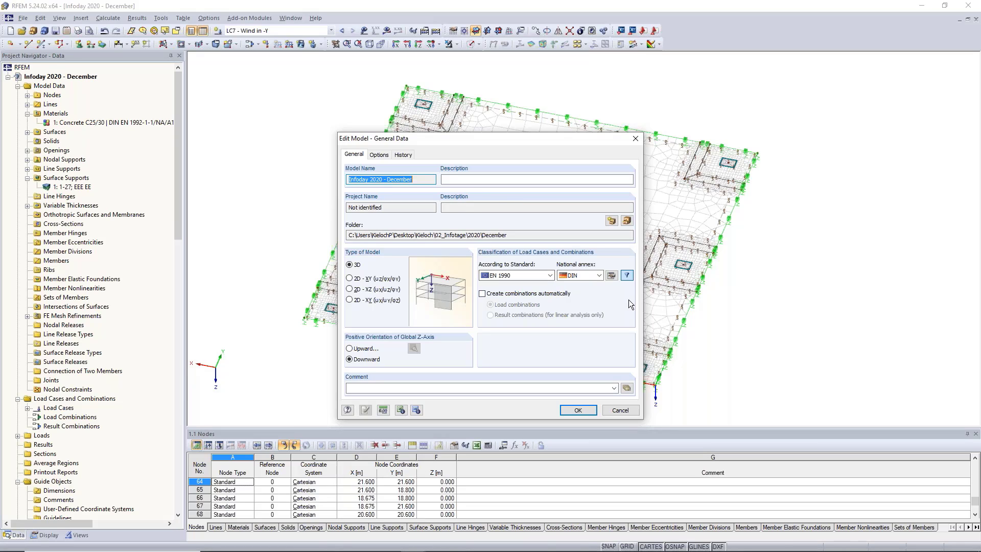
left_click(599, 275)
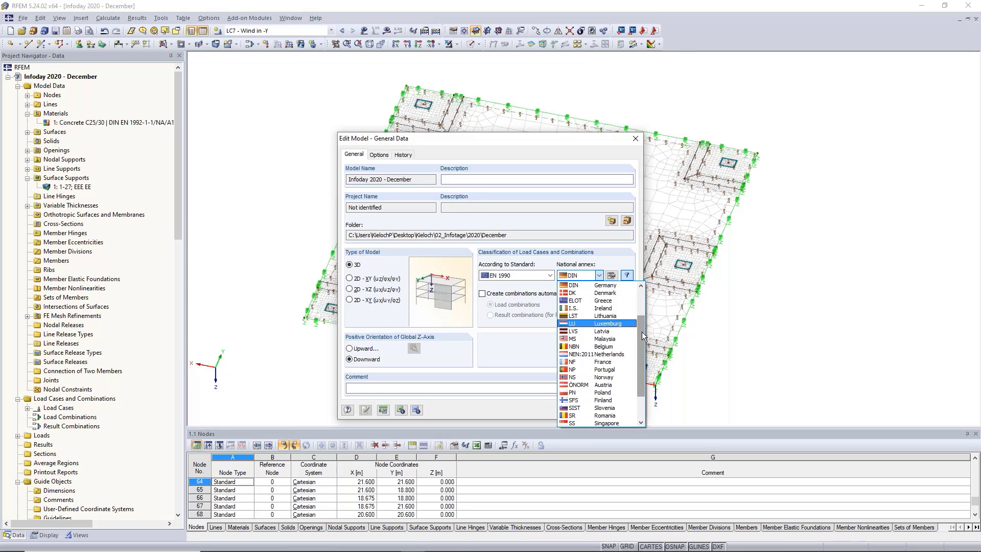
scroll(629, 304, "up", 2)
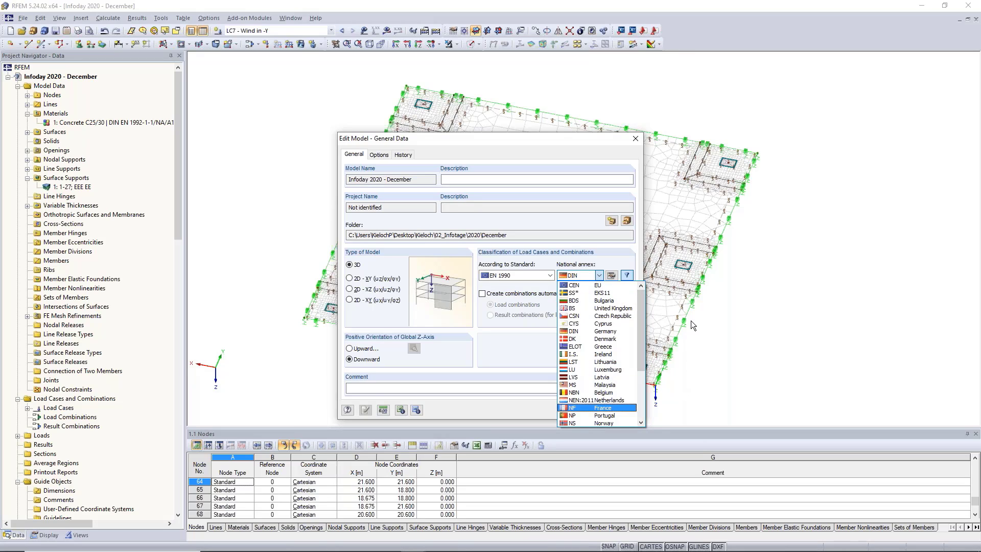
left_click(569, 279)
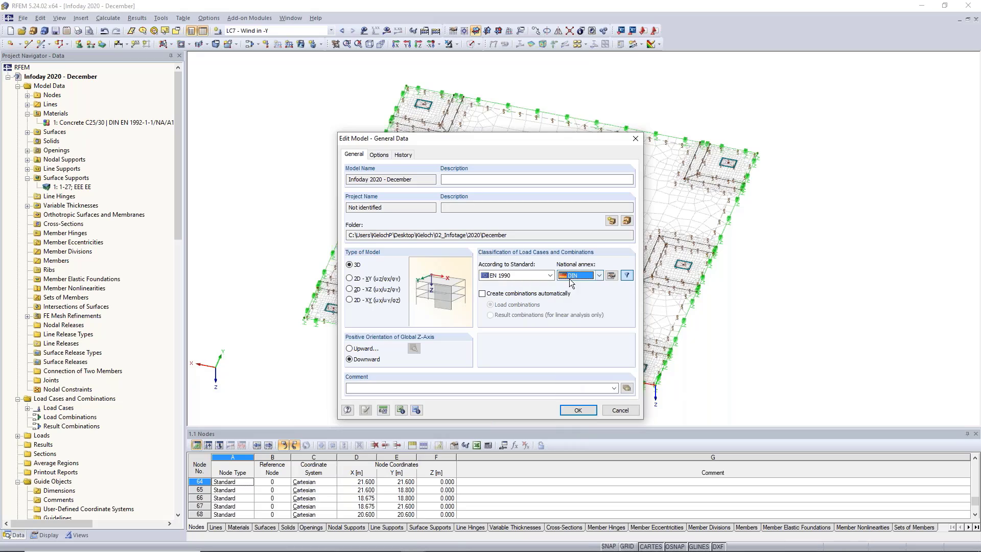
left_click(550, 275)
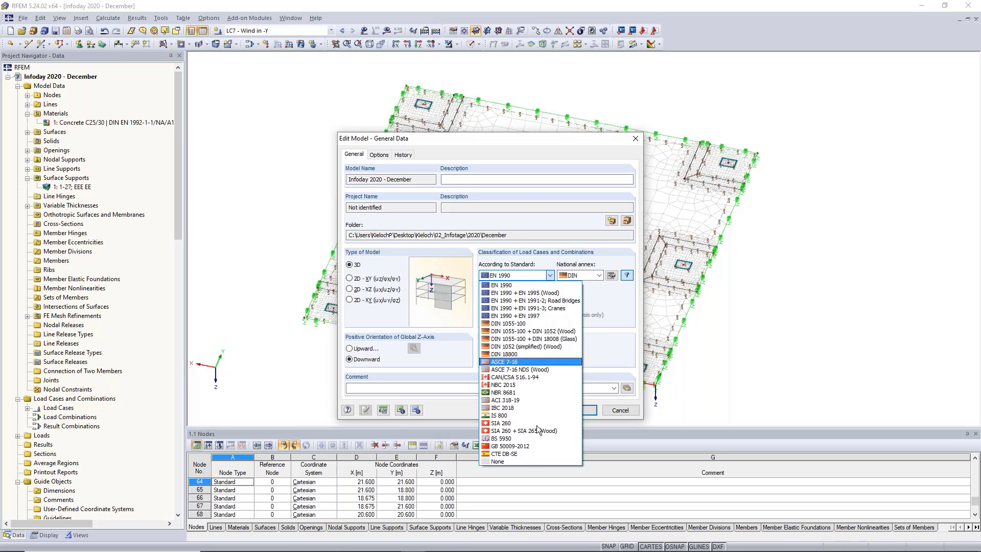
left_click(639, 321)
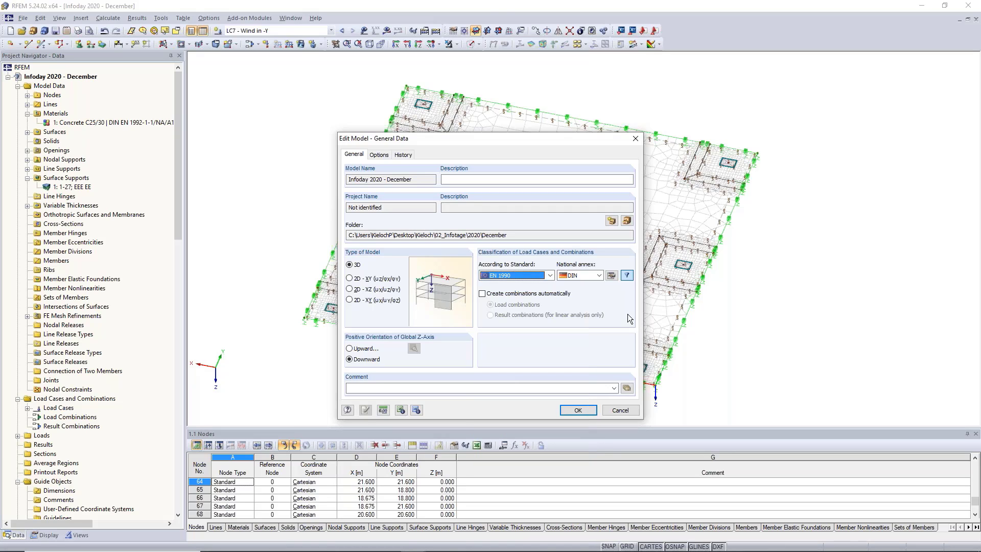
left_click(483, 294)
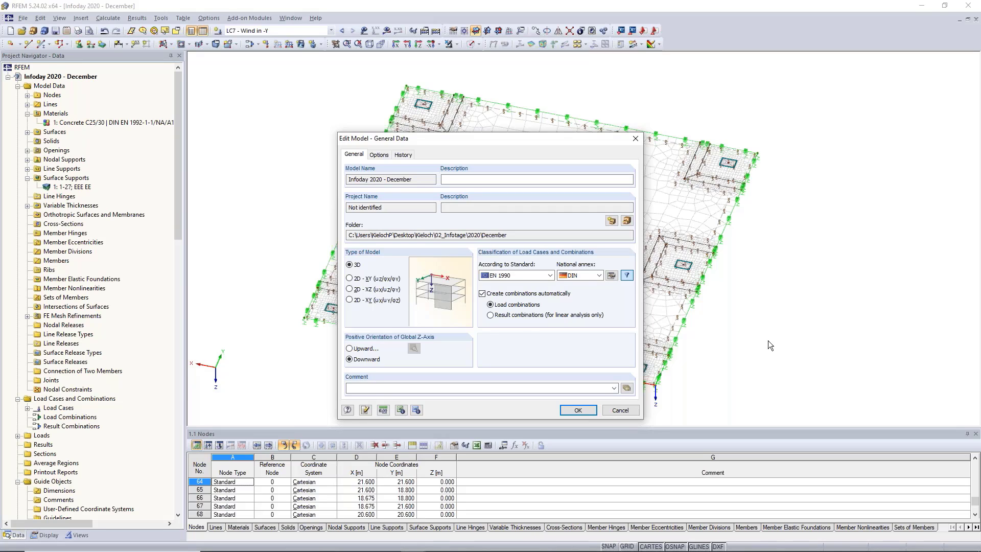
left_click(509, 316)
left_click(578, 411)
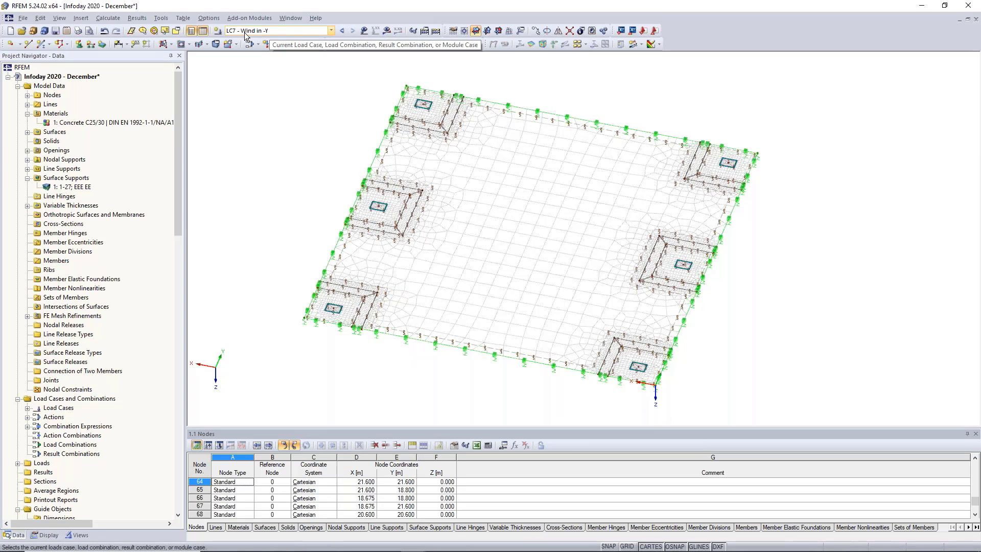
Review the slab model's list of load cases and automatically created result combinations.
left_click(282, 29)
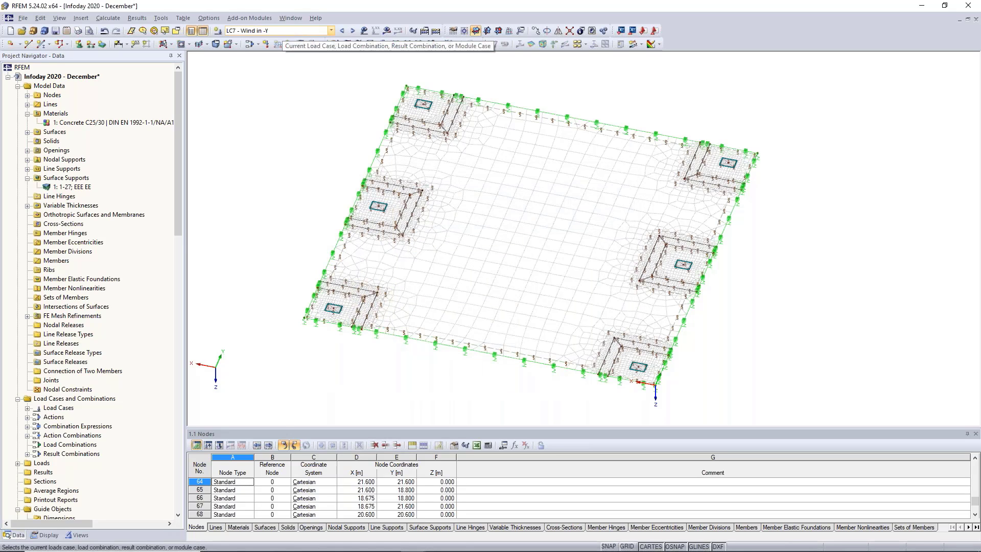
left_click(282, 30)
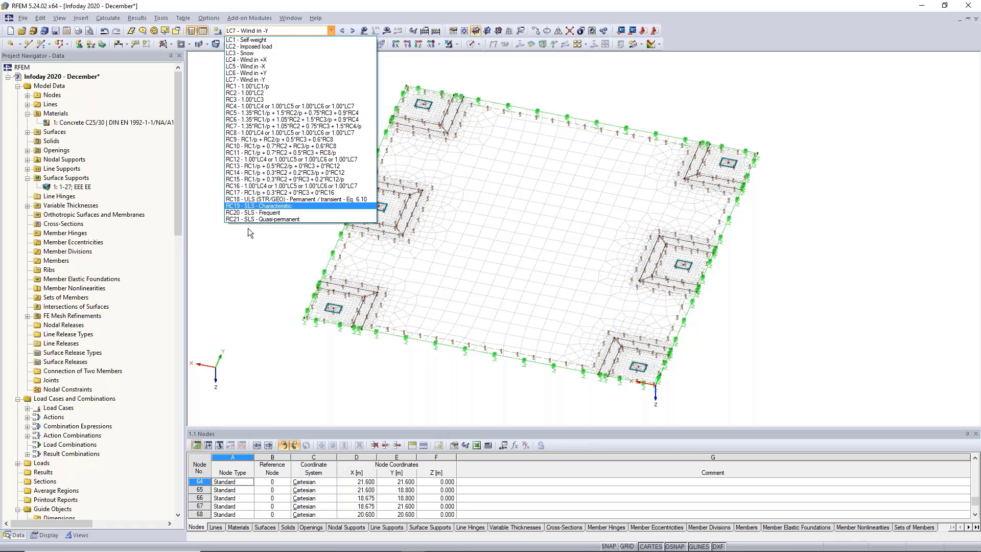
left_click(284, 242)
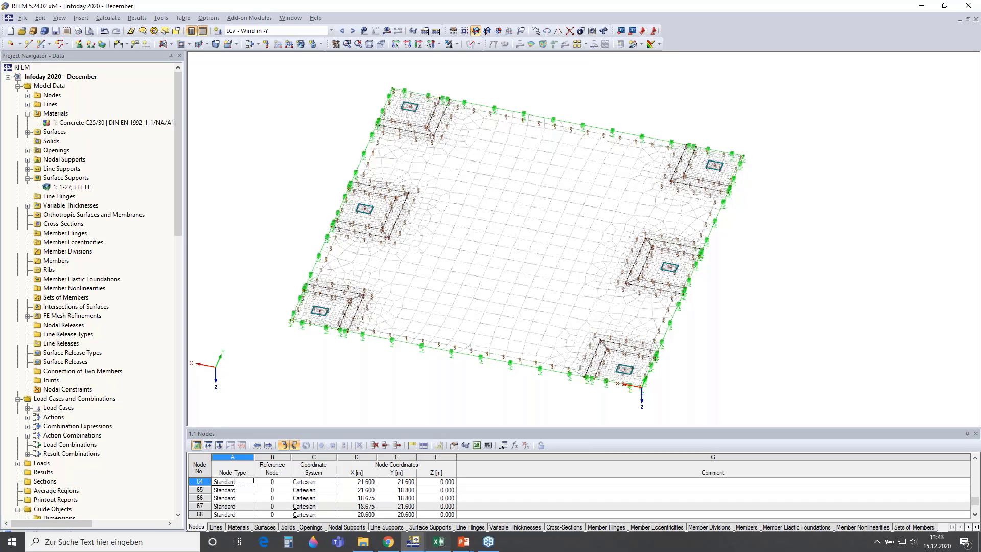
Switch to the Excel workbook Nodal Loads converted.xlsx and review its nodal load sheets for LC1 to LC4.
left_click(438, 542)
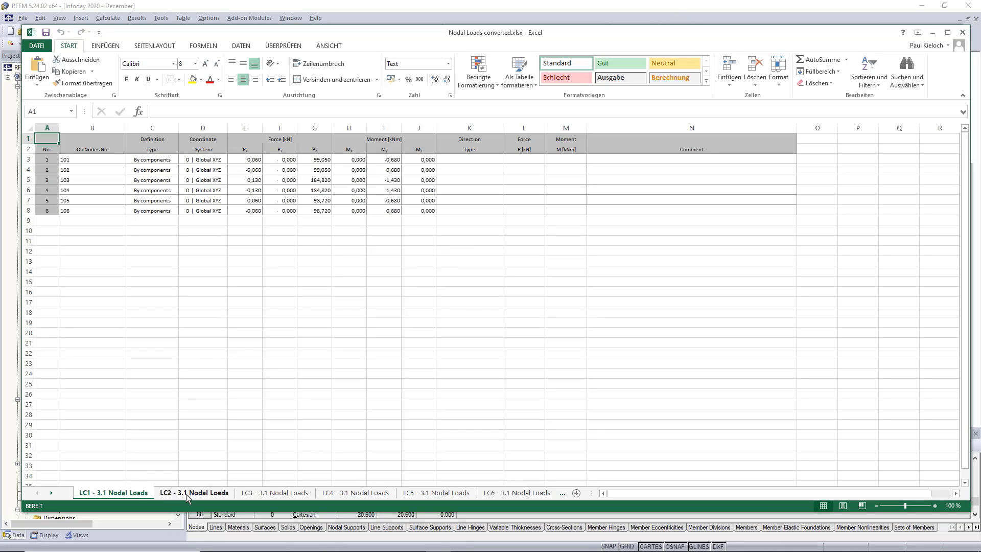
left_click(232, 494)
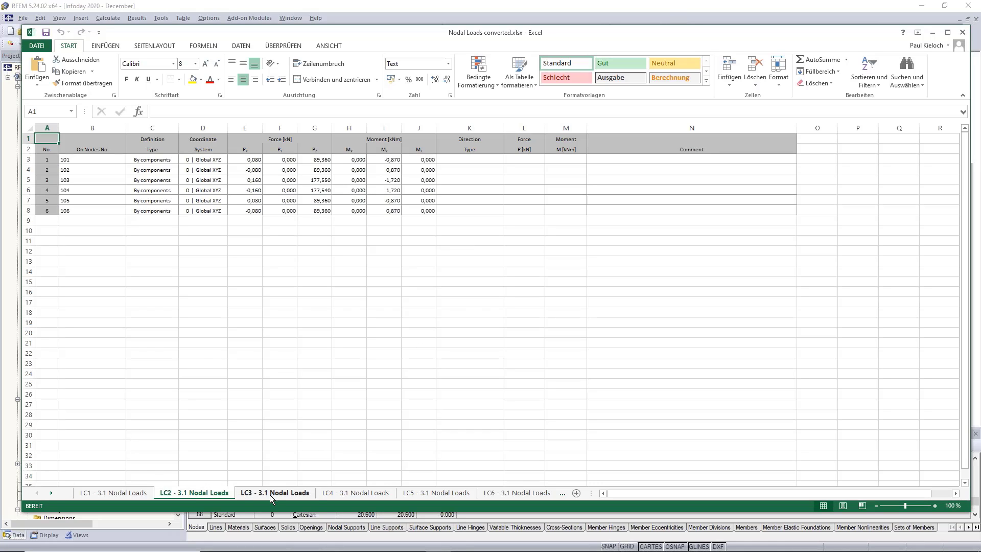
left_click(271, 494)
left_click(356, 493)
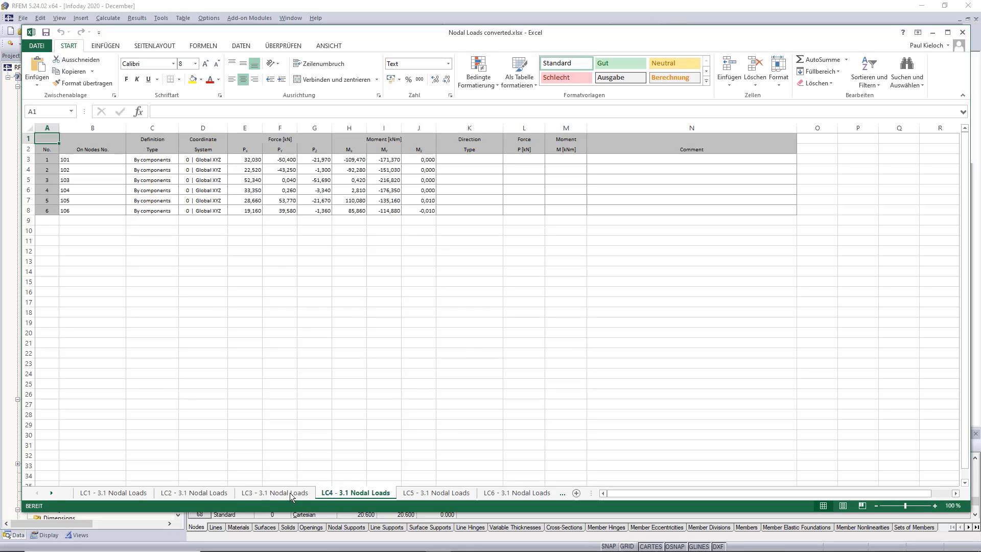
left_click(276, 494)
left_click(196, 494)
left_click(114, 494)
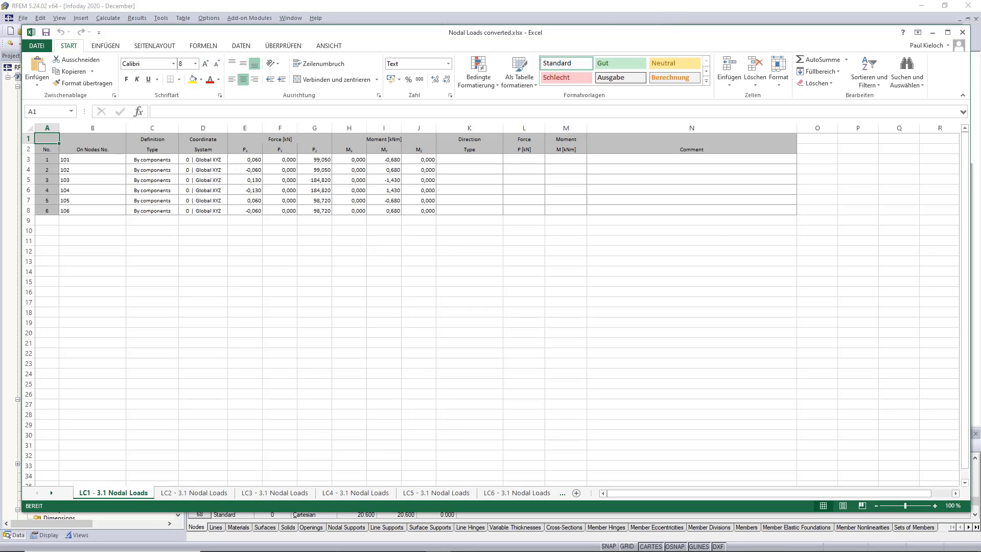
left_click(933, 33)
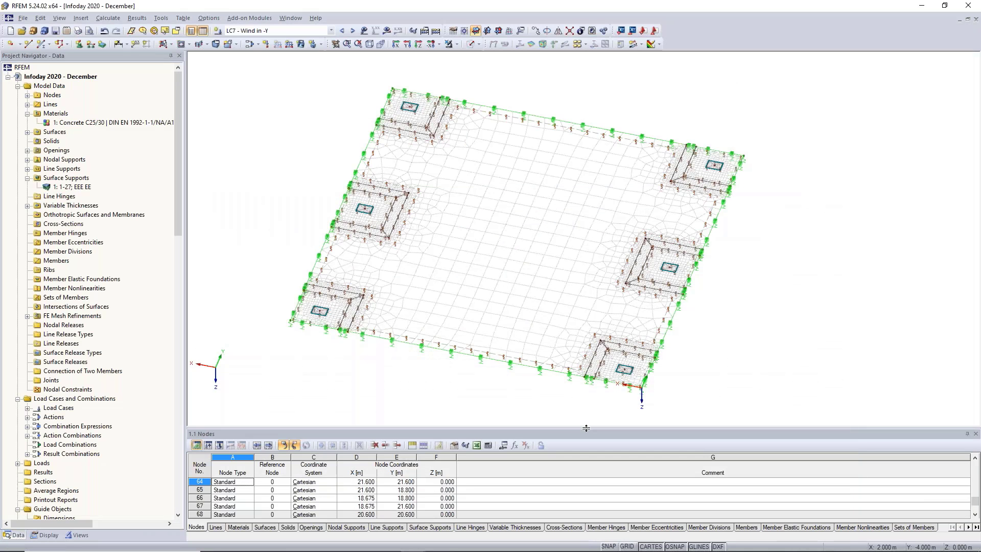
Enlarge the slab model's table area and display the nodal loads table.
left_click_drag(594, 360, 594, 361)
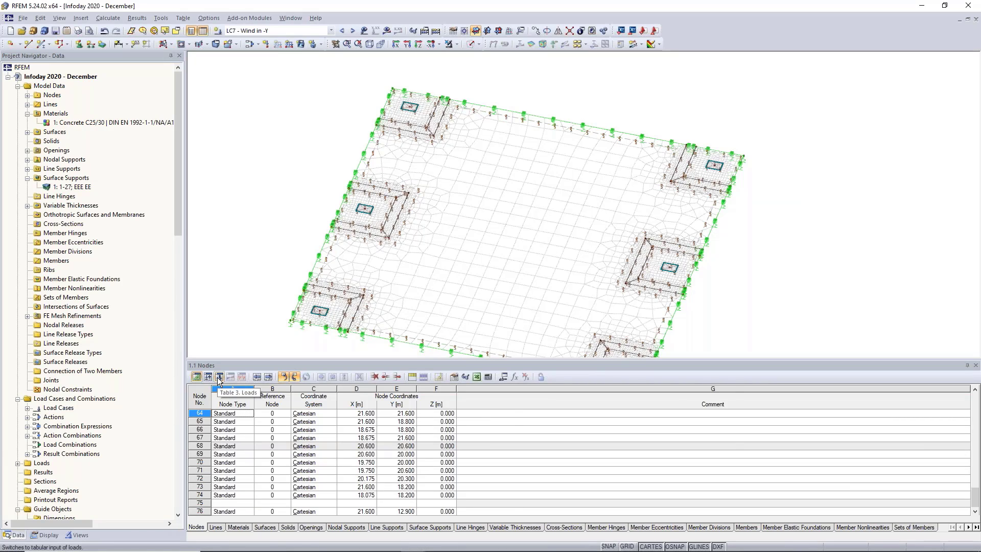
left_click(218, 377)
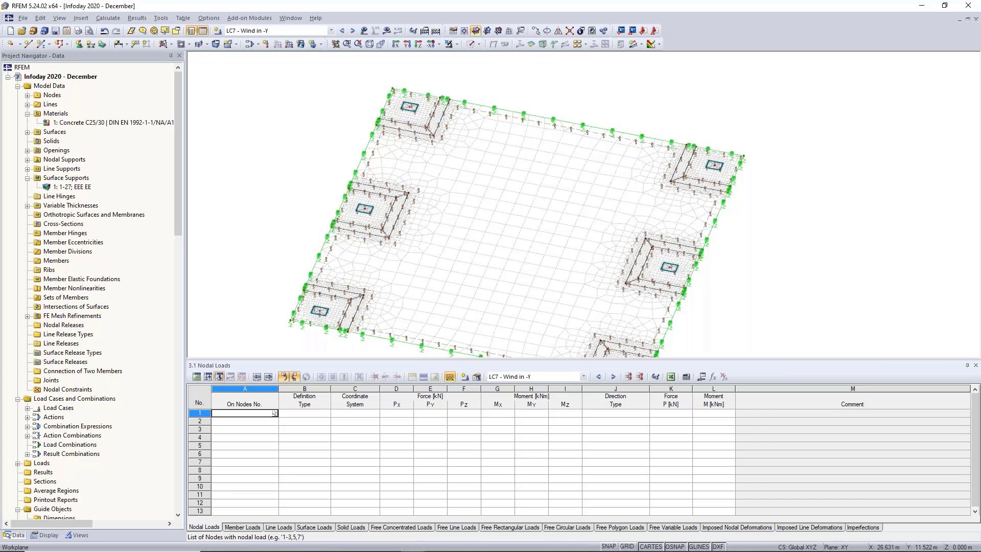
left_click(270, 143)
scroll(277, 158, "down", 2)
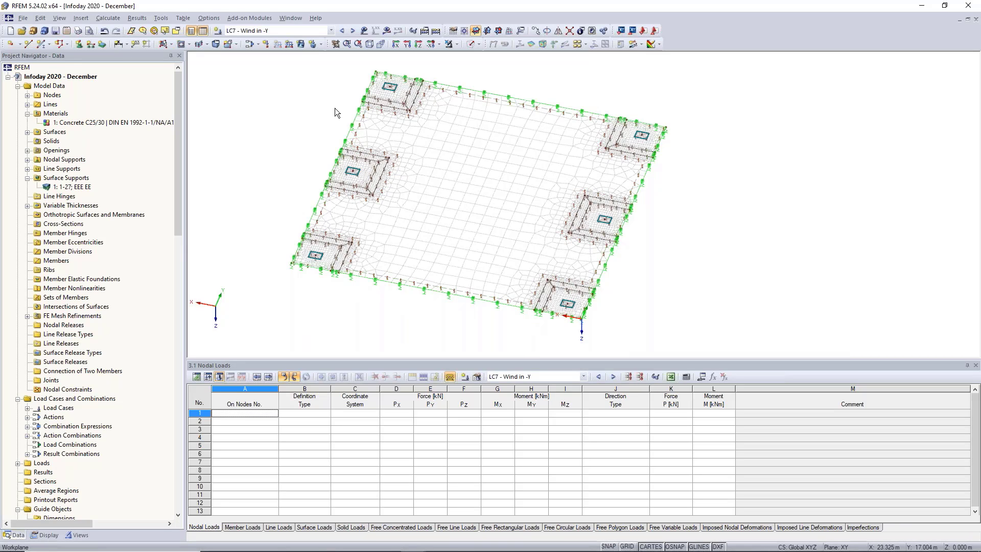
Compare the Excel nodal load list with the Steel Hall model's column supports, and return to the slab model.
left_click(438, 543)
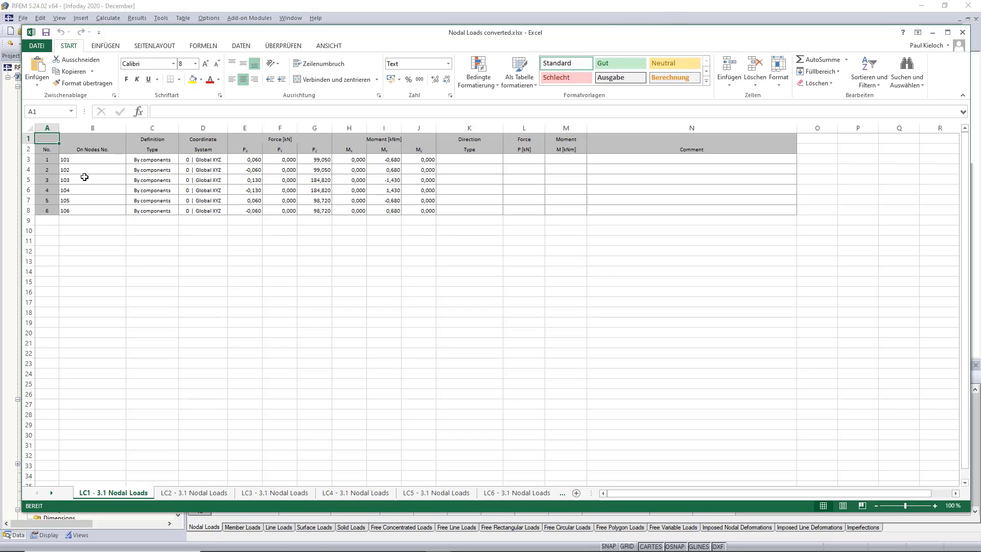
mouse_move(416, 543)
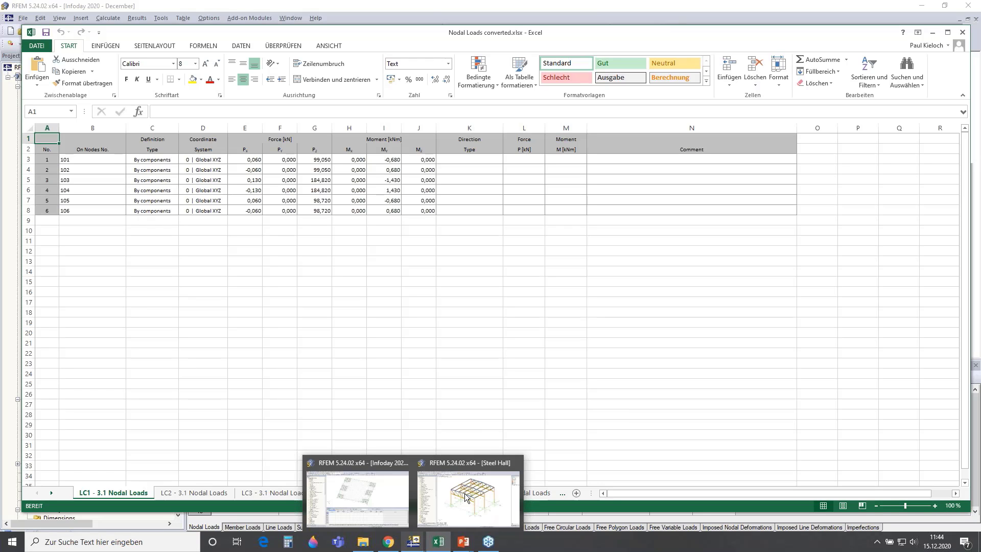
left_click(465, 492)
middle_click_drag(466, 310, 484, 288, "ctrl")
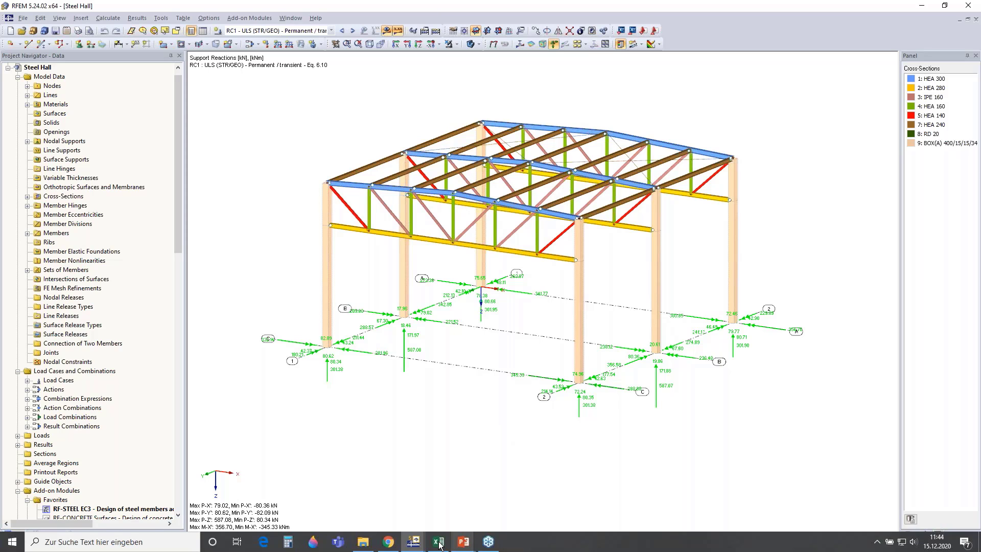
left_click(438, 542)
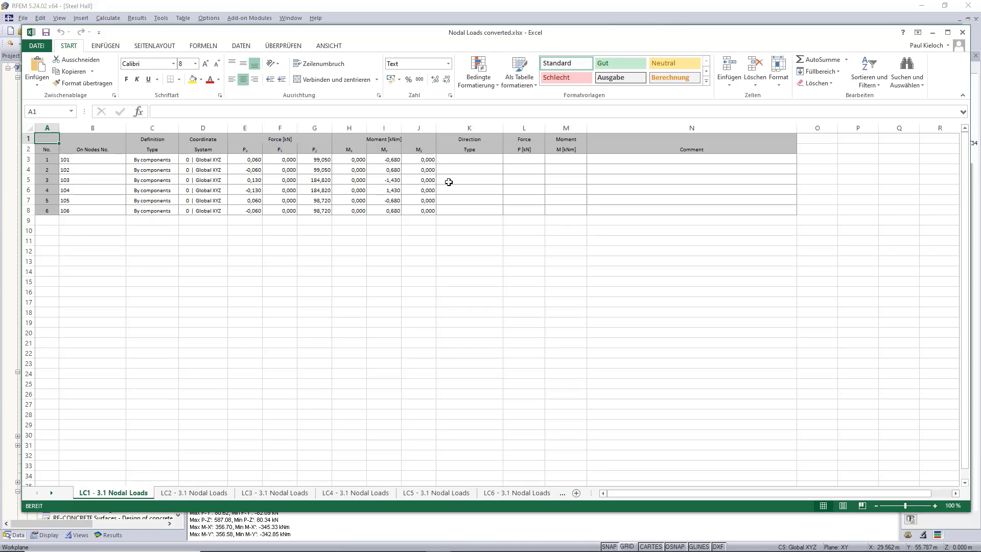
left_click(933, 33)
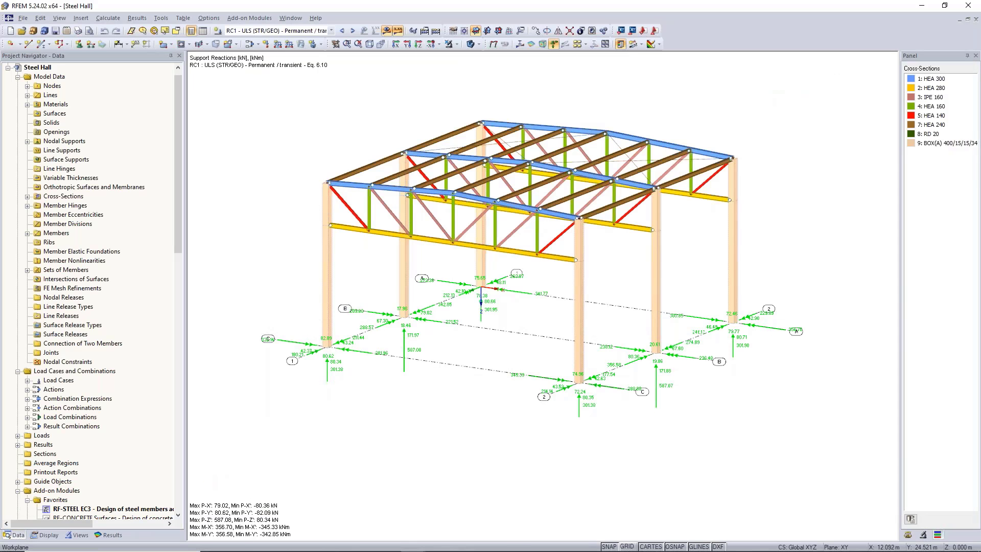
mouse_move(411, 543)
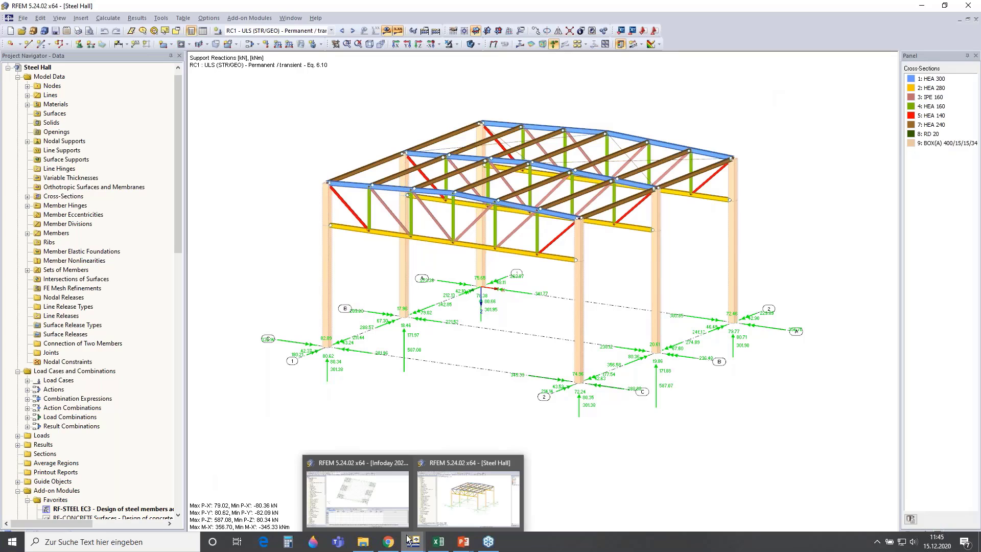
left_click(387, 492)
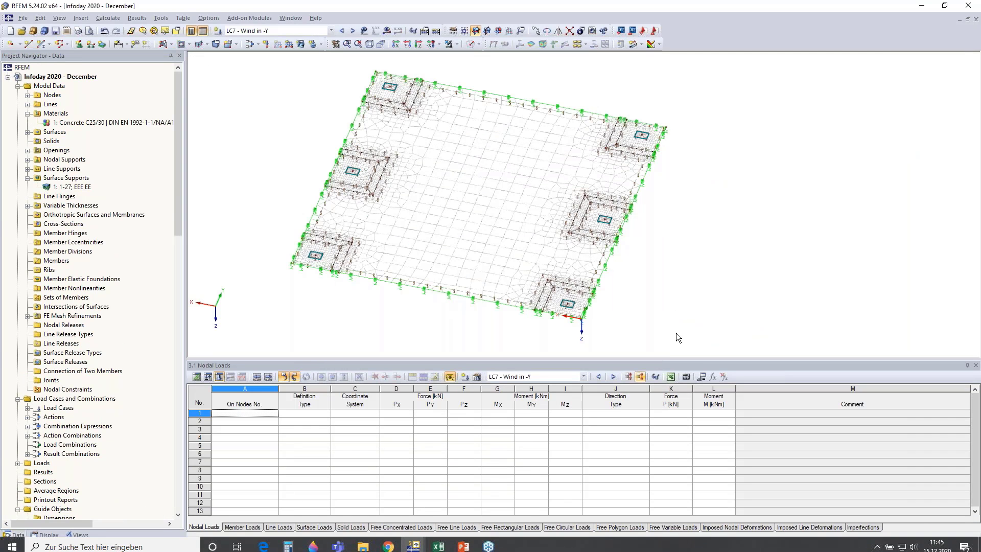
Reduce the table area's height and show object numbering in the slab model.
left_click_drag(662, 426, 662, 425)
right_click(724, 146)
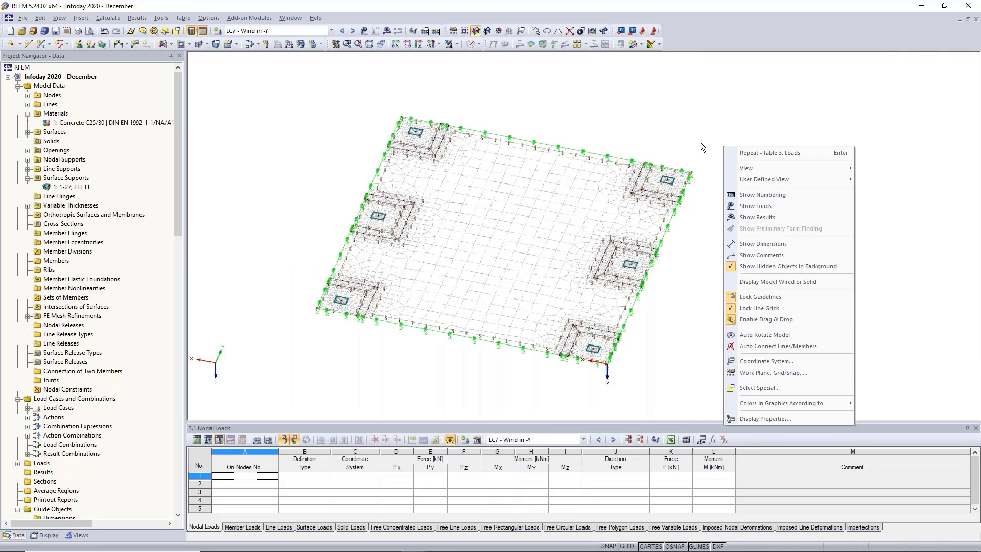
left_click(763, 195)
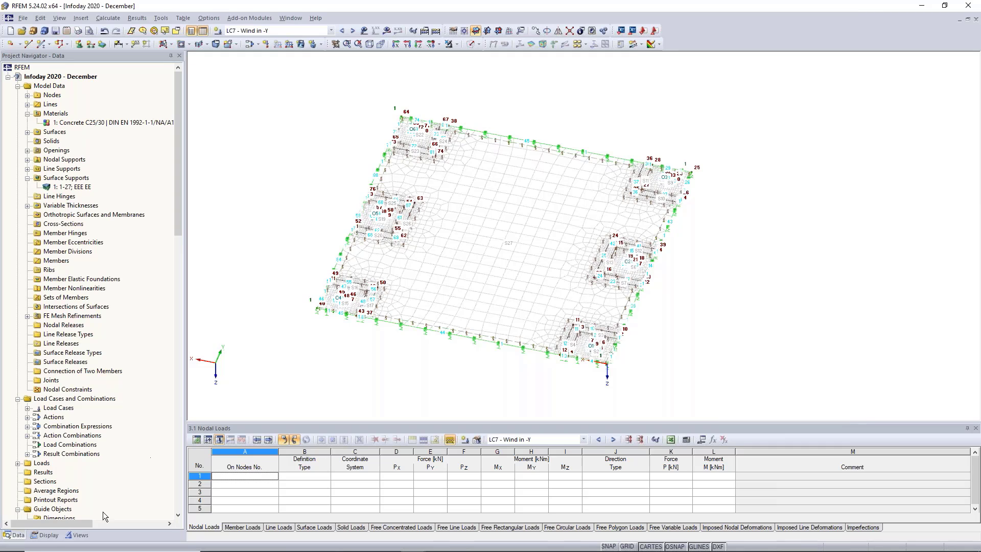
Hide the numbering of lines, surfaces, openings, nodal supports and line supports.
left_click(45, 535)
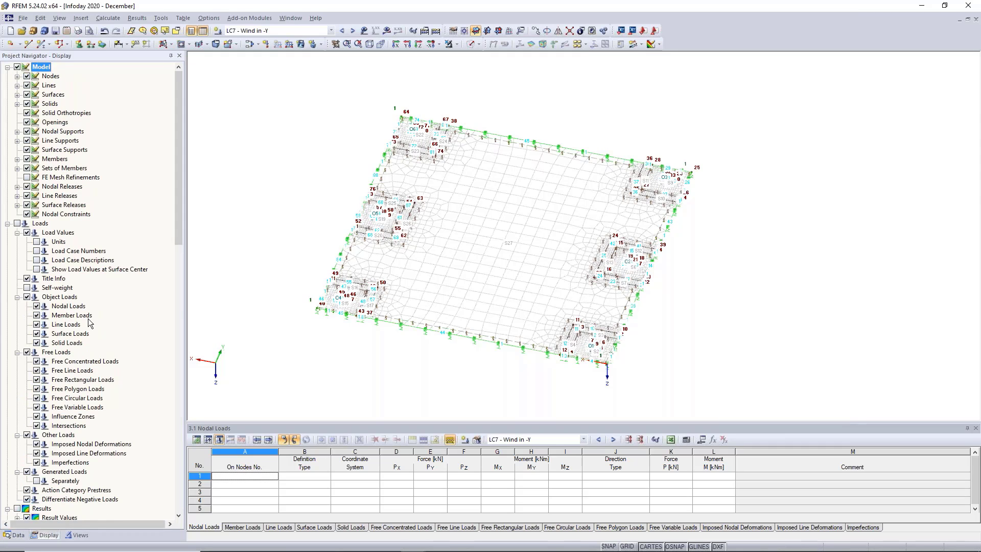
scroll(90, 323, "down", 20)
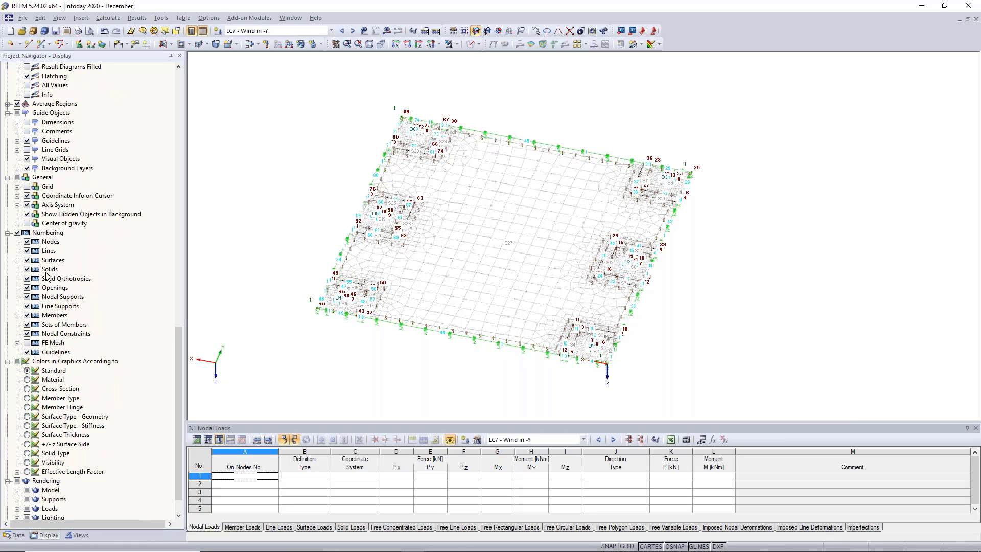
left_click(27, 251)
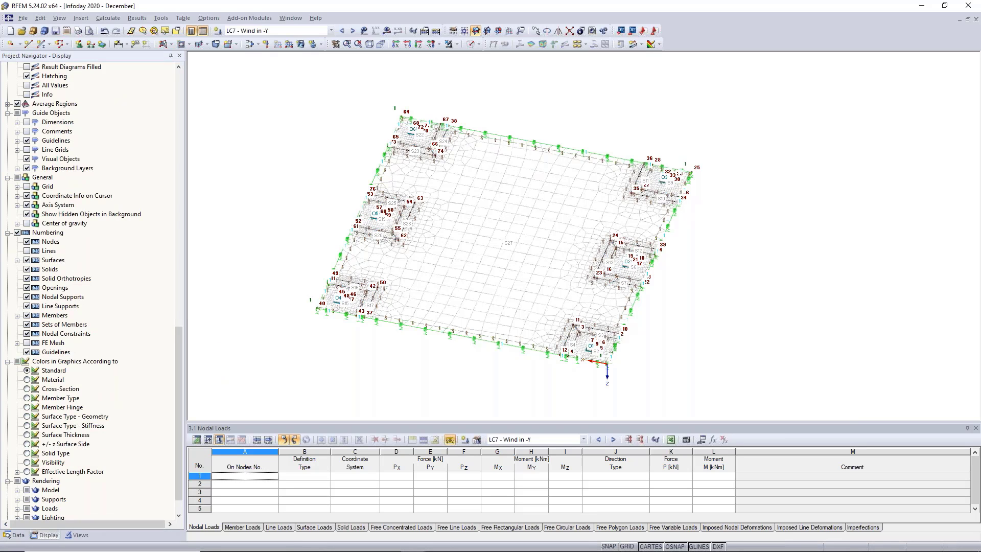
left_click(27, 260)
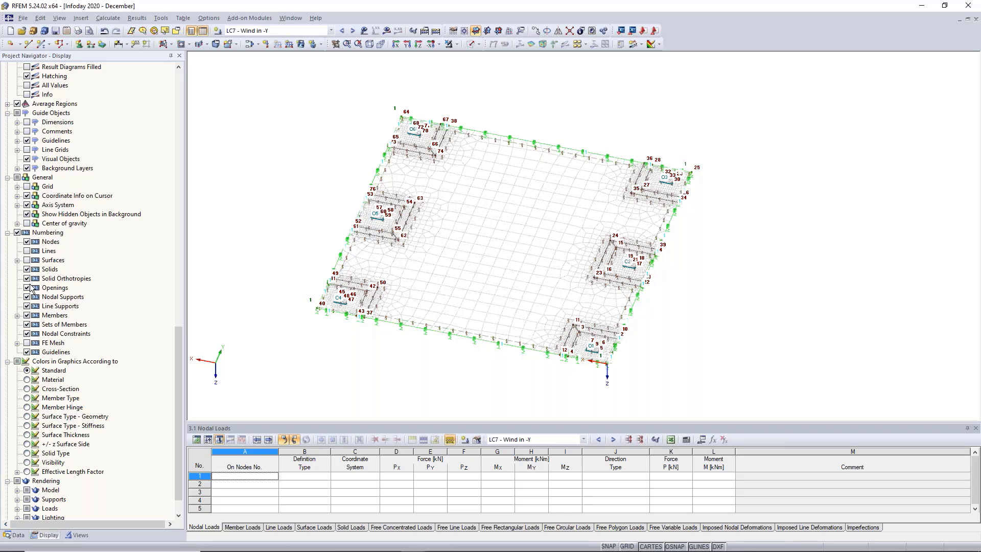
left_click(27, 287)
left_click(27, 296)
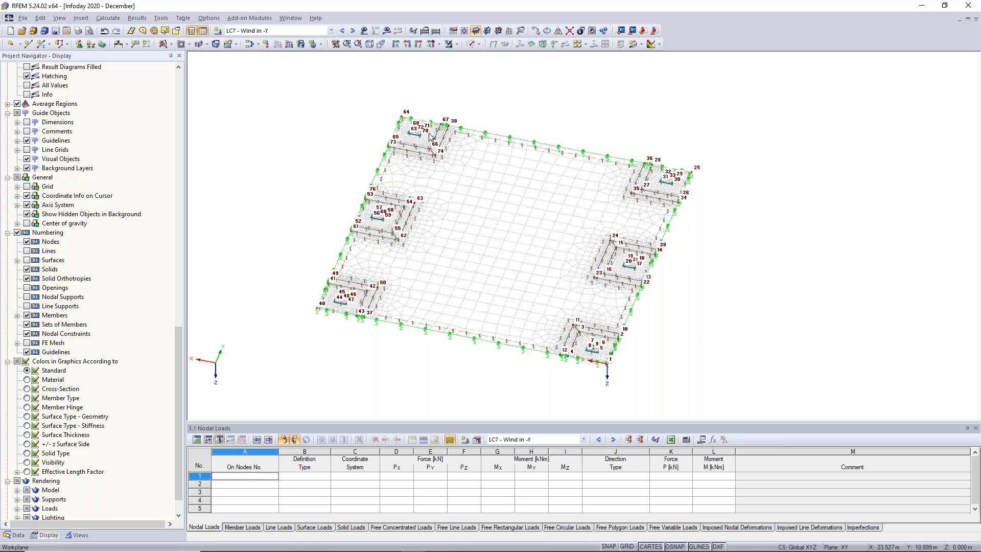
Examine the node numbers at the column base centres, orienting the slab with the origin corner foundation in close view.
scroll(480, 125, "up", 1)
scroll(450, 128, "up", 1)
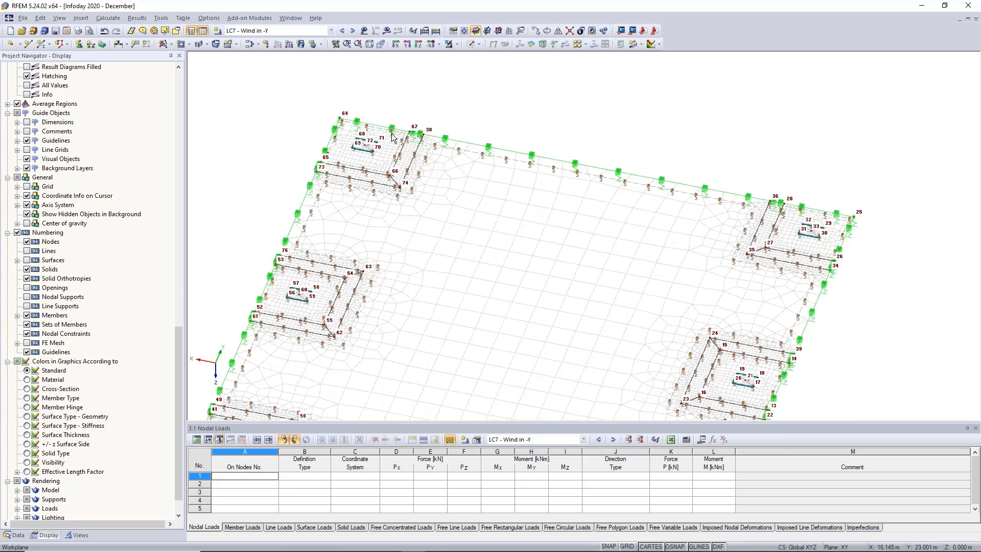
scroll(399, 134, "up", 4)
scroll(351, 174, "down", 3)
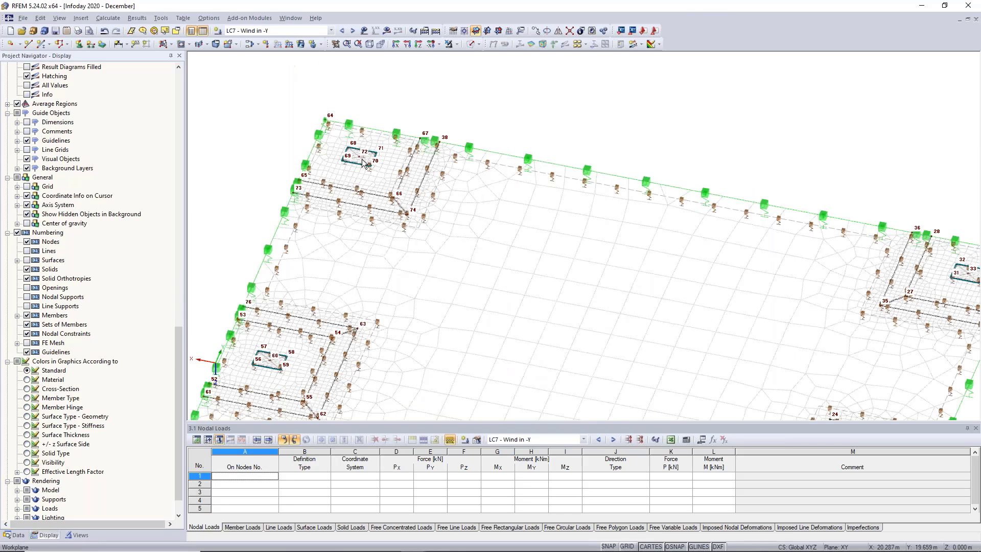
scroll(364, 162, "down", 5)
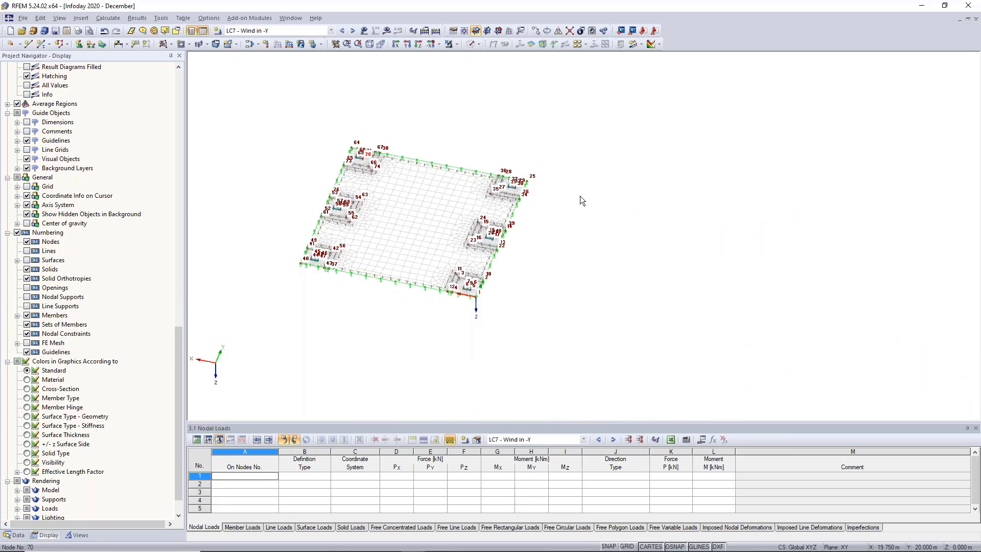
middle_click_drag(580, 202, 441, 242, "ctrl")
scroll(370, 152, "up", 7)
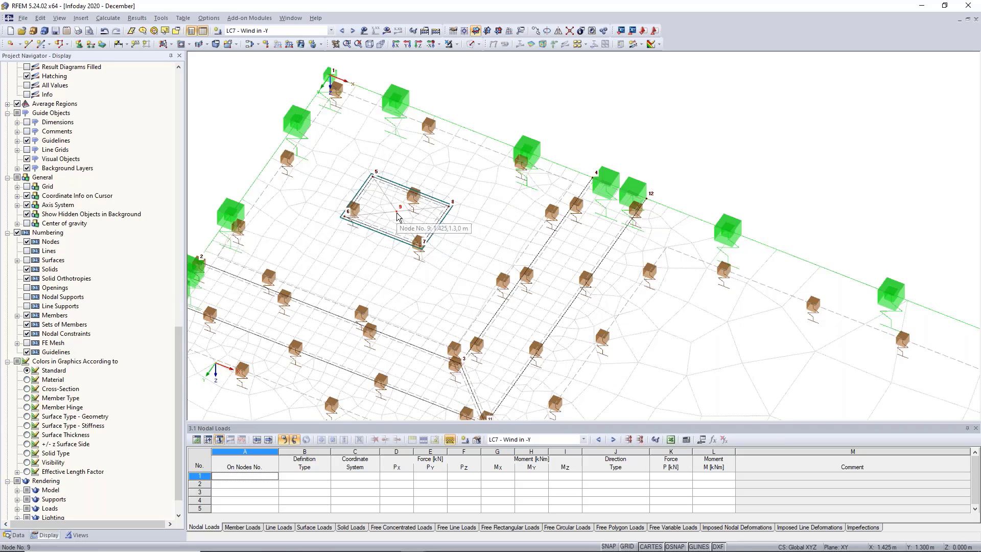
scroll(398, 217, "down", 2)
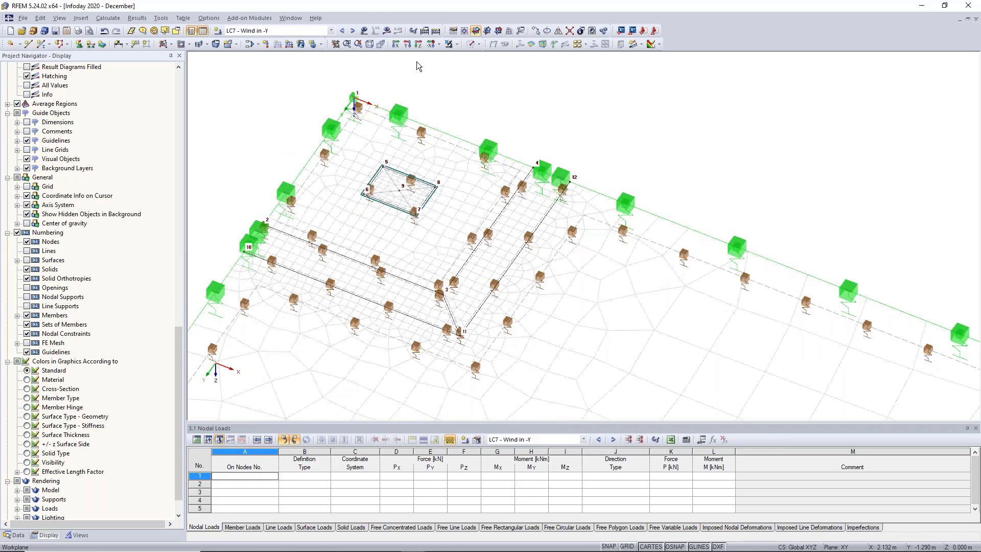
Start renumbering nodes singly from 101 with increment 1, assigning 101 to centre node 9 of the foundation at the origin.
left_click(162, 19)
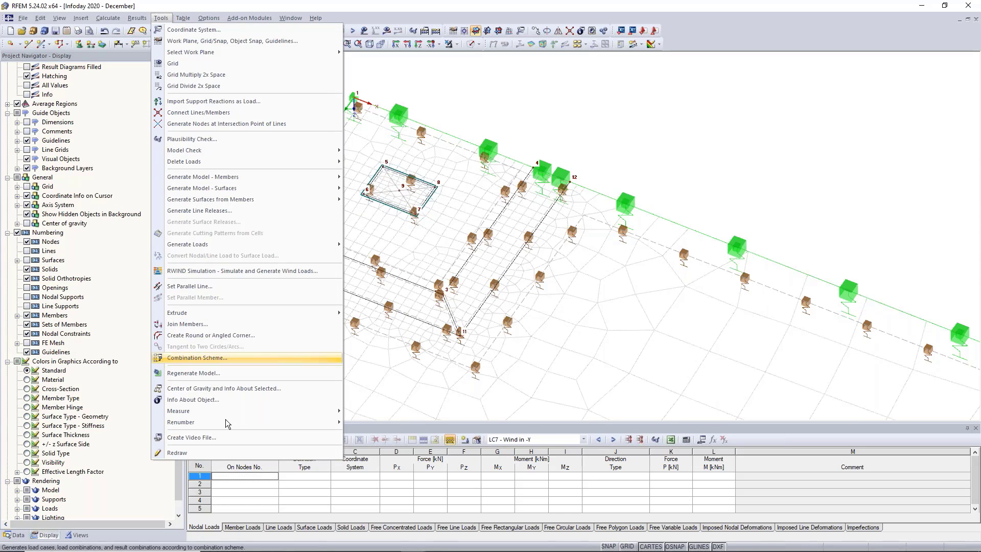
mouse_move(227, 422)
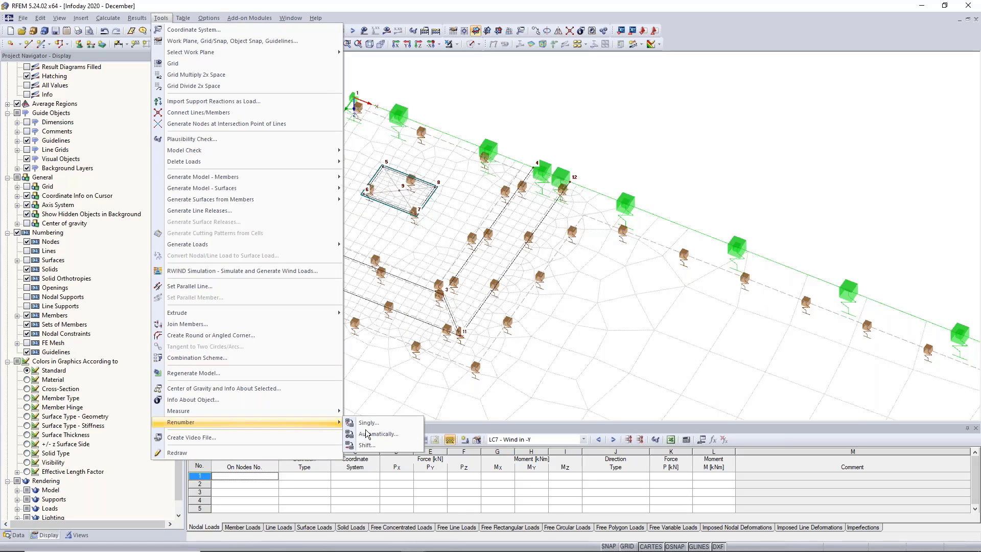
left_click(403, 425)
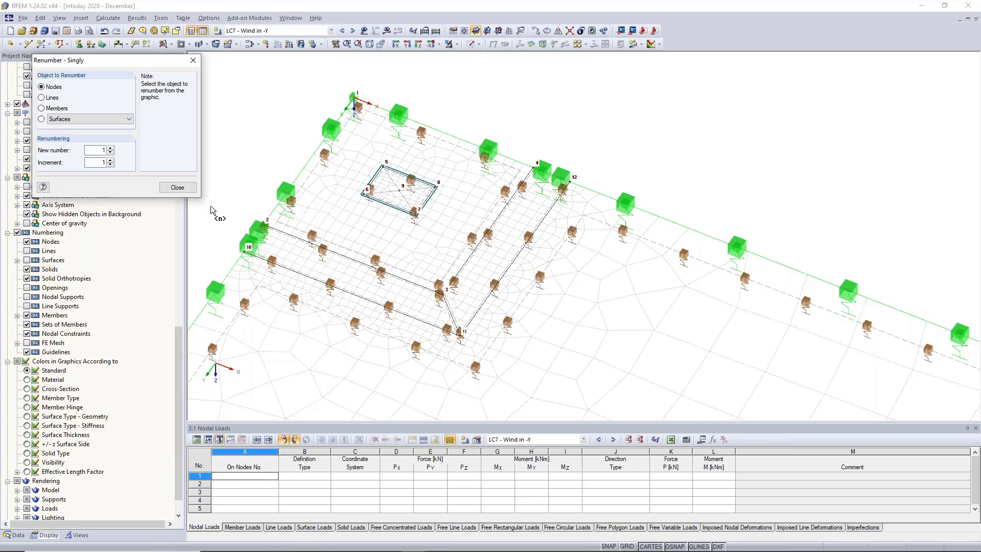
double_click(102, 150)
type("101")
scroll(384, 176, "down", 3)
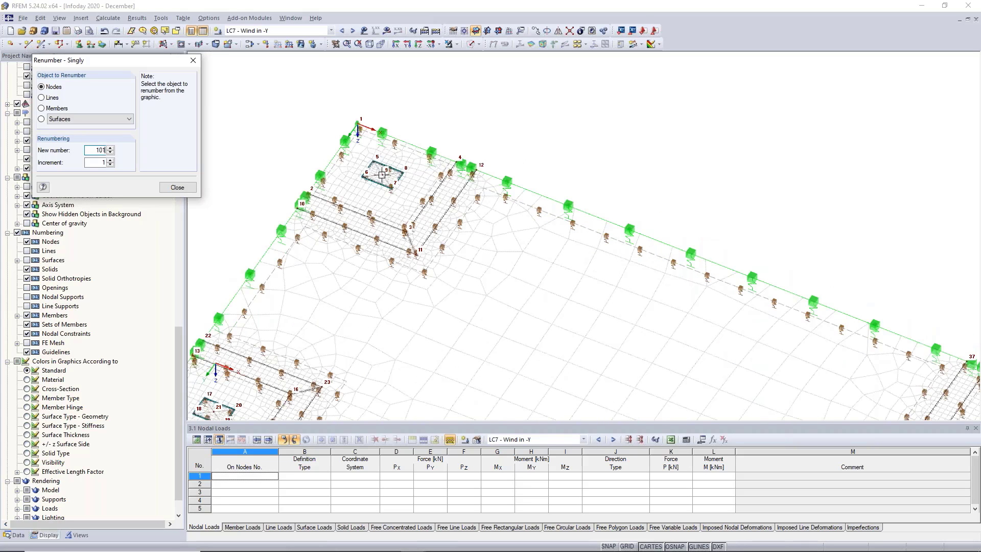
left_click(382, 175)
Renumber the column centre node at the far end of the origin's X edge as 102 and node 21 as 103.
middle_click_drag(783, 370, 509, 254)
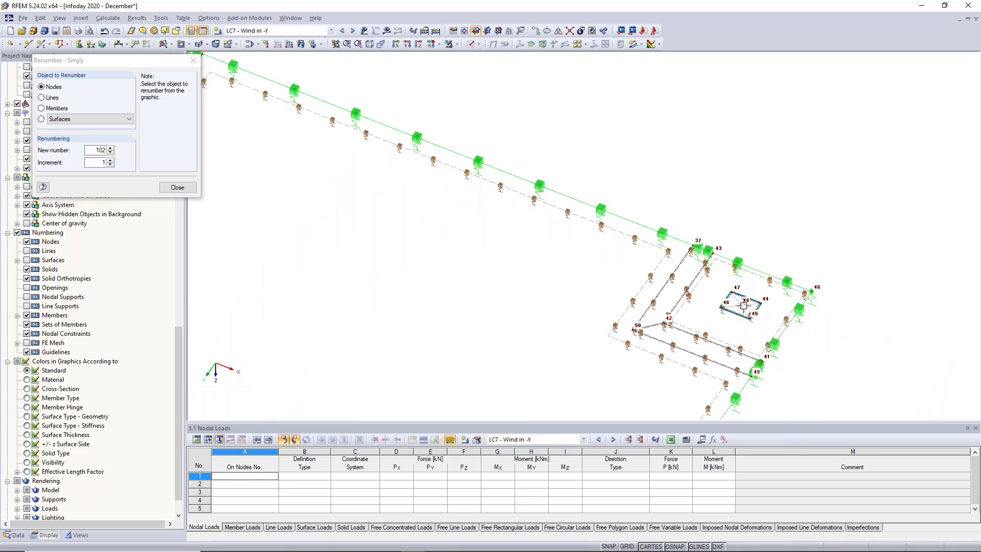
left_click(743, 306)
scroll(796, 209, "down", 3)
scroll(265, 264, "up", 5)
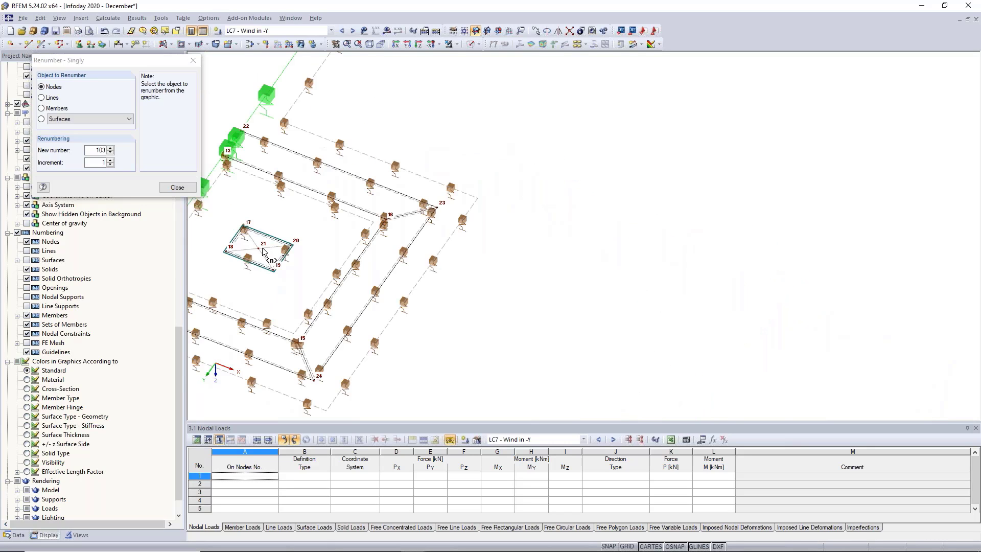
left_click(258, 251)
Renumber centre node 60 of the middle foundation opposite node 103 as 104, node 33 as 105, and the last corner foundation's centre node as 106.
scroll(258, 251, "down", 3)
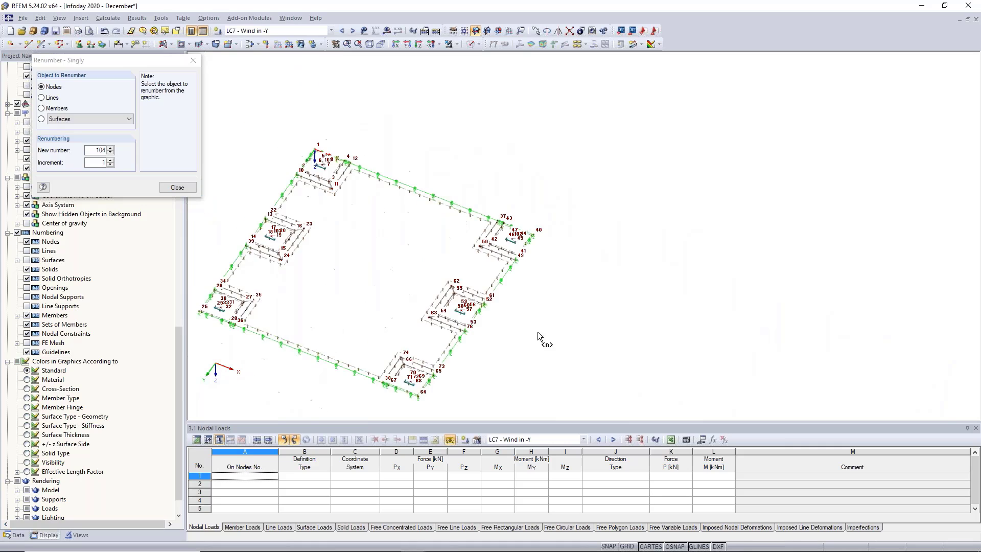
scroll(506, 286, "up", 5)
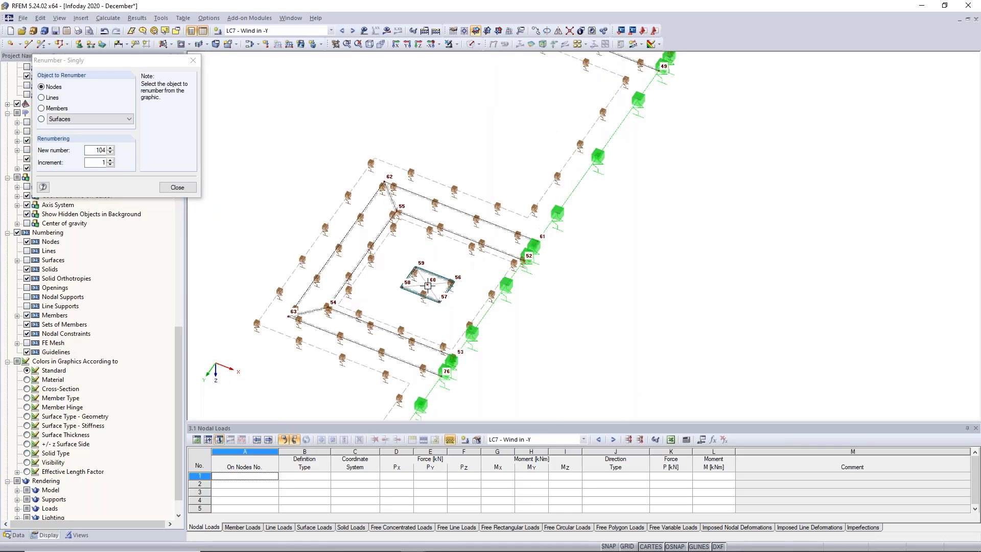
left_click(429, 286)
scroll(428, 286, "down", 3)
scroll(362, 296, "up", 5)
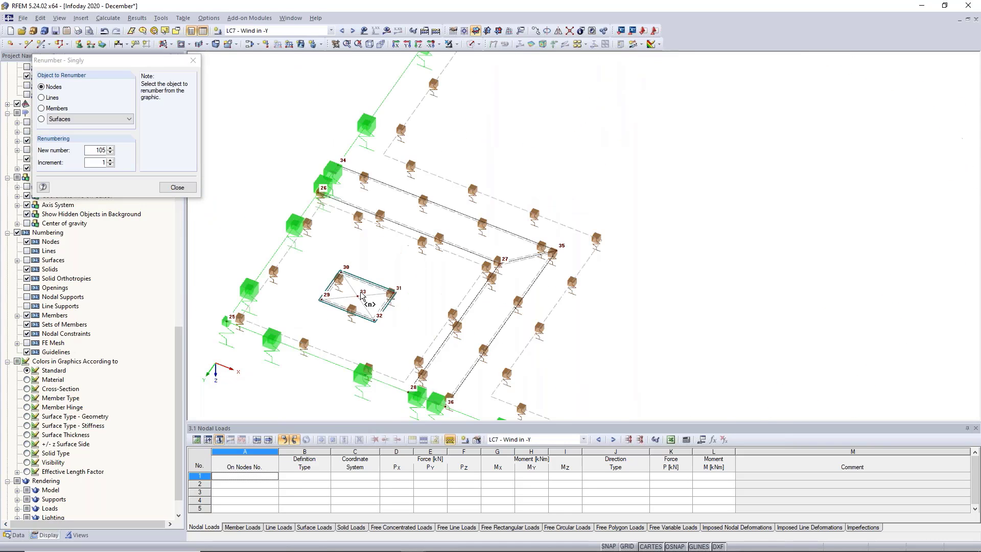
left_click(362, 296)
scroll(519, 322, "down", 3)
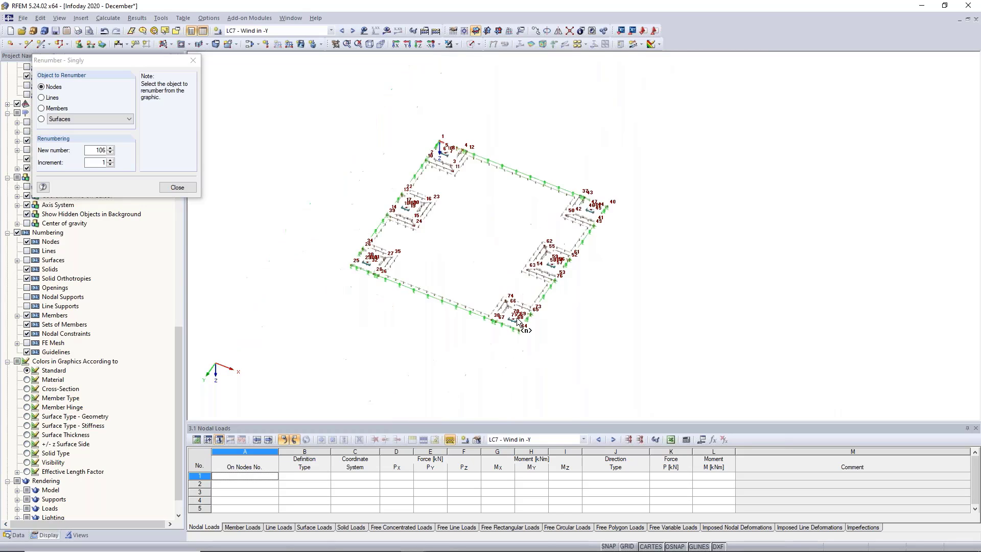
scroll(518, 322, "up", 5)
left_click(490, 327)
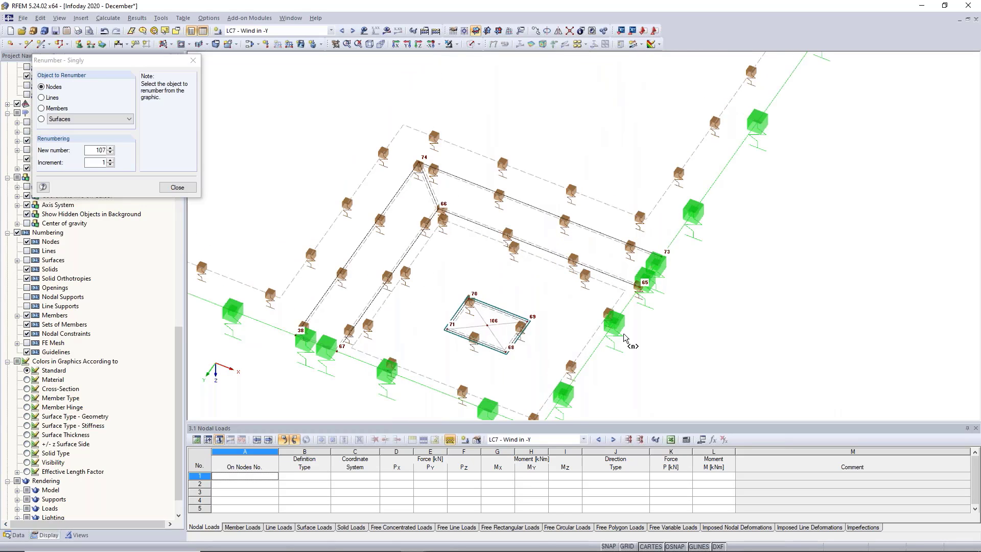
key("Escape")
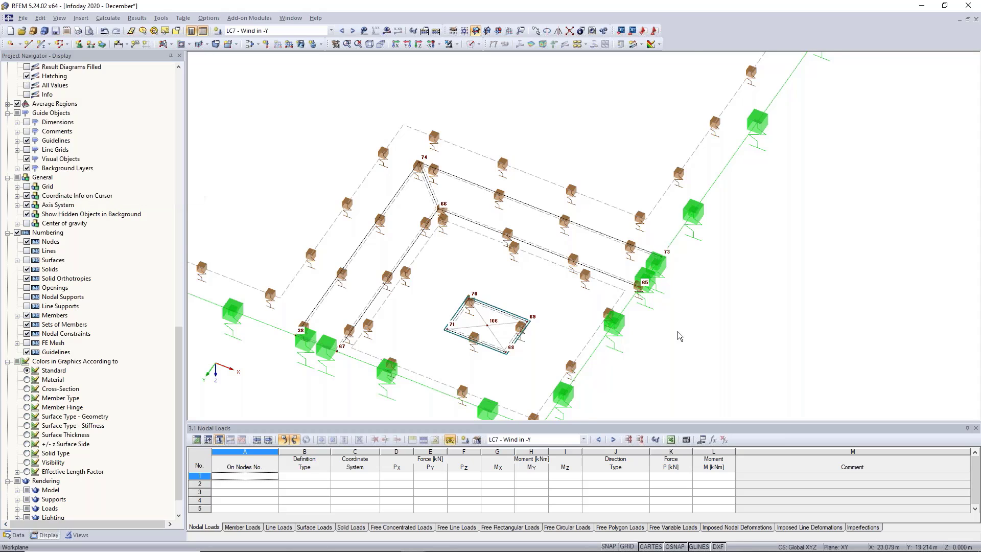
Enlarge the nodal loads table area while keeping the whole slab and its column node numbers in view.
scroll(679, 331, "down", 5)
mouse_move(782, 240)
middle_mouse_down()
mouse_move(738, 274)
mouse_move(761, 272)
mouse_move(804, 242)
mouse_move(791, 248)
middle_mouse_up()
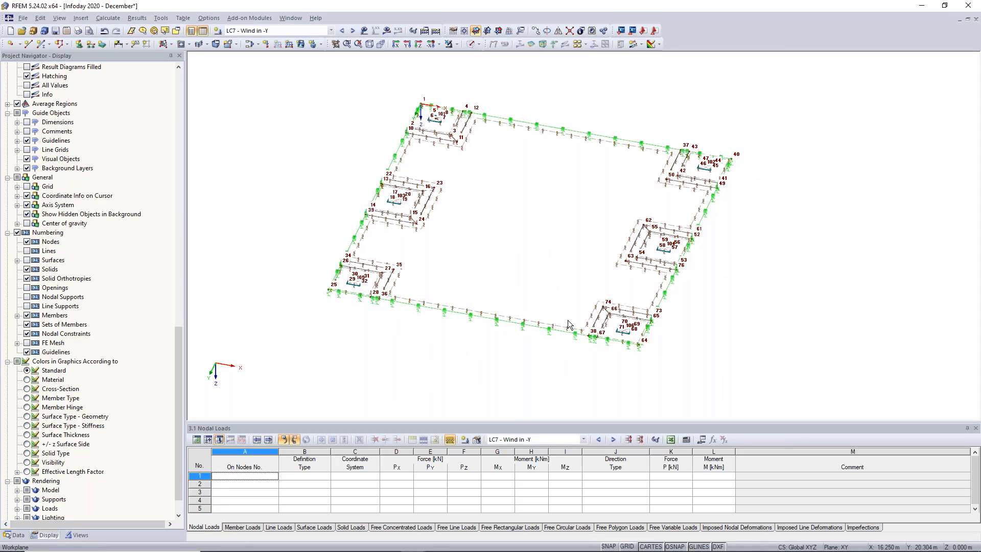
middle_click_drag(561, 193, 553, 203)
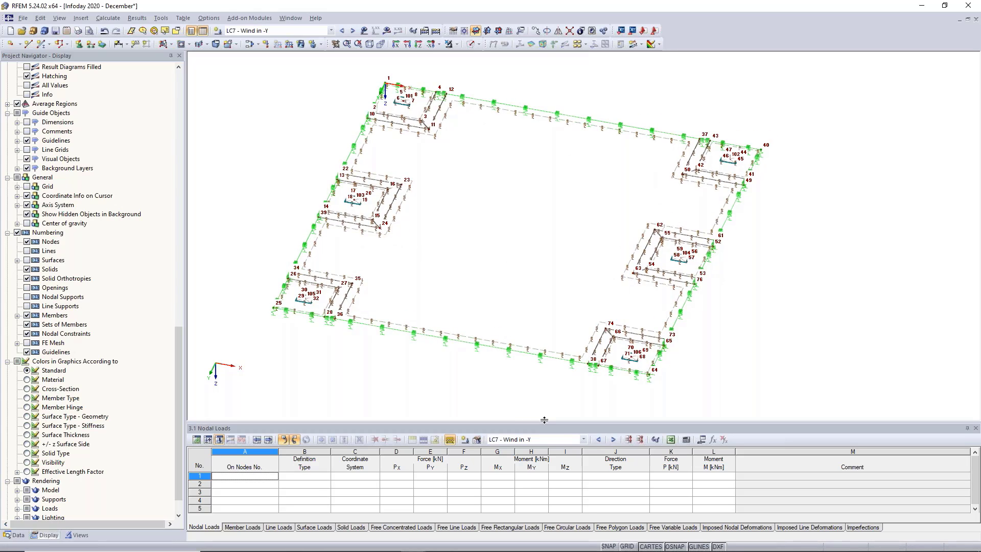
left_click_drag(544, 420, 543, 390)
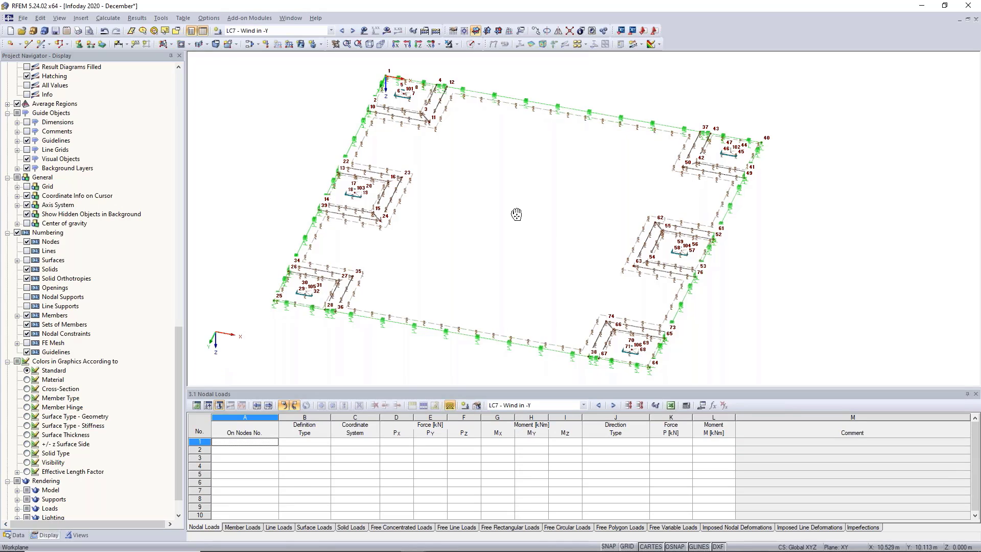
middle_click_drag(516, 214, 517, 214)
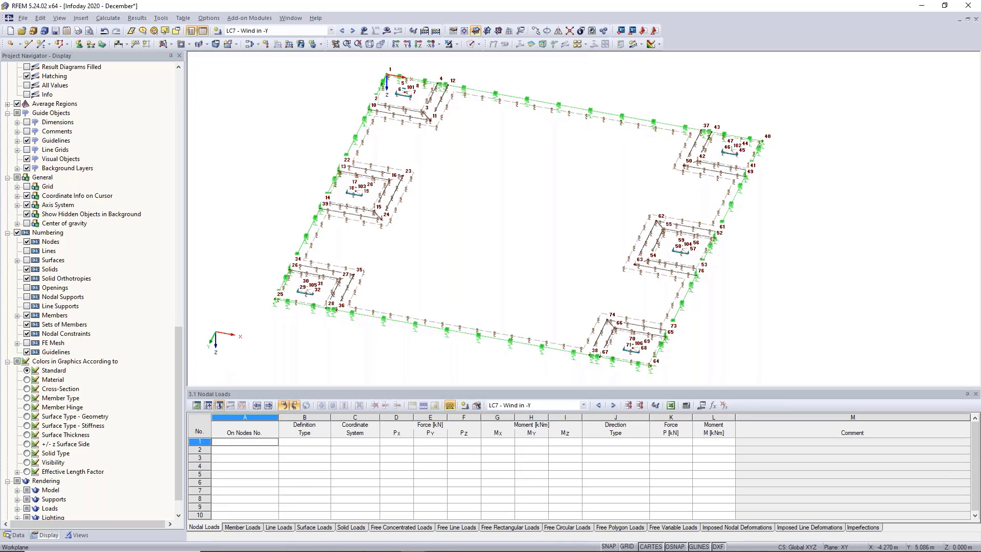
Start an import into the model using the Microsoft Excel spreadsheet format.
mouse_move(437, 548)
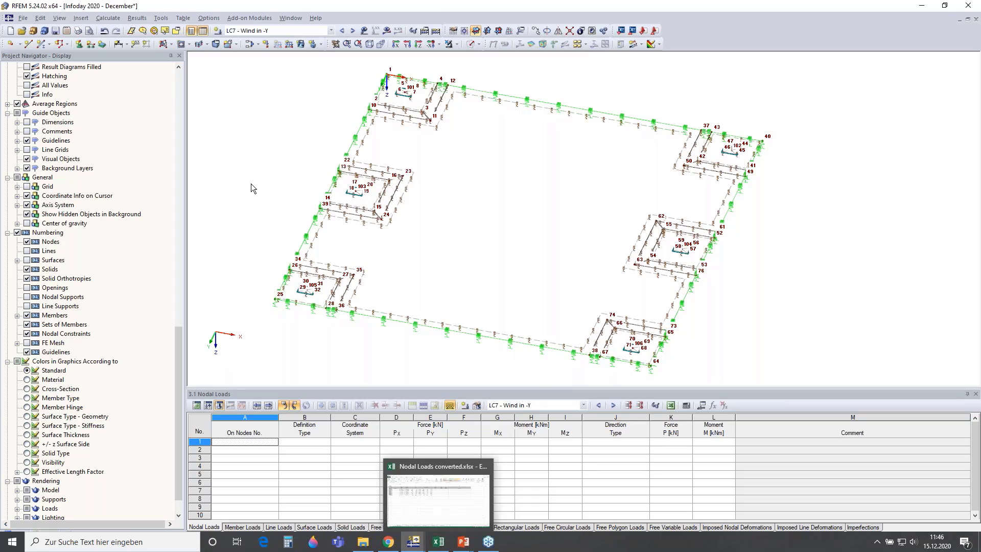
left_click(23, 18)
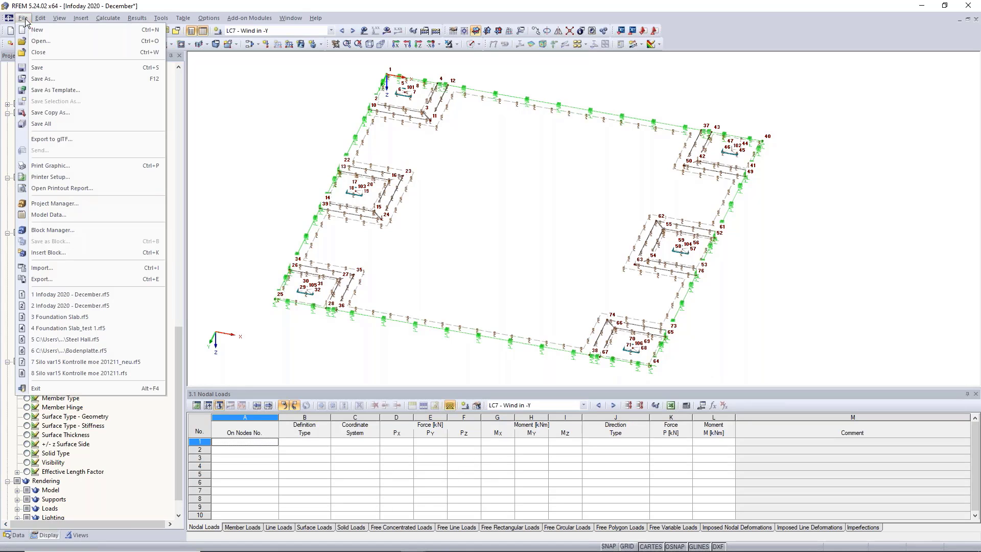
left_click(72, 268)
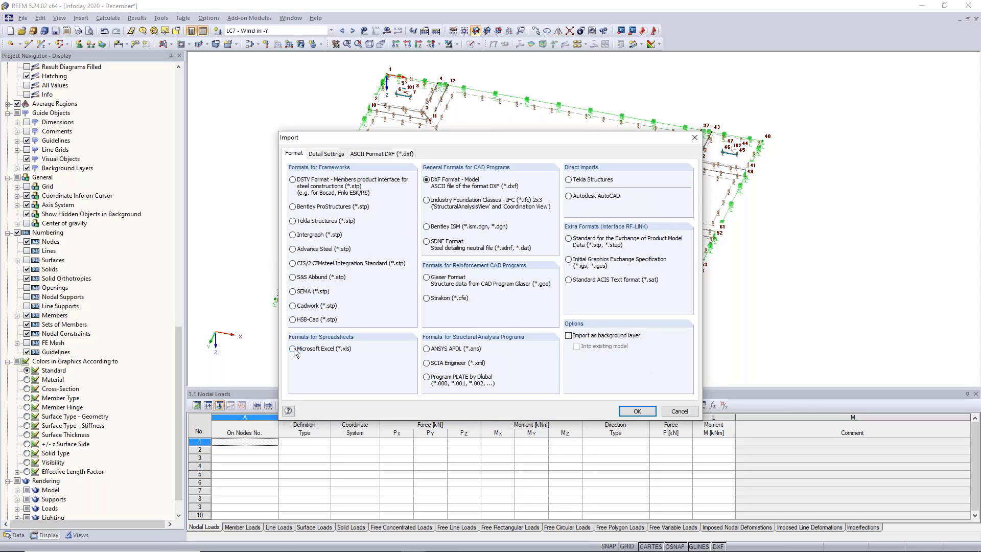
left_click(297, 352)
left_click(648, 412)
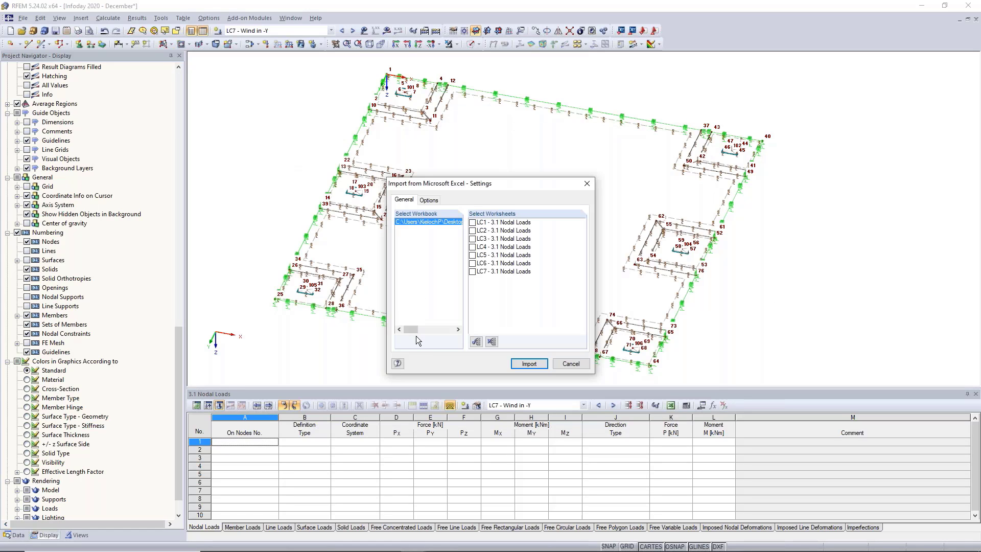
Import all nodal load worksheets, LC1 to LC7, from the workbook Nodal Loads converted.xlsx.
left_click_drag(414, 333, 459, 331)
left_click(472, 222)
left_click(472, 231)
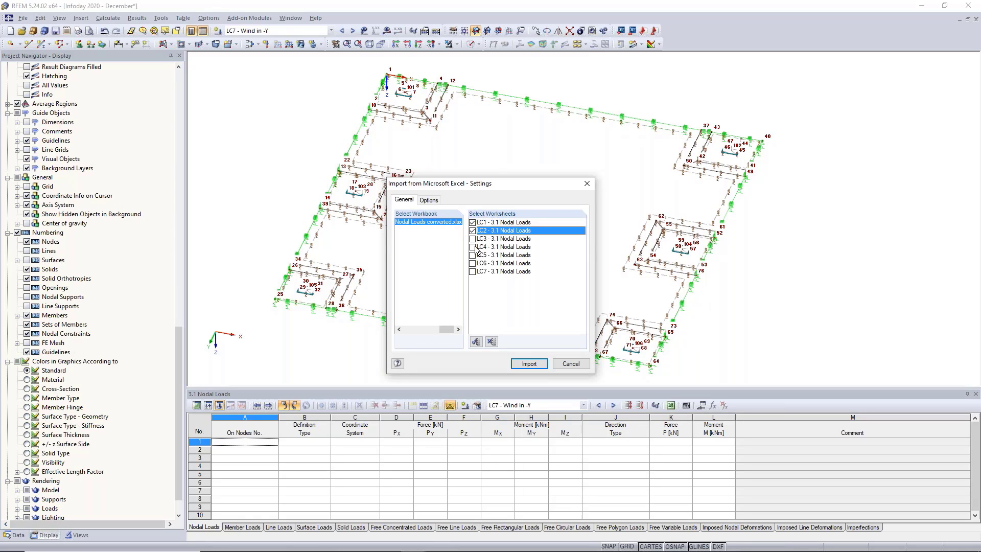
left_click(472, 239)
left_click(472, 247)
left_click(472, 255)
left_click(472, 264)
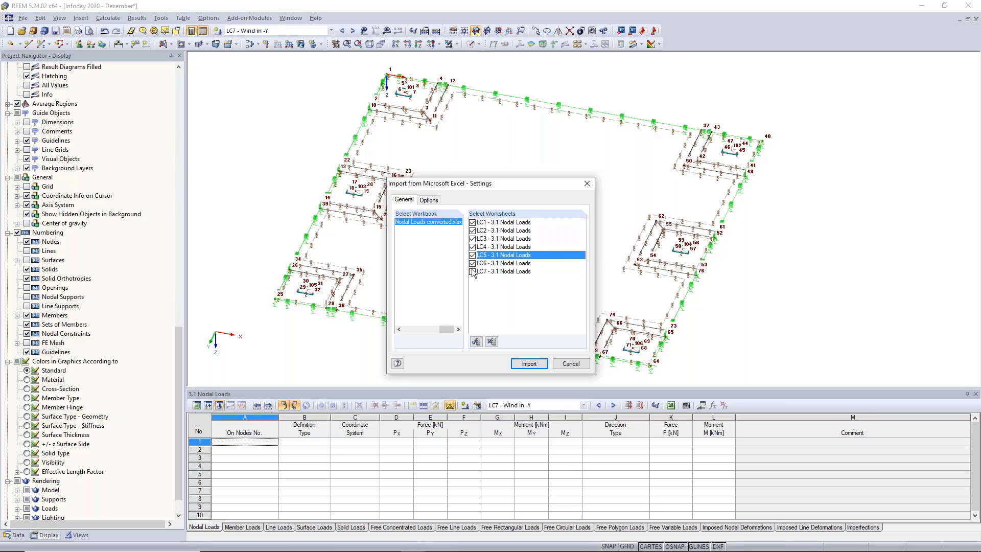
left_click(472, 272)
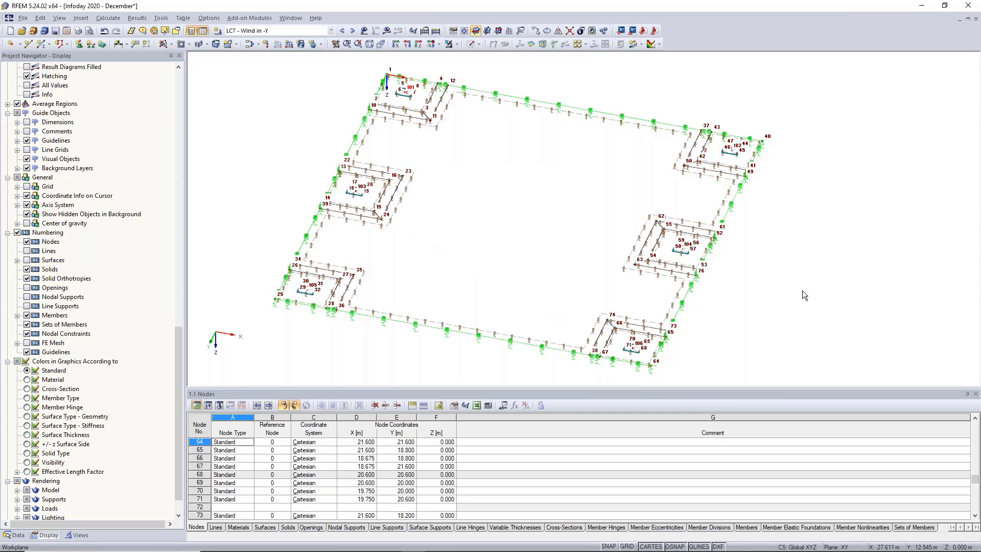
Make LC1 - Self-weight the active load case and bring up its nodal loads in the enlarged table area.
scroll(795, 290, "down", 1)
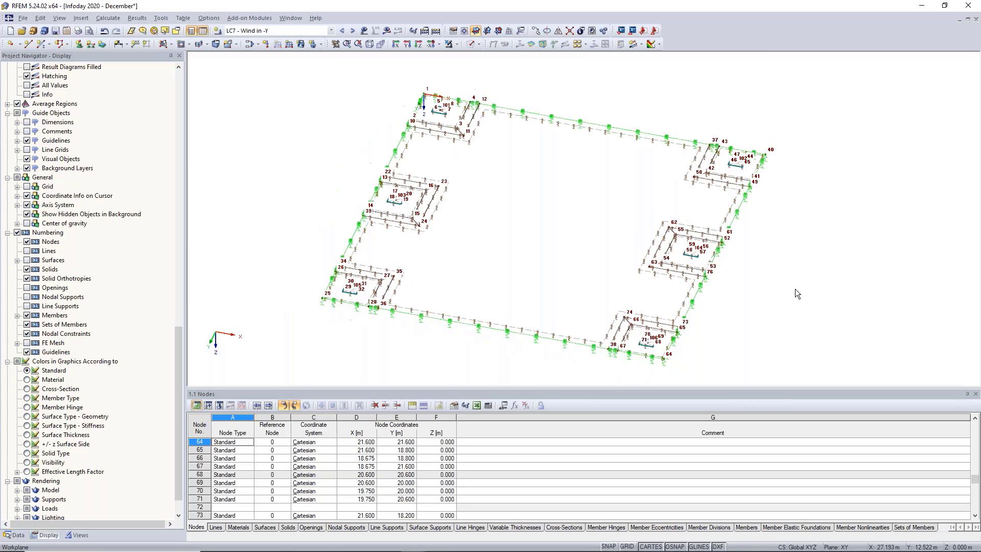
middle_click_drag(795, 289, 810, 283)
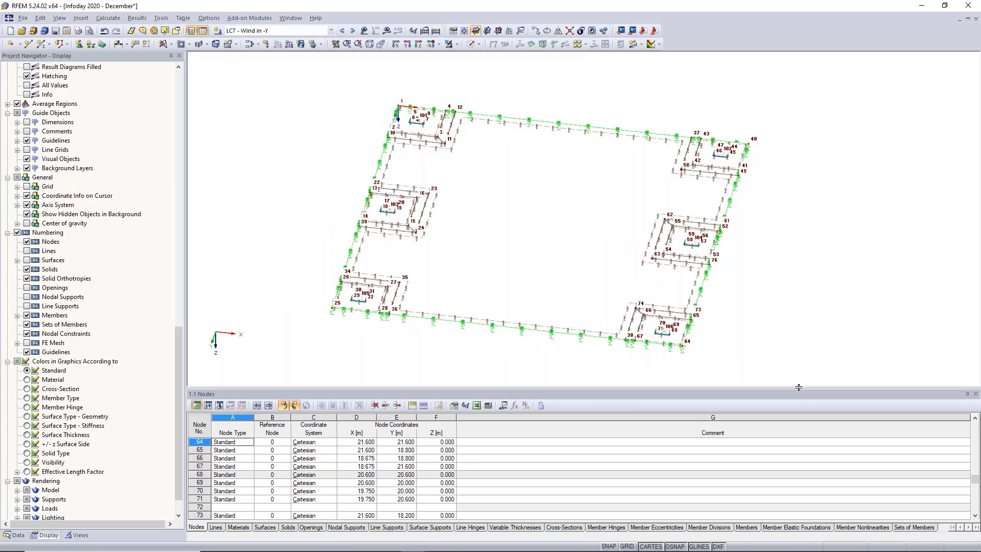
left_click_drag(799, 387, 803, 374)
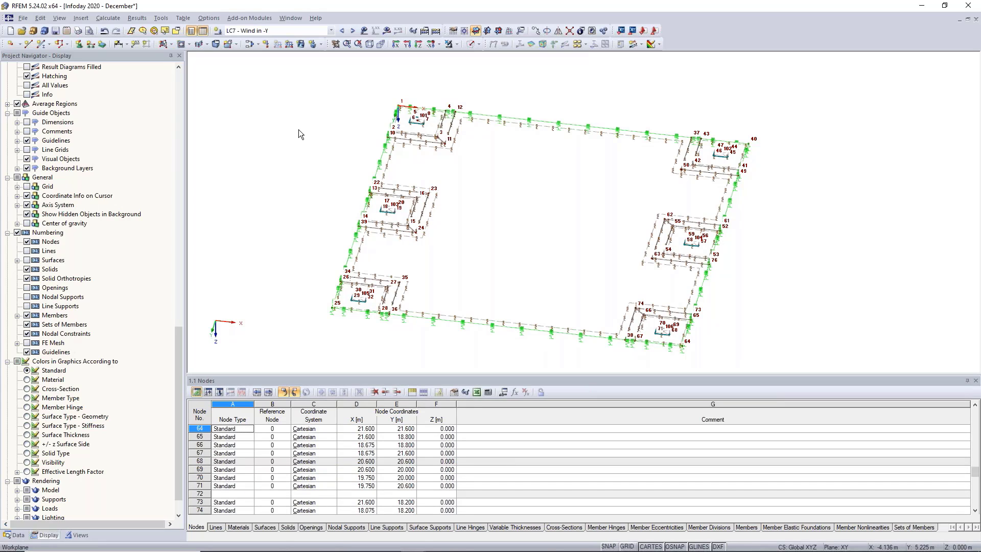
left_click(298, 32)
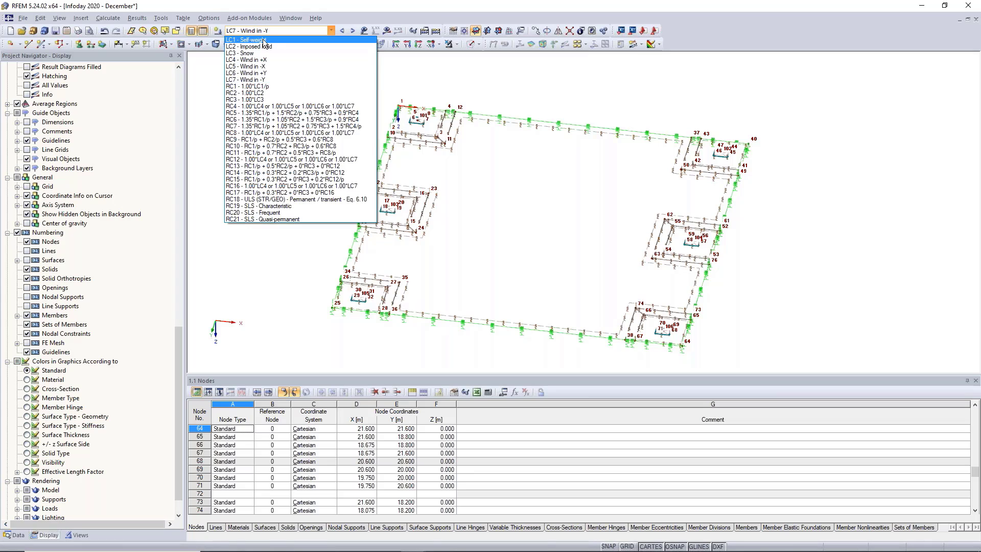
left_click(266, 40)
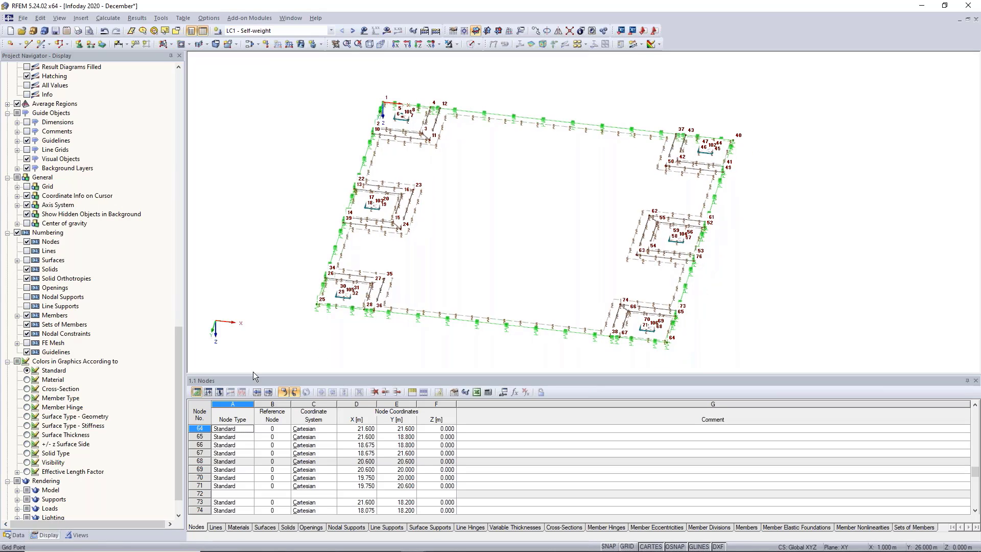
left_click(220, 392)
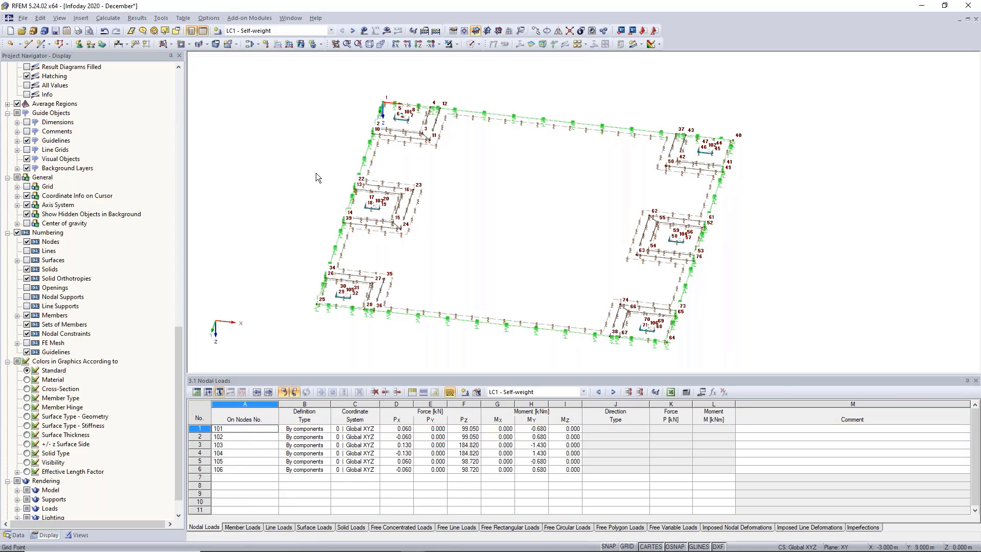
Hide all object numbering in the slab model.
middle_click_drag(316, 173, 305, 156, "ctrl")
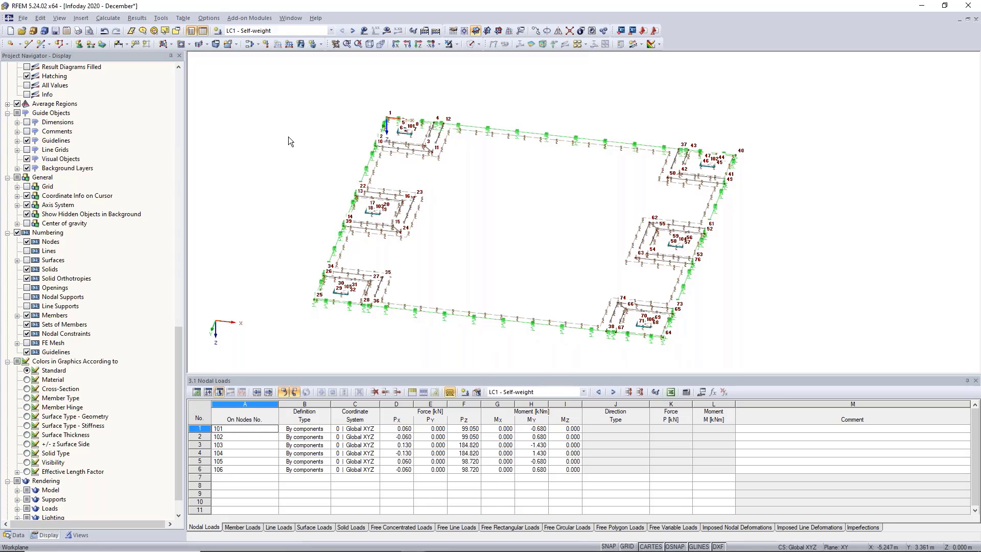
right_click(248, 135)
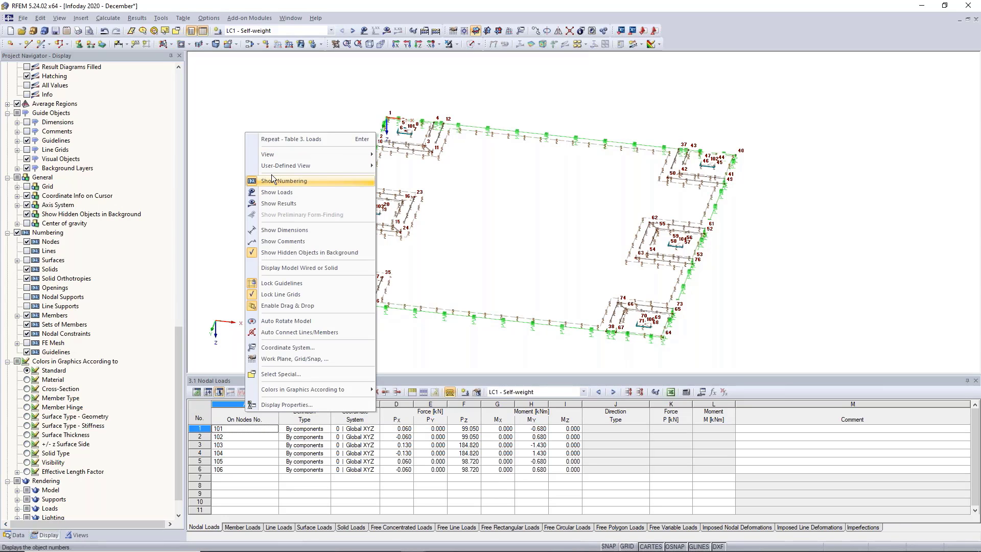
left_click(273, 180)
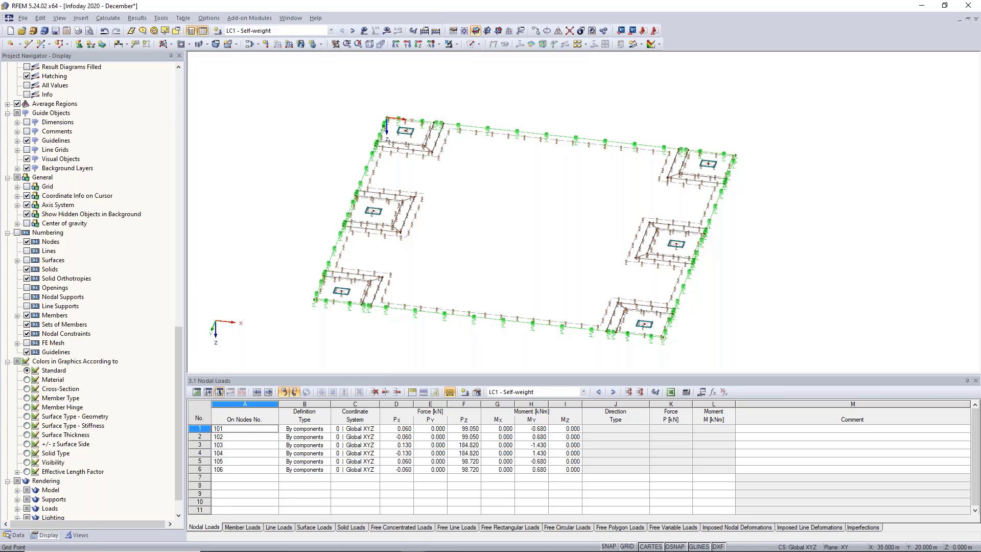
Show the LC1 nodal loads with their values graphically on the foundation slab.
middle_click_drag(884, 348, 759, 268, "ctrl")
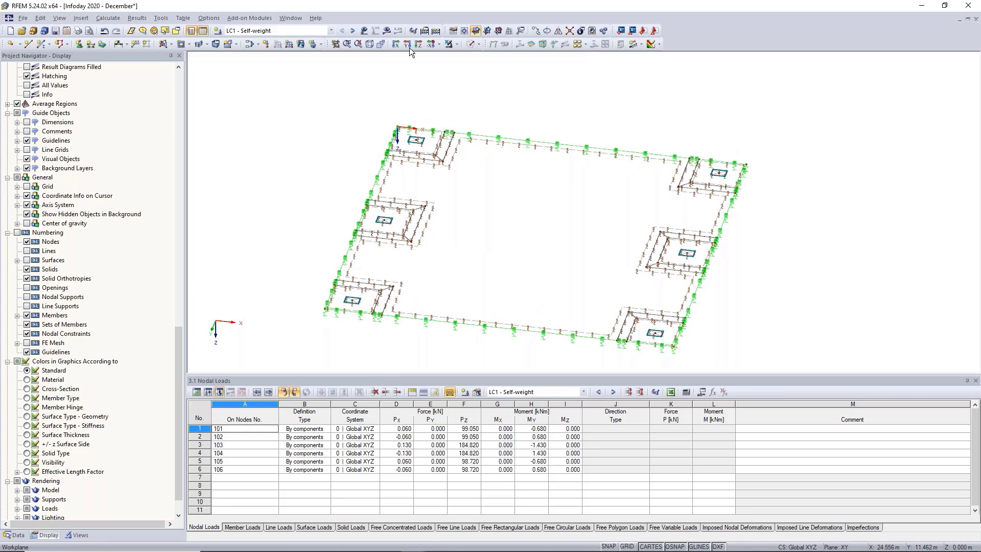
left_click(364, 31)
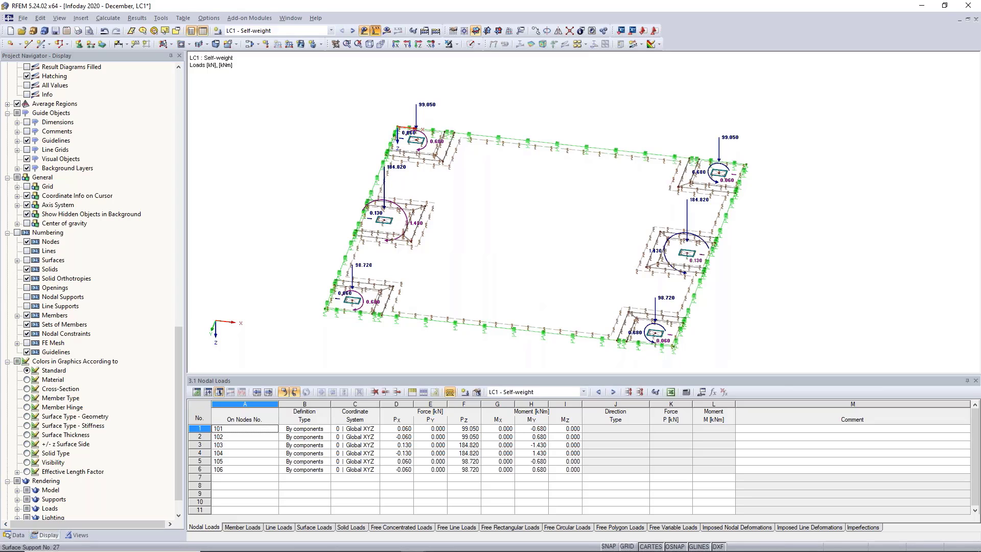
middle_click_drag(521, 220, 600, 240, "ctrl")
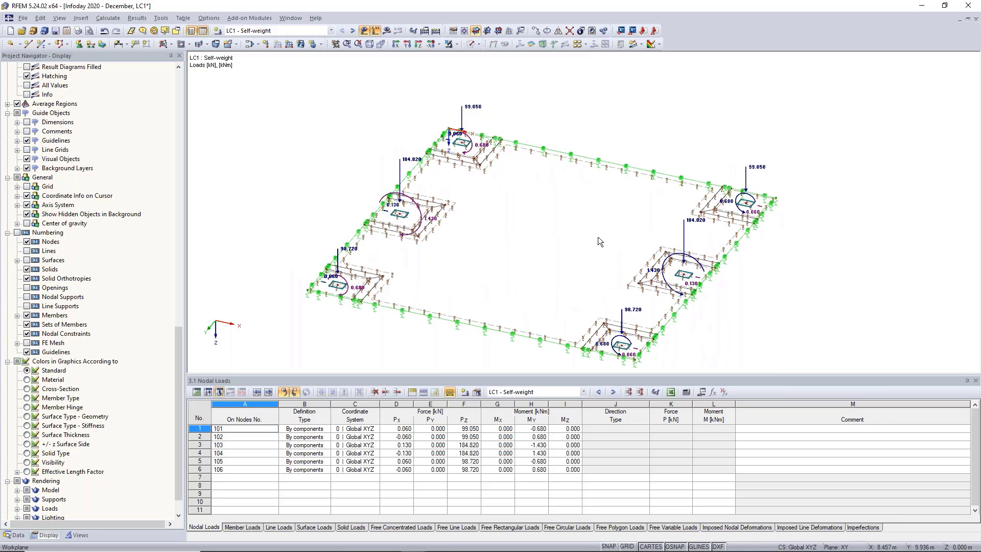
middle_click_drag(418, 88, 413, 83)
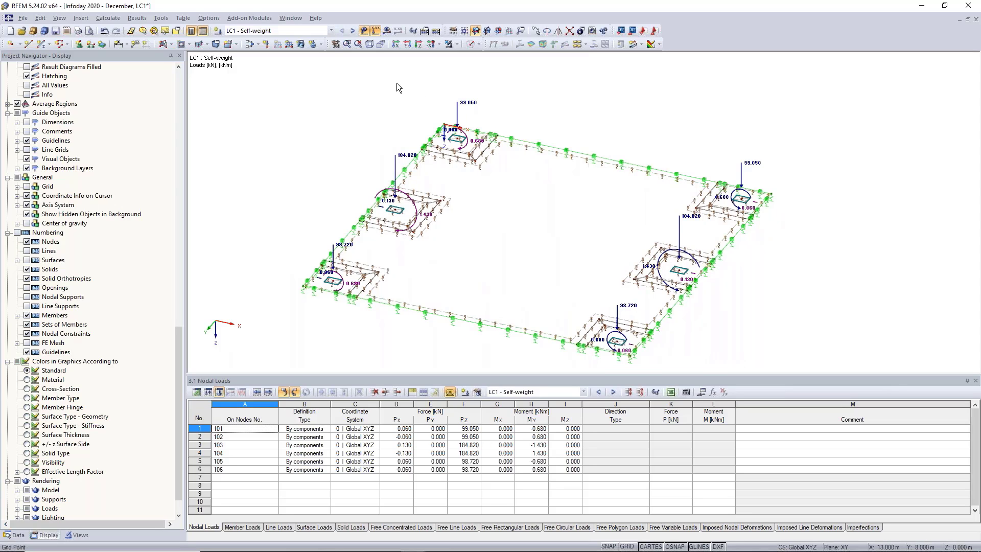
Examine the imported column loads in load cases LC2 to LC4, returning to LC3 - Snow.
left_click(353, 31)
left_click(353, 31)
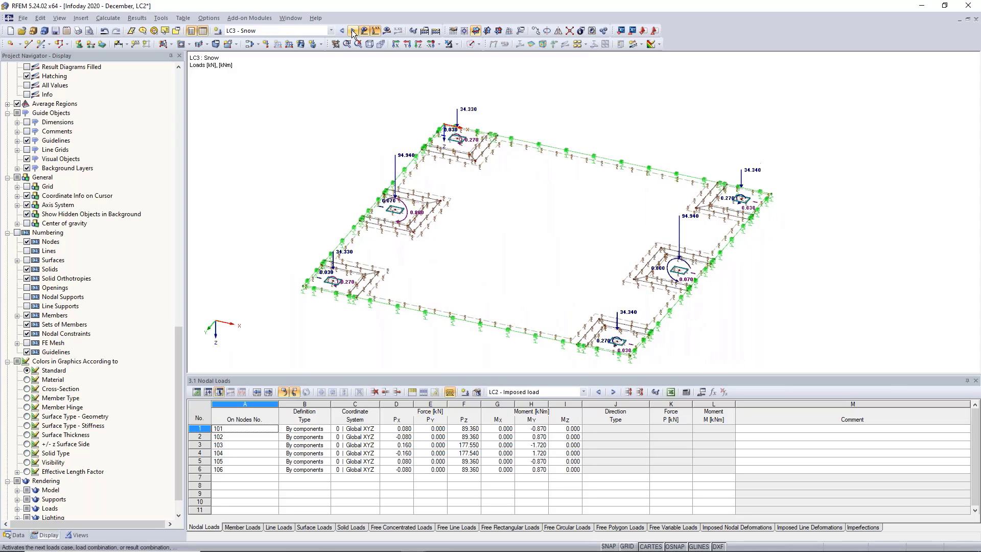
left_click(353, 31)
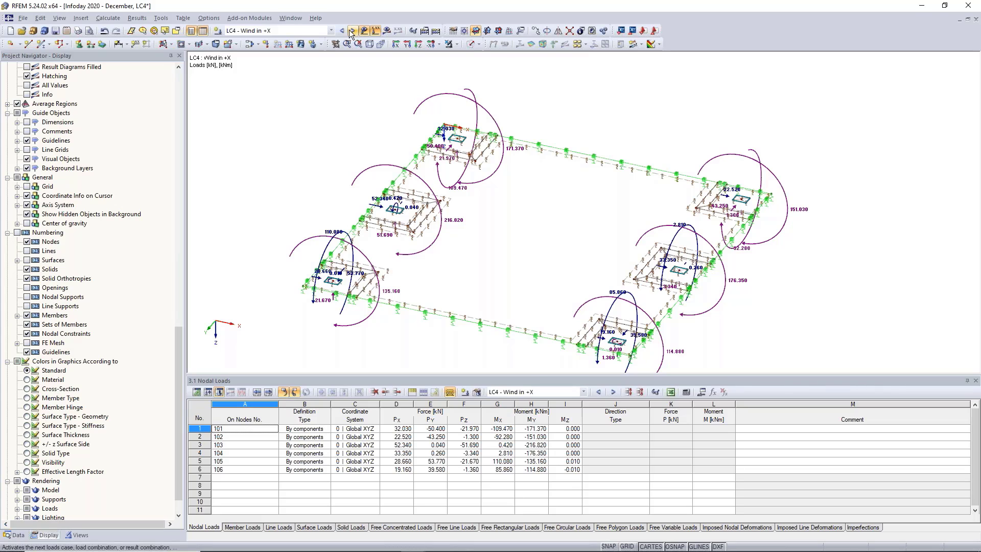
left_click(343, 31)
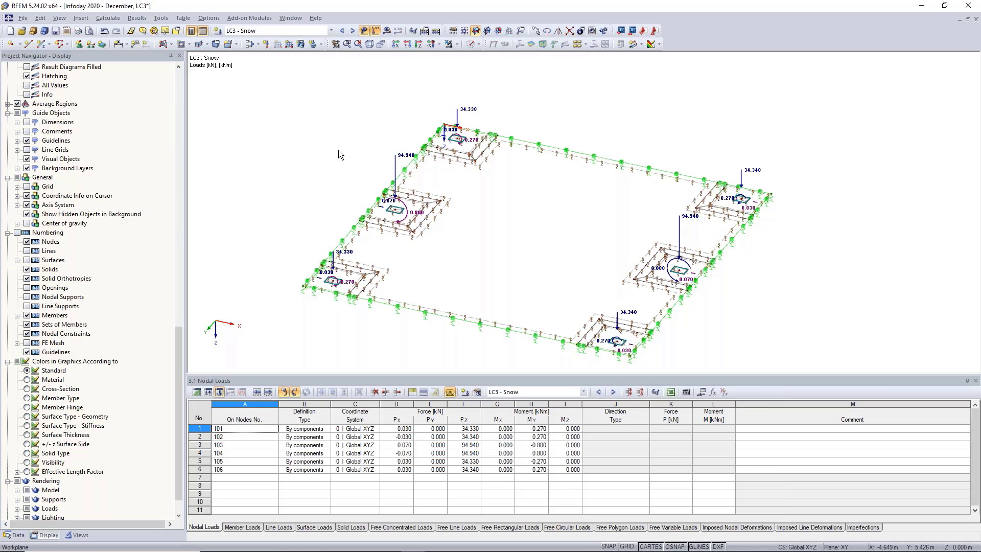
Calculate only the result combinations RC18 to RC21 of the foundation slab.
left_click(137, 19)
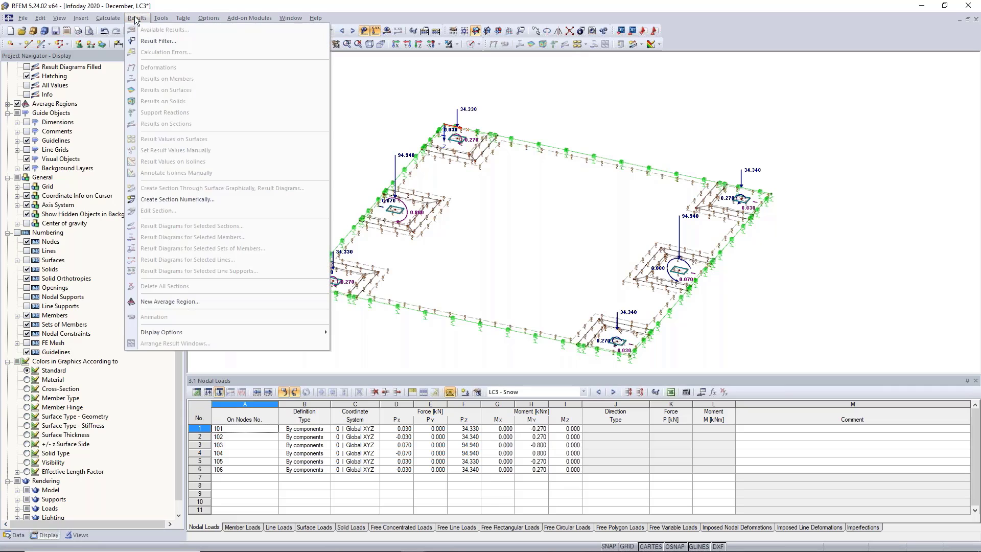
left_click(110, 19)
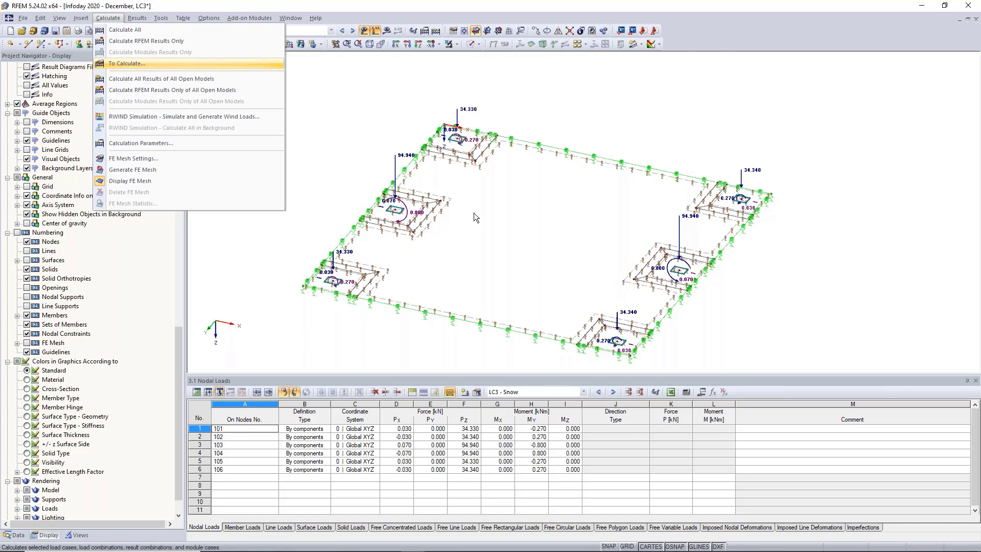
left_click(127, 64)
left_click_drag(473, 212, 474, 255)
left_click(354, 358)
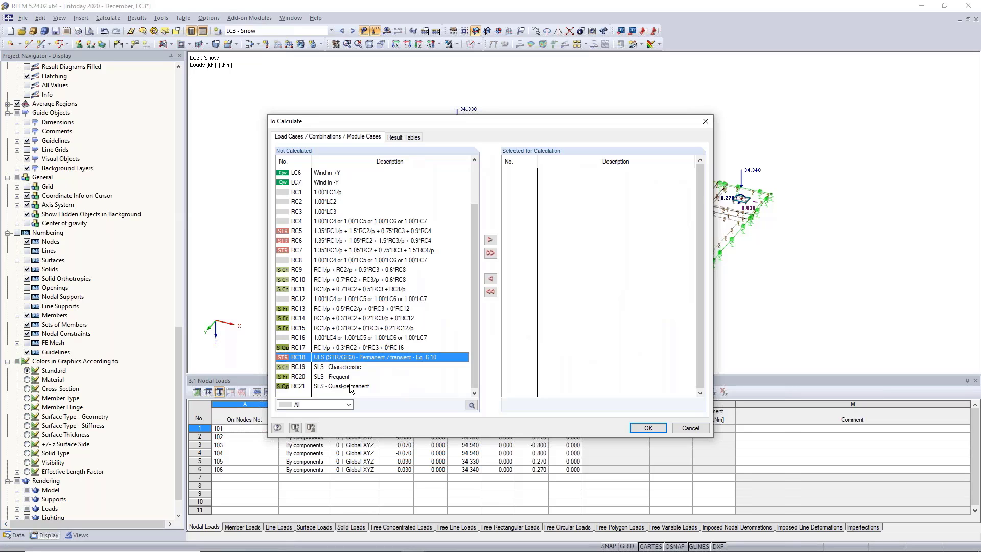
left_click(350, 387, "shift")
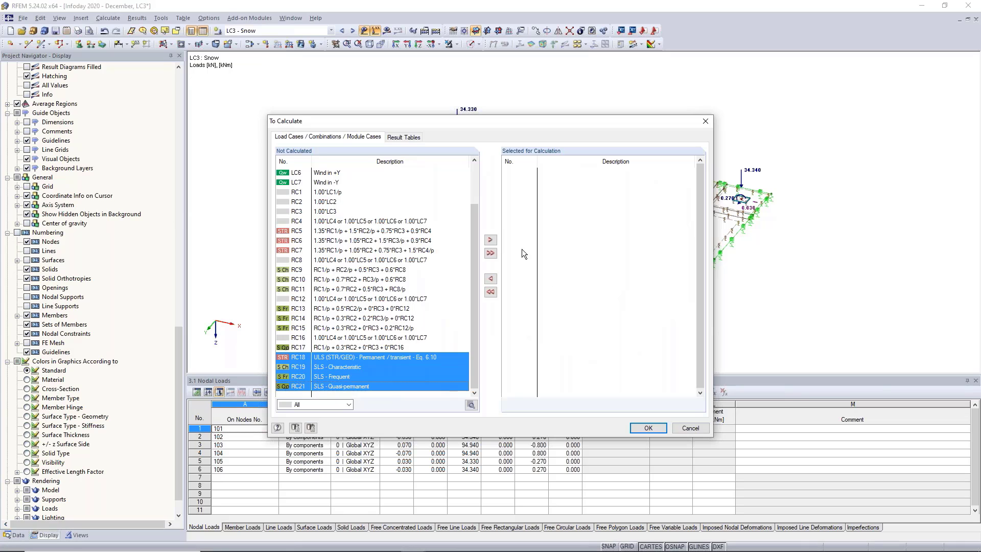
left_click(490, 239)
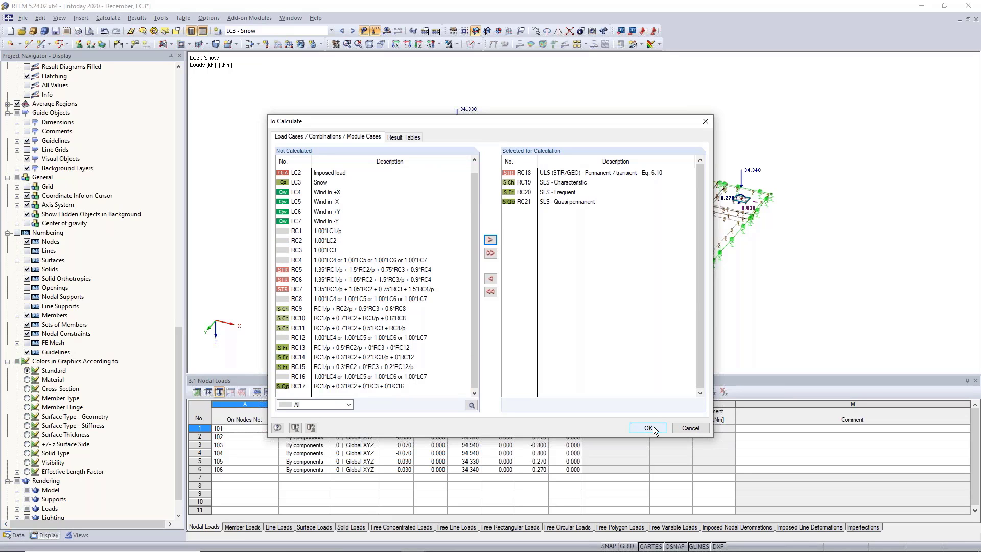
key("Return")
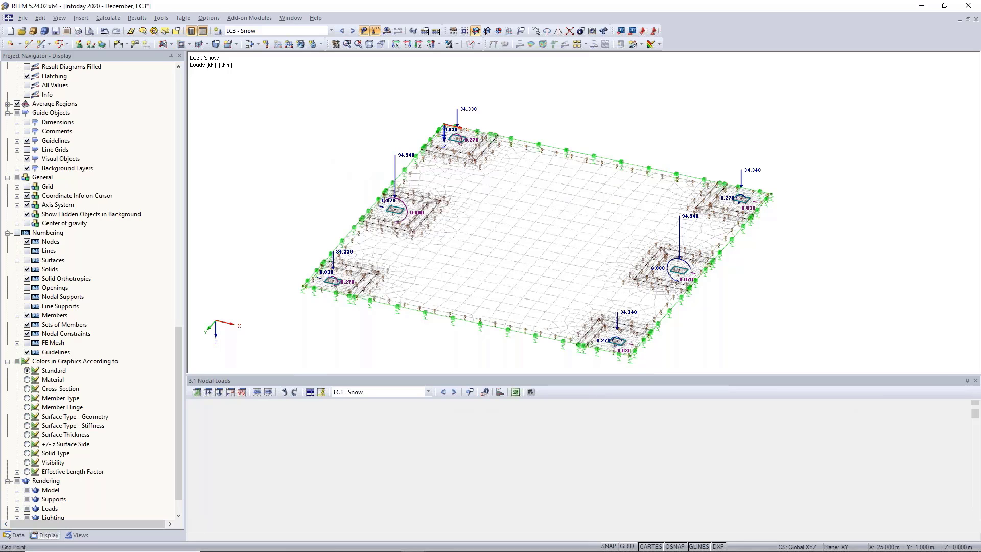
Display the basic internal forces mx on the slab surfaces for RC18 - ULS (STR/GEO) instead of the global deformations.
middle_click_drag(794, 236, 818, 284, "ctrl")
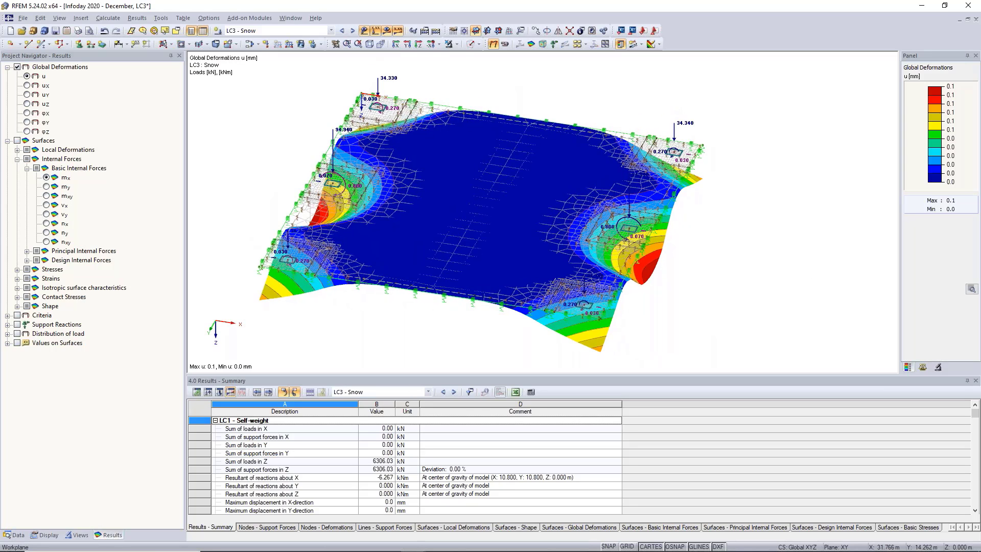
left_click(332, 31)
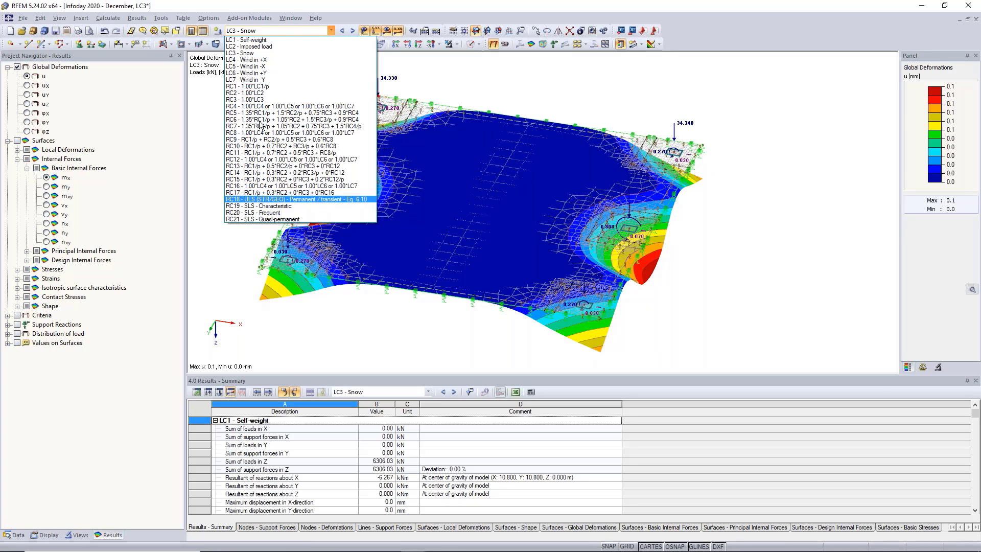
left_click(46, 178)
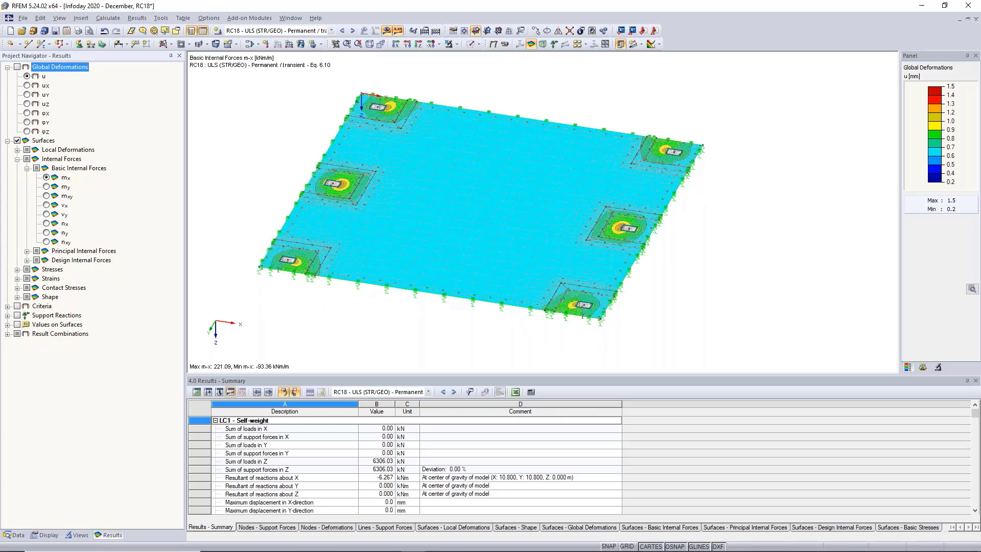
Display the contact stresses σz on the slab for RC21 - SLS - Quasi-permanent and examine their distribution.
left_click(331, 30)
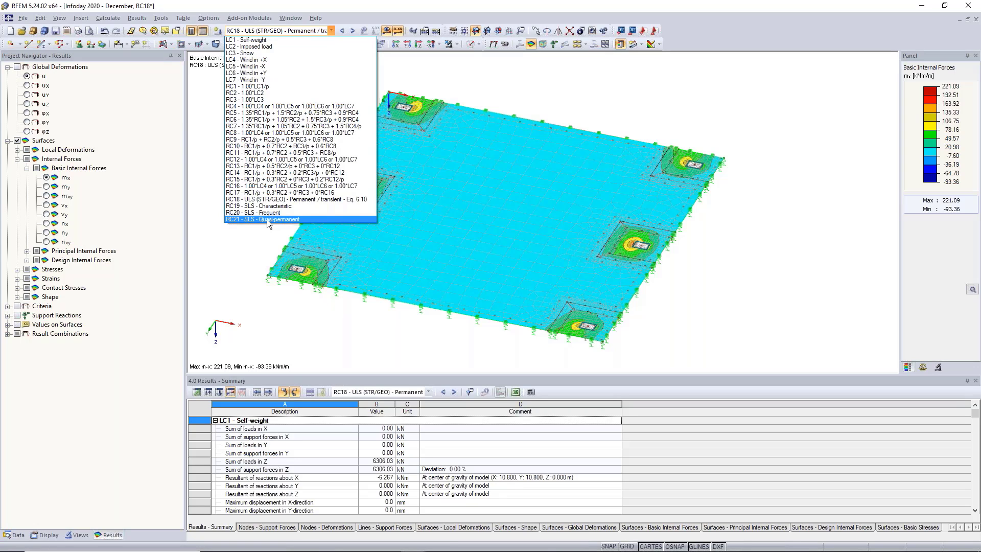
left_click(267, 220)
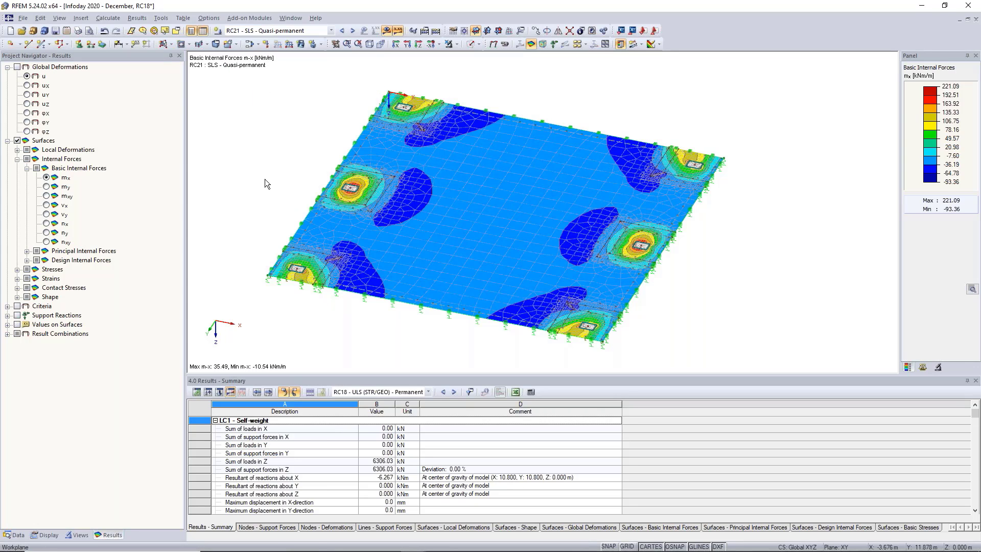
left_click(17, 288)
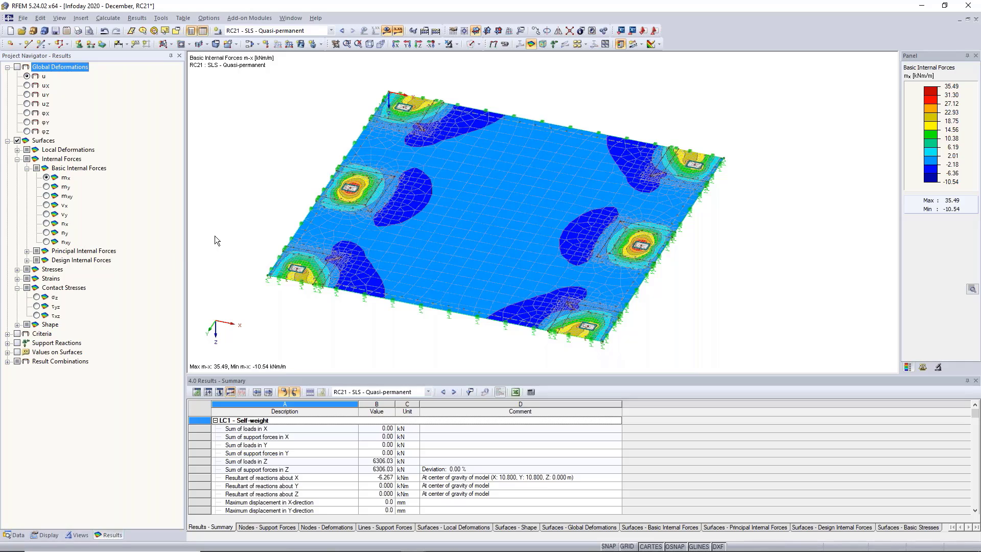
left_click(36, 297)
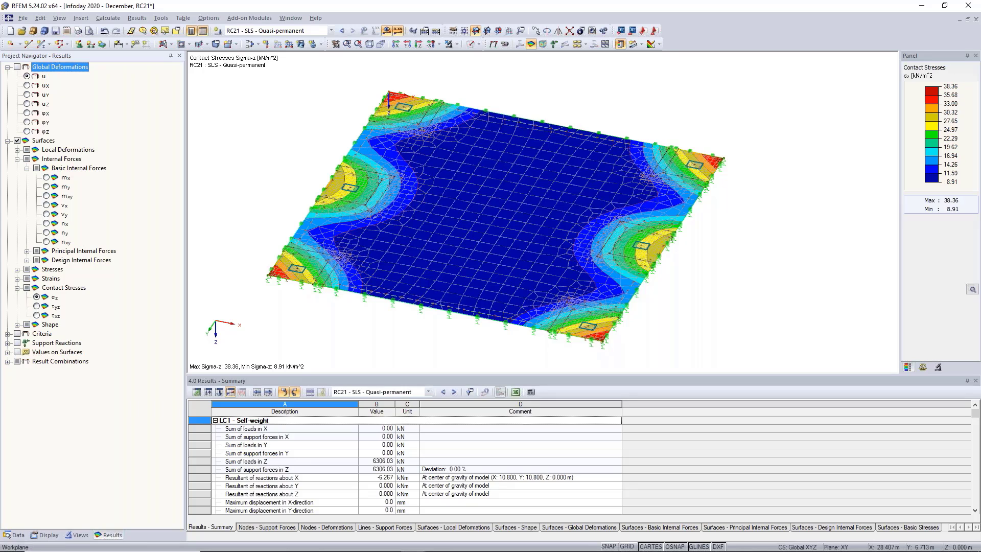
middle_click_drag(792, 237, 757, 233, "ctrl")
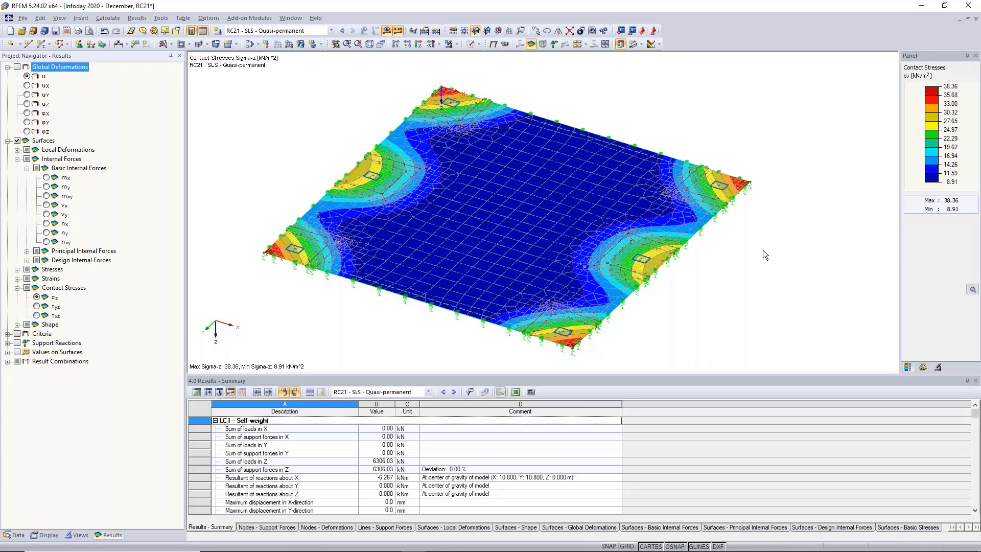
middle_click_drag(790, 256, 803, 279, "ctrl")
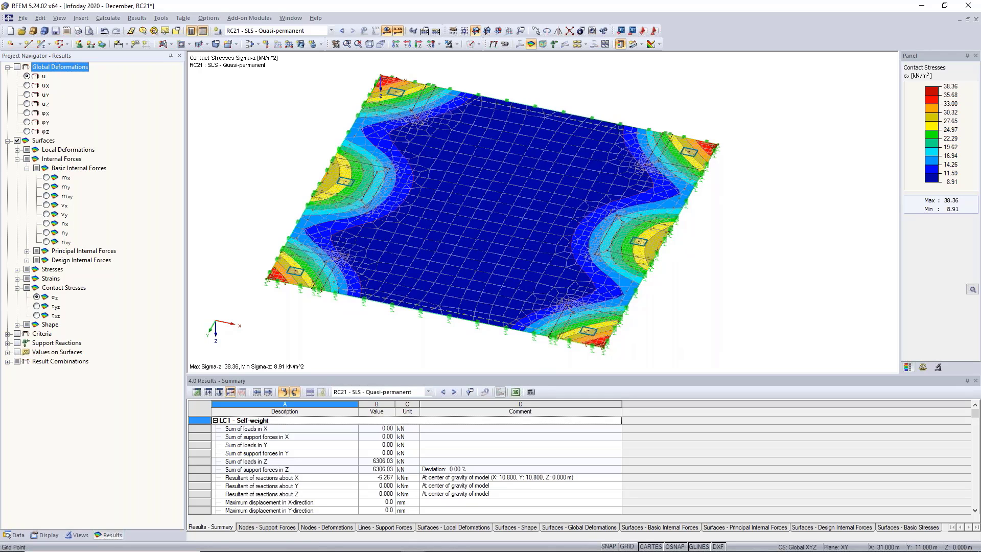
middle_click_drag(825, 293, 789, 322, "ctrl")
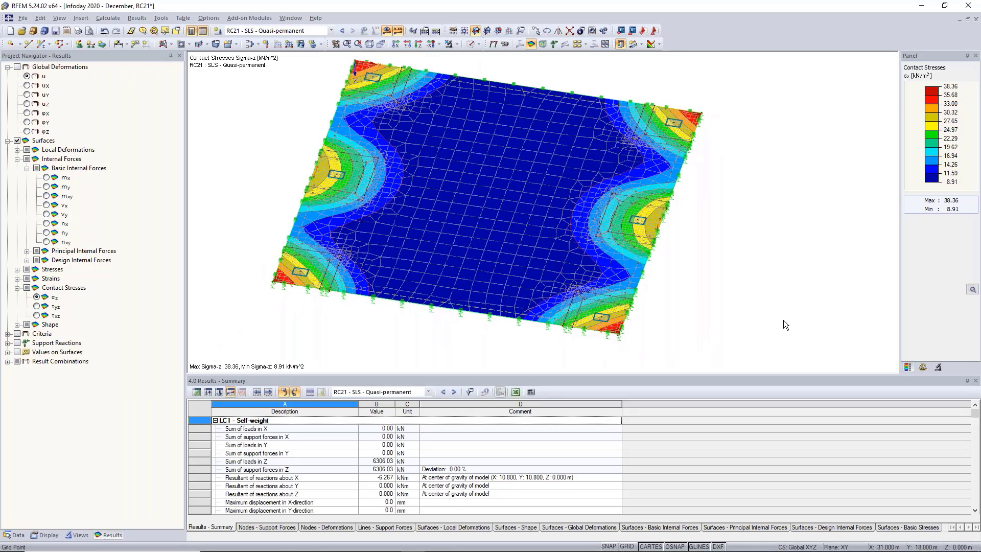
Widen the project navigator and open the RF-CONCRETE Surfaces add-on module from the model data.
left_click(15, 535)
left_click_drag(179, 201, 180, 327)
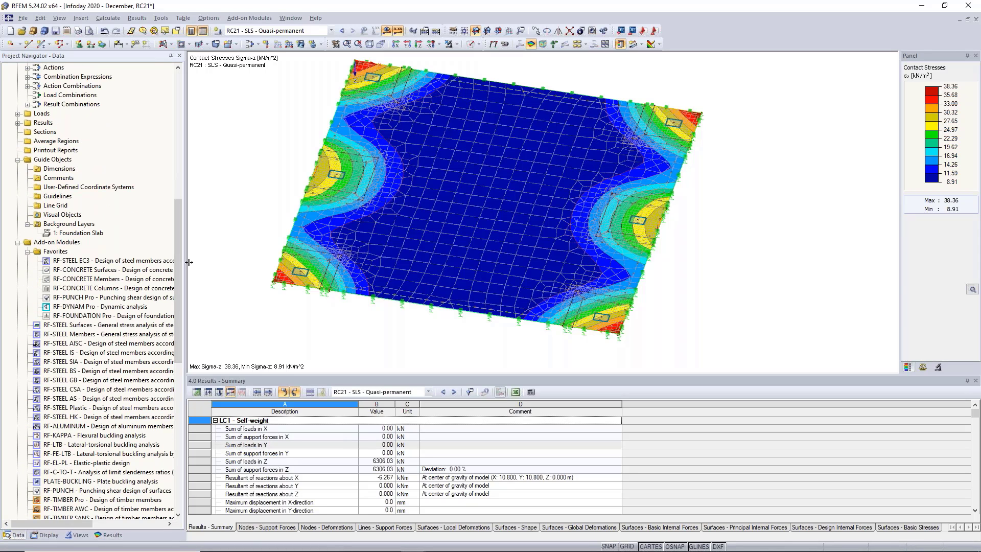
left_click_drag(189, 263, 252, 263)
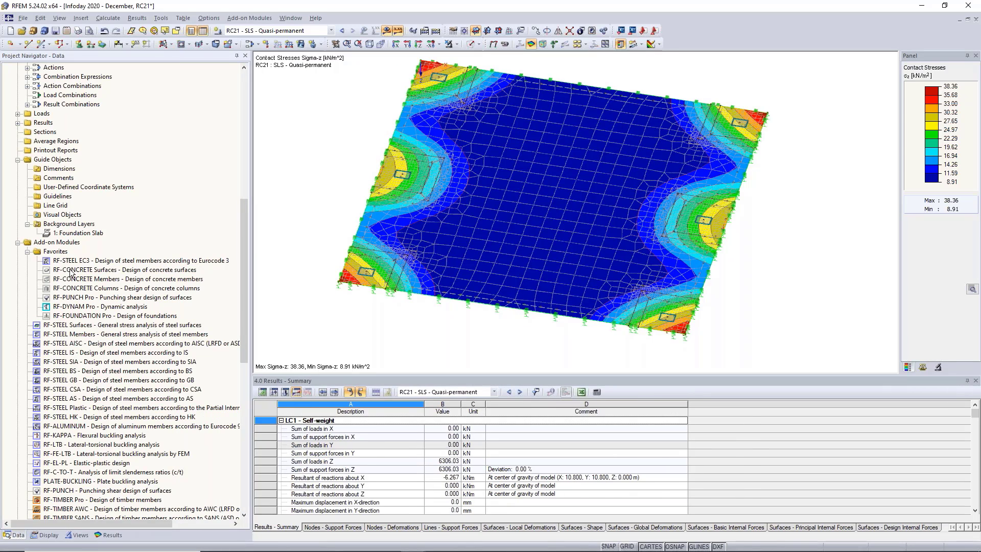
left_click(97, 271)
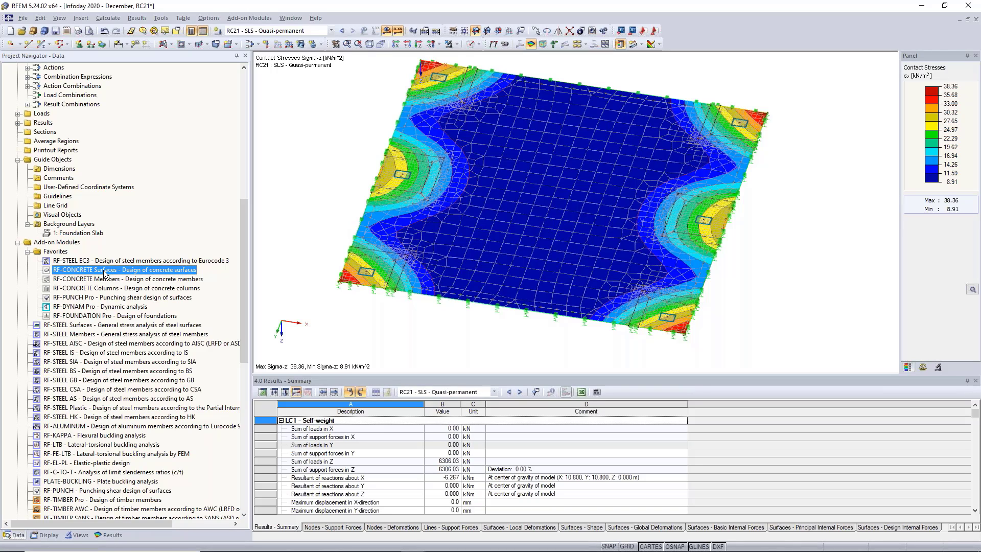
double_click(104, 270)
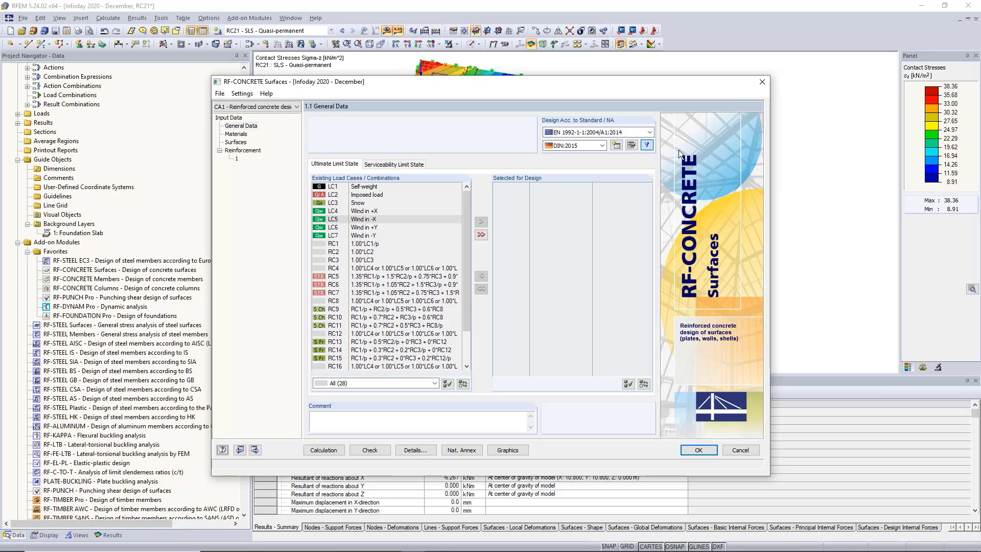
Check the available concrete design standards and national annexes, keeping EN 1992-1-1:2004/A1:2014 with DIN:2015.
left_click(652, 130)
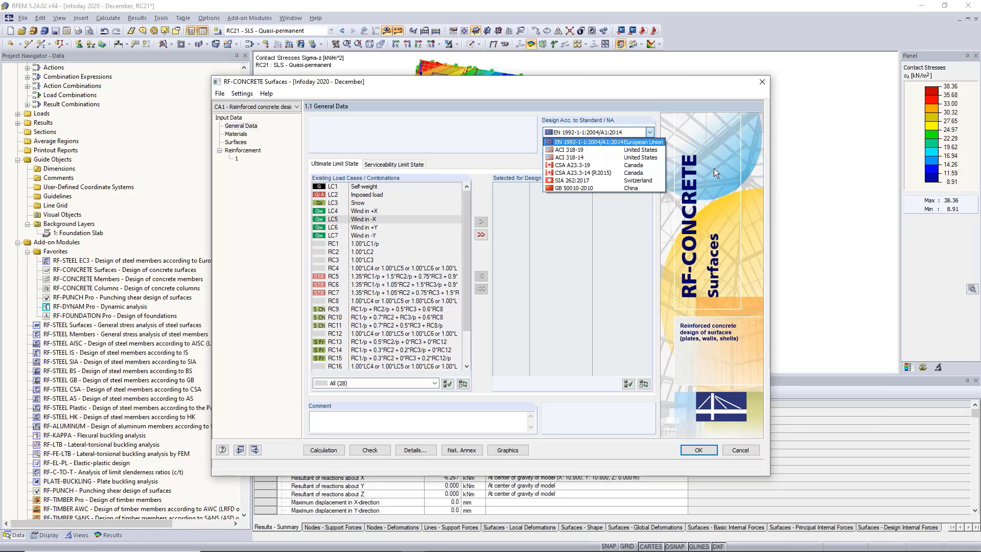
left_click(584, 143)
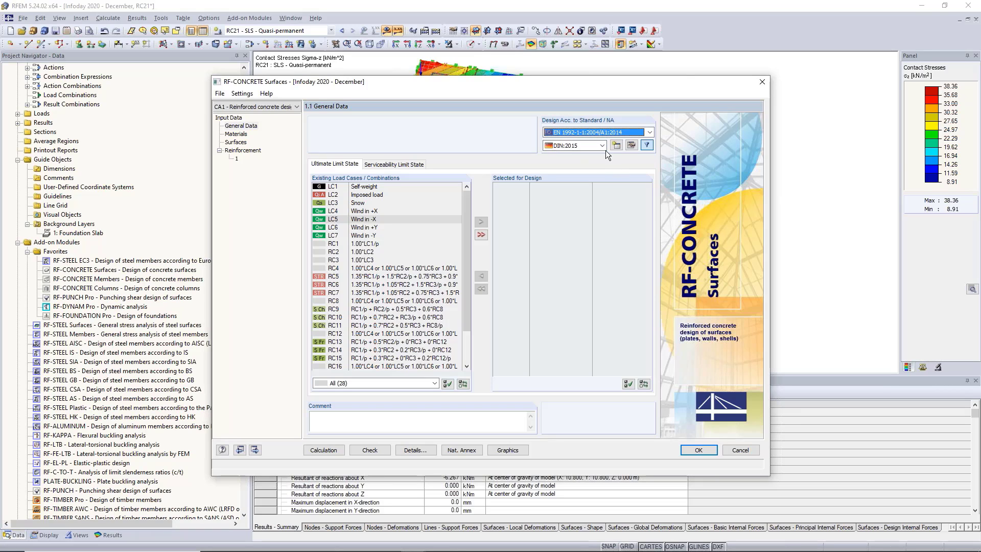
left_click(603, 146)
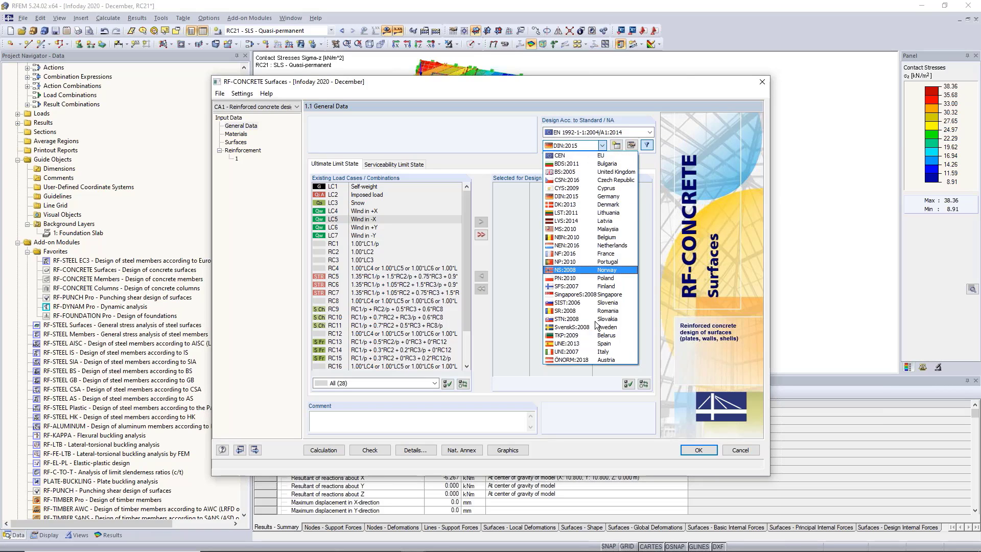
left_click(716, 192)
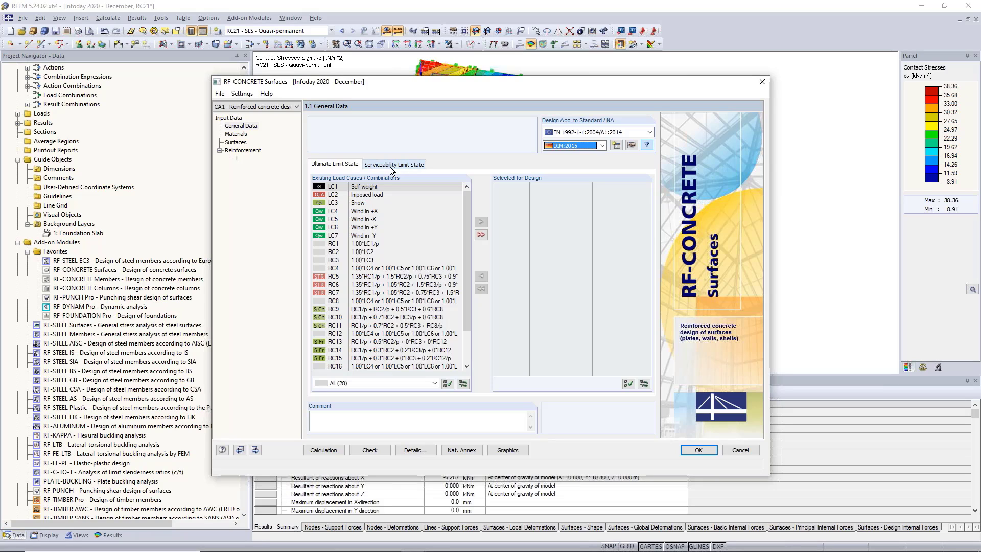
Select result combination RC18 - ULS (STR/GEO) for the ultimate limit state design.
left_click(369, 165)
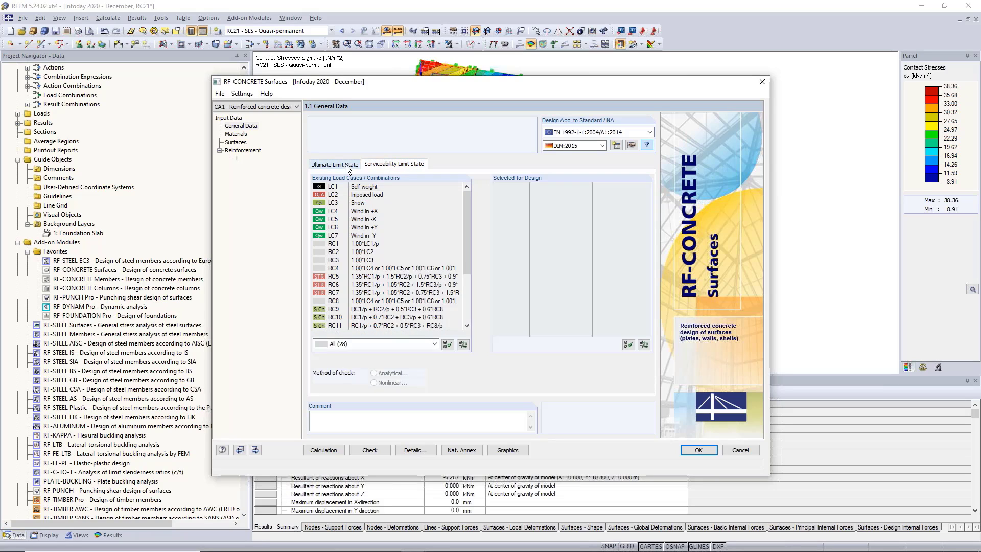
left_click(348, 166)
left_click(435, 211)
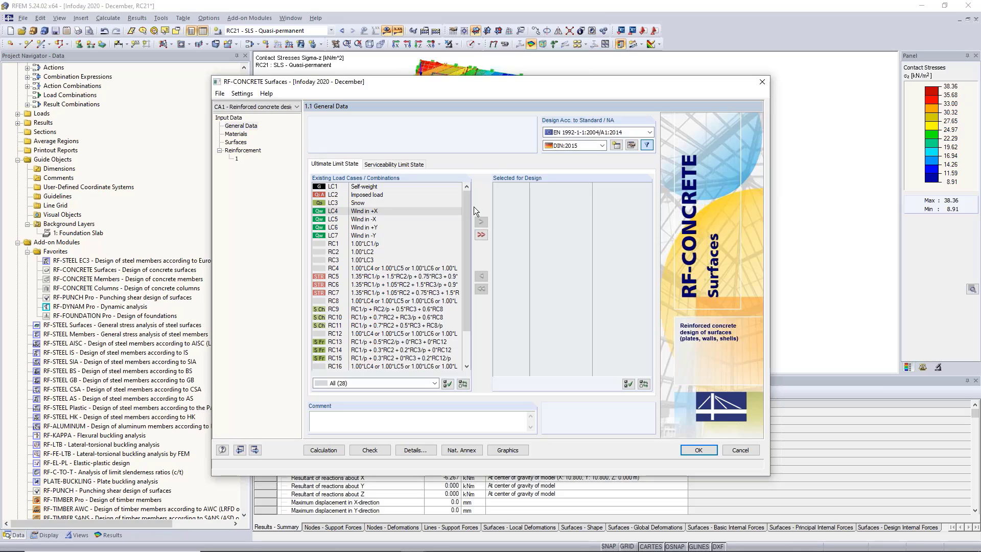
scroll(464, 275, "down", 2)
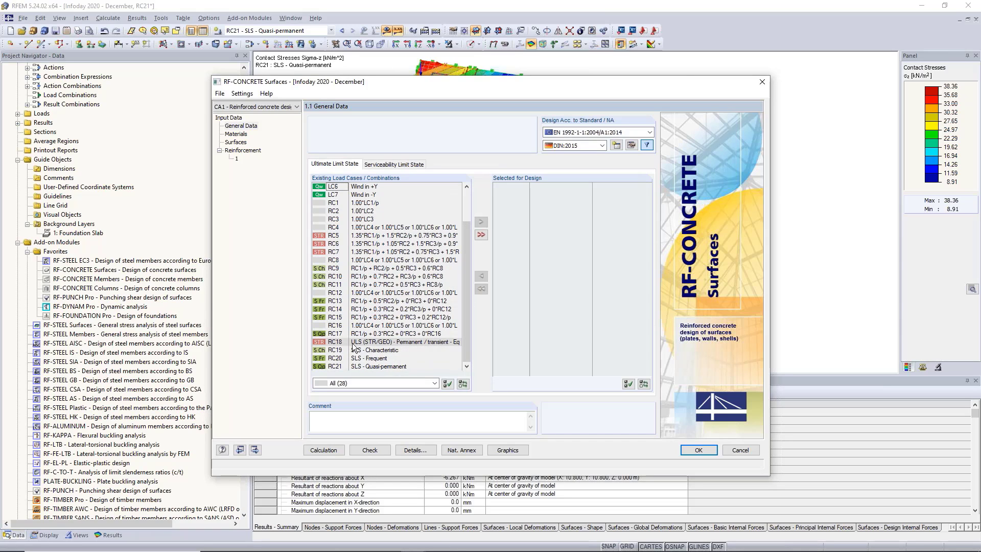
double_click(353, 343)
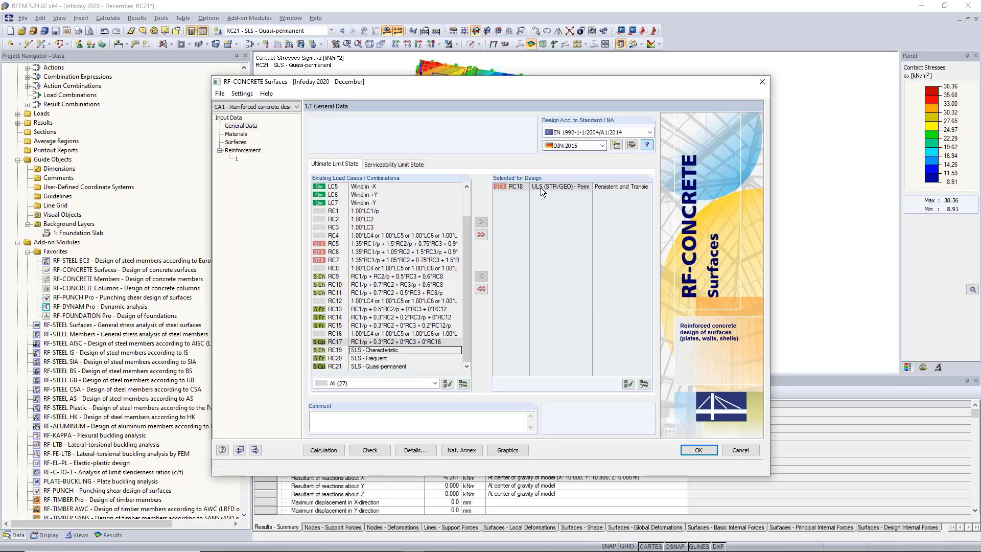
Select result combinations RC19, RC20 and RC21 for the serviceability limit state design.
left_click(386, 164)
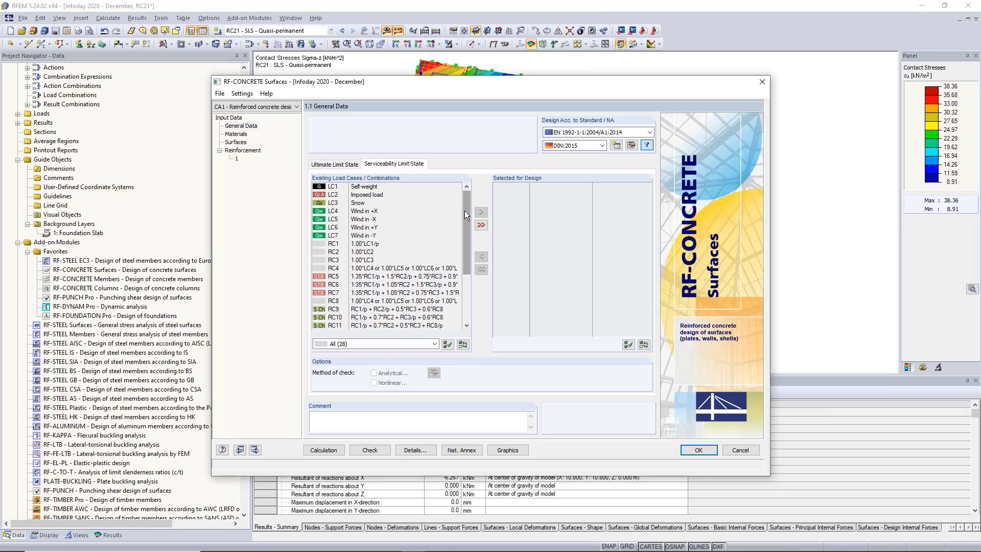
left_click_drag(463, 232, 467, 281)
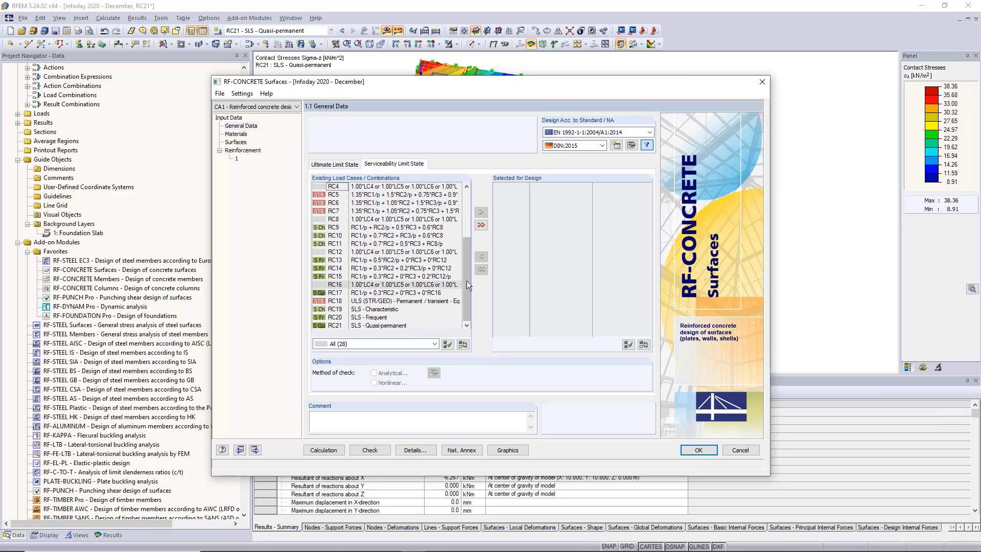
left_click_drag(404, 309, 404, 326)
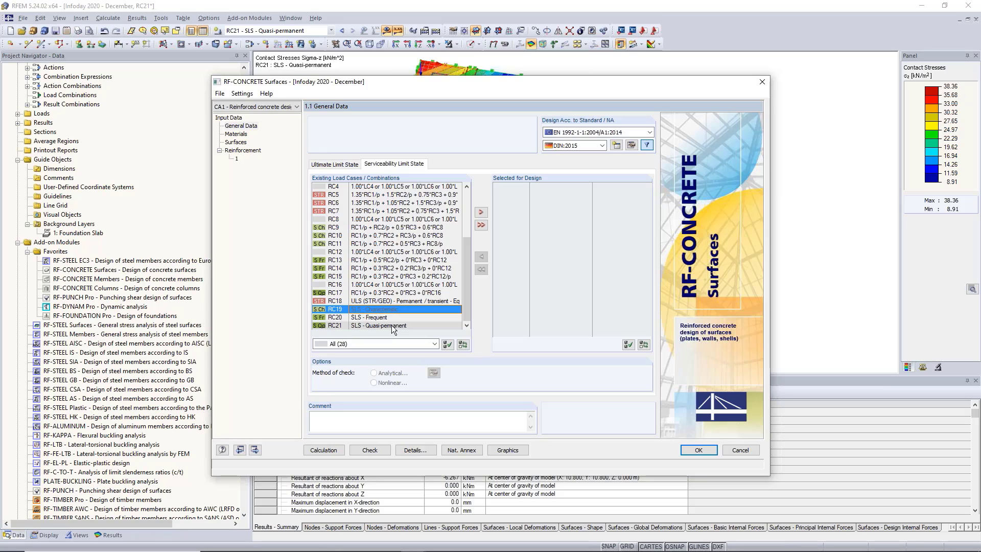
left_click(483, 213)
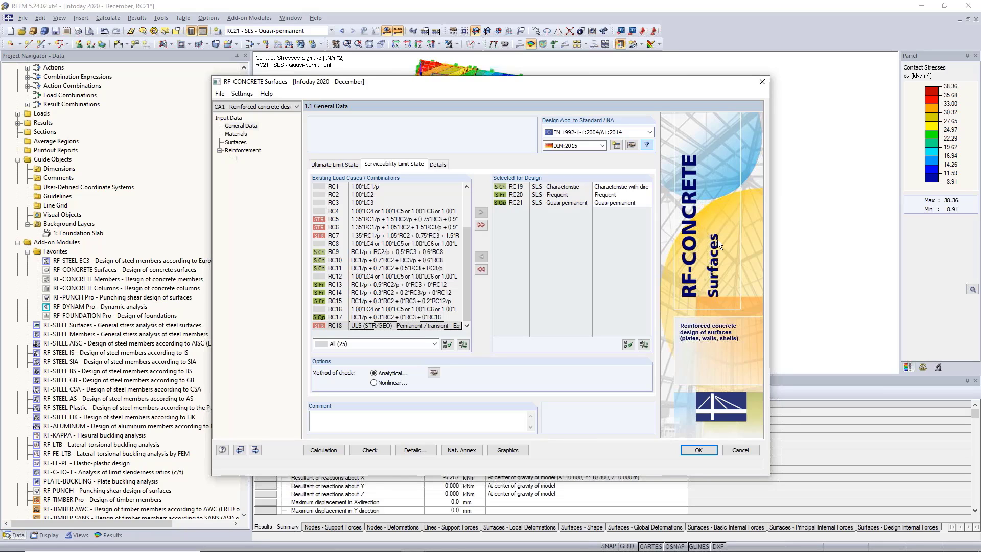
Review the concrete and reinforcing steel materials and the surface settings, widening the thickness type column to read it fully.
left_click(236, 135)
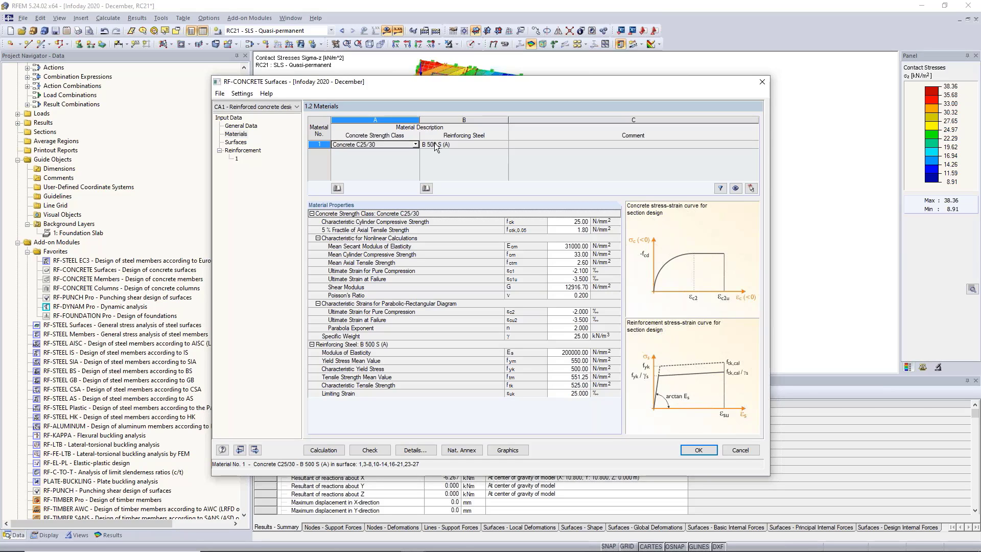
left_click(238, 145)
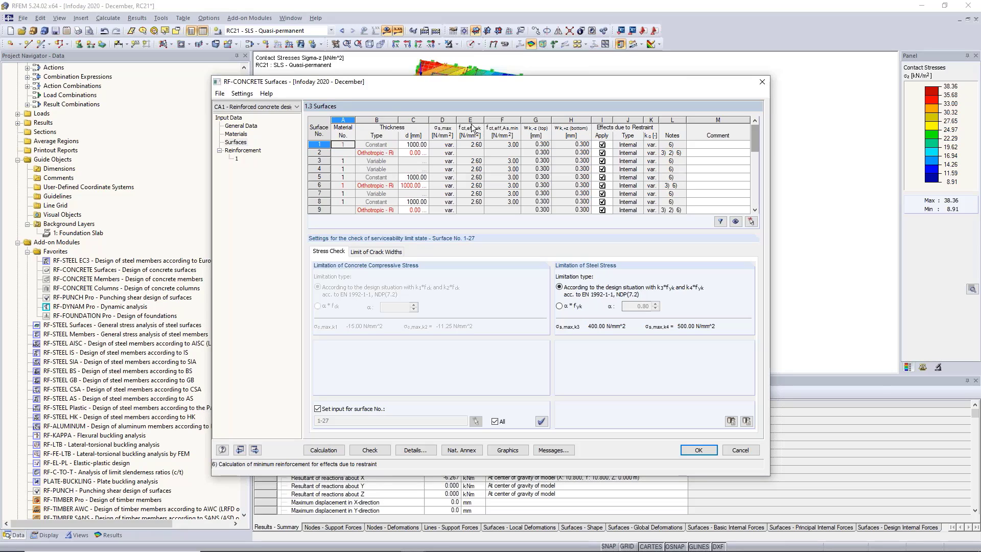
left_click_drag(398, 134, 421, 135)
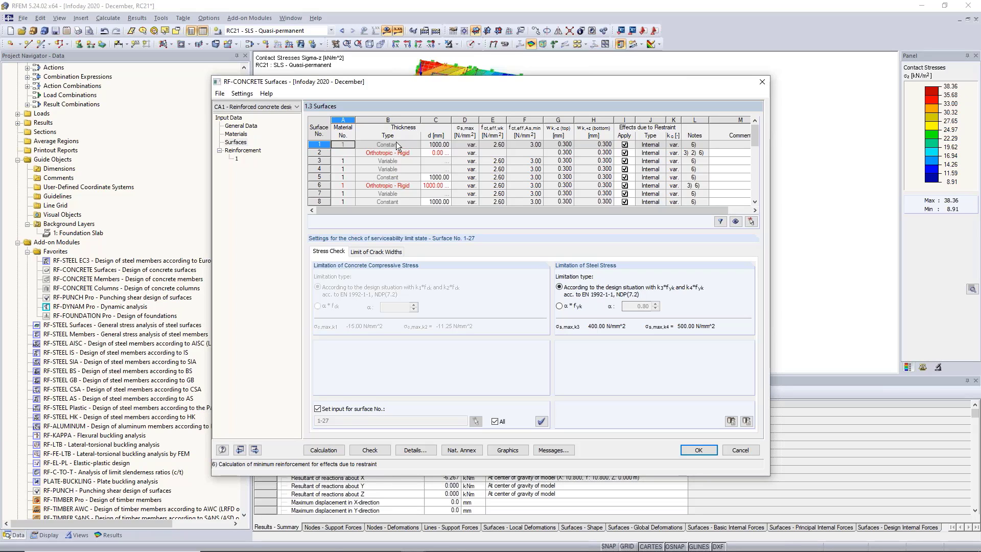
Remove the all-surfaces assignment from reinforcement group 1, clear its surface list and start choosing its surfaces graphically in the model.
left_click(237, 158)
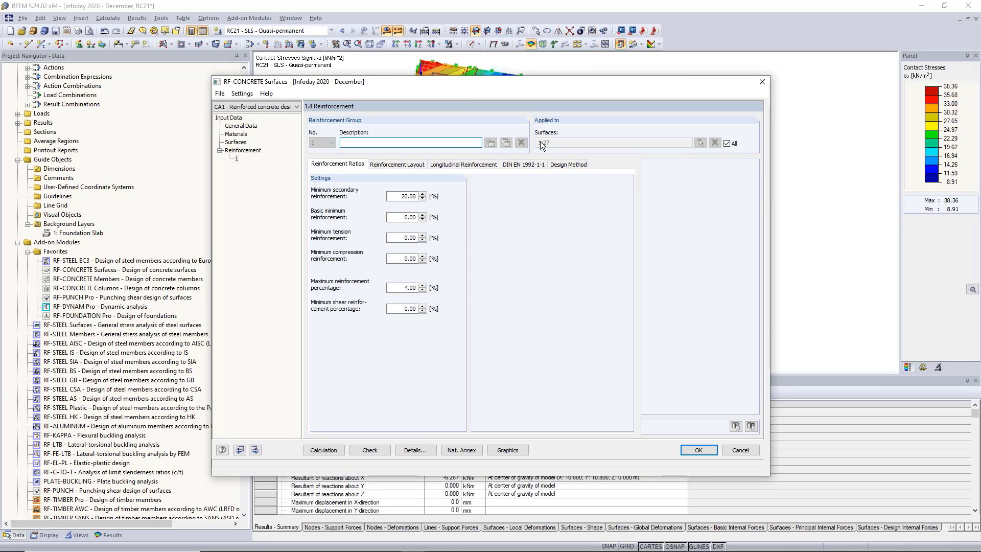
left_click(727, 144)
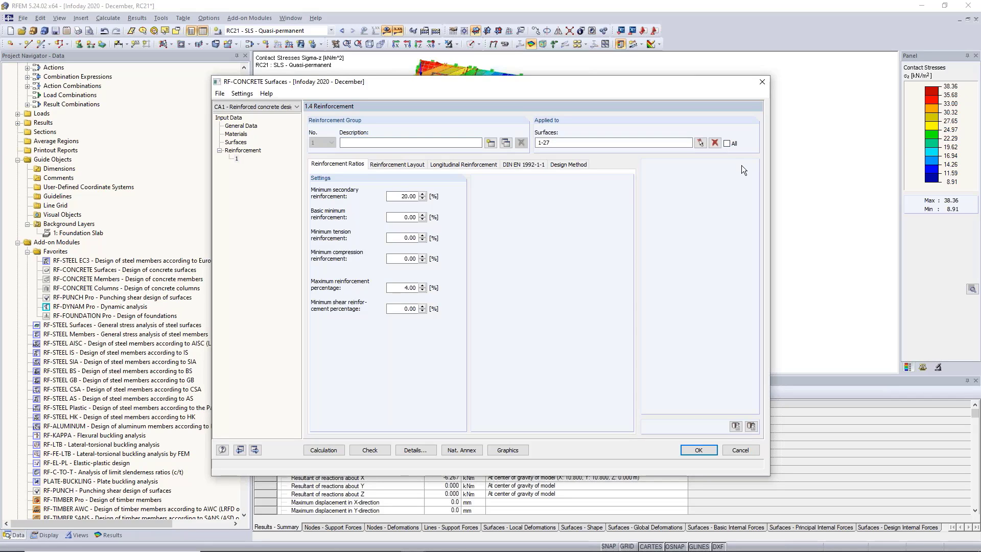
left_click(715, 144)
left_click(700, 144)
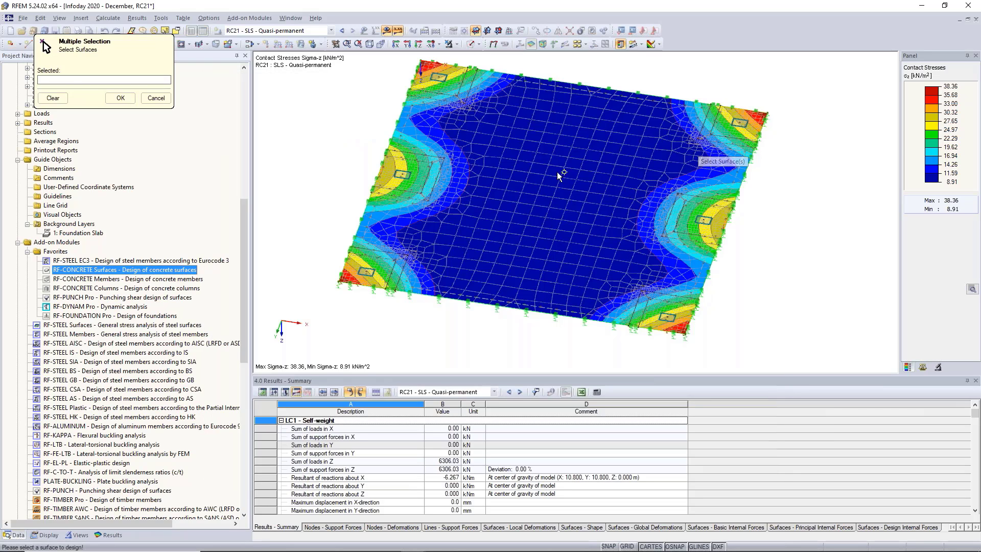
left_click(388, 29)
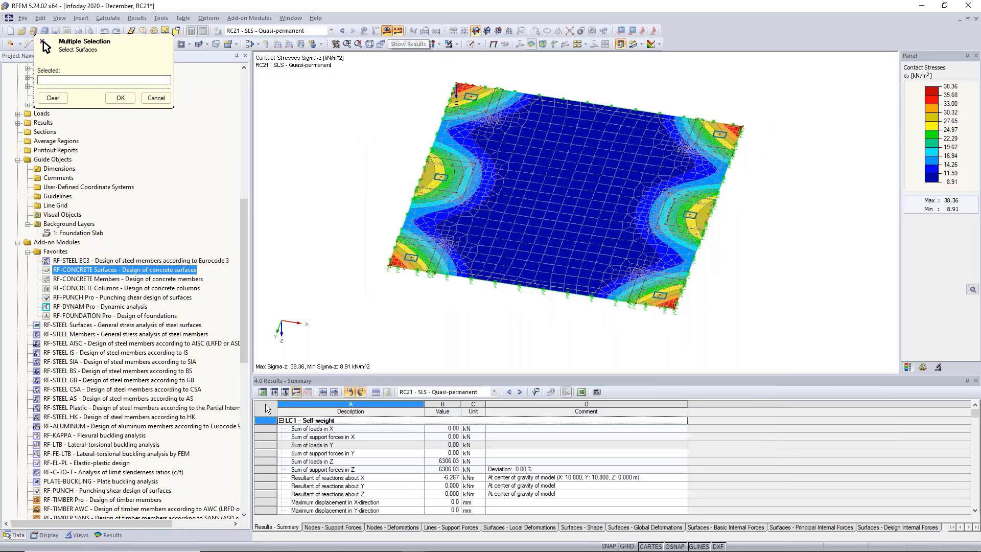
Limit the model's visibility to surfaces with Standard stiffness, switching off the Rigid ones.
left_click(79, 536)
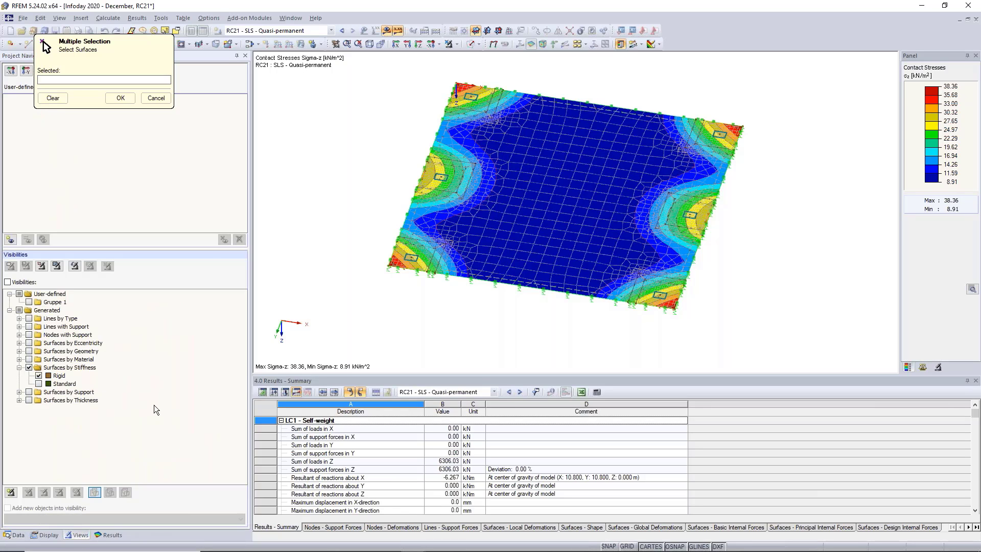
left_click(38, 375)
left_click(19, 368)
left_click(19, 359)
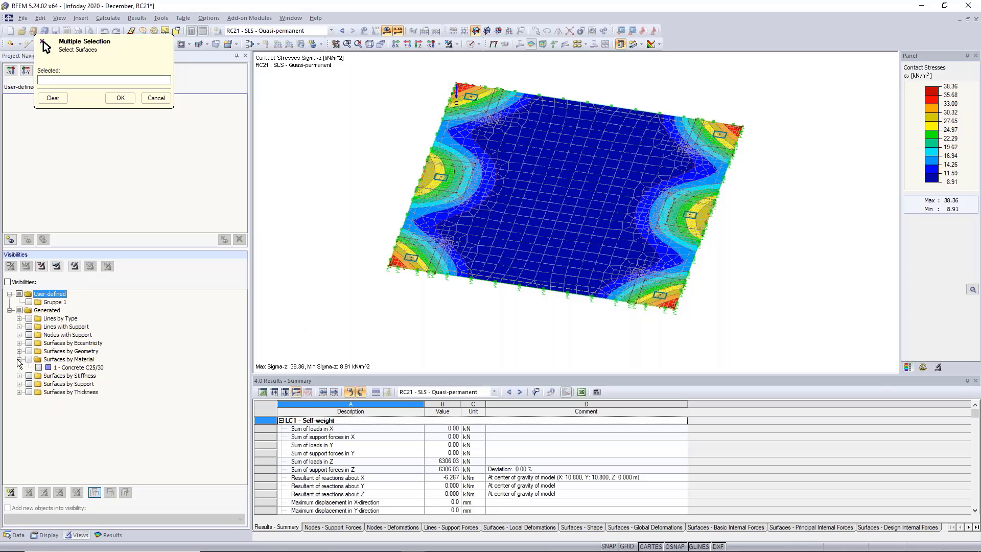
left_click(18, 359)
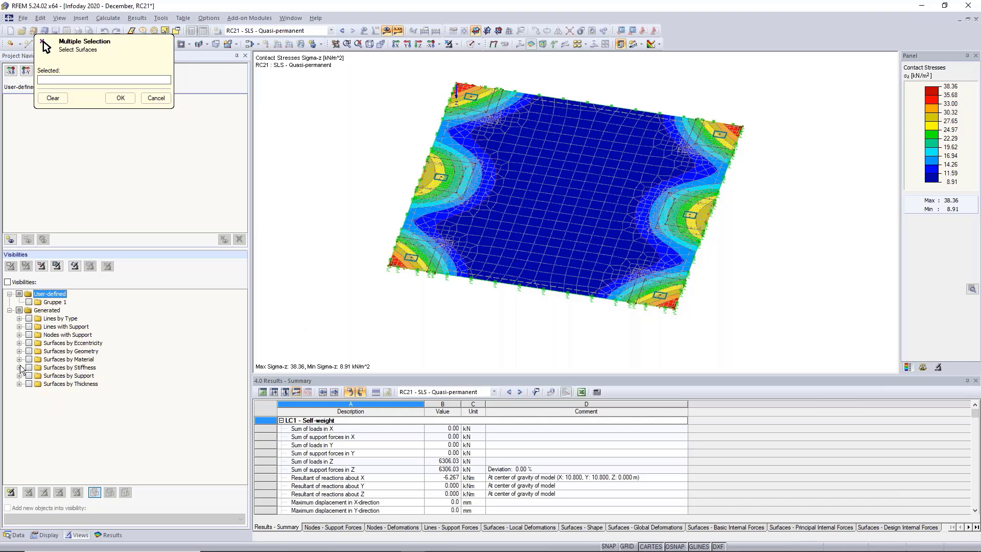
left_click(18, 367)
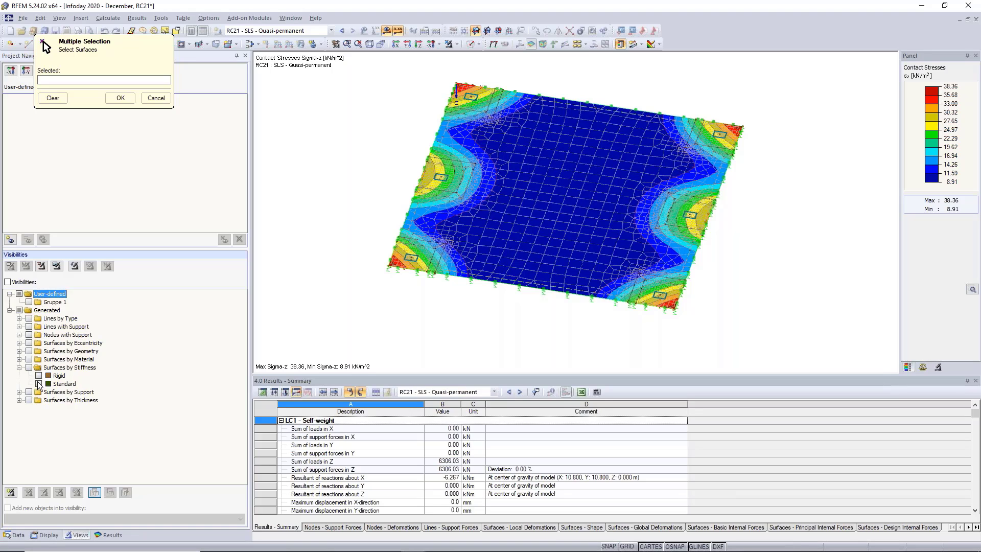
left_click(39, 383)
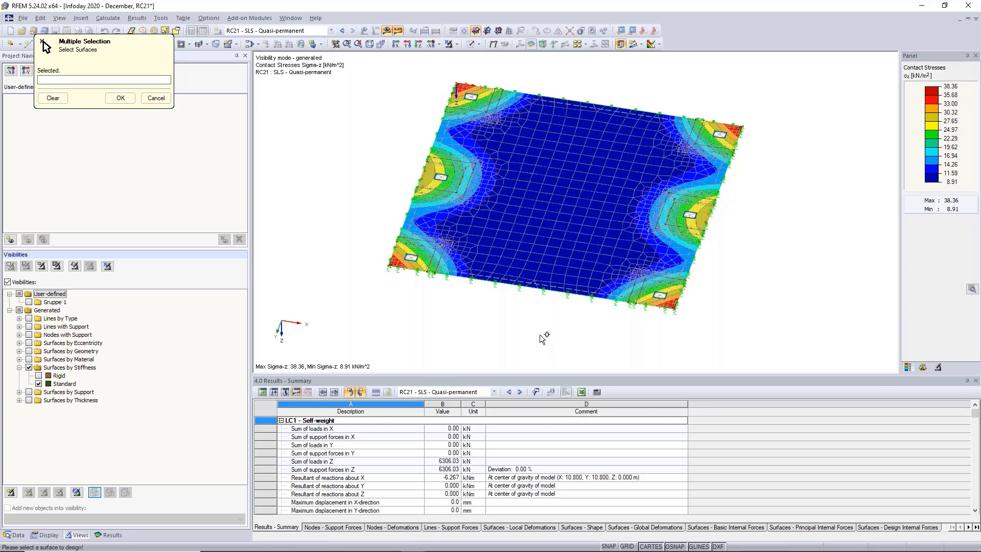
Window-select all visible Standard-stiffness surfaces and assign them to reinforcement group 1.
scroll(543, 338, "down", 1)
left_click_drag(745, 348, 698, 308)
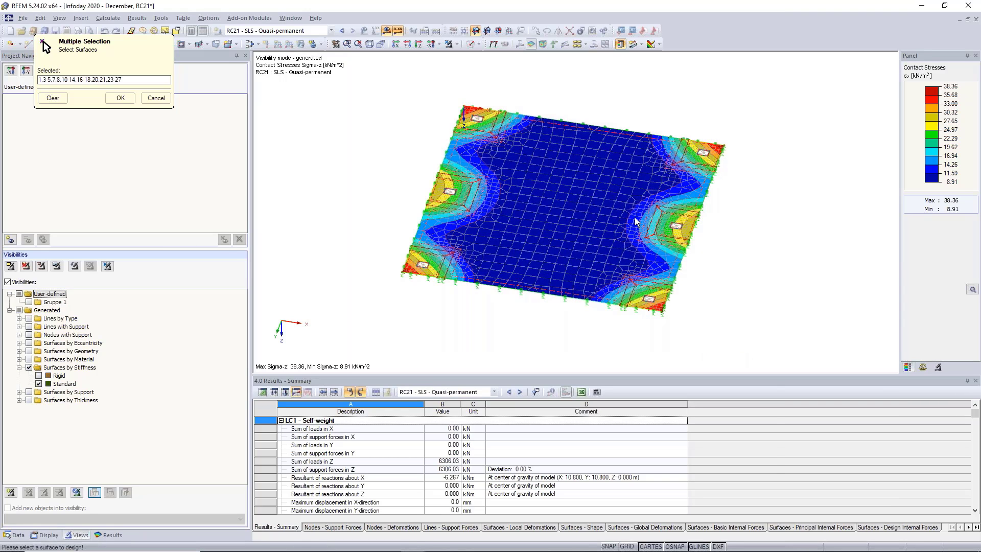
key("Return")
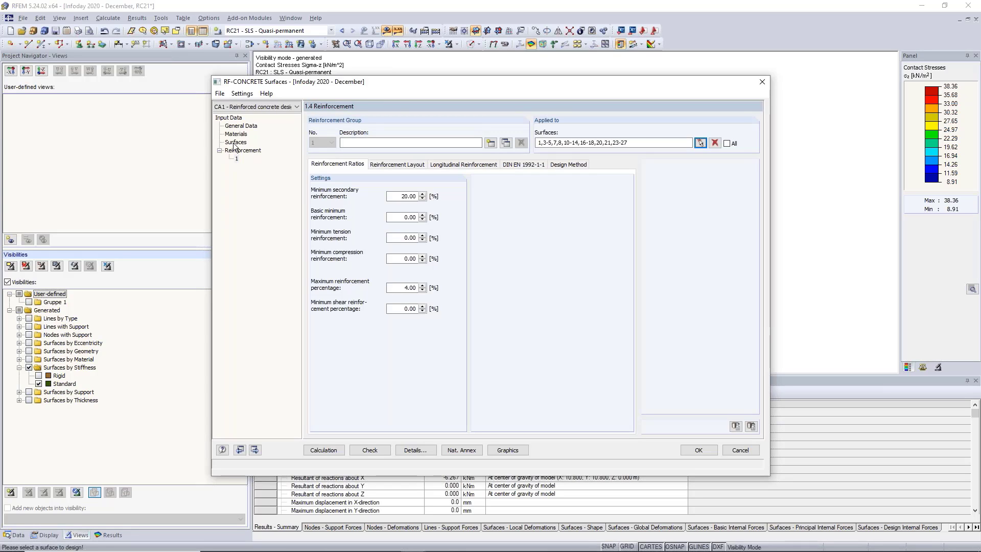
Filter the surface table to the designed surfaces and set the stress distribution prior to cracking to the approach of pure tension restraint.
left_click(236, 142)
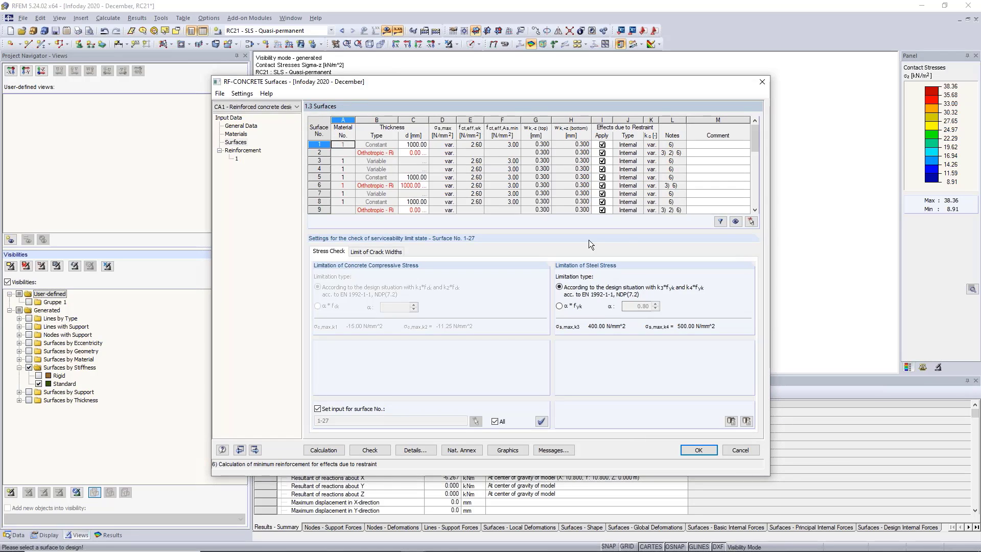
left_click(720, 221)
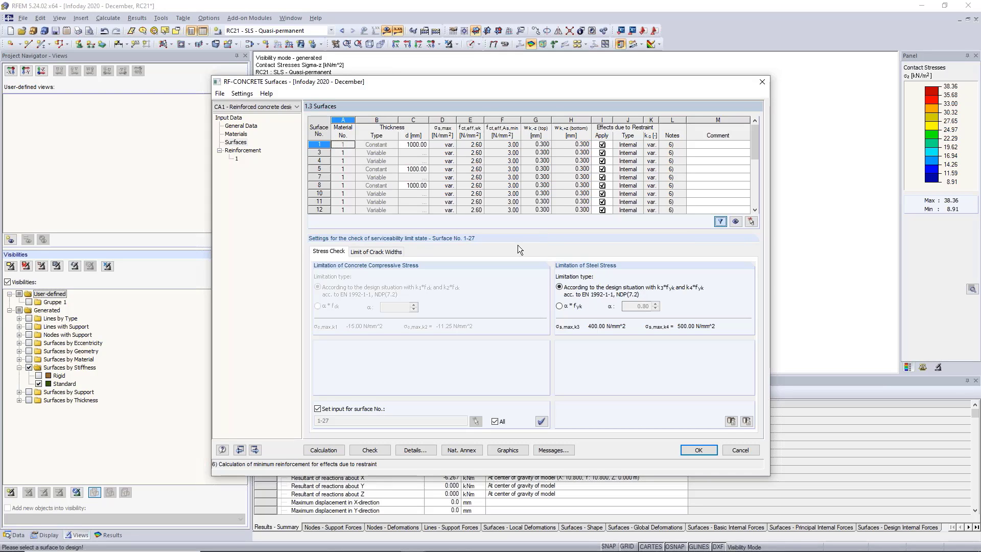
left_click(374, 252)
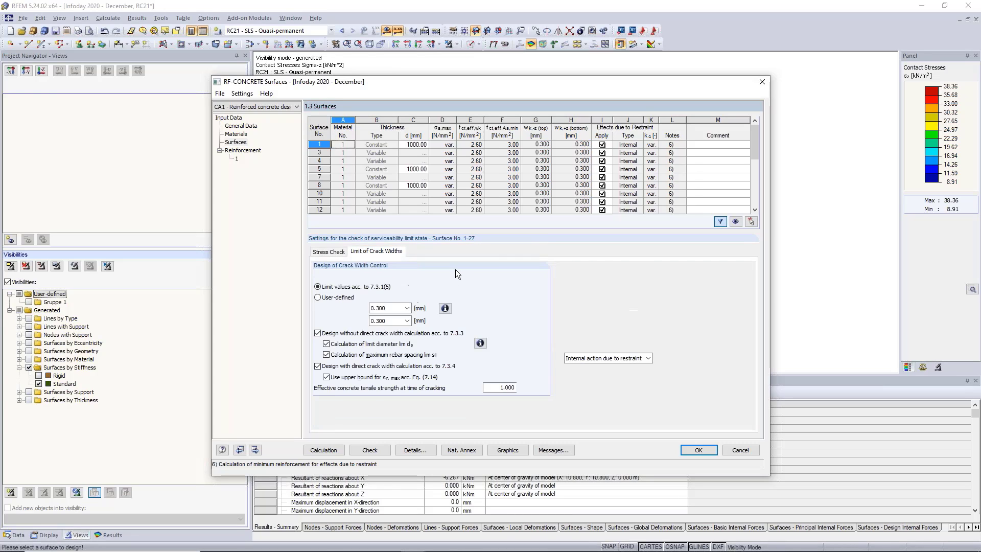
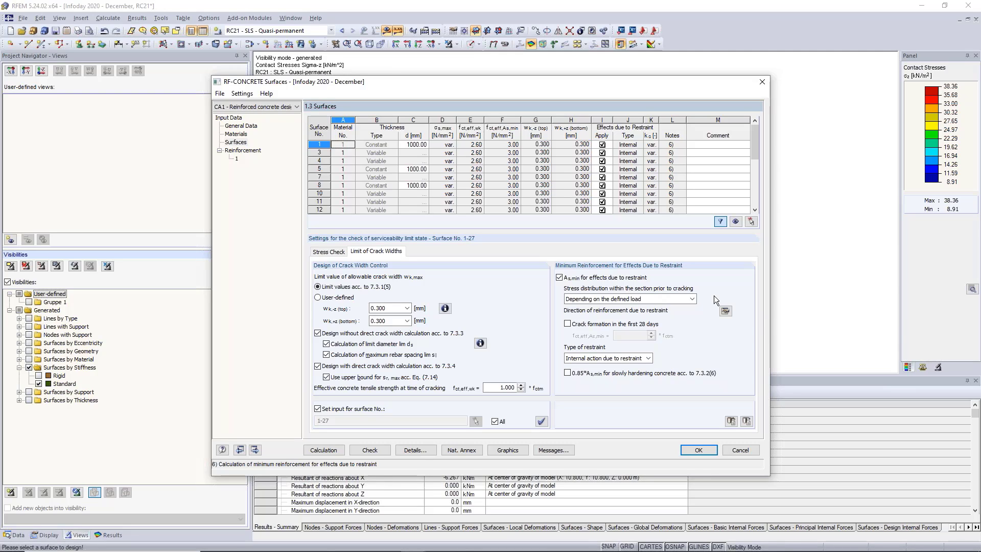
left_click(692, 299)
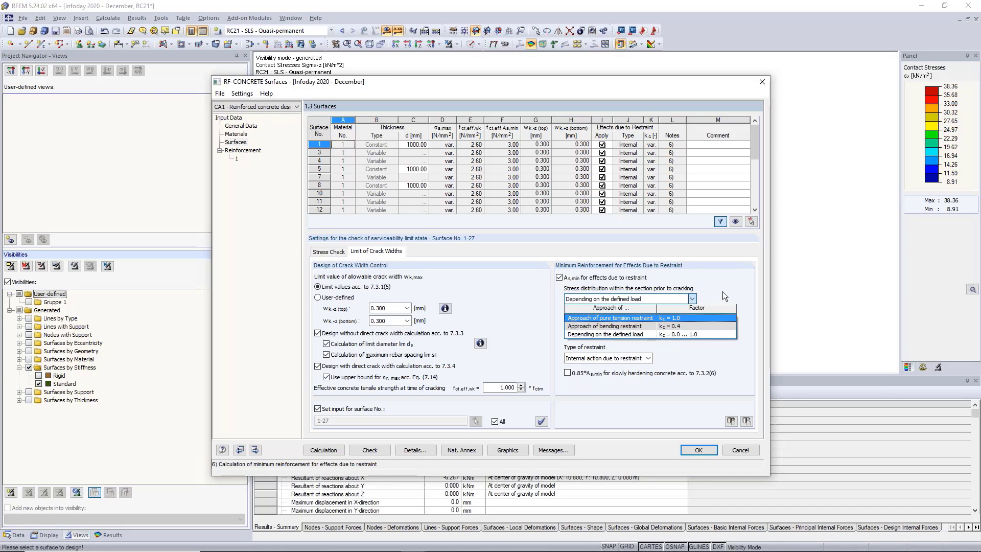
key("Return")
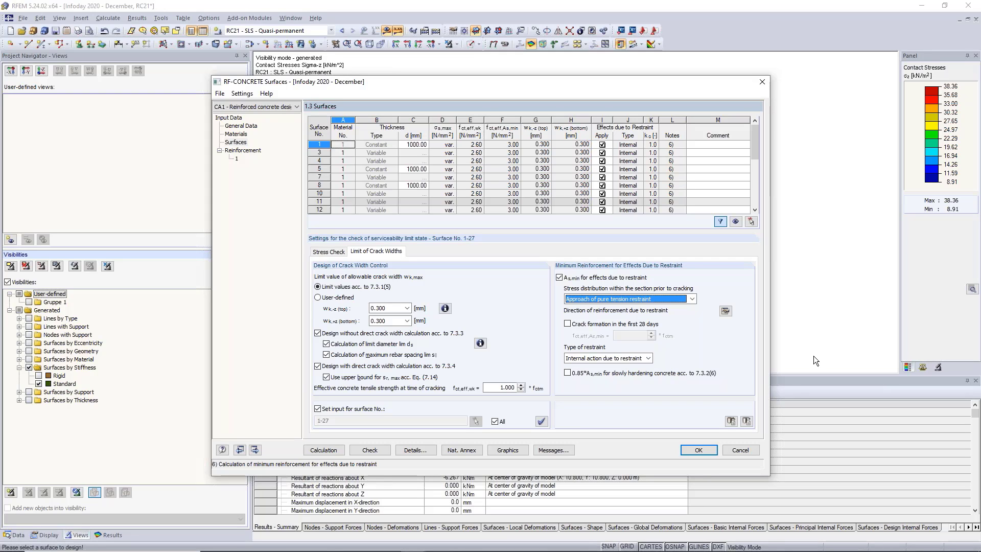
Enable crack formation in the first 28 days for surfaces 1-27, with a tensile strength factor of 0.85.
left_click(568, 324)
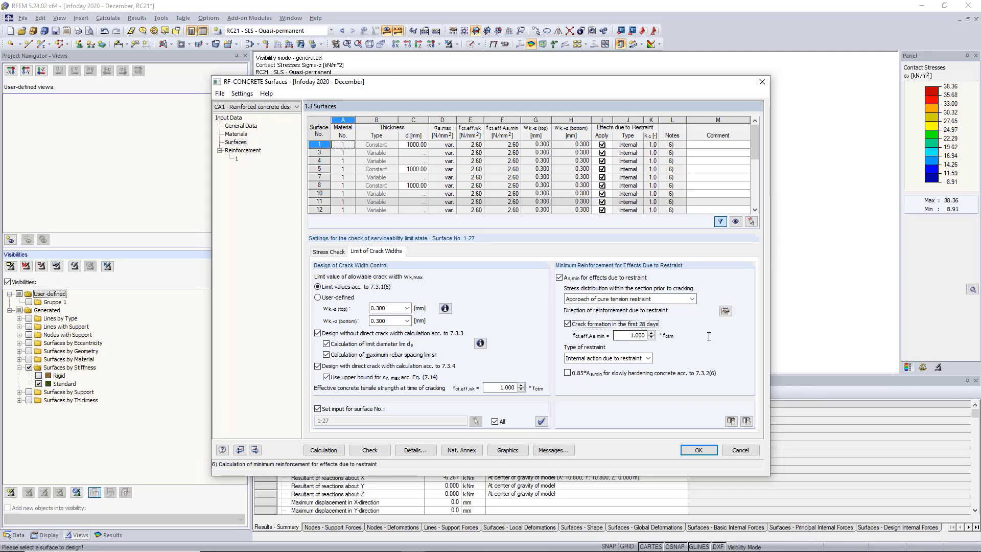
key("Tab")
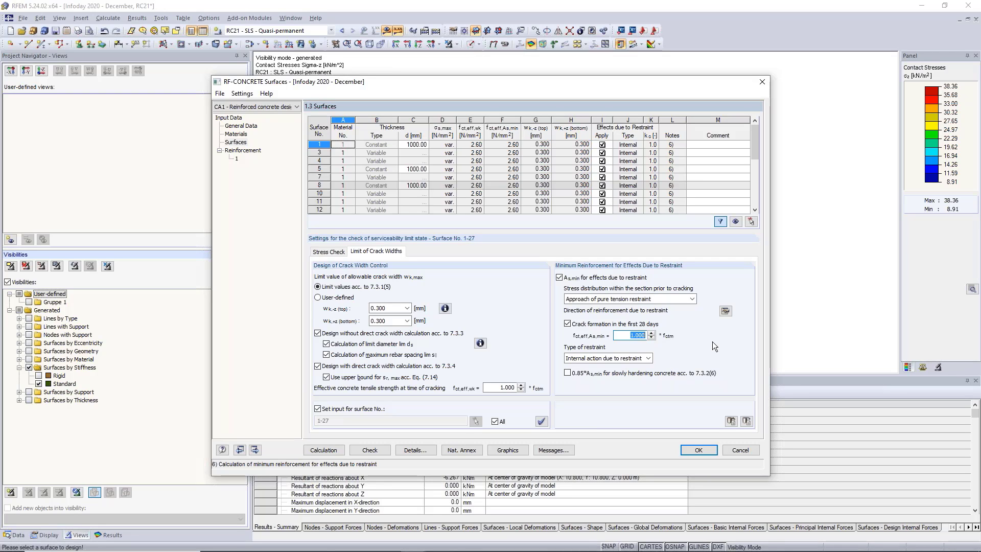
type("0,85")
left_click(712, 193)
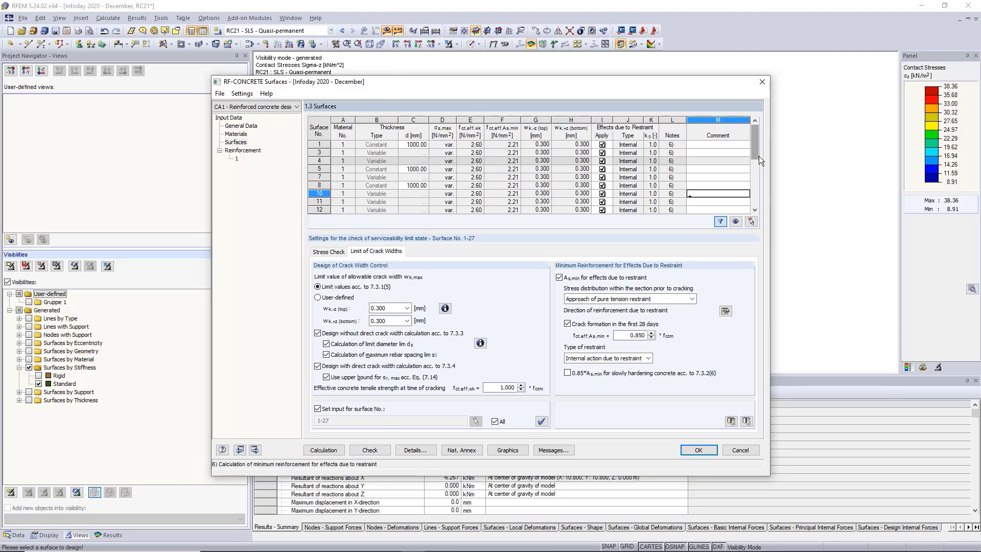
Stop applying the input to all surfaces and set the early-cracking tensile strength factor of surface 27 to 0.75.
left_click_drag(758, 155, 758, 202)
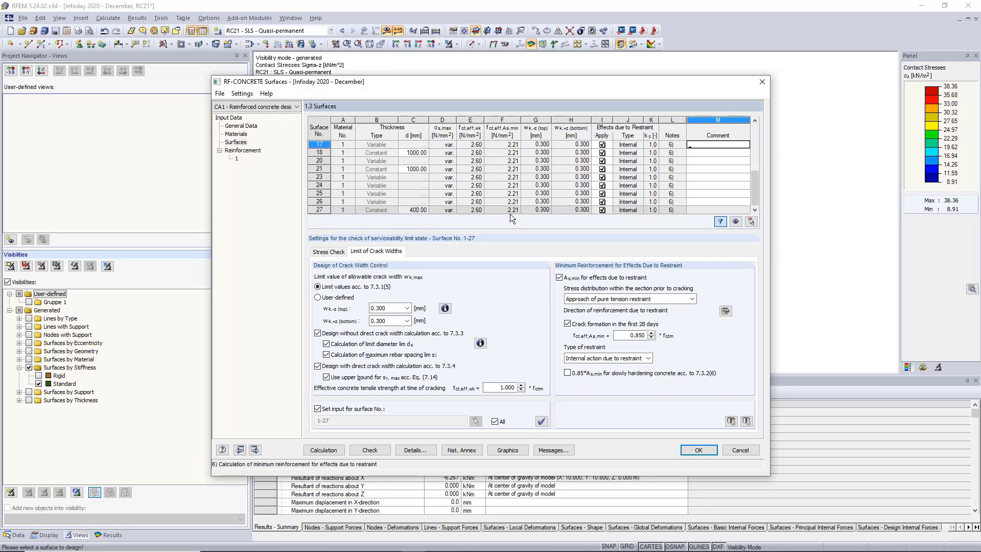
left_click(701, 210)
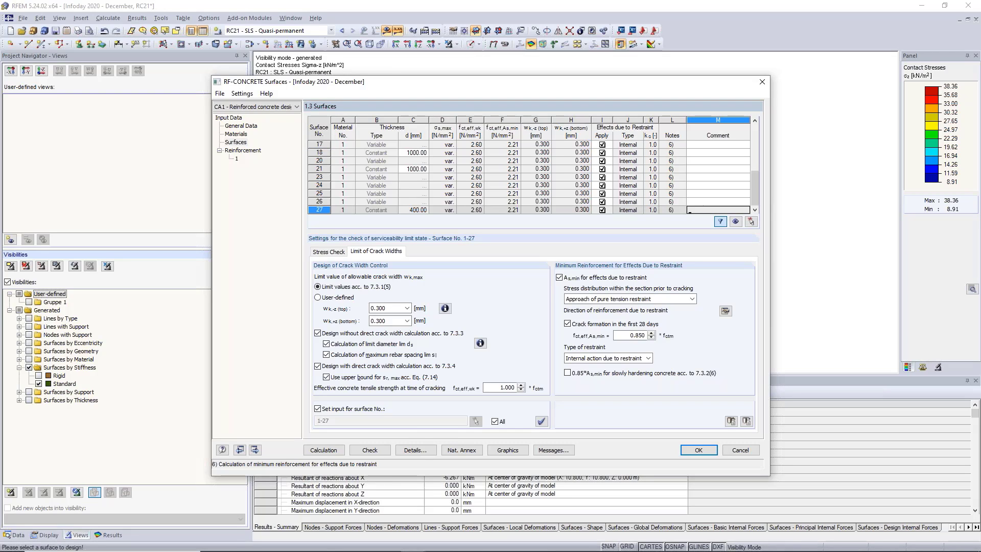
left_click(318, 408)
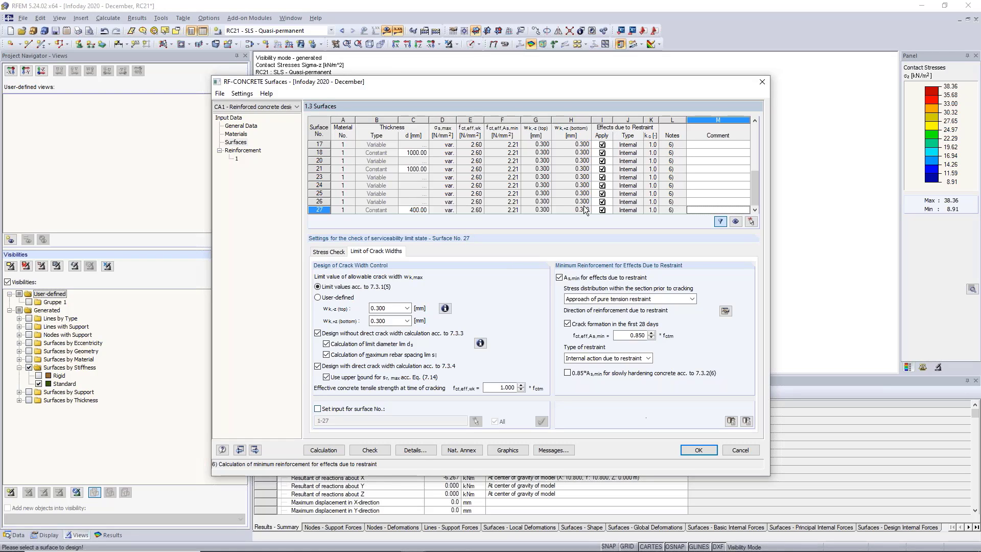
left_click(438, 211)
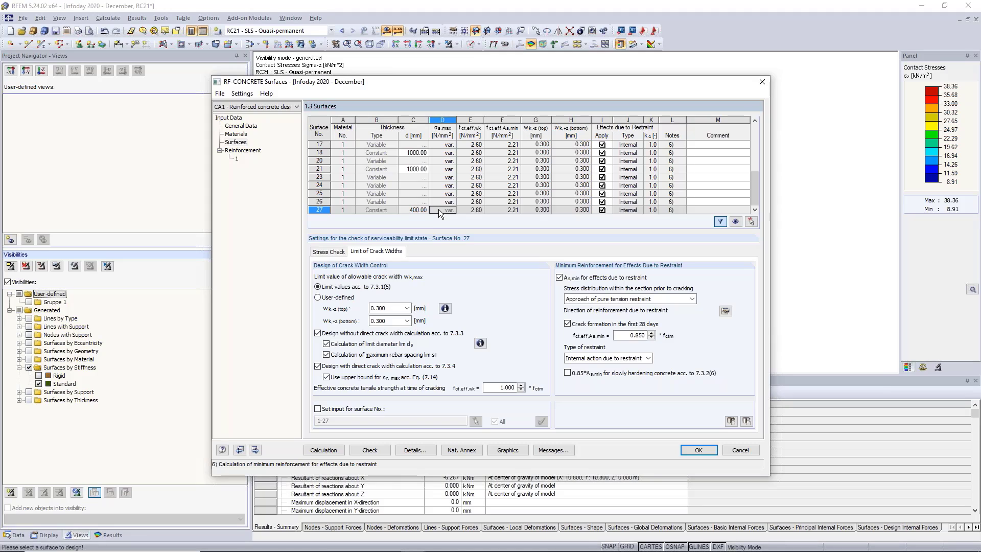
left_click(638, 335)
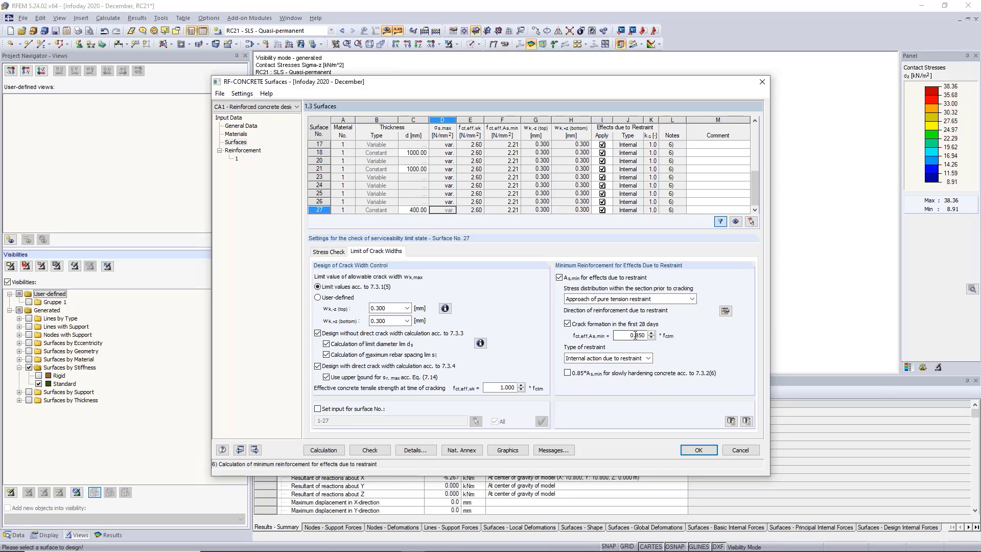
left_click_drag(636, 335, 643, 335)
type("75")
left_click(697, 209)
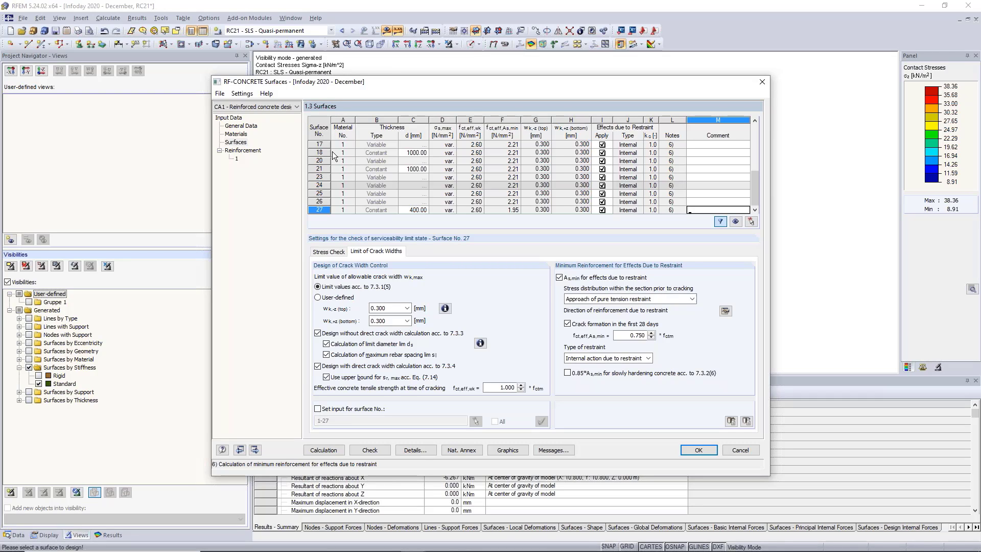
Define reinforcement group 1's concrete cover according to the standard, with exposure class XC2 for the bottom cover.
left_click(237, 159)
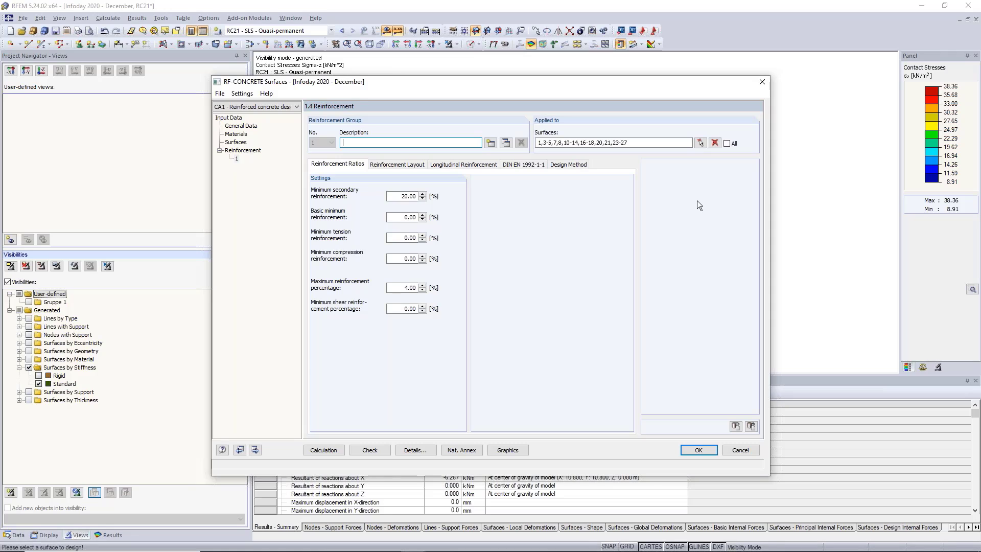
left_click(399, 164)
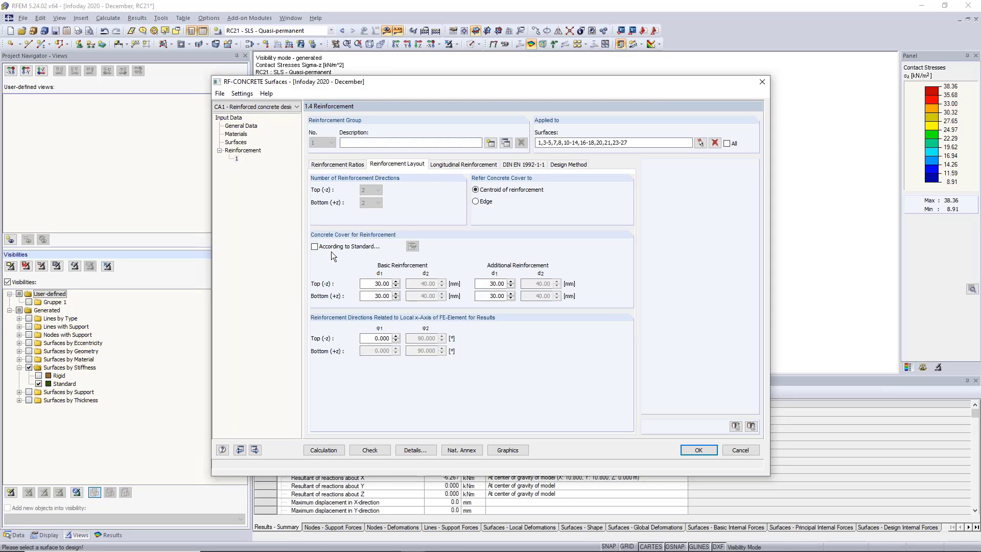
left_click(315, 246)
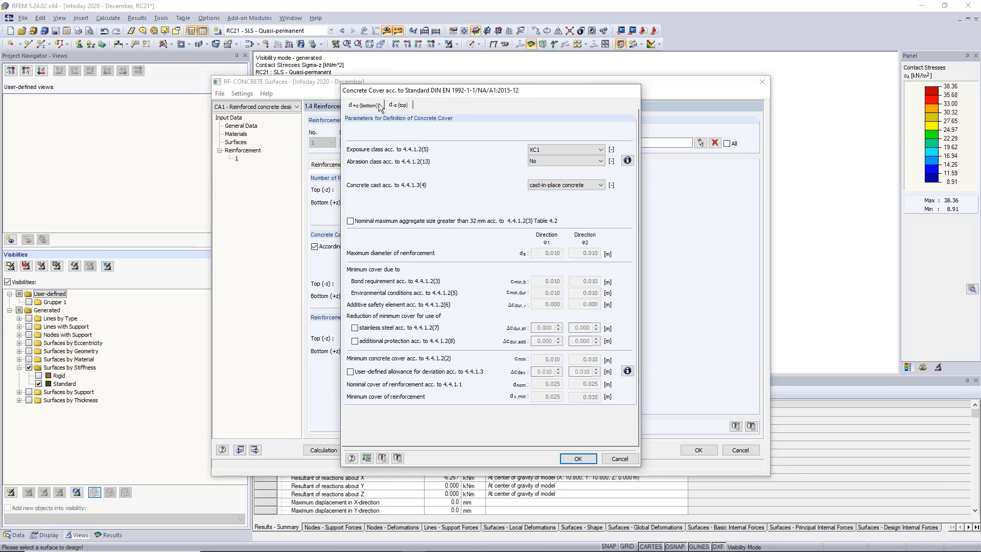
left_click(565, 149)
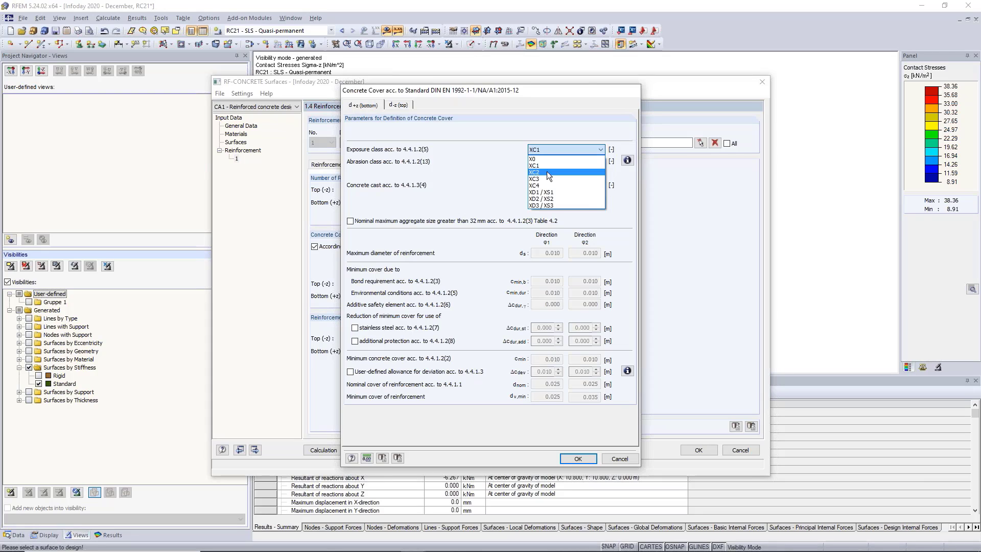
left_click(505, 170)
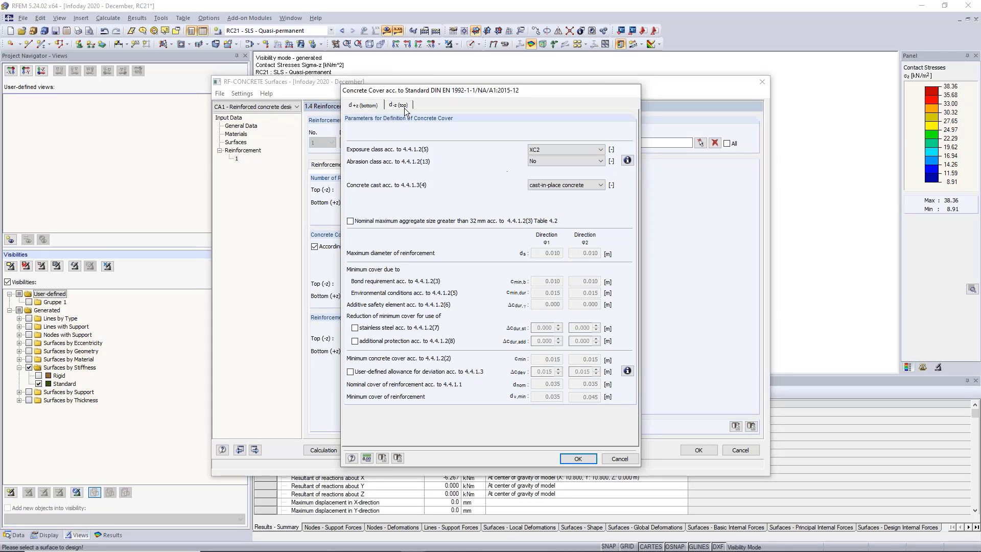
Decouple the top concrete cover from the bottom settings, assign it exposure class XC3 and accept the cover parameters.
left_click(402, 106)
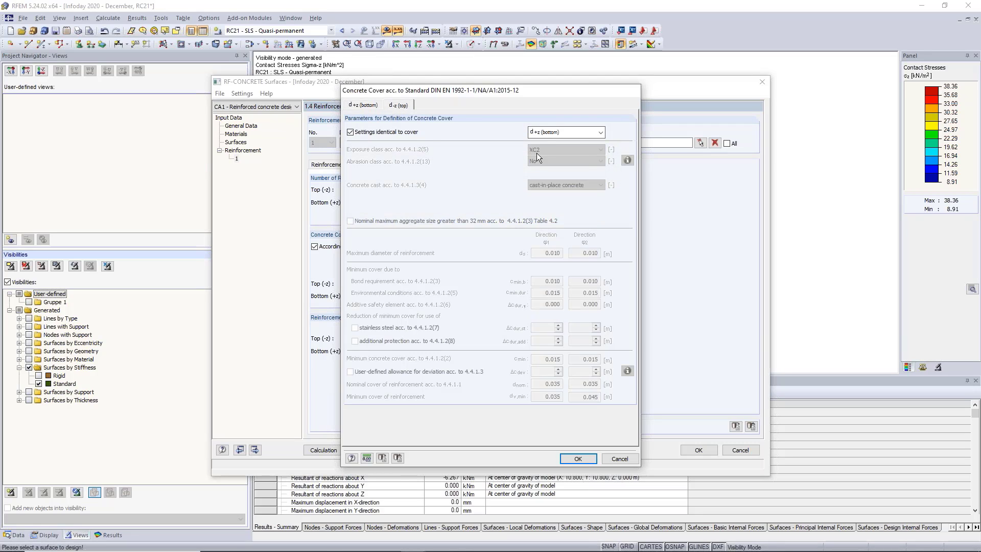
left_click(401, 133)
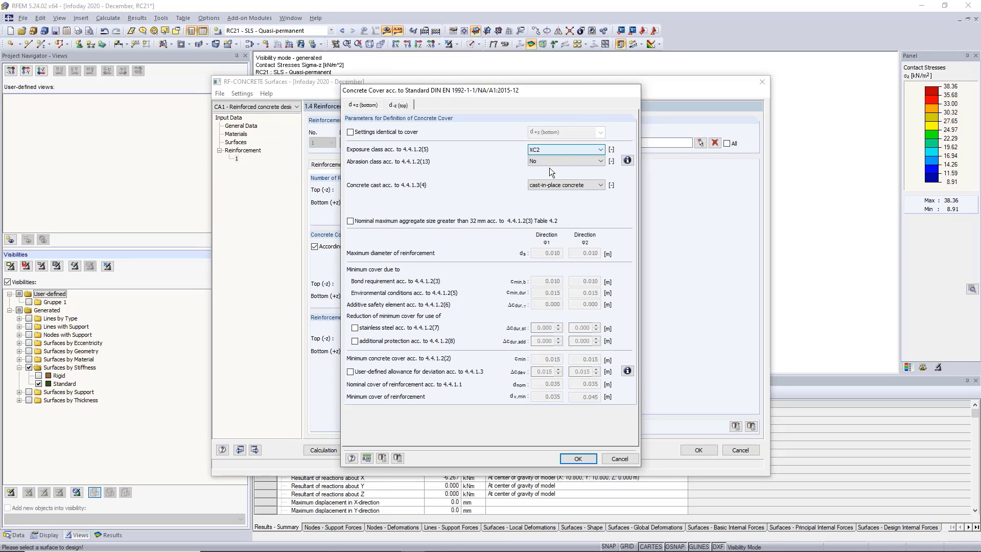
left_click(553, 149)
left_click(542, 179)
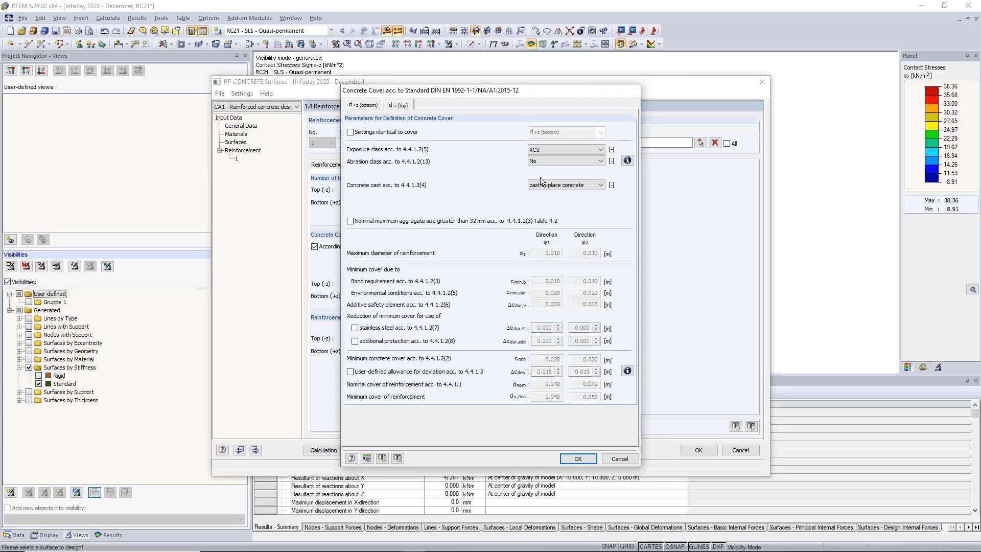
left_click(588, 459)
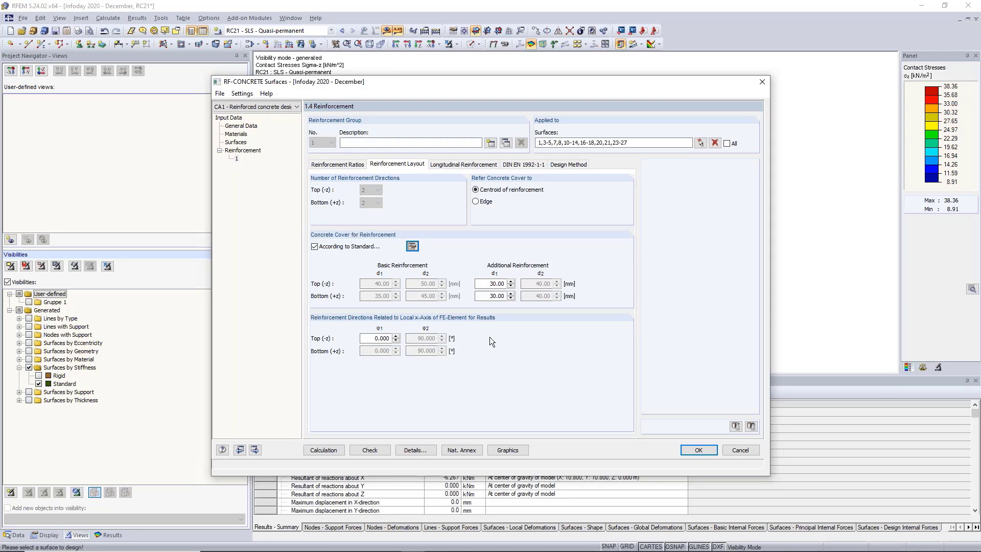
Define the basic reinforcement from 12 mm rebars, giving 11.31 cm²/m in both directions on the top and bottom.
left_click(459, 165)
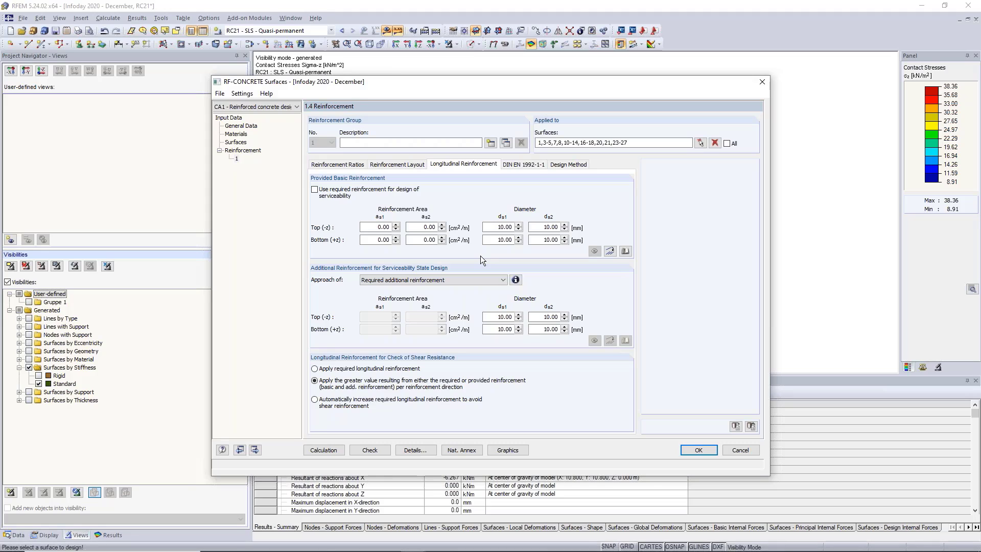
left_click(614, 253)
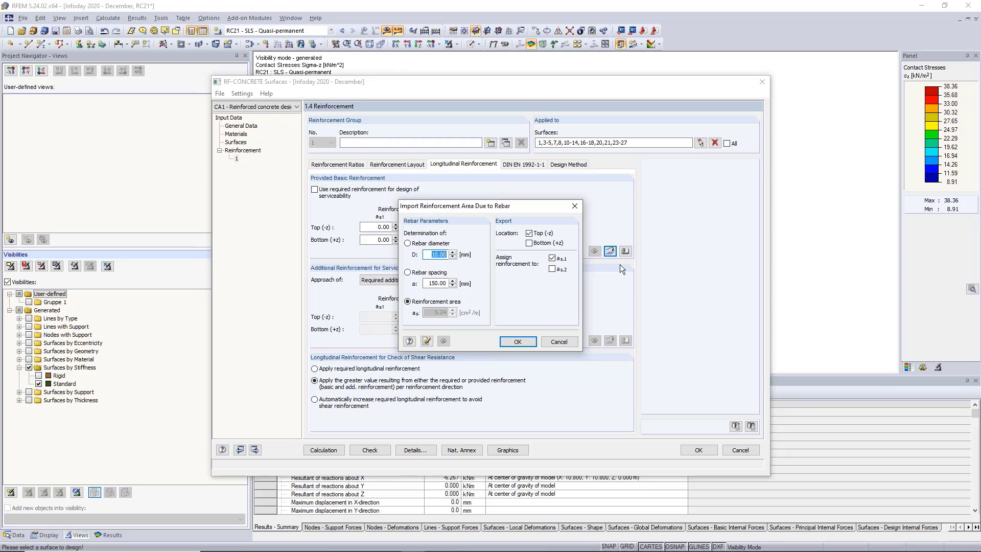
type("12")
key("Tab")
type("10")
left_click(432, 254)
left_click(538, 242)
left_click(553, 269)
left_click(524, 342)
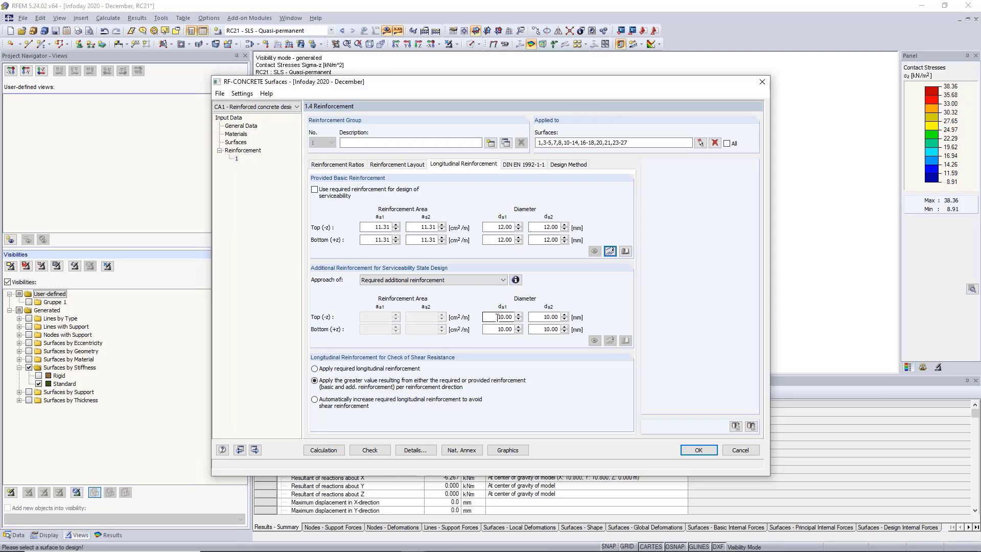
Set the additional reinforcement diameters for serviceability design to 12 mm in both directions, top and bottom.
double_click(503, 317)
type("12")
key("Tab")
type("12")
key("Tab")
key("Tab")
type("12")
key("shift+Tab")
type("12")
left_click(540, 329)
left_click(531, 317)
Set the additional reinforcement's d1 concrete cover to 41 mm at the top and 36 mm at the bottom.
left_click(407, 167)
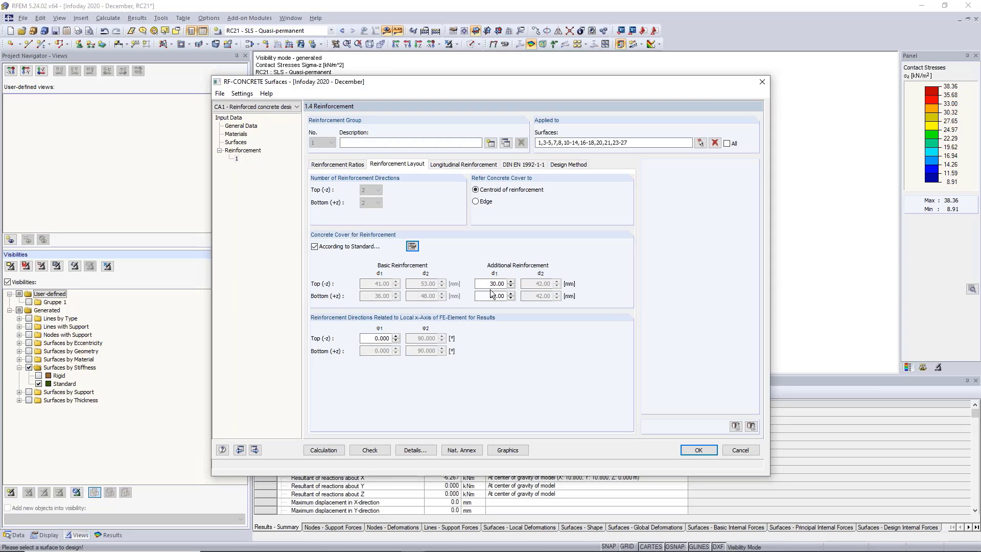
left_click_drag(489, 284, 636, 330)
type("1")
key("BackSpace")
type("41")
key("Tab")
type("36")
key("Tab")
Review the longitudinal, DIN EN 1992-1-1, layout and ratio settings of the reinforcement group, and run the design calculation.
left_click(476, 164)
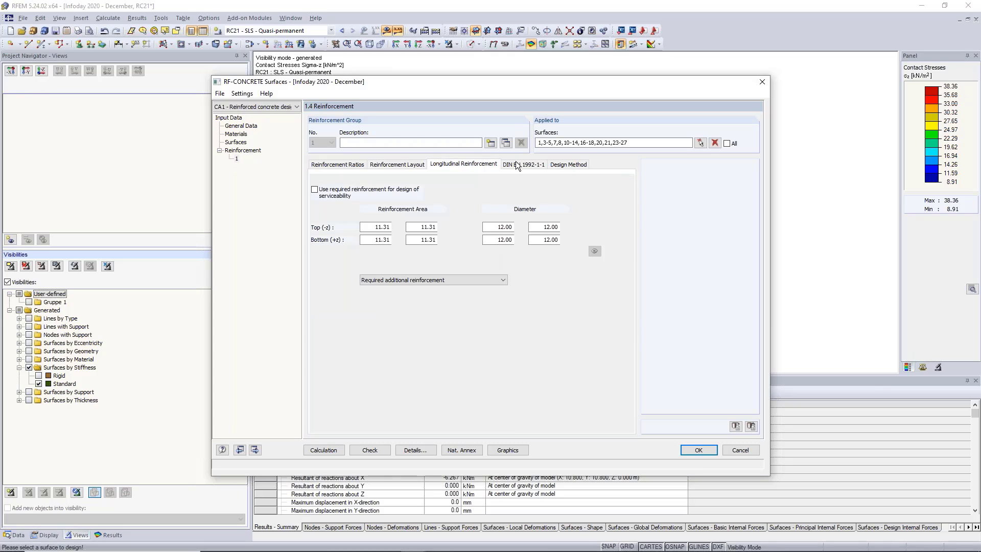
left_click(519, 165)
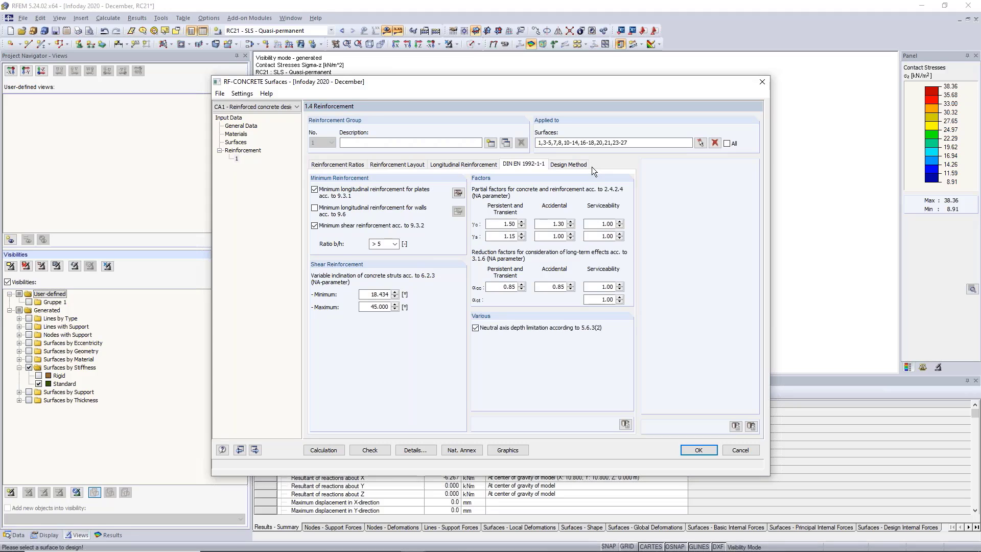
left_click(480, 164)
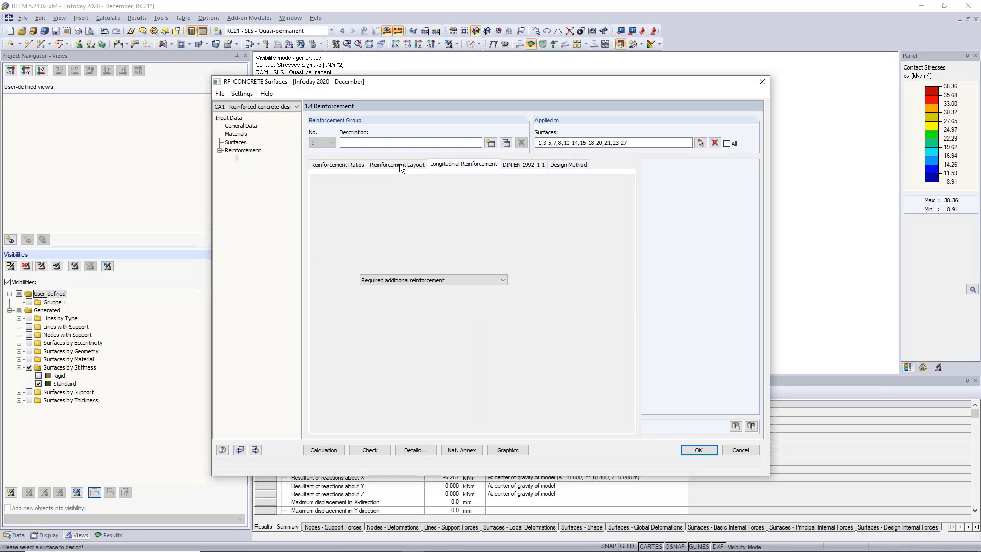
left_click(398, 164)
left_click(338, 164)
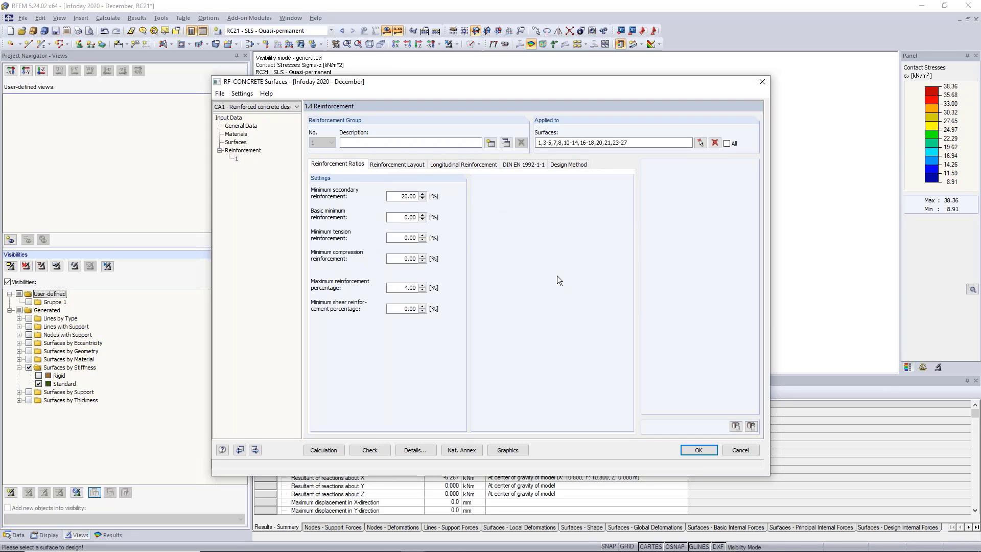
left_click(336, 450)
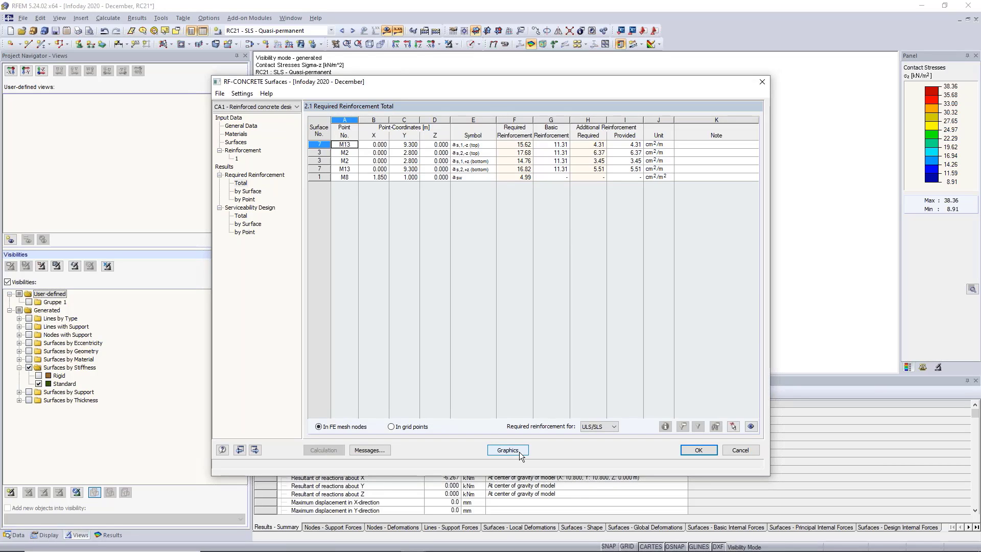
Examine the total serviceability design results and the minimum reinforcement check details for surface 3.
left_click(245, 214)
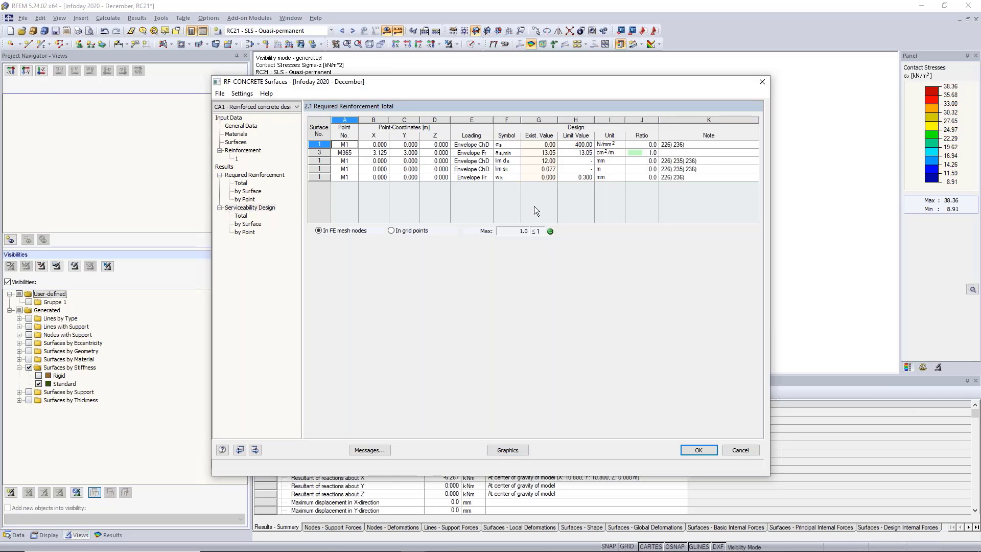
left_click(645, 153)
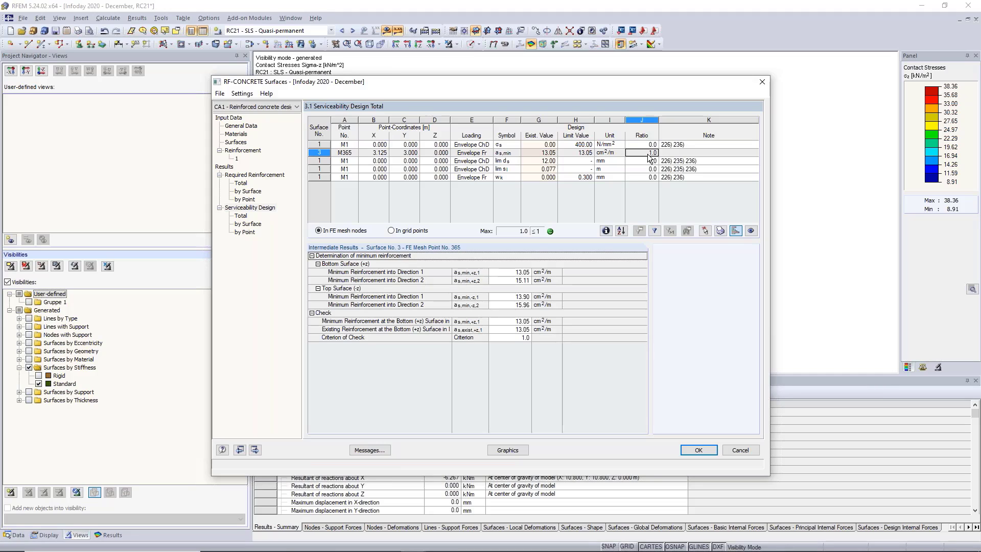
left_click(515, 154)
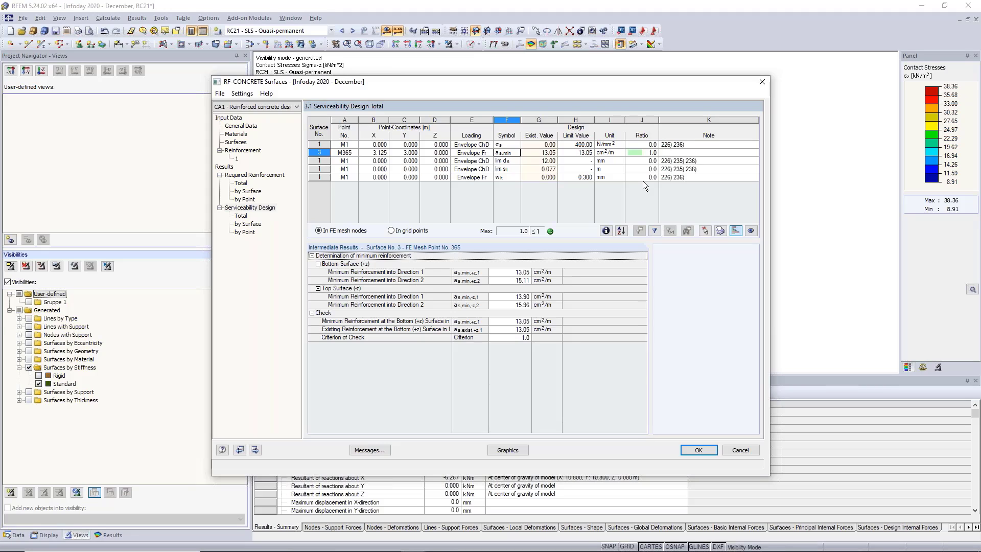
Show the design results graphically on the model and inspect the required top reinforcement across the slab.
left_click(525, 452)
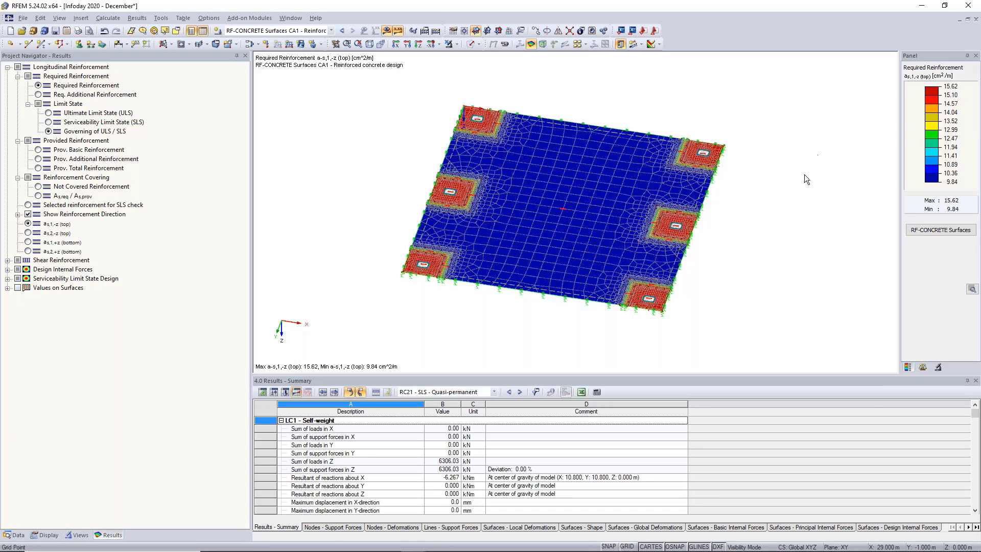
middle_click_drag(807, 196, 795, 201)
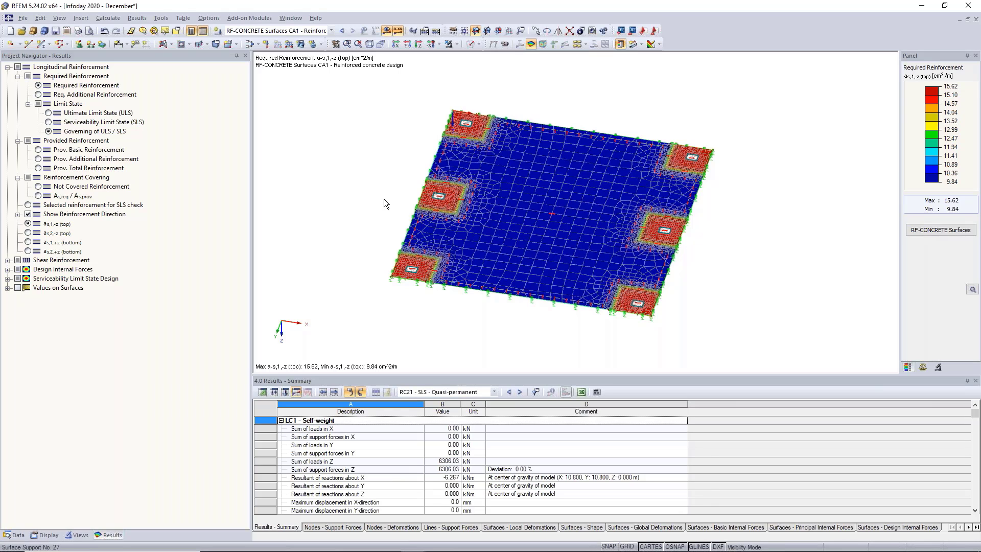
scroll(384, 199, "up", 1)
middle_click_drag(806, 265, 777, 258)
scroll(737, 260, "up", 2)
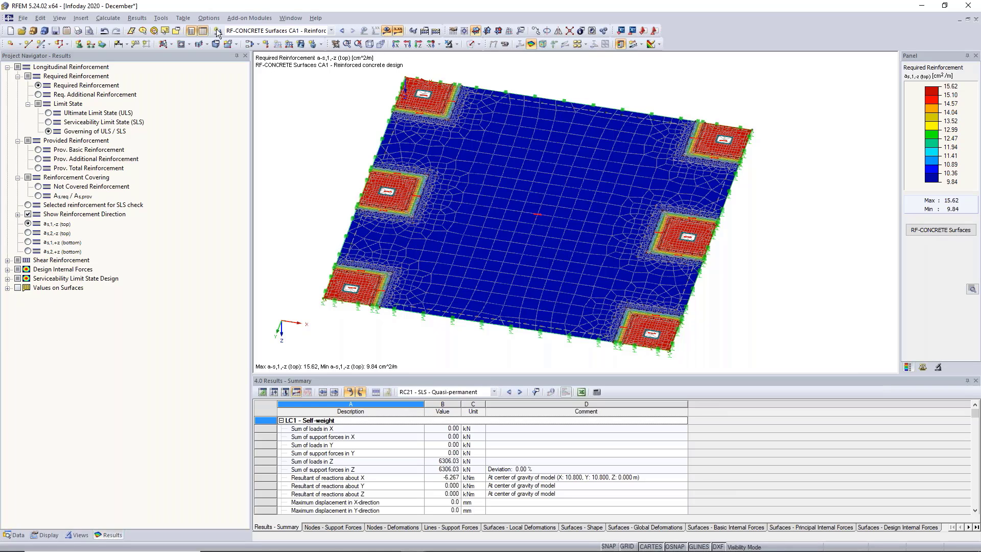
Compare the required top reinforcement for the ultimate limit state with the one governing from ULS / SLS.
left_click(77, 86)
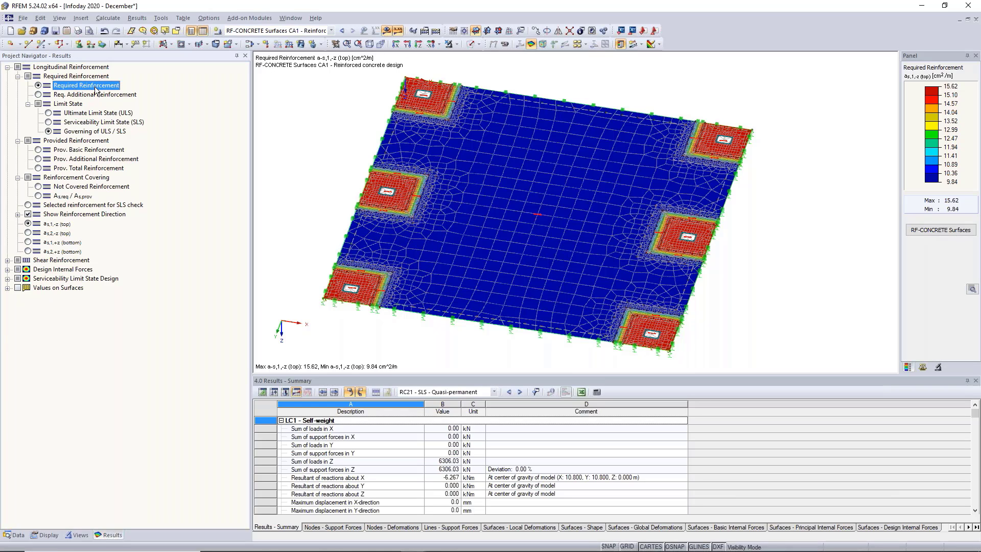
left_click(94, 132)
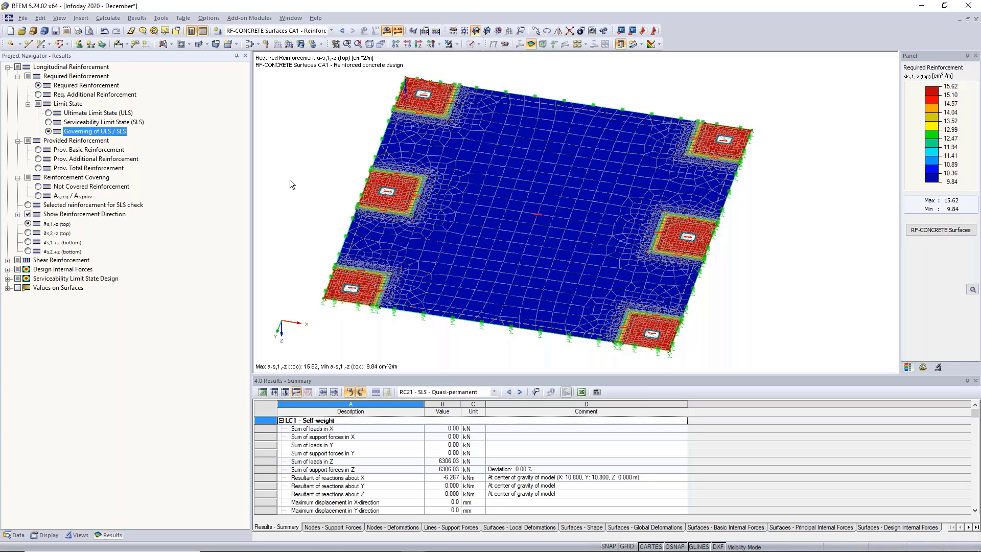
left_click(48, 113)
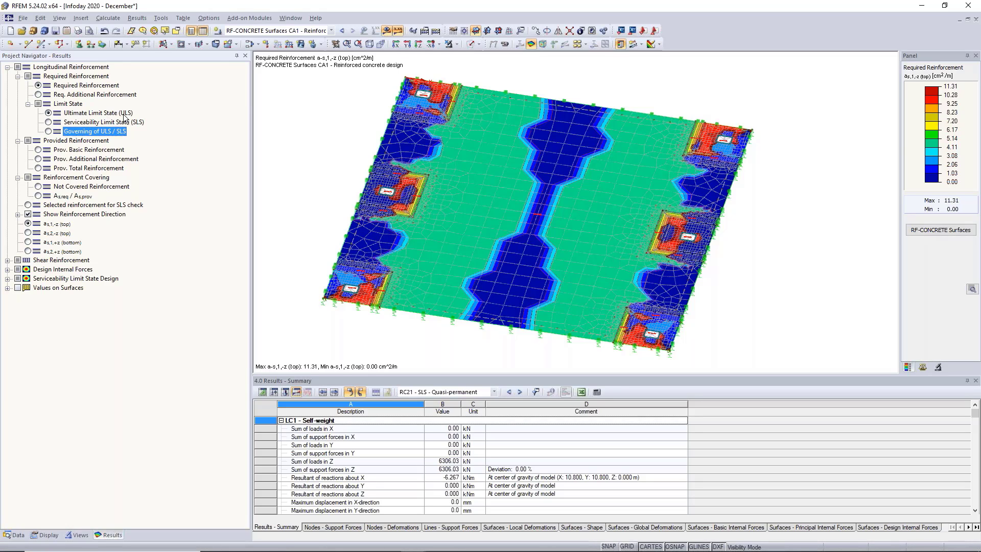
left_click(49, 132)
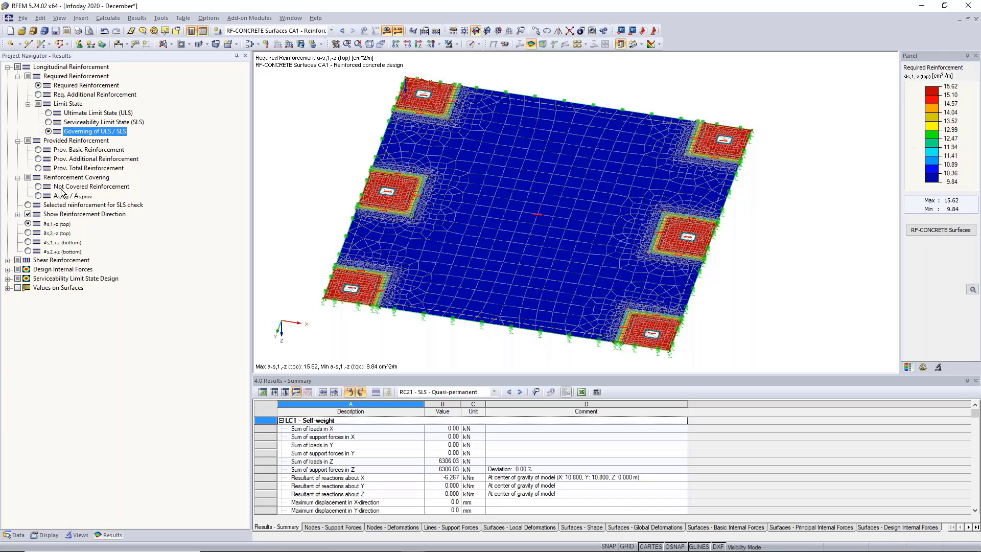
Examine the serviceability minimum reinforcement for top direction 1 and bottom directions 1 and 2.
left_click(65, 261)
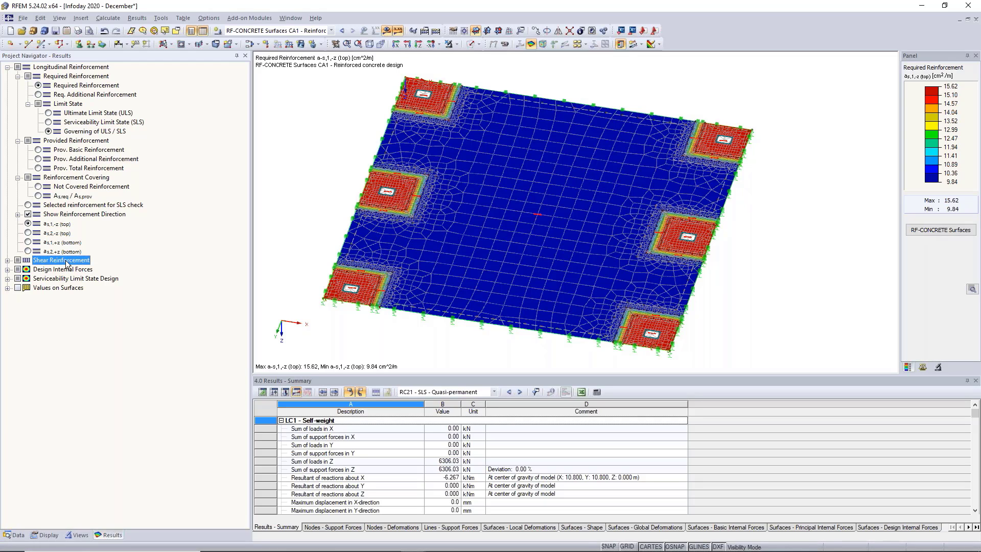
left_click(43, 280)
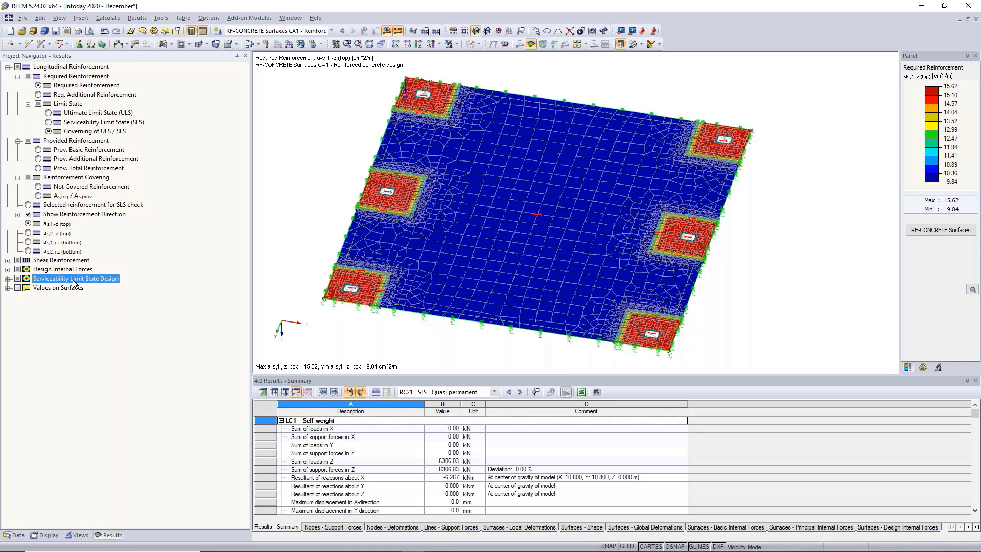
left_click(7, 278)
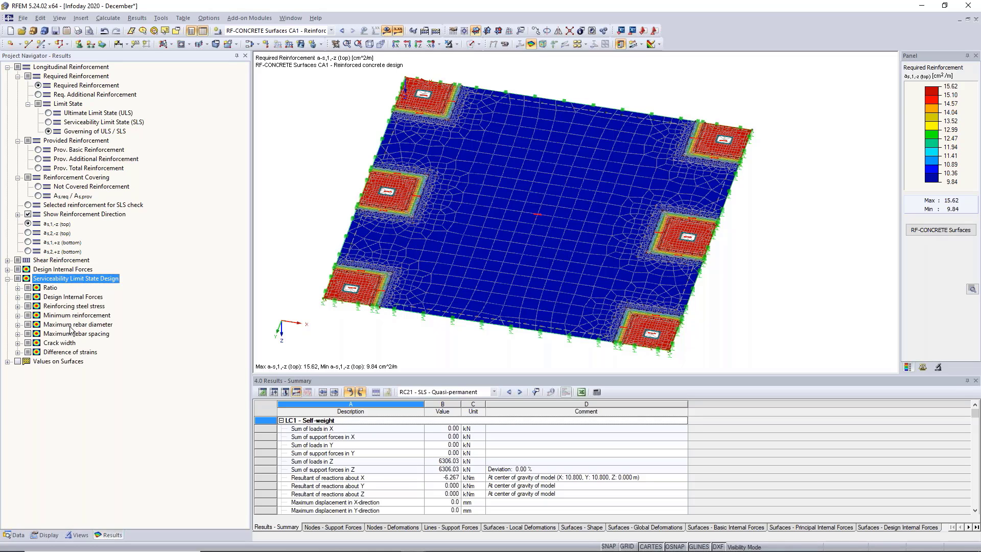
left_click(72, 317)
left_click(18, 316)
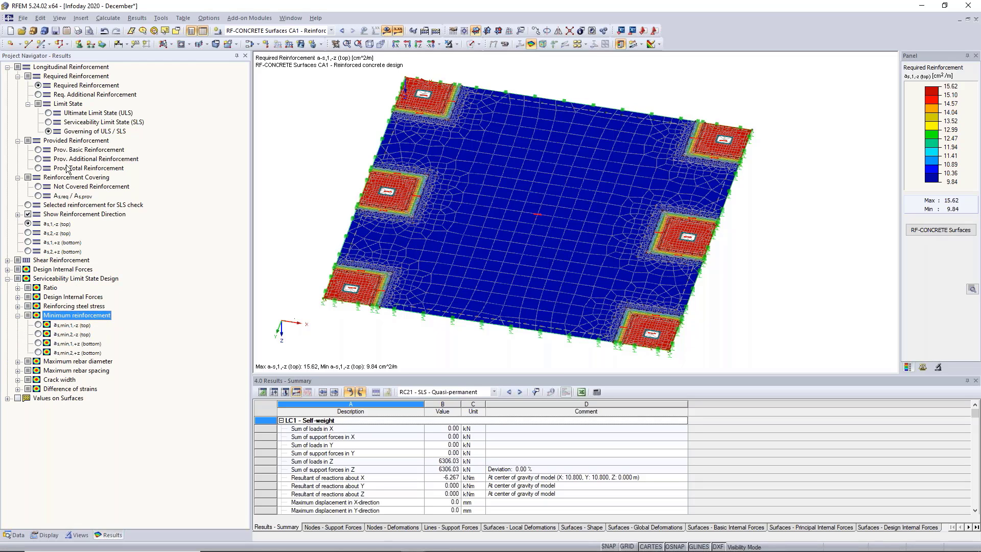
left_click(66, 327)
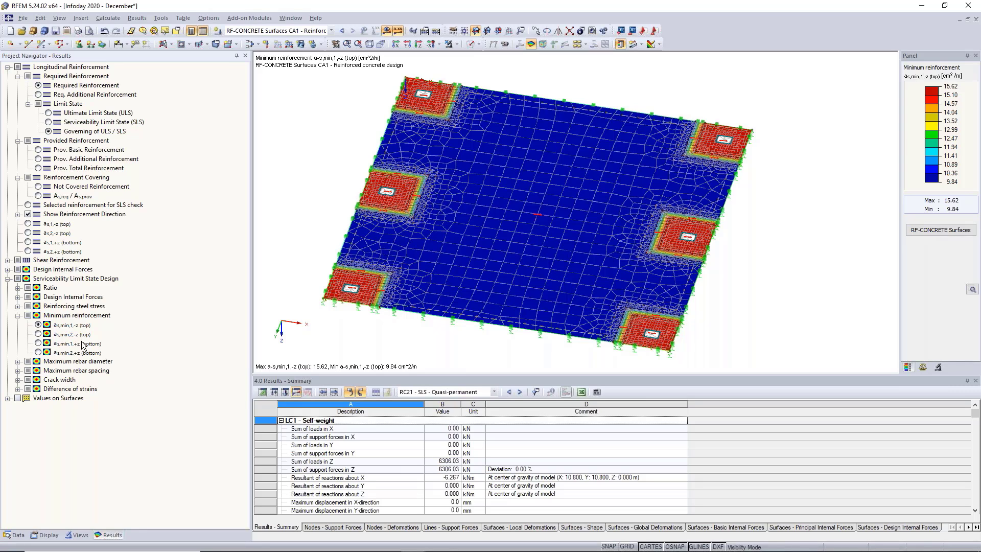
left_click(39, 344)
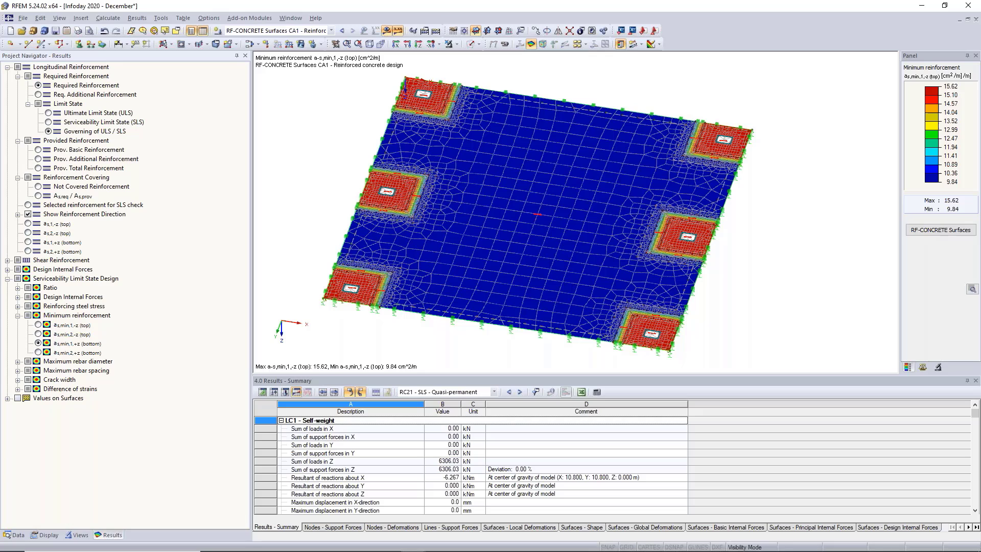
left_click(39, 353)
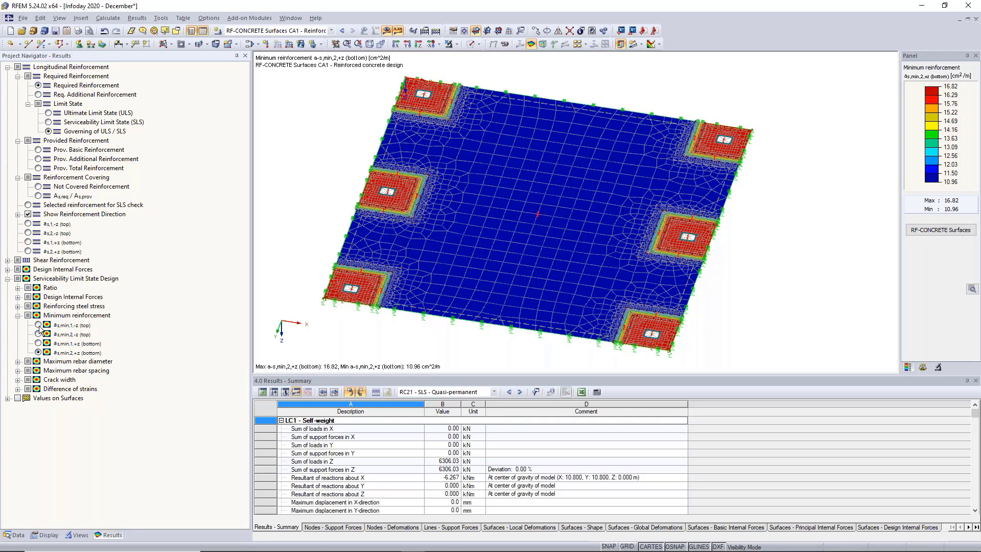
left_click(39, 325)
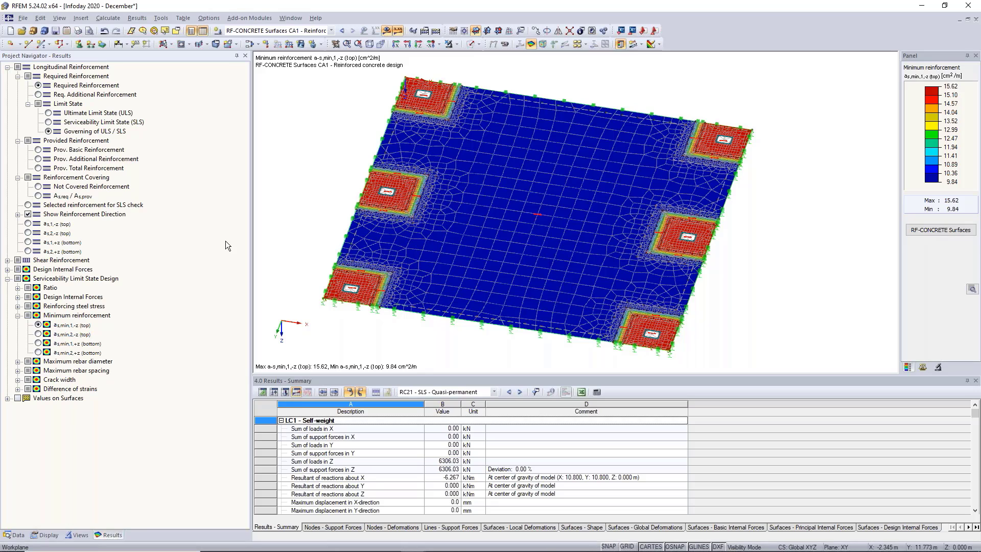
Display the shear force ratio VEd / VRd,c and examine its distribution around the slab's column areas.
left_click(7, 280)
left_click(63, 261)
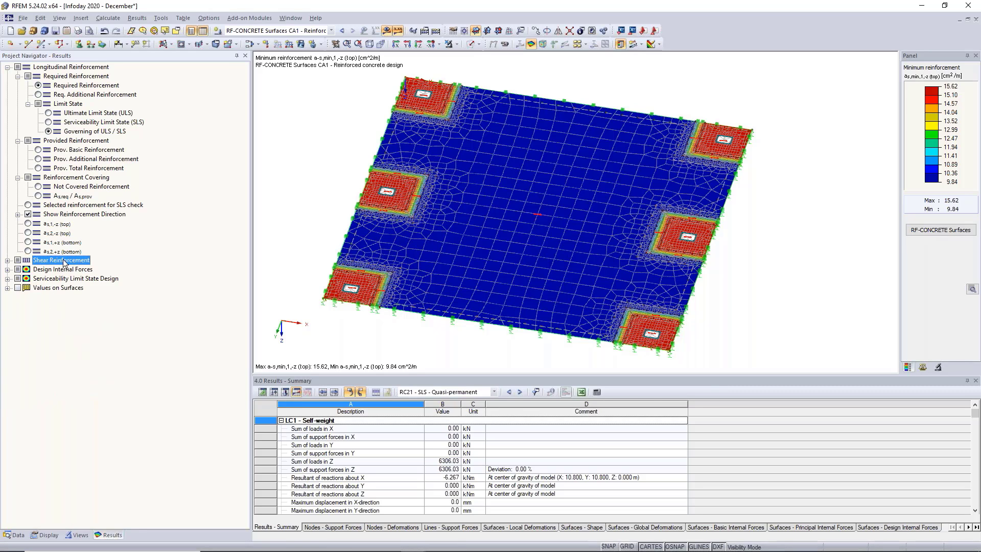
left_click(7, 261)
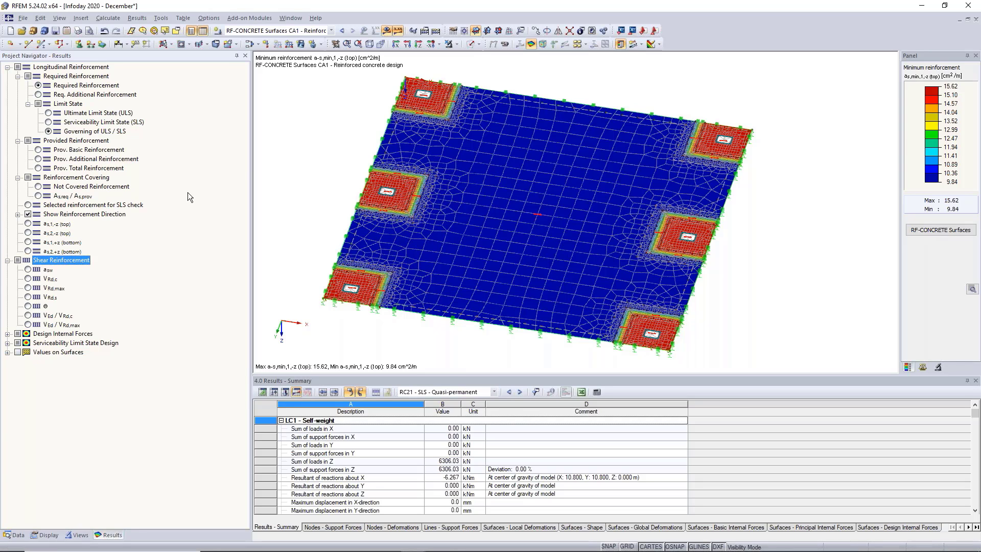
left_click(28, 317)
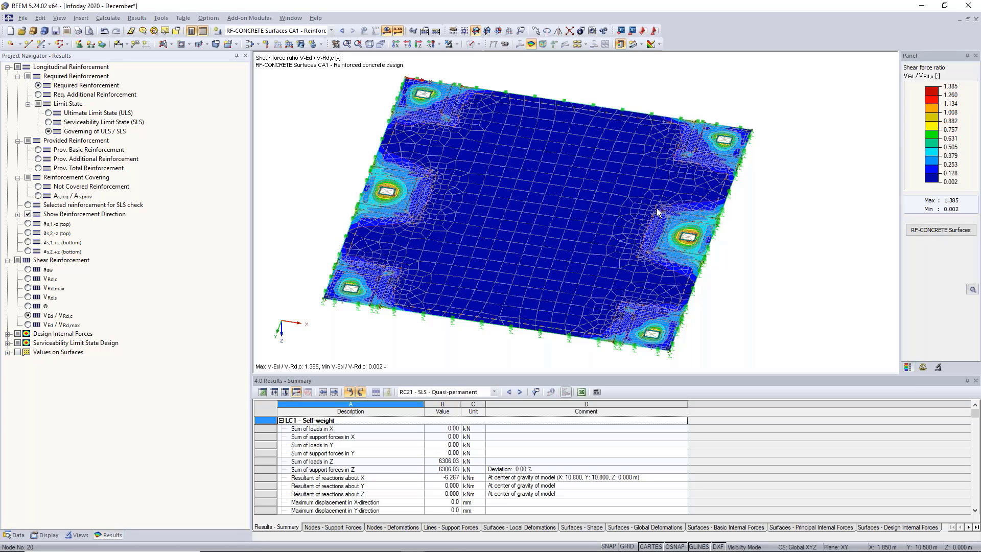
scroll(705, 245, "up", 5)
scroll(702, 243, "up", 1)
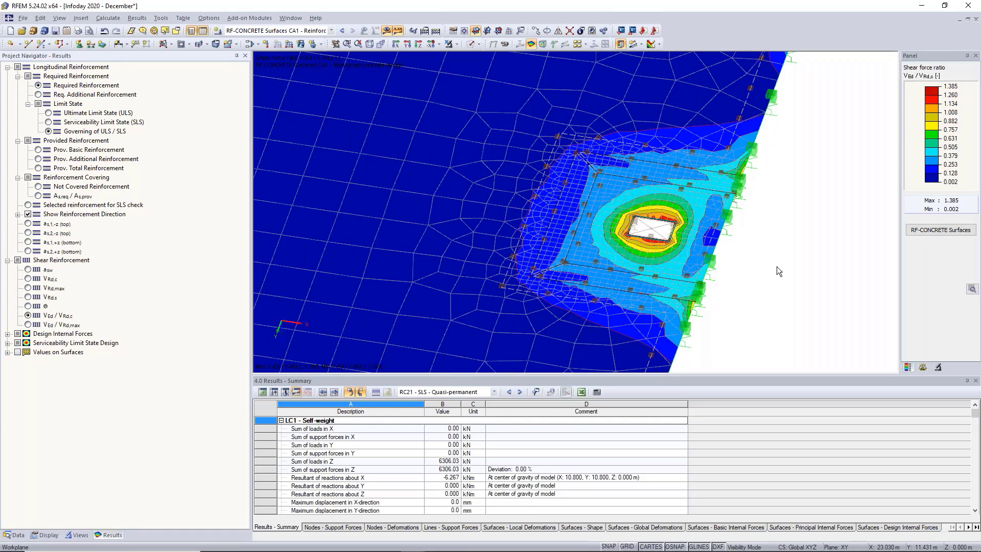
scroll(665, 231, "down", 1)
scroll(677, 222, "down", 1)
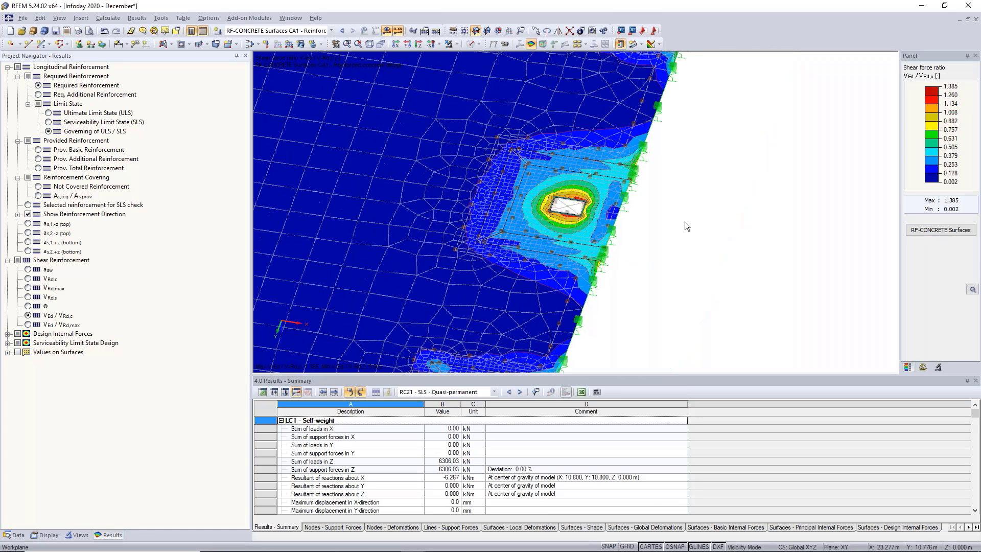
scroll(694, 223, "down", 1)
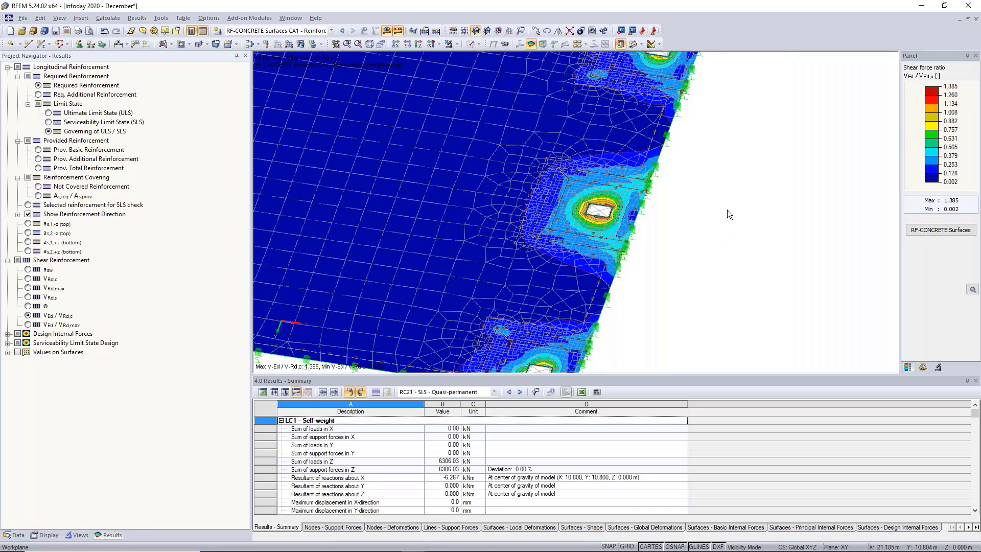
middle_click_drag(729, 206, 610, 203)
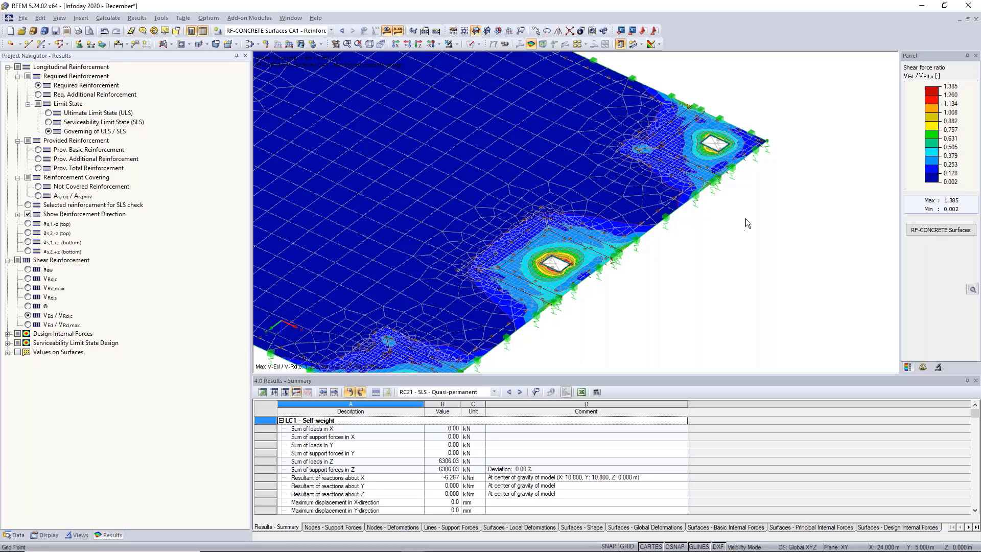
scroll(746, 219, "down", 2)
scroll(691, 289, "down", 2)
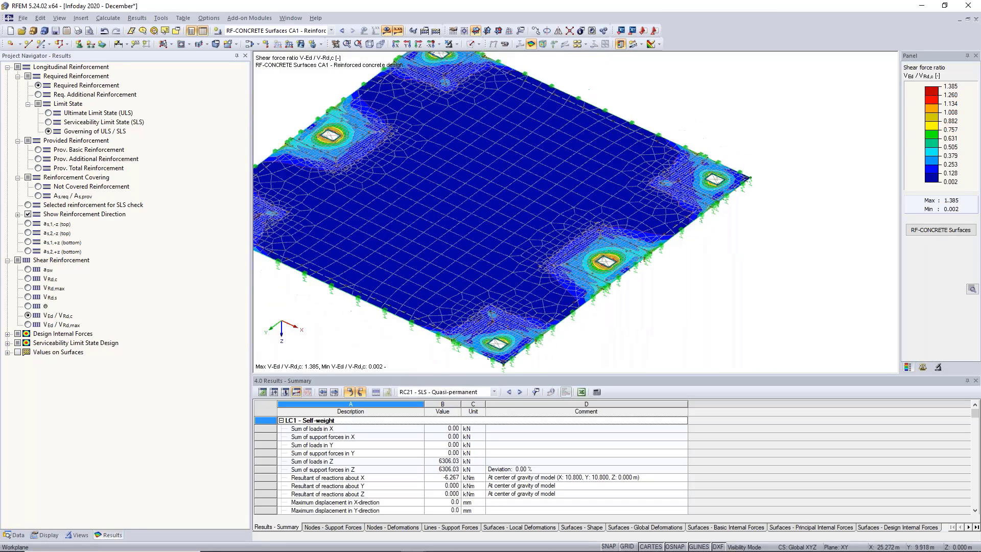
Examine the VEd / VRd,c ratio over the whole slab and in close-up around the middle column opening on the slab's left edge.
middle_click_drag(691, 289, 742, 286)
middle_click_drag(741, 286, 893, 298, "ctrl")
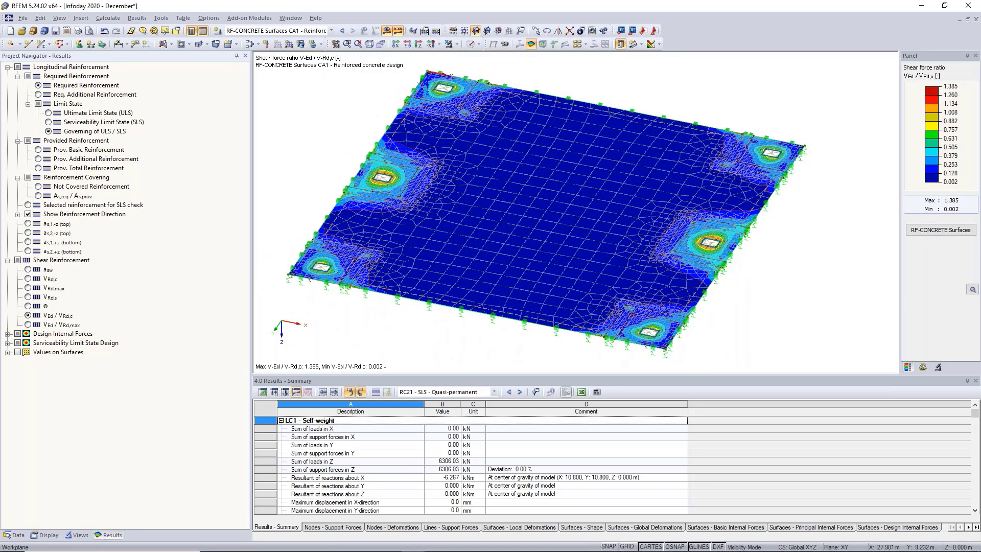
middle_click_drag(831, 285, 829, 285)
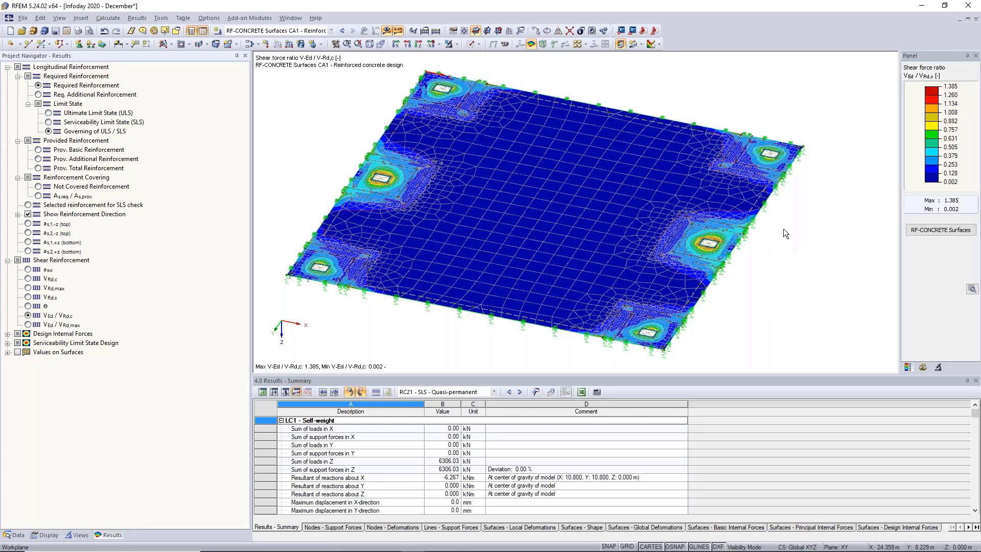
scroll(378, 183, "up", 5)
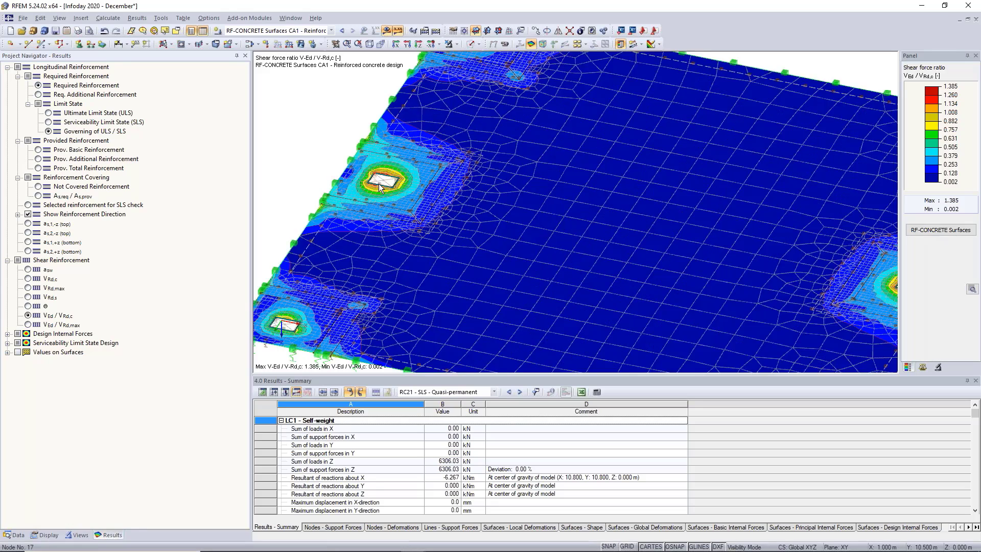
scroll(389, 181, "up", 2)
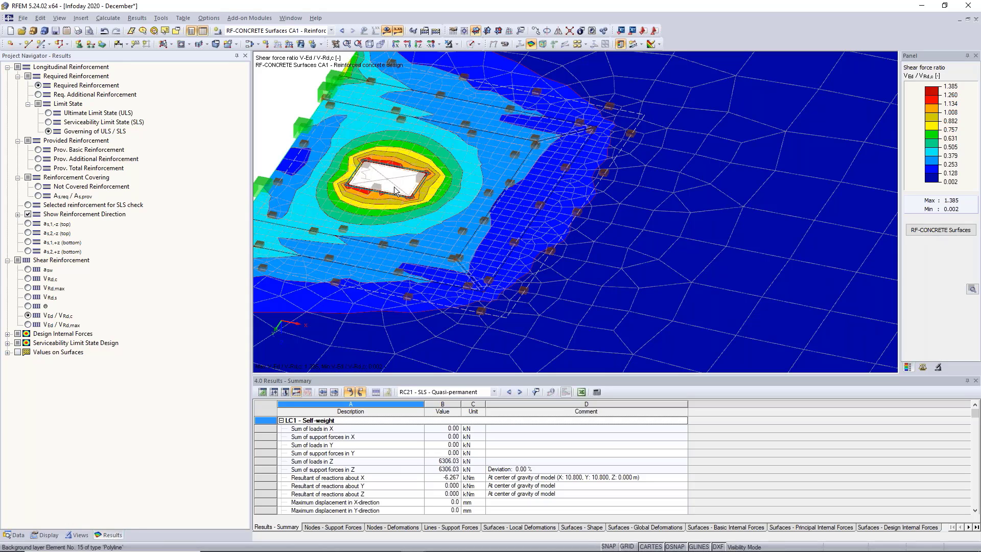
middle_click_drag(395, 191, 465, 183)
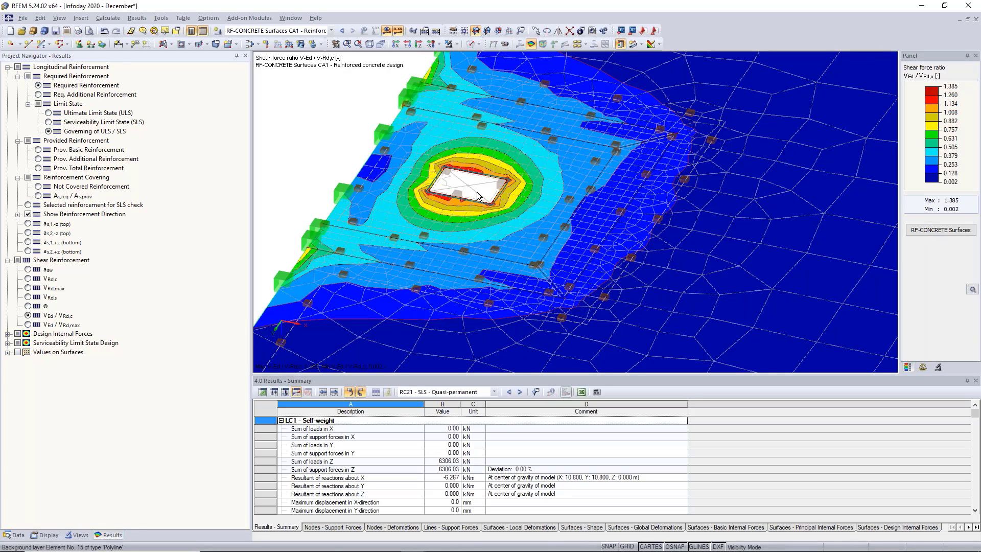
scroll(478, 194, "down", 5)
middle_click_drag(683, 249, 517, 222)
scroll(598, 238, "down", 2)
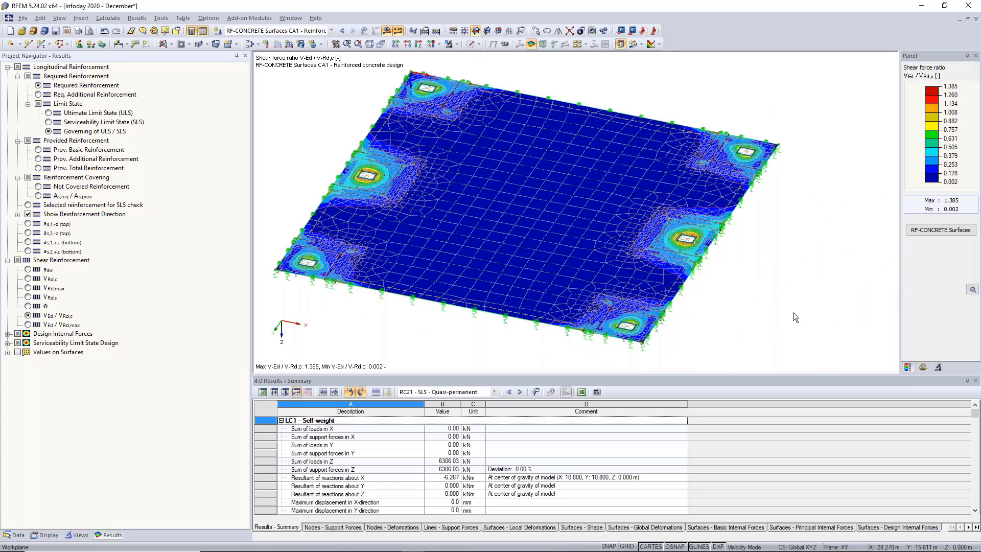
middle_click_drag(780, 284, 806, 286)
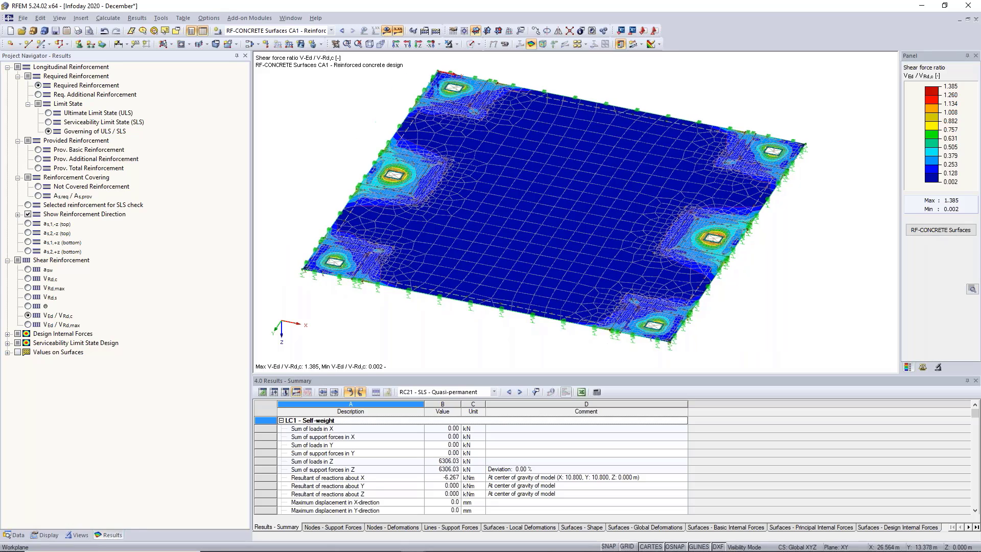